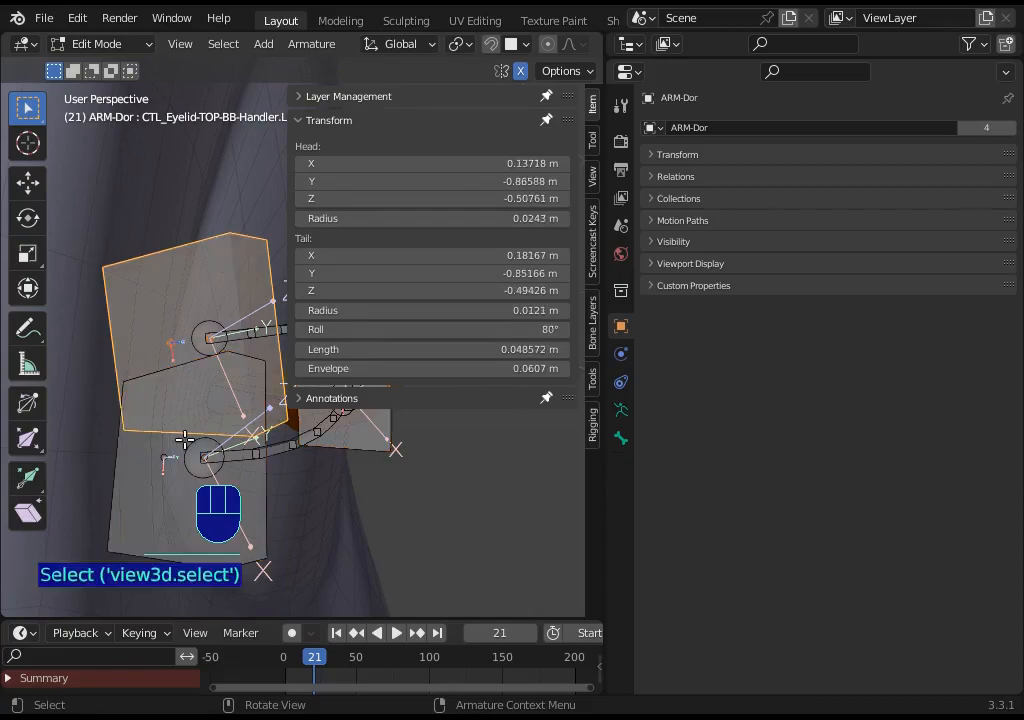
Inspect the transform values of individual left eyelid handler bones in Edit Mode
click(202, 481)
middle_drag(202, 481, 208, 436)
shift+middle_drag(190, 268, 137, 292)
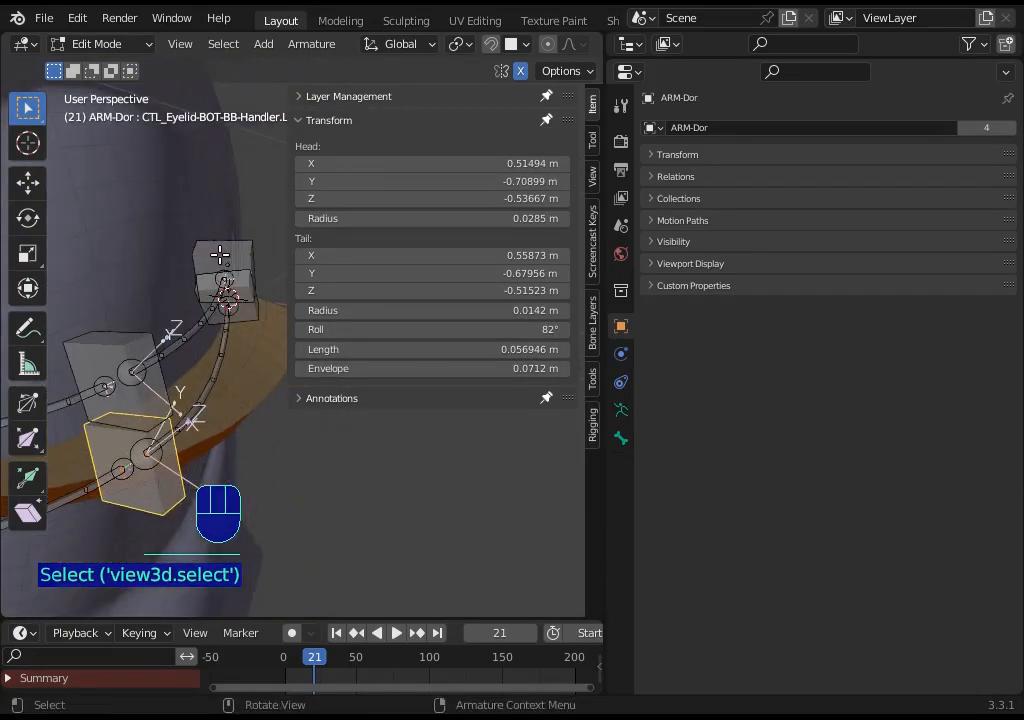
click(219, 256)
Select all six left eyelid handler bones, upper and lower, and roll them by about 101.5 degrees
click(222, 297)
click(220, 298)
click(218, 299)
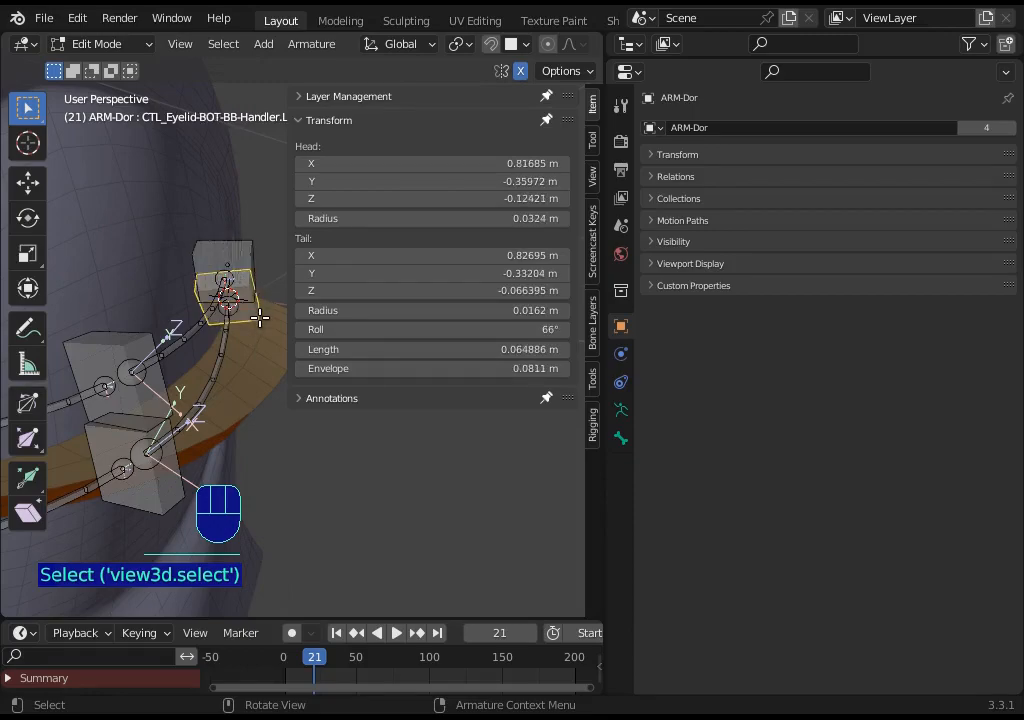
shift+click(234, 258)
shift+click(136, 348)
shift+click(135, 452)
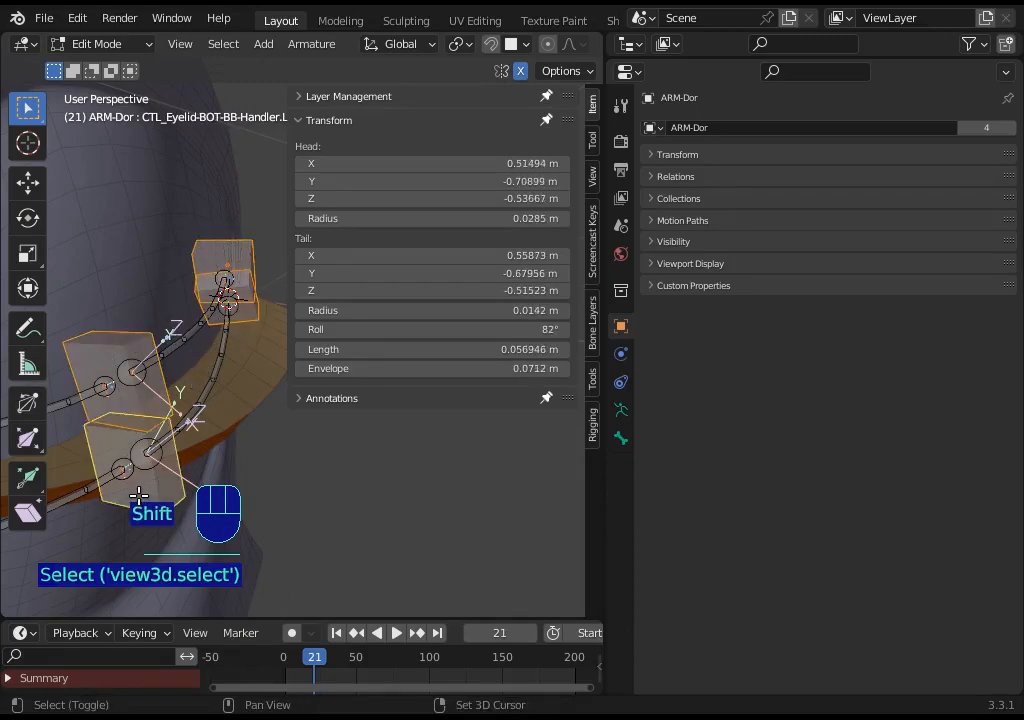
shift+middle_drag(145, 447, 264, 392)
shift+click(75, 368)
shift+click(90, 462)
key(n)
middle_drag(140, 507, 336, 518)
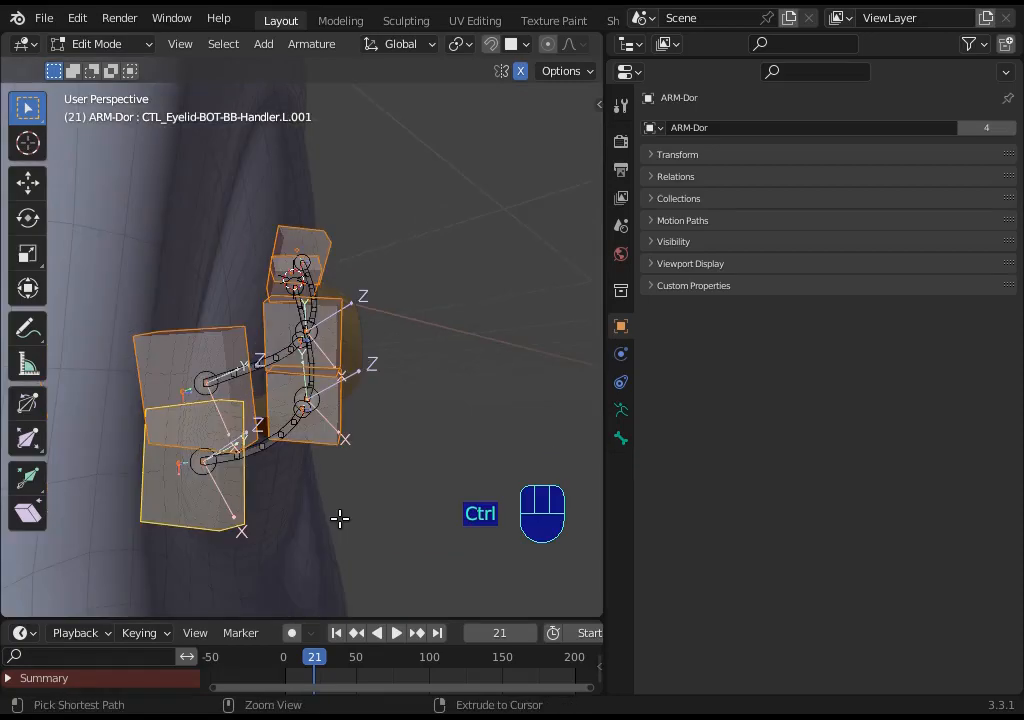
key(ctrl+r)
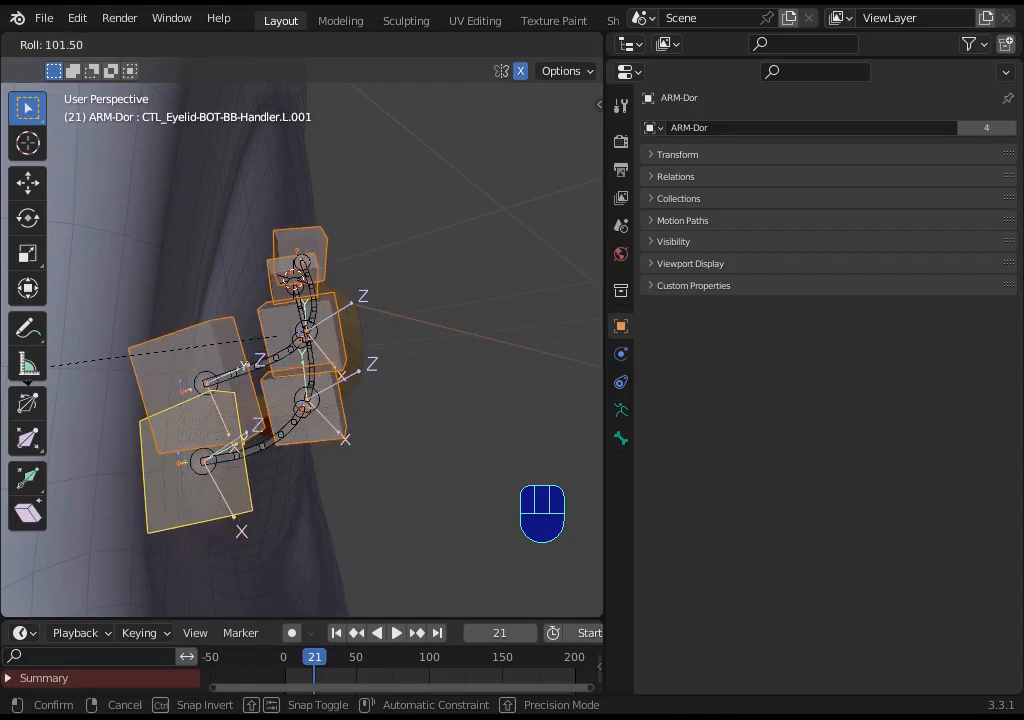
click(34, 386)
Refine the roll of the six handler bones in two passes, by about -9.8 and about -2.5 degrees
shift+middle_drag(118, 430, 162, 359)
scroll(200, 382, up, 3)
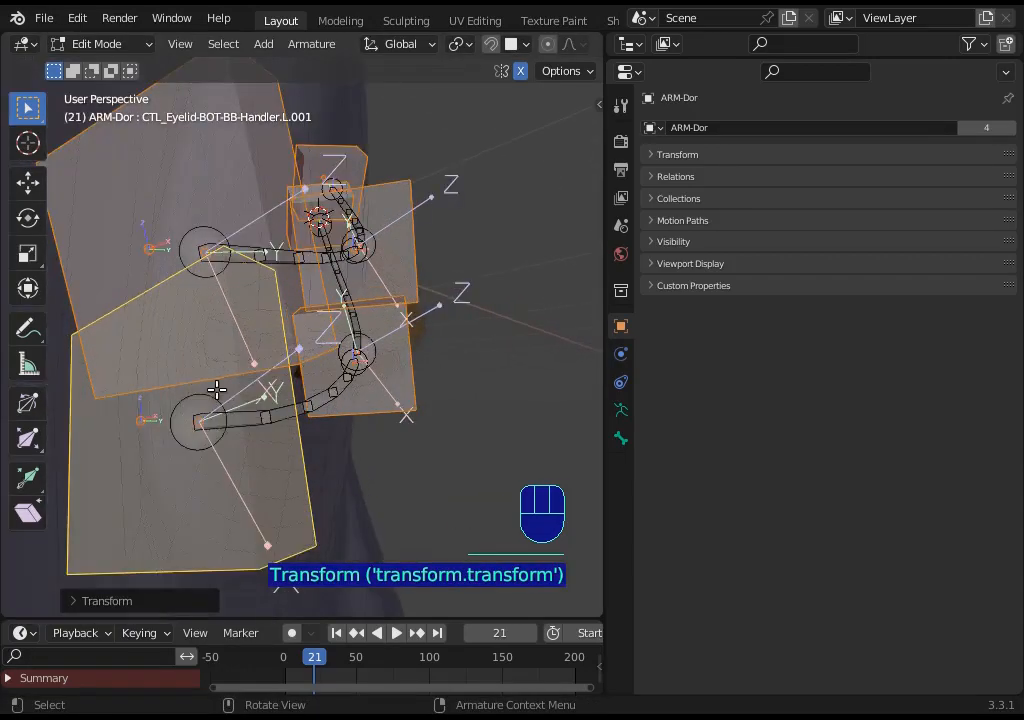
middle_drag(217, 391, 255, 396)
key(ctrl+r)
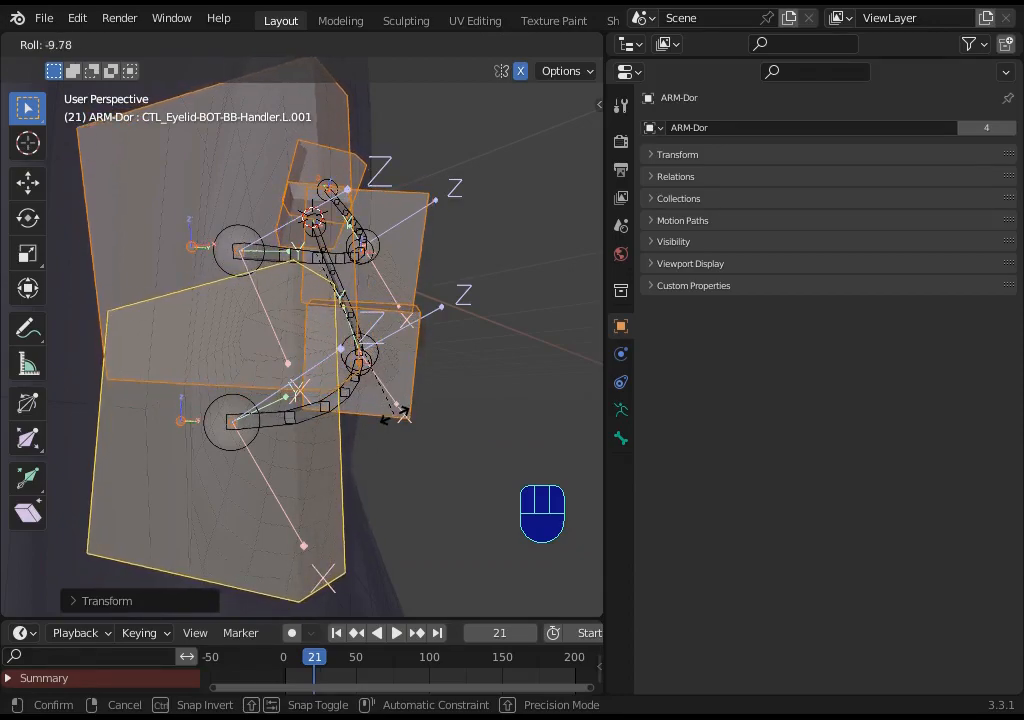
click(400, 416)
mouse_move(466, 370)
middle_down()
mouse_move(349, 372)
mouse_move(327, 336)
mouse_move(434, 334)
mouse_move(452, 365)
middle_up()
key(ctrl+r)
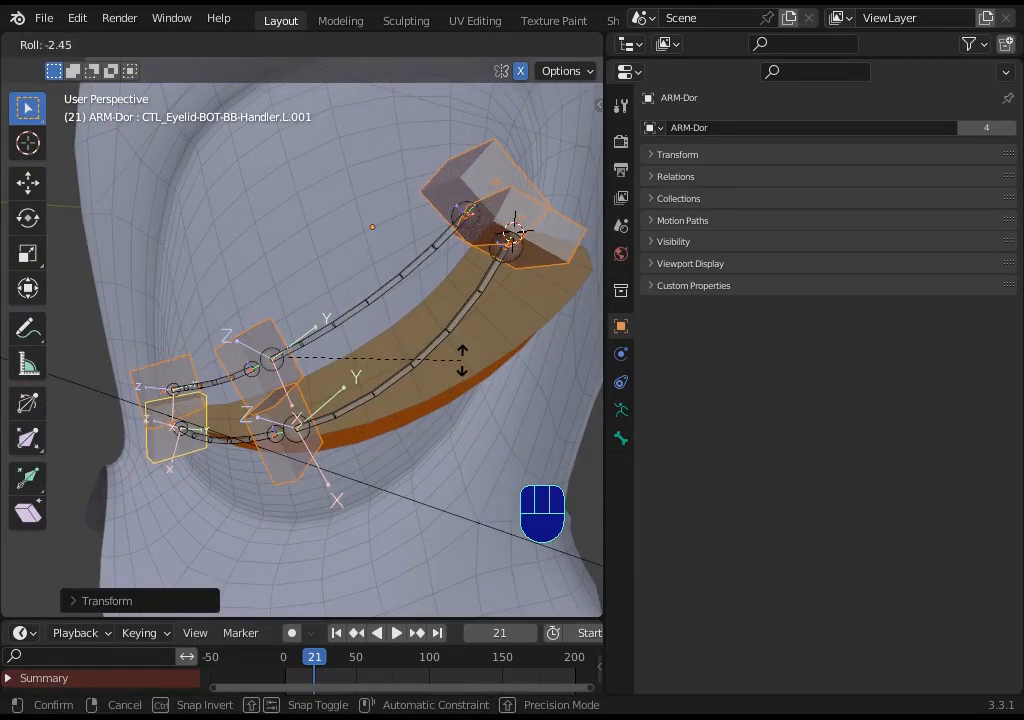
click(449, 367)
middle_drag(448, 366, 308, 339)
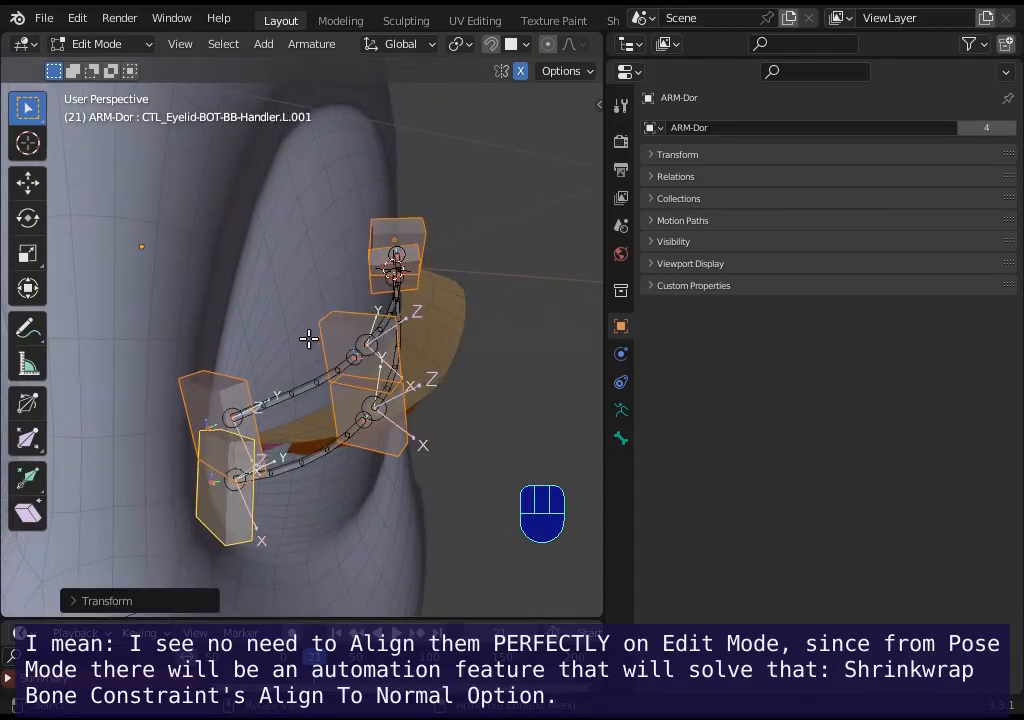
Make the ARM-Dor armature the active object and put it in Pose Mode
middle_drag(380, 350, 347, 343)
key(ctrl+Tab)
click(360, 348)
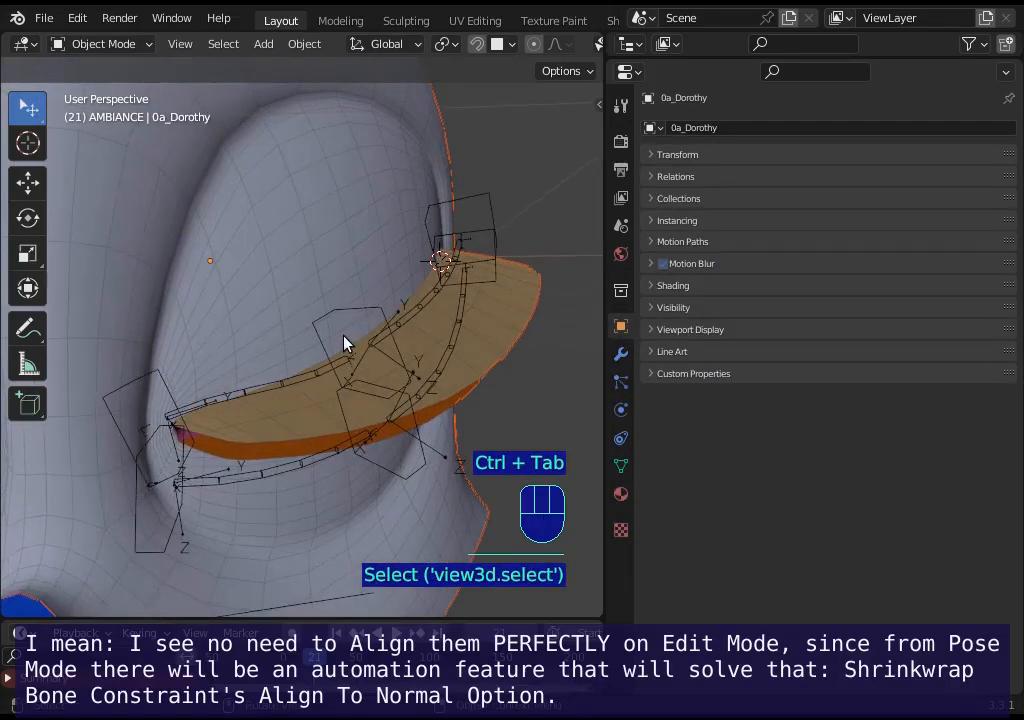
key(ctrl+Tab)
click(388, 320)
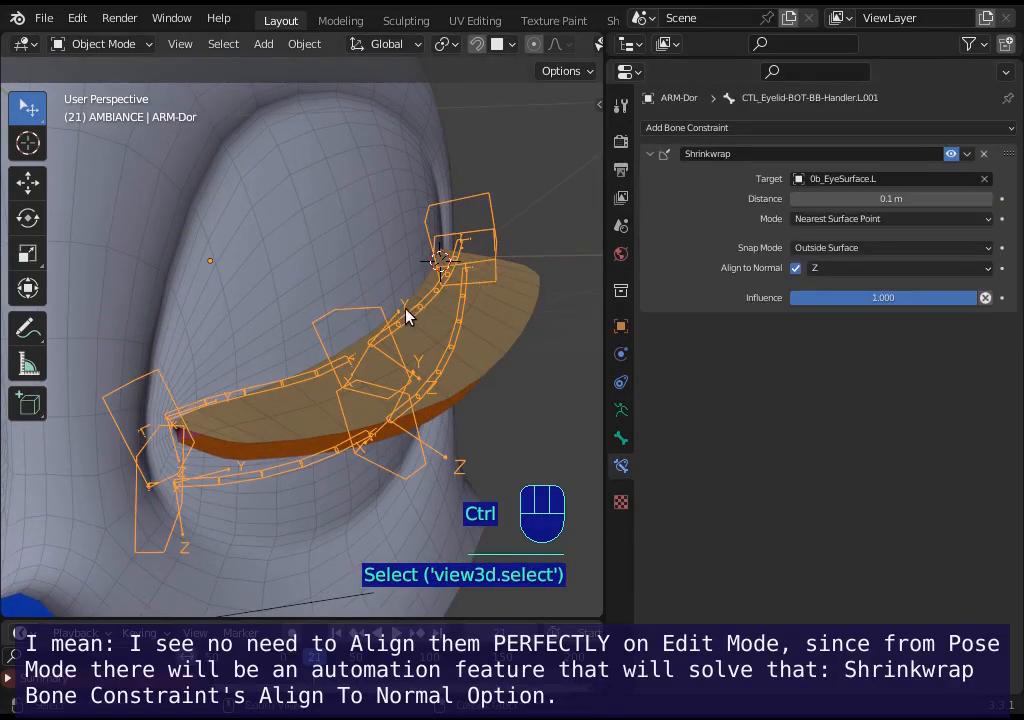
key(ctrl+Tab)
Select all six left eyelid handler bones in Pose Mode, ending with CTL_Eyelid-TOP-BB-Handler.L.001 as the active bone
click(458, 218)
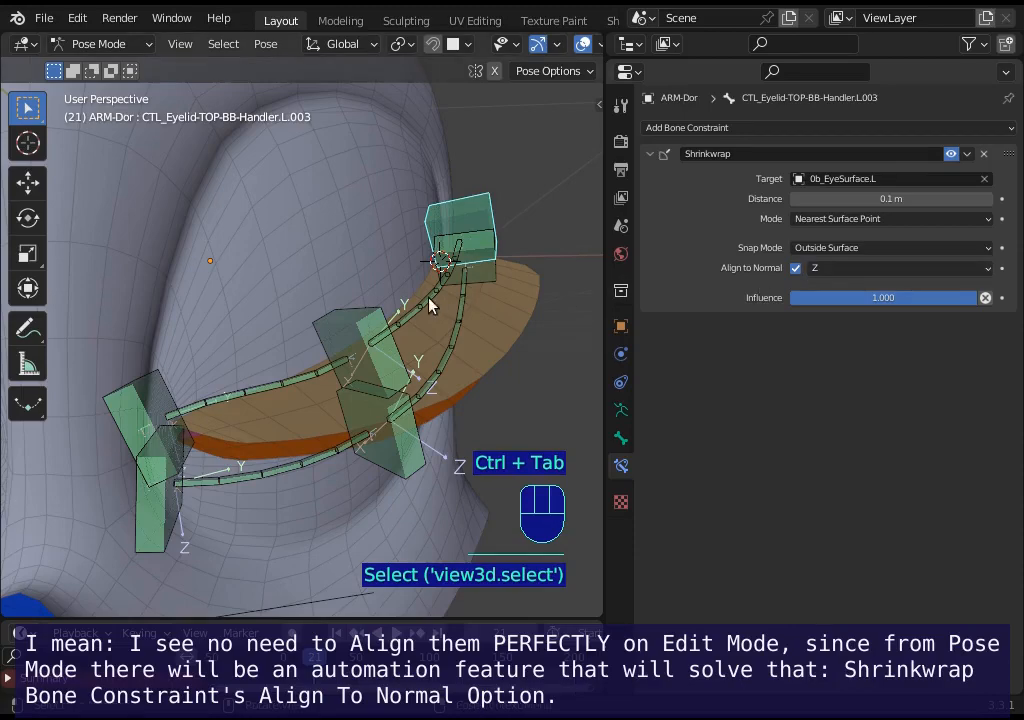
middle_drag(430, 305, 572, 212)
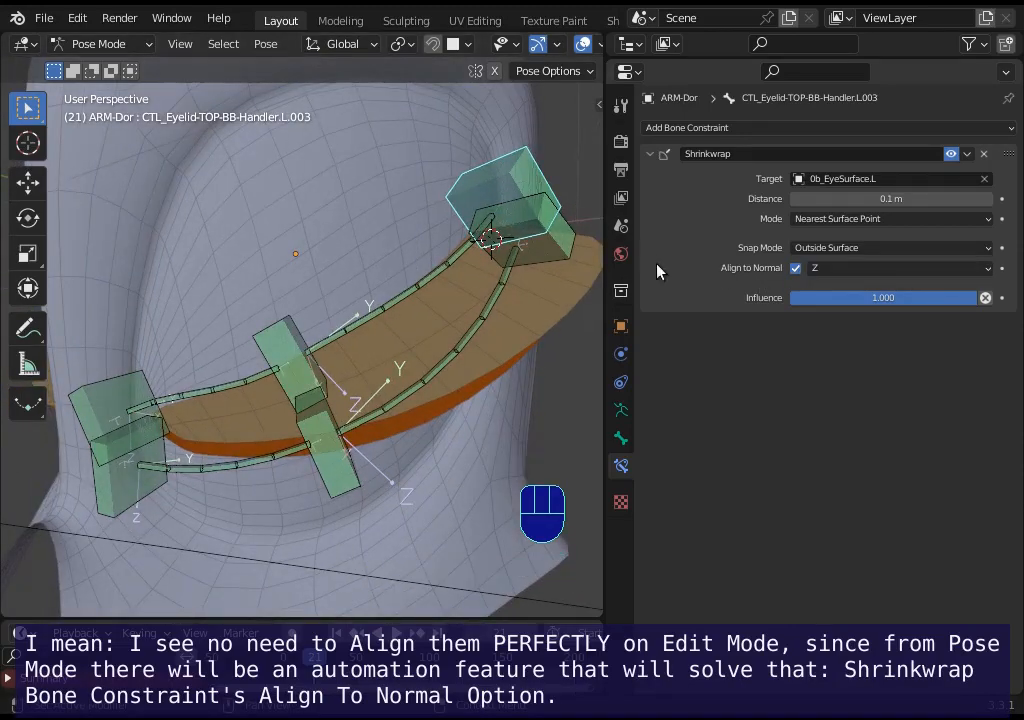
scroll(268, 303, down, 2)
middle_drag(264, 303, 249, 312)
shift+click(265, 350)
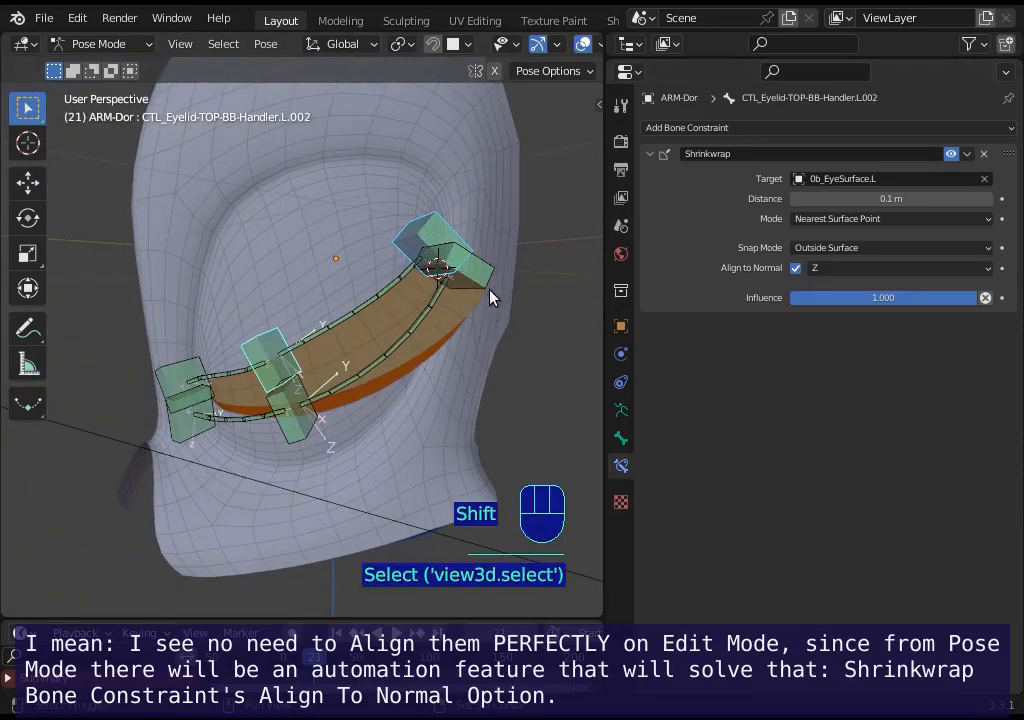
shift+click(489, 295)
shift+click(304, 439)
middle_drag(178, 448, 221, 447)
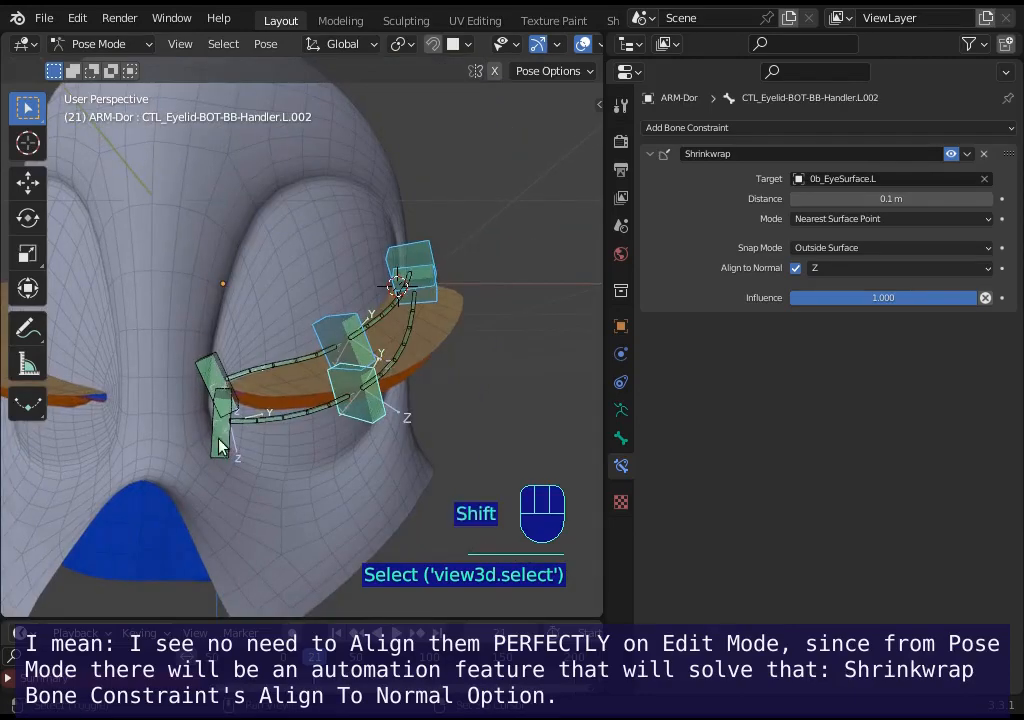
shift+click(202, 370)
scroll(185, 405, up, 4)
middle_drag(202, 370, 210, 407)
scroll(210, 407, down, 2)
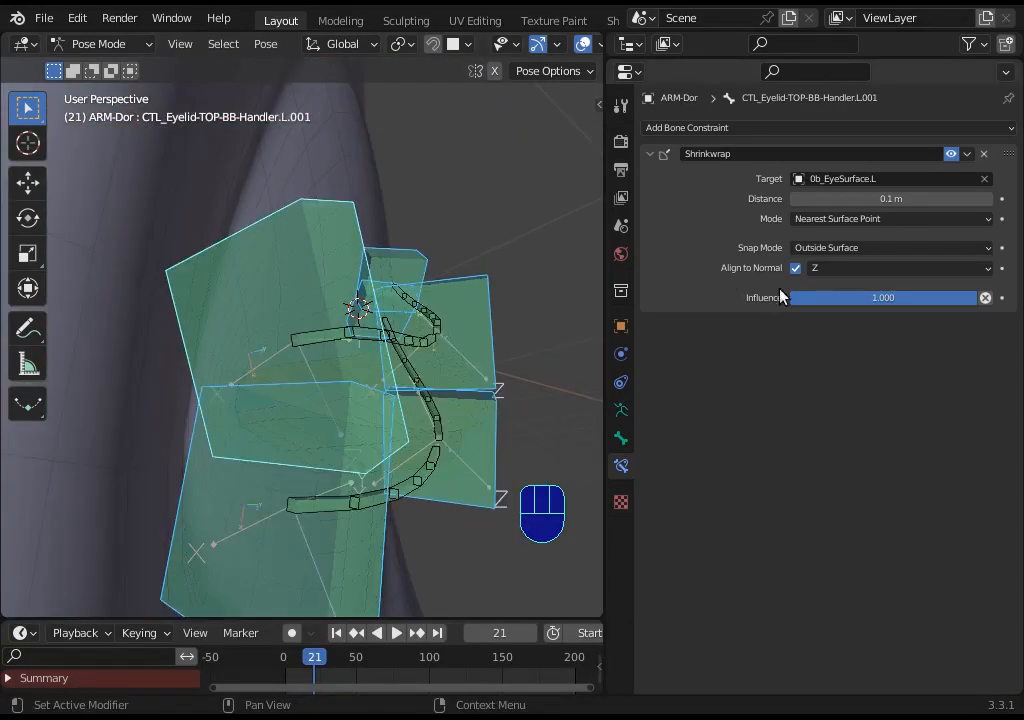
scroll(336, 352, down, 4)
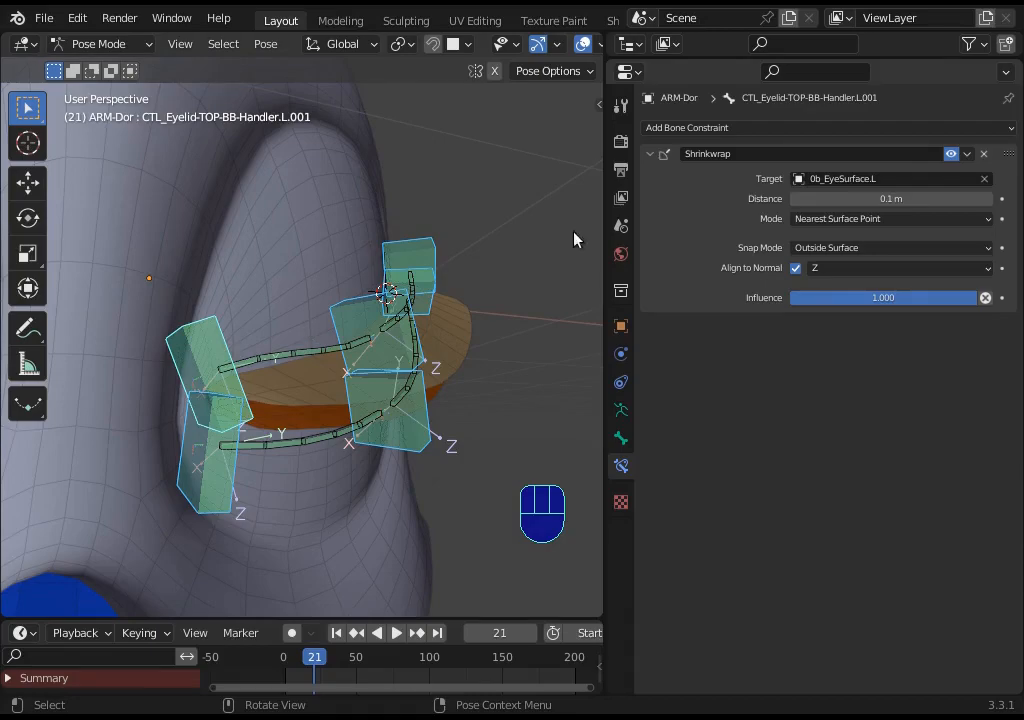
Compare the handlers' orientation with Shrinkwrap disabled and enabled on all of them, and in Edit Mode against Pose Mode
alt+click(951, 154)
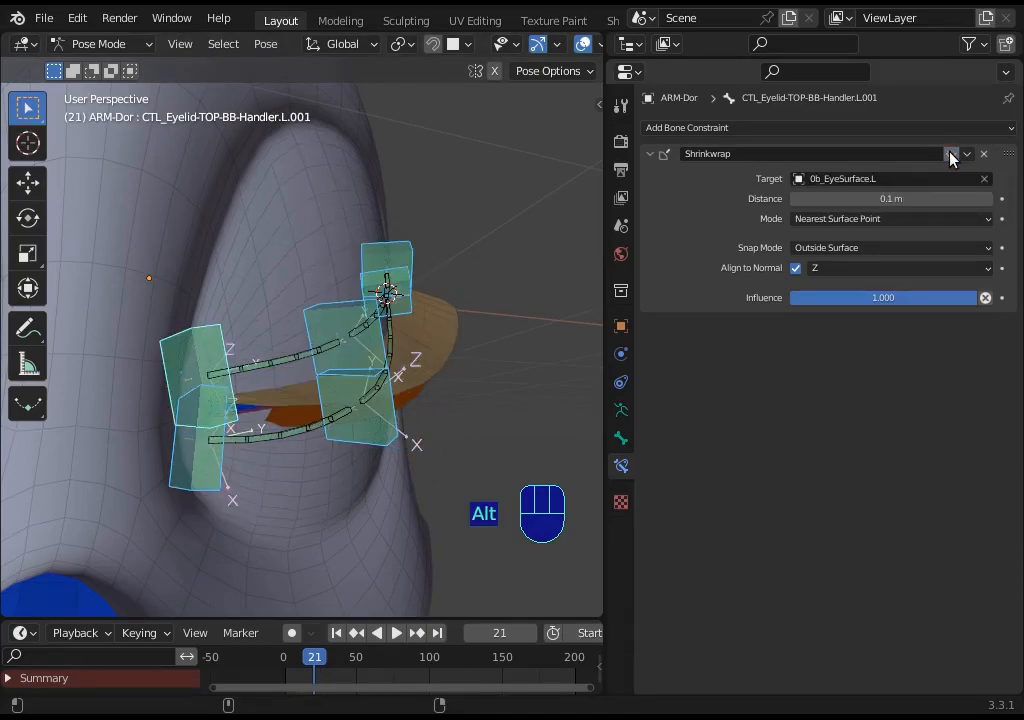
alt+click(951, 154)
alt+click(951, 154)
alt+click(951, 154)
alt+click(951, 154)
middle_drag(300, 350, 193, 416)
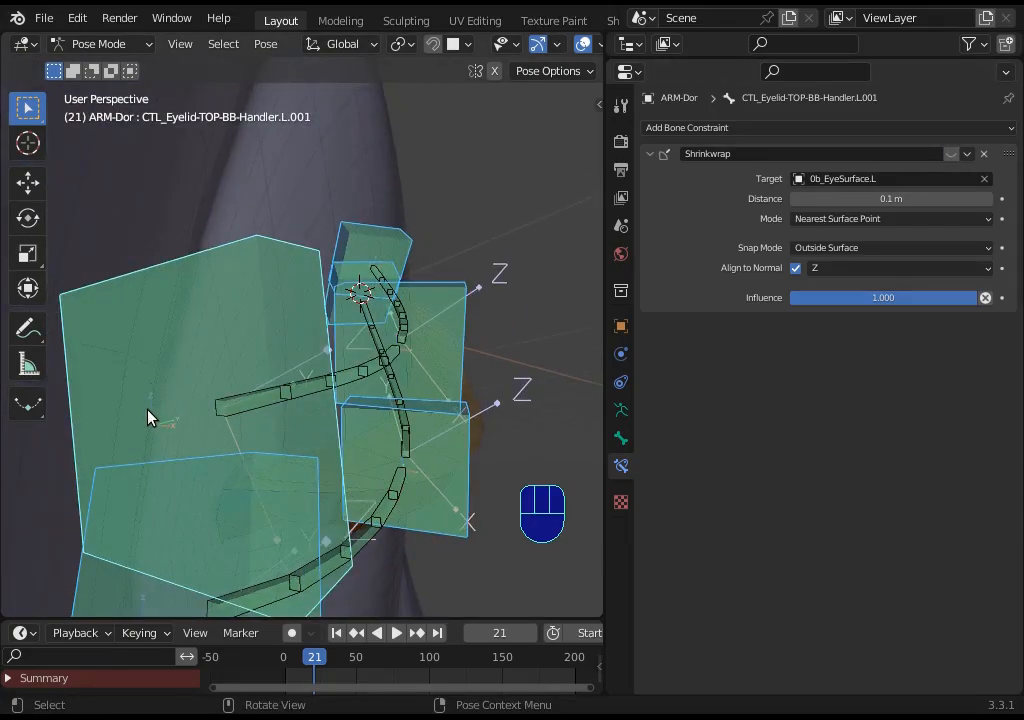
key(Tab)
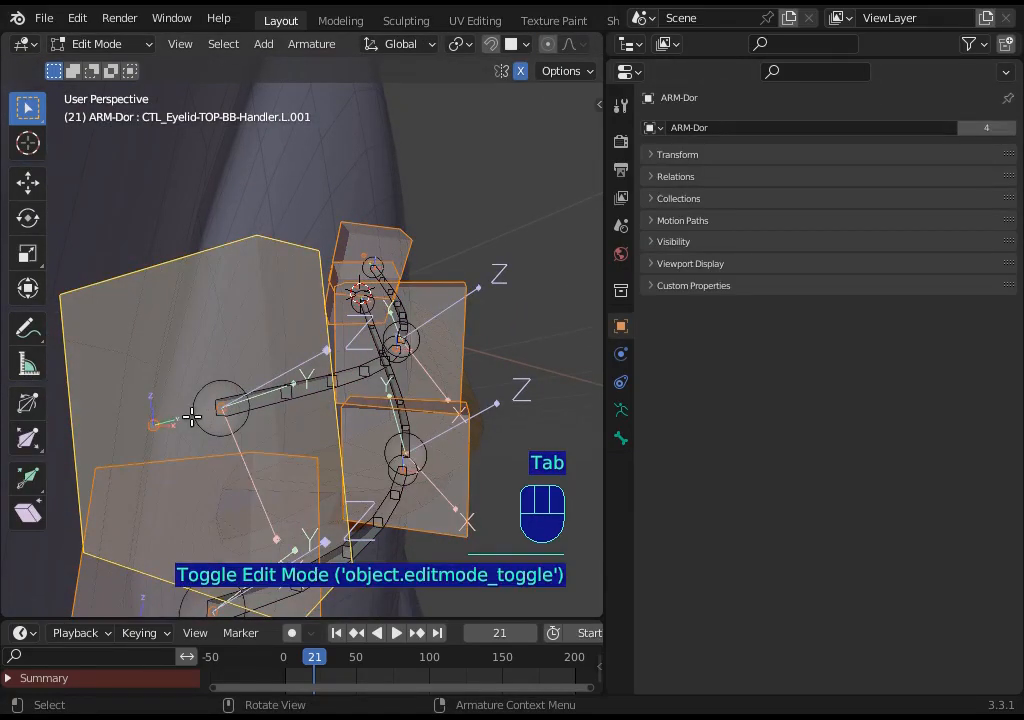
key(Tab)
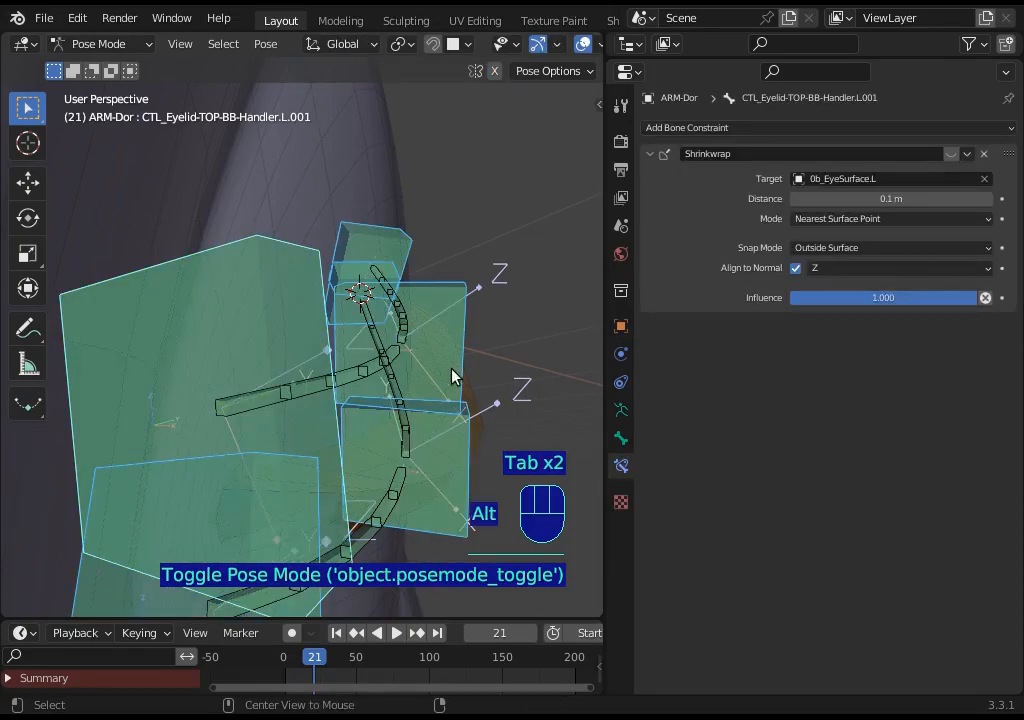
click(951, 154)
middle_drag(565, 329, 362, 341)
middle_drag(305, 450, 370, 441)
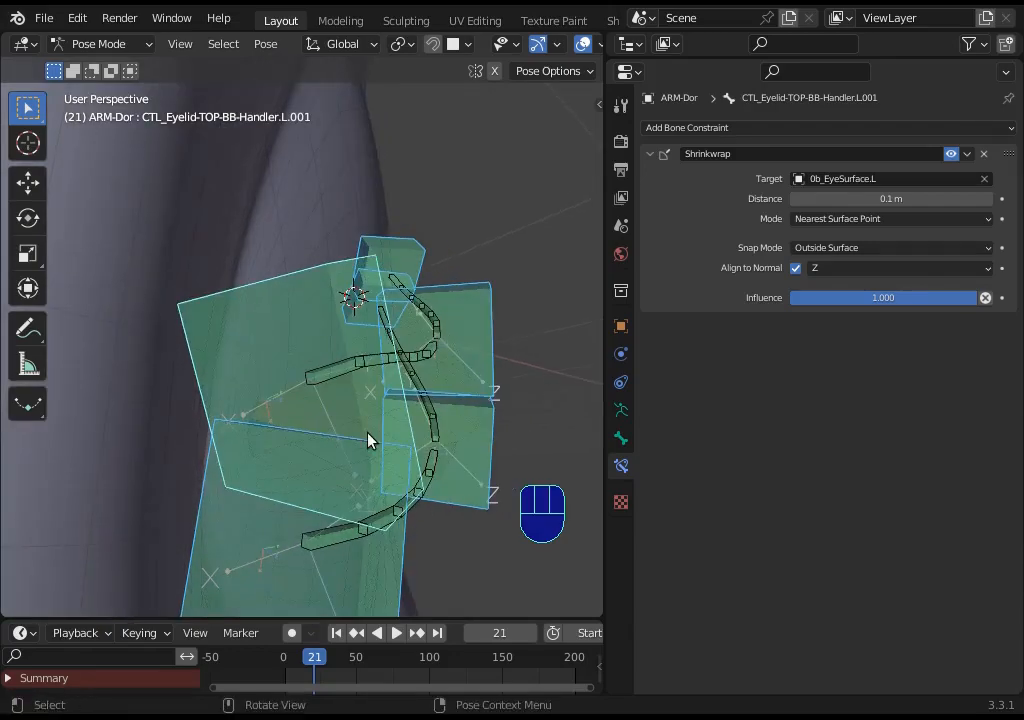
Set the Shrinkwrap Align to Normal axis to X on all selected handler bones and compare against Edit Mode
alt+click(826, 269)
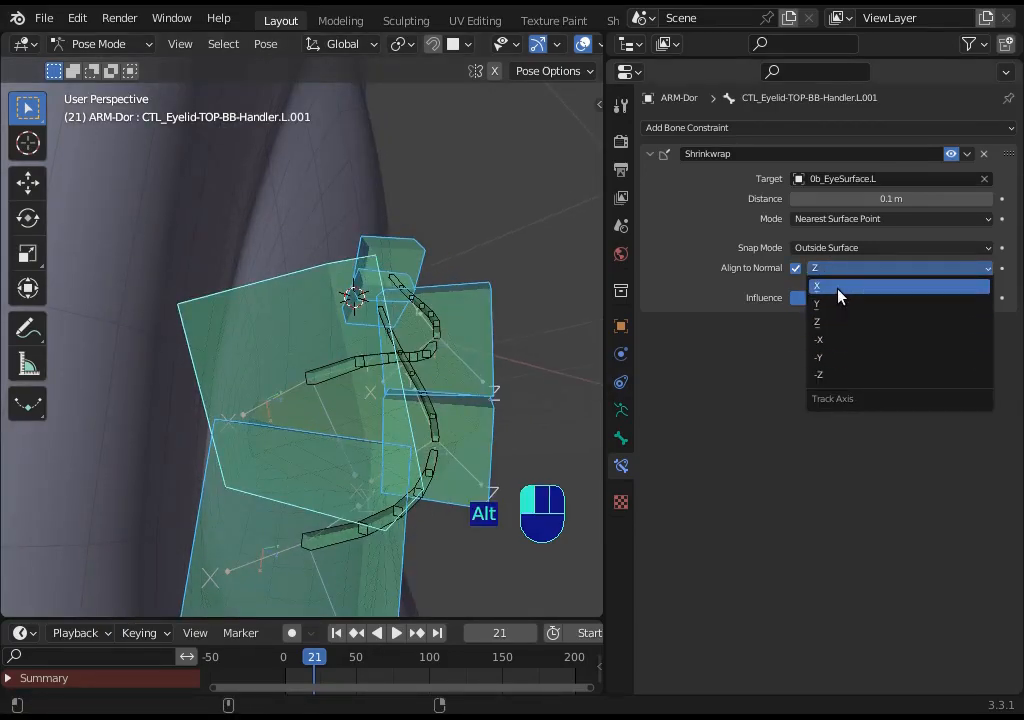
alt+click(838, 287)
key(Tab)
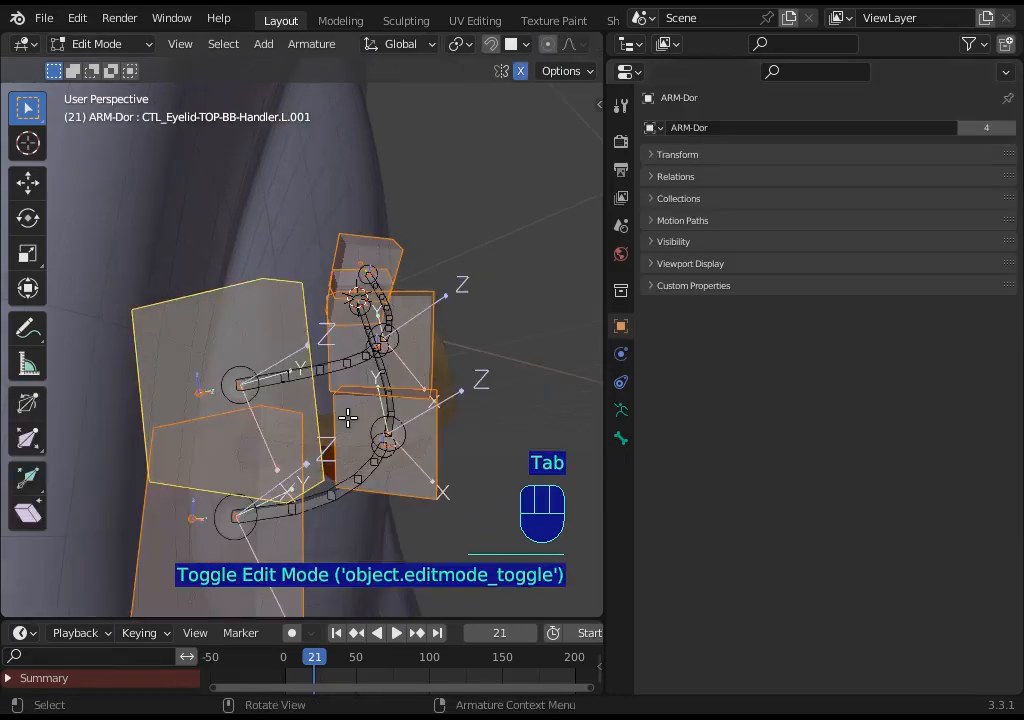
key(Tab)
middle_drag(375, 411, 170, 400)
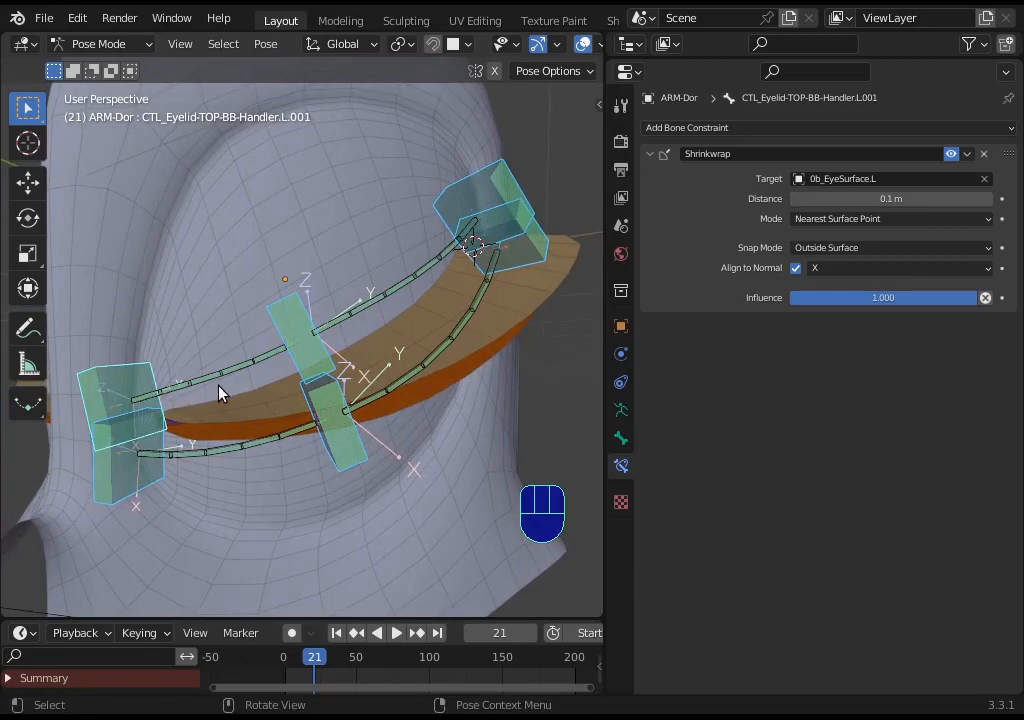
Reset the Stretch To original length of bendy bones DEF_Eyelid-TOP-BB.L.001 and DEF_Eyelid-BOT-BB.L.001
click(285, 400)
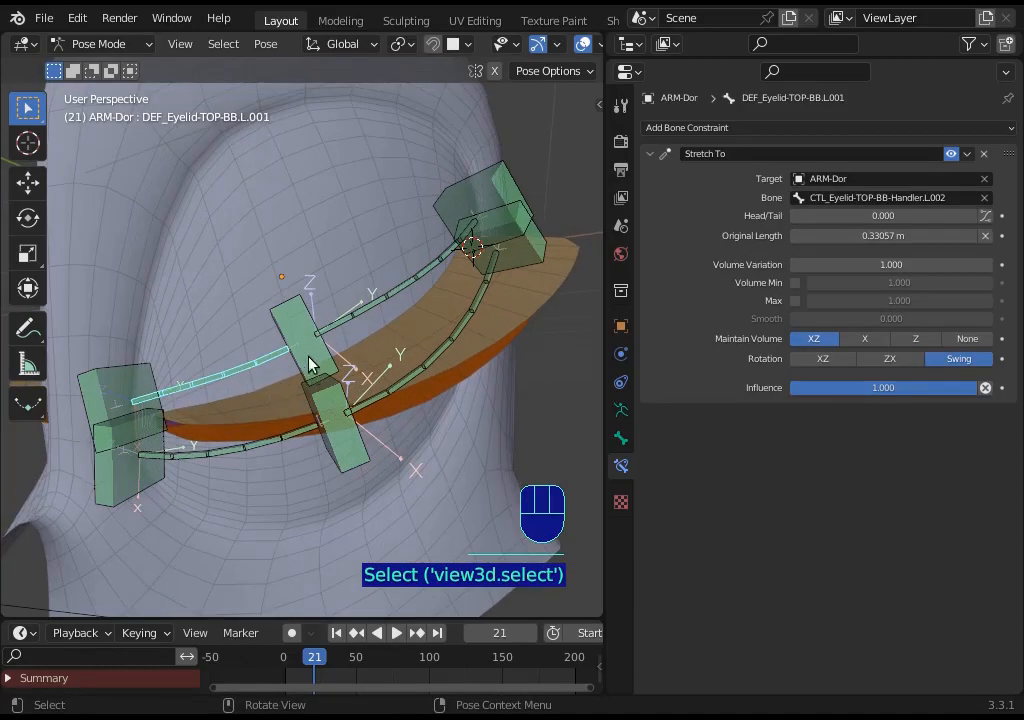
middle_drag(310, 365, 380, 340)
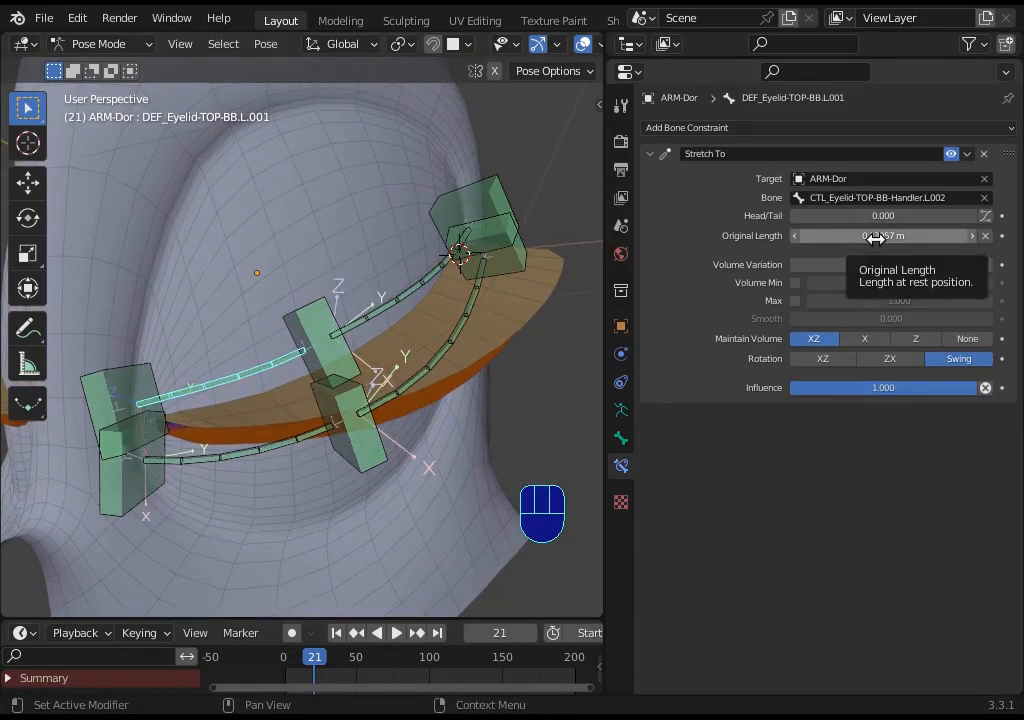
key(BackSpace)
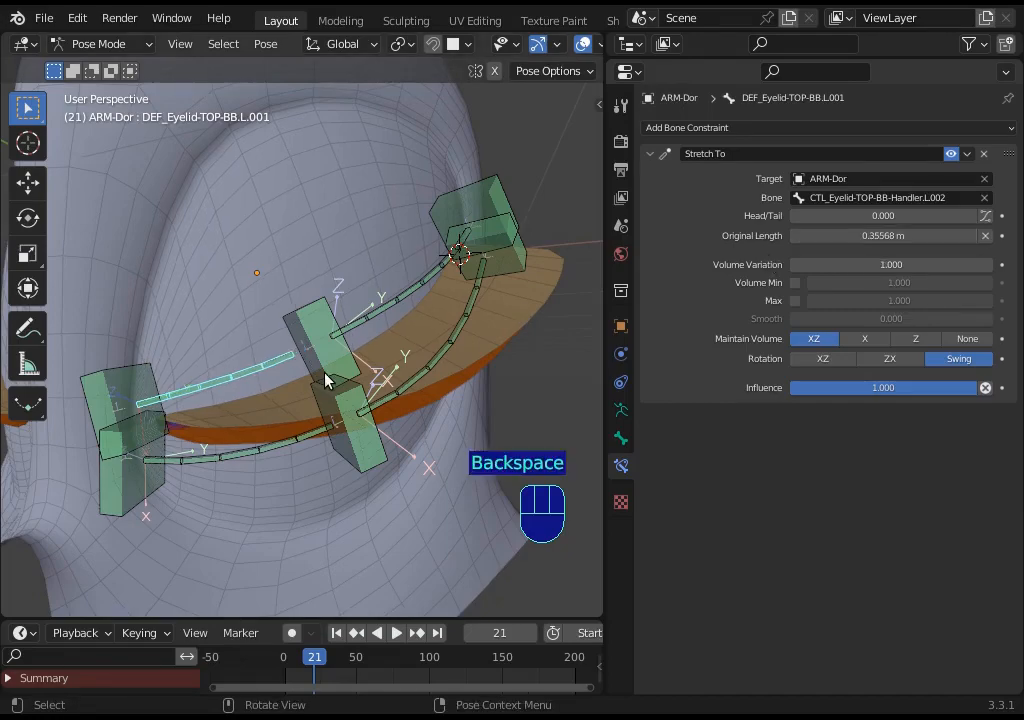
click(291, 450)
key(BackSpace)
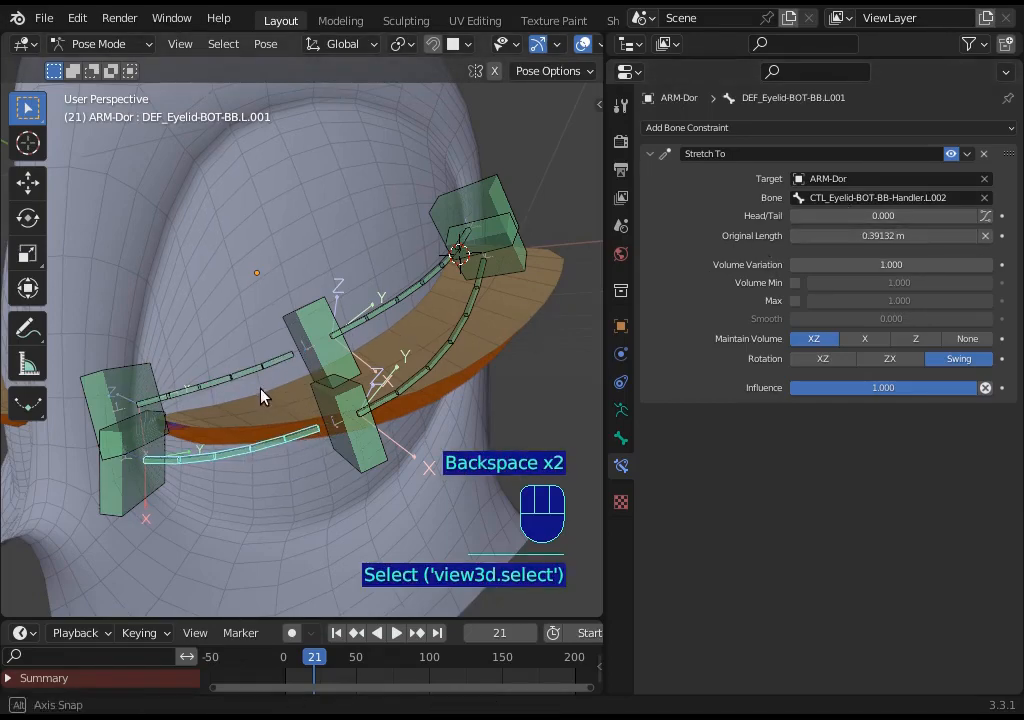
mouse_move(241, 402)
middle_down()
mouse_move(297, 407)
mouse_move(256, 407)
middle_up()
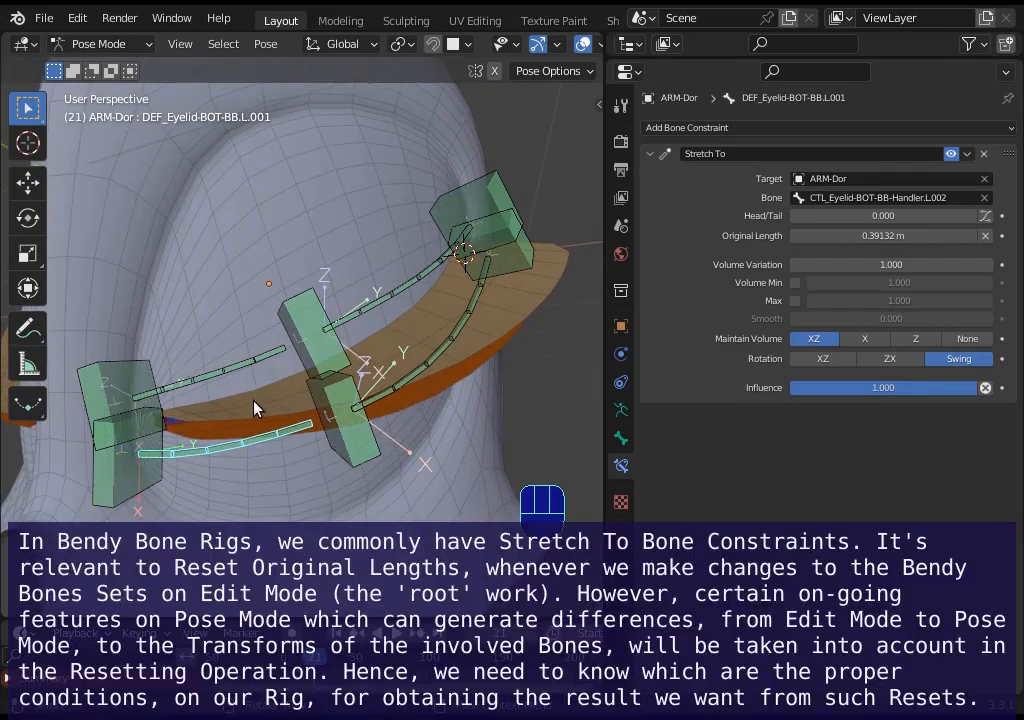
Reset the Stretch To original length of DEF_Eyelid-TOP-BB.L.002 and DEF_Eyelid-BOT-BB.L.002, and compare the bones in Edit Mode
click(364, 308)
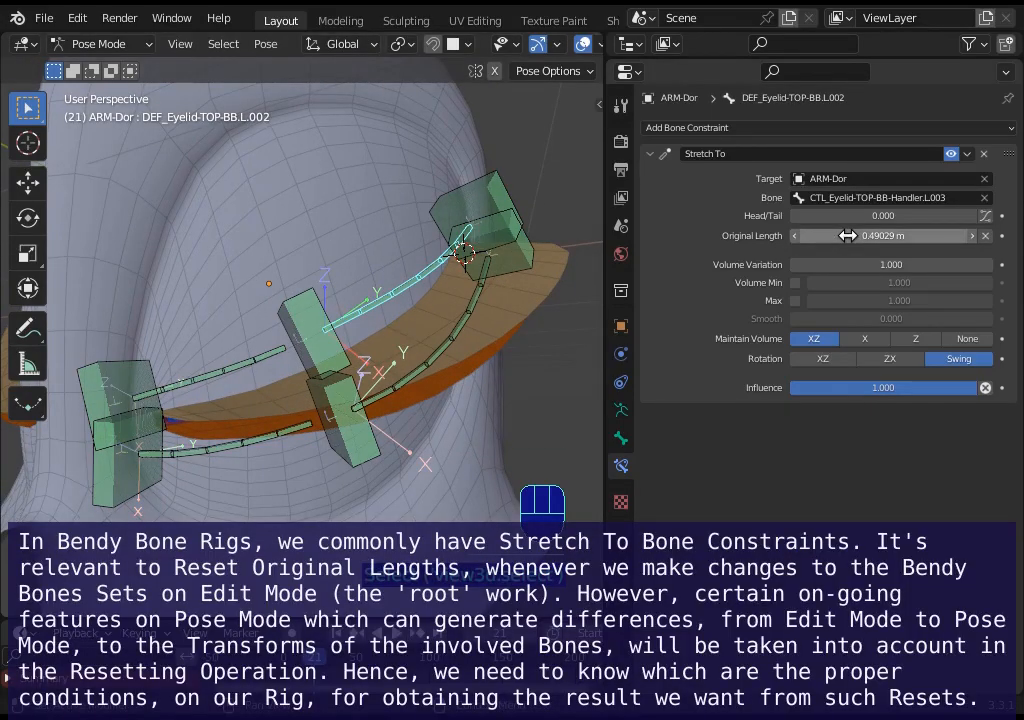
key(BackSpace)
click(438, 353)
middle_drag(438, 353, 400, 345)
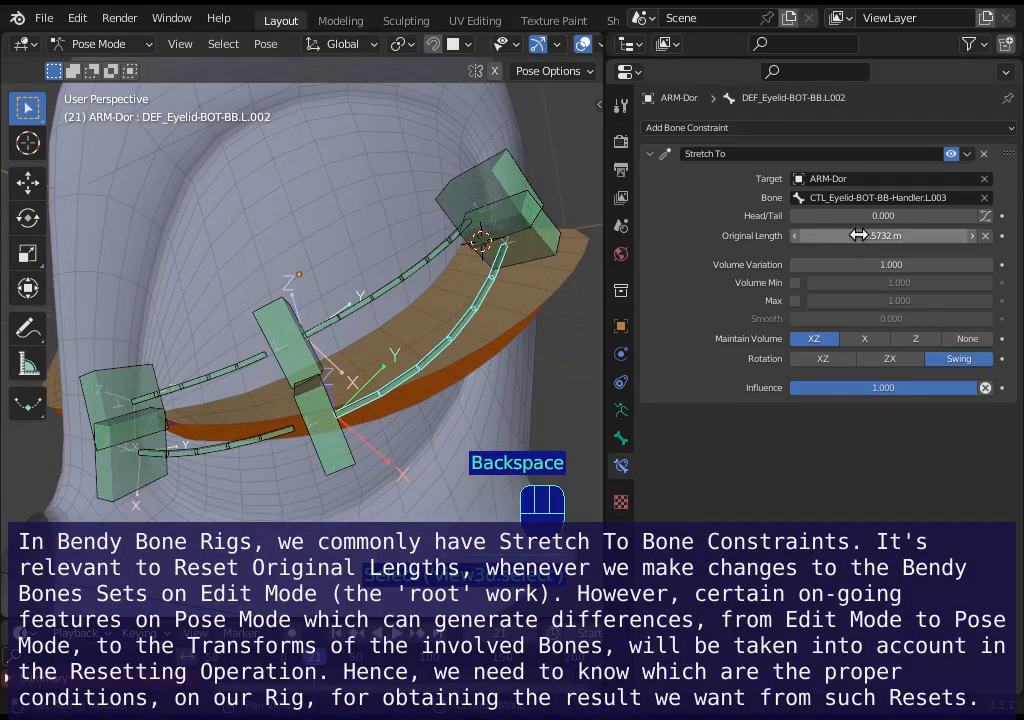
key(BackSpace)
middle_drag(420, 300, 443, 283)
key(Tab)
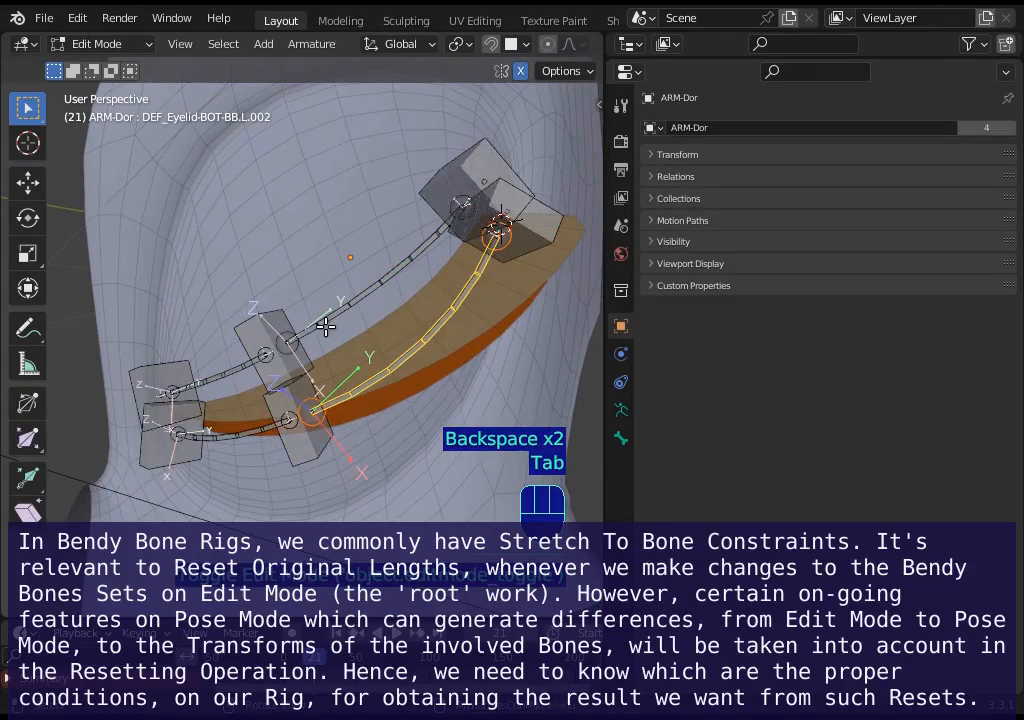
key(Tab)
Select the six left eyelid handlers in Pose Mode and examine their alignment under the Shrinkwrap constraint
click(520, 193)
shift+click(547, 225)
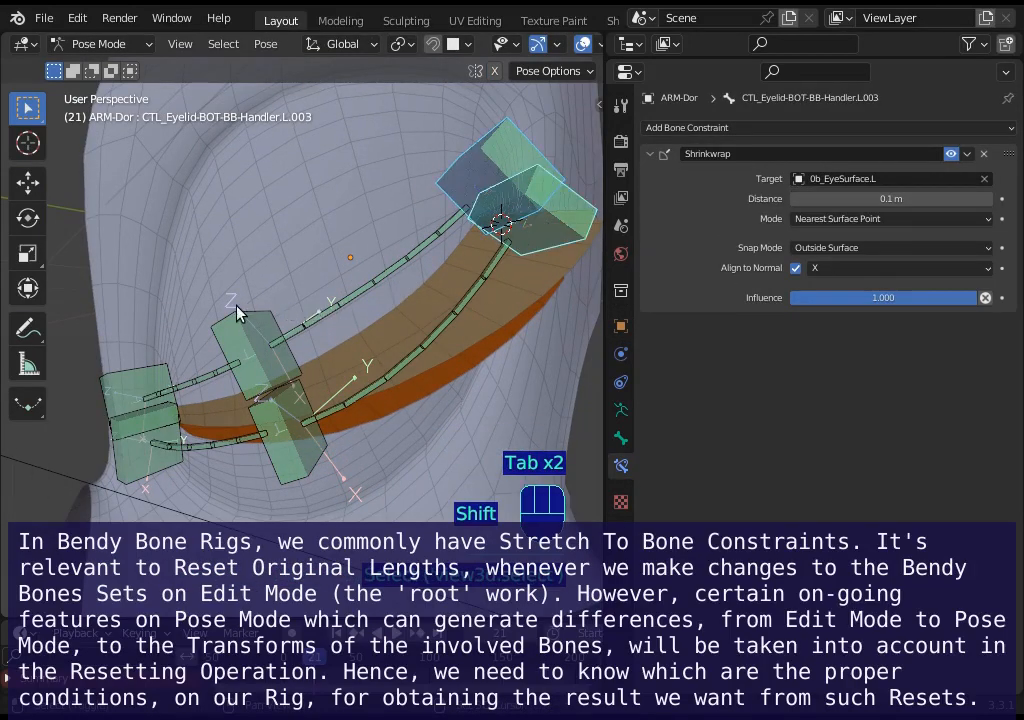
shift+click(238, 318)
shift+click(303, 477)
shift+click(148, 484)
middle_drag(148, 484, 397, 308)
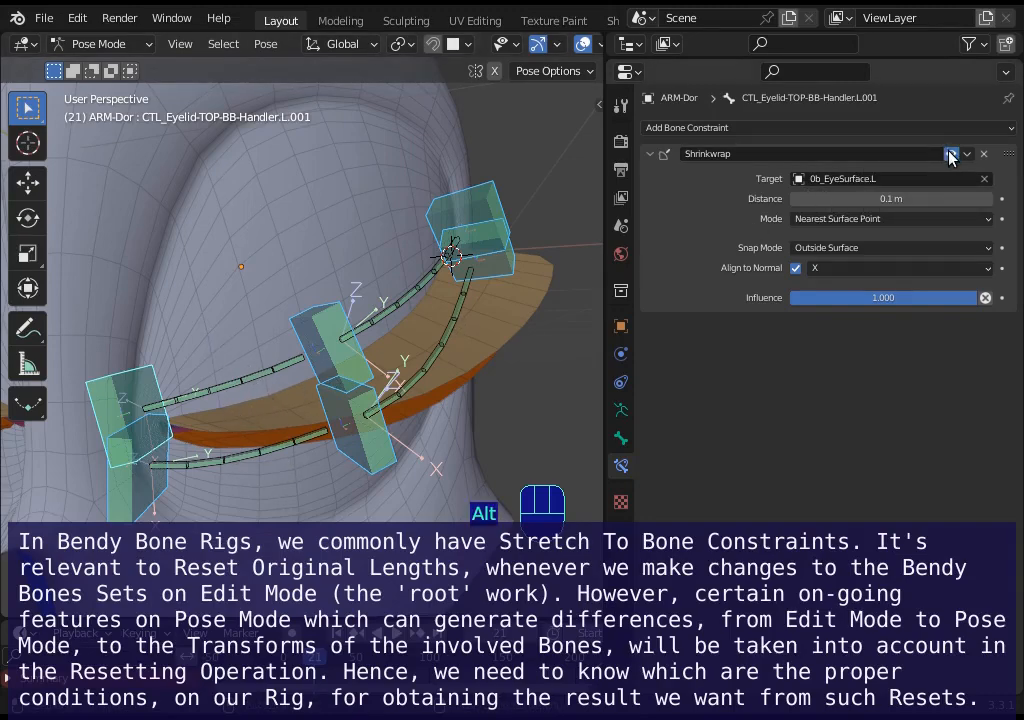
middle_drag(384, 330, 290, 380)
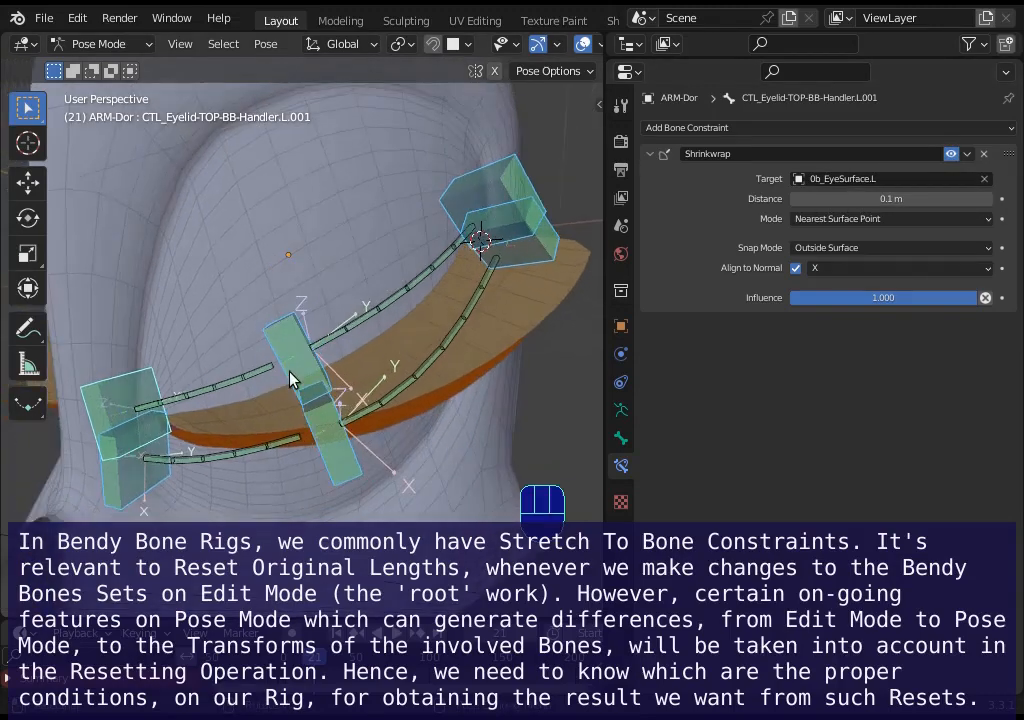
click(288, 378)
key(r)
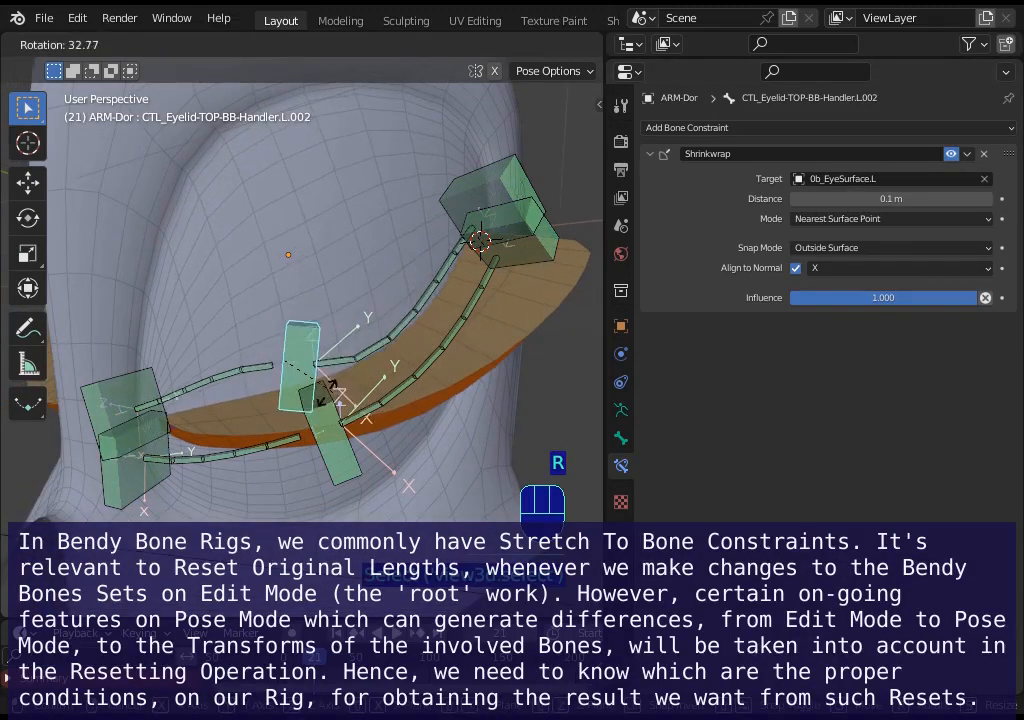
key(Escape)
key(g)
key(Escape)
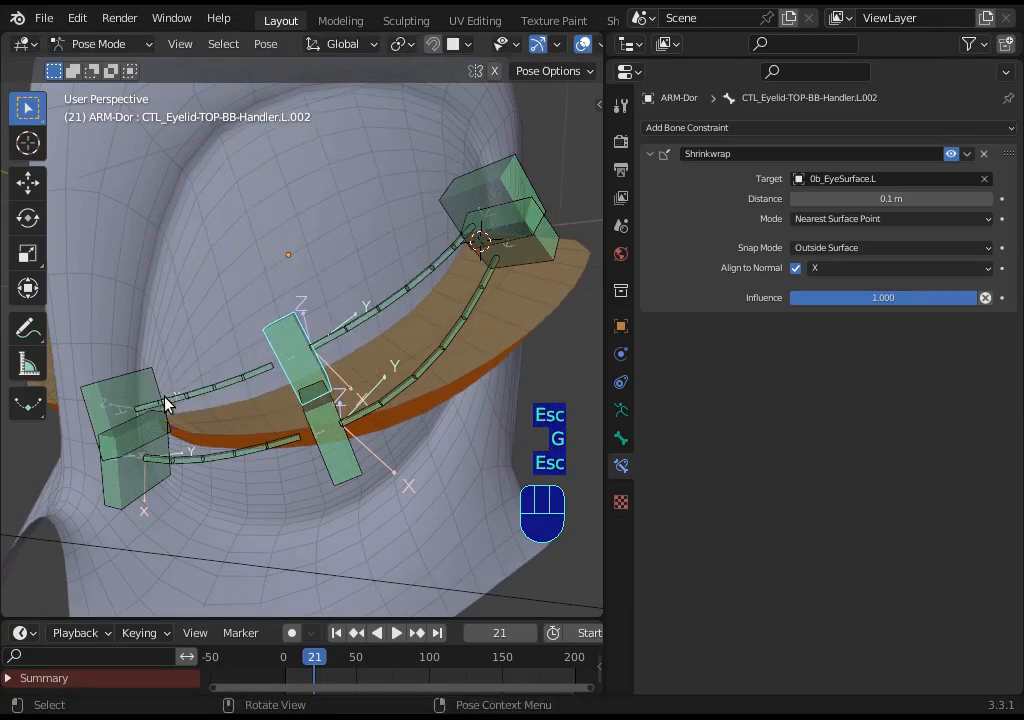
Select all six left eyelid handlers and disable the Shrinkwrap constraint on all of them at once
middle_drag(167, 403, 247, 384)
shift+click(130, 500)
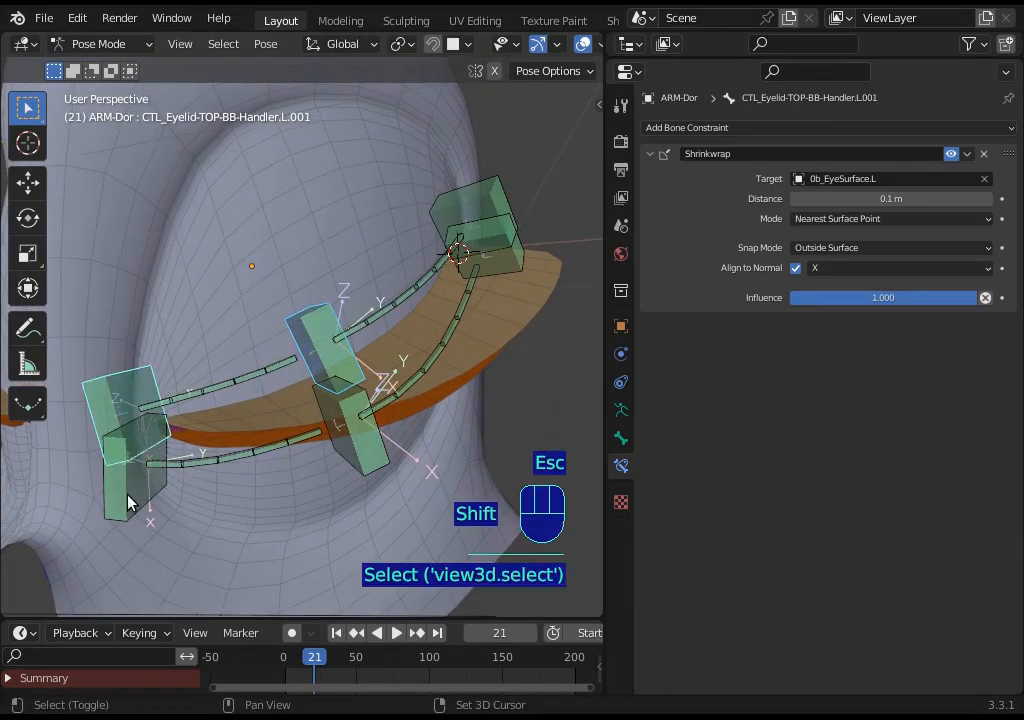
shift+click(360, 454)
shift+click(456, 226)
shift+click(505, 270)
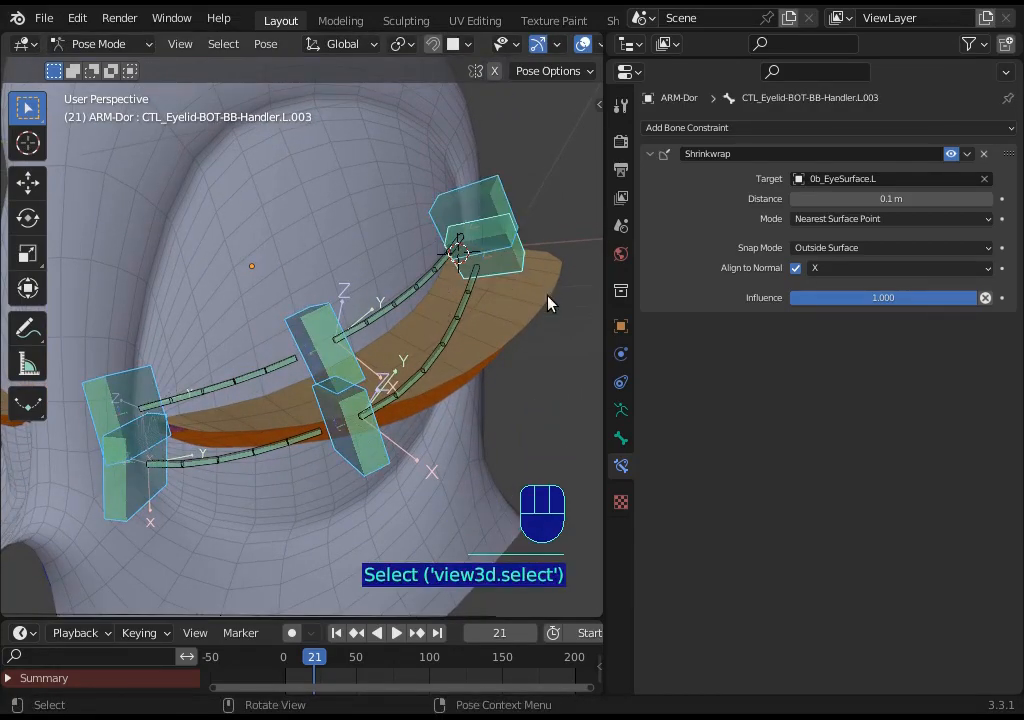
alt+click(950, 154)
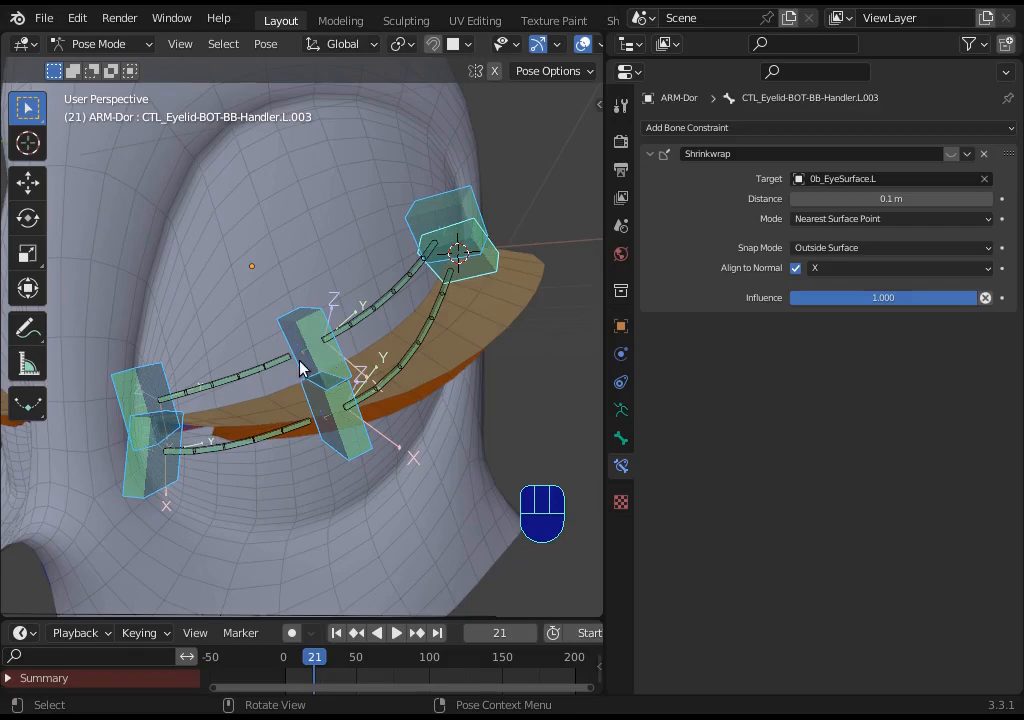
Clear the pose rotation and location of all visible bones
key(a)
key(alt+r)
key(alt+g)
key(alt+g)
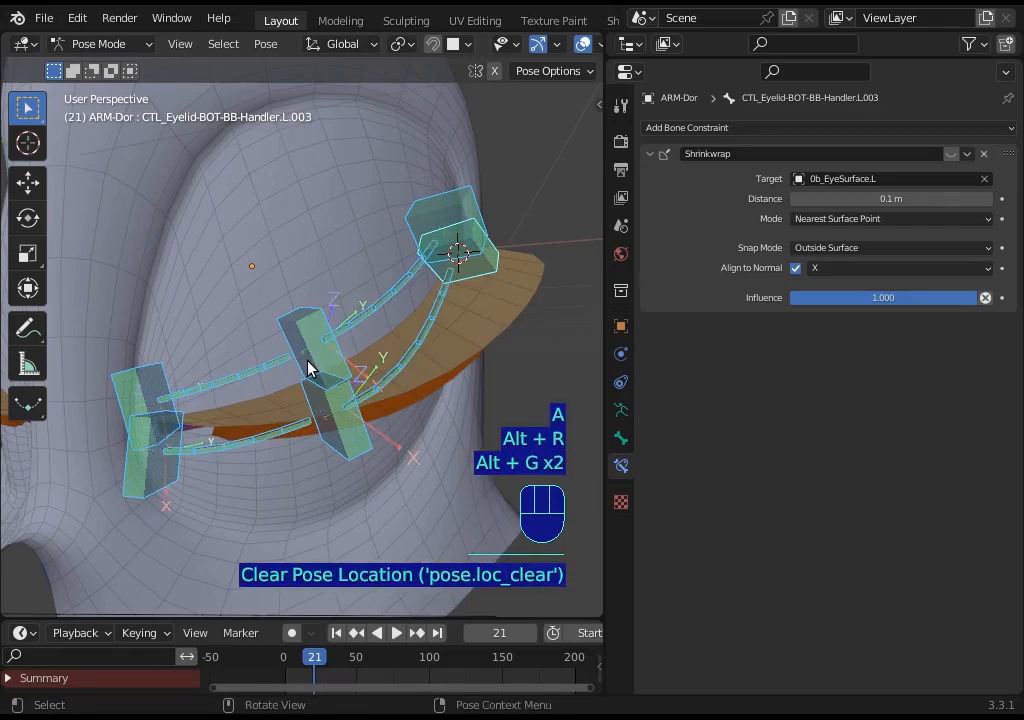
With Shrinkwrap disabled, reset the Stretch To original length of DEF_Eyelid-TOP-BB.L.001 and DEF_Eyelid-BOT-BB.L.001
click(280, 370)
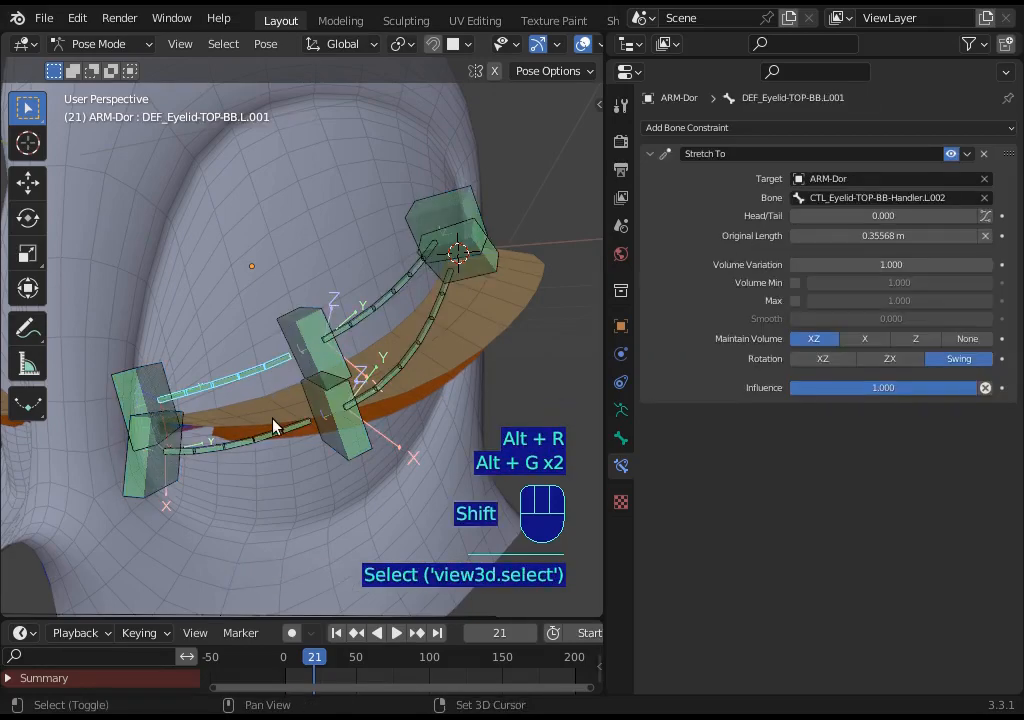
key(BackSpace)
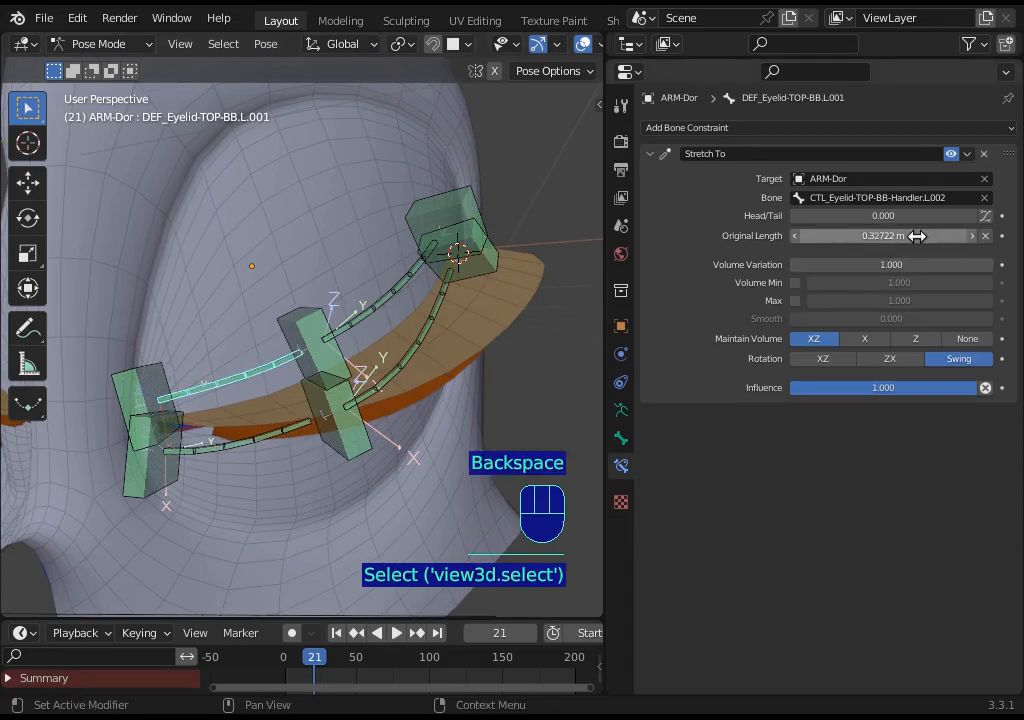
click(295, 430)
key(BackSpace)
With Shrinkwrap disabled, reset the Stretch To original length of DEF_Eyelid-TOP-BB.L.002 and DEF_Eyelid-BOT-BB.L.002
click(425, 258)
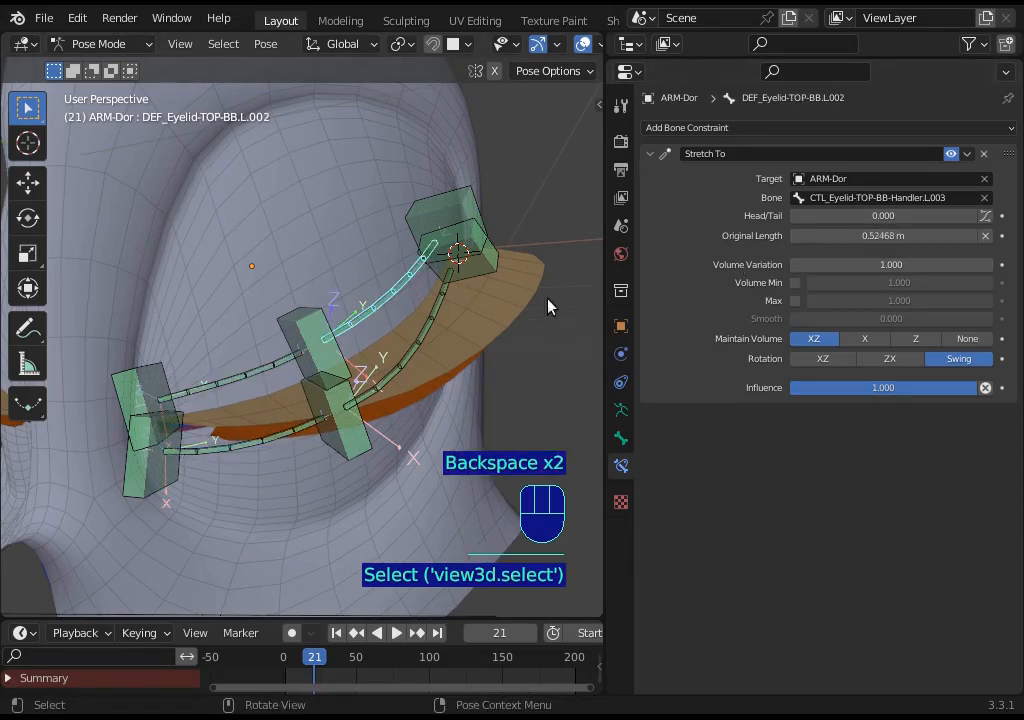
key(BackSpace)
click(428, 318)
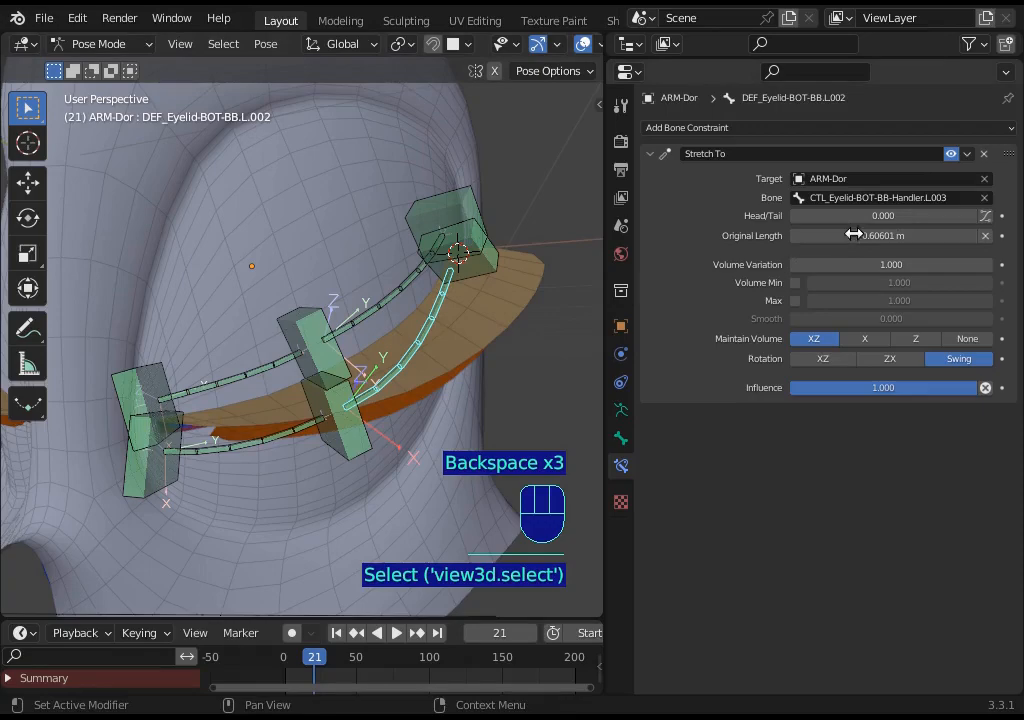
key(BackSpace)
Select all six left eyelid handlers again and re-enable their Shrinkwrap constraints
click(470, 215)
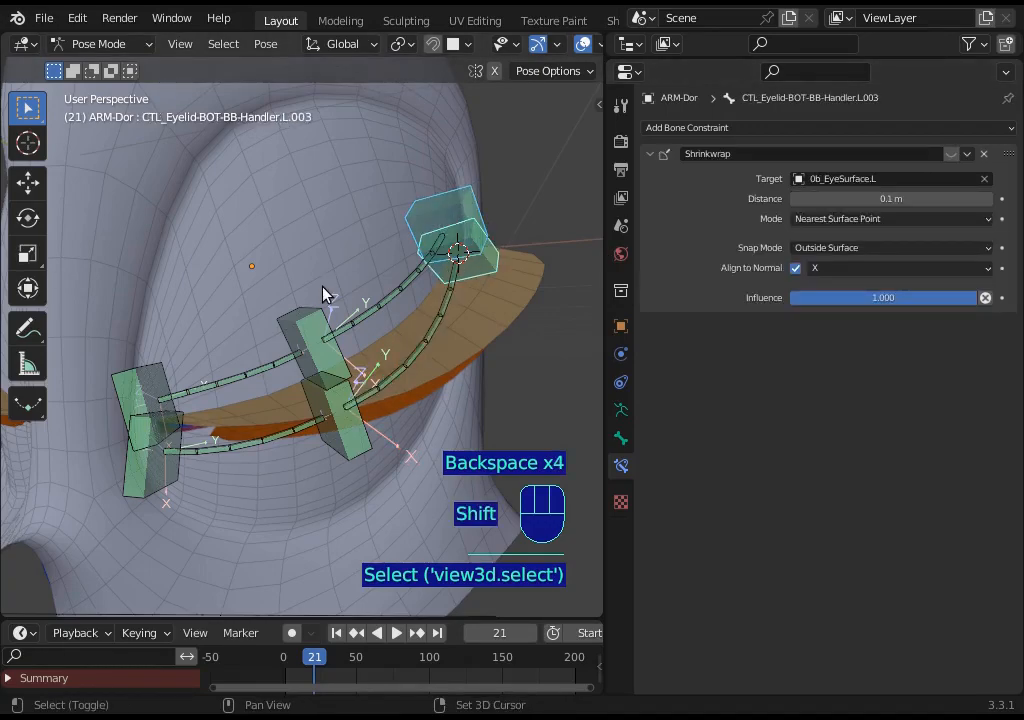
shift+click(305, 323)
shift+click(130, 393)
shift+click(167, 473)
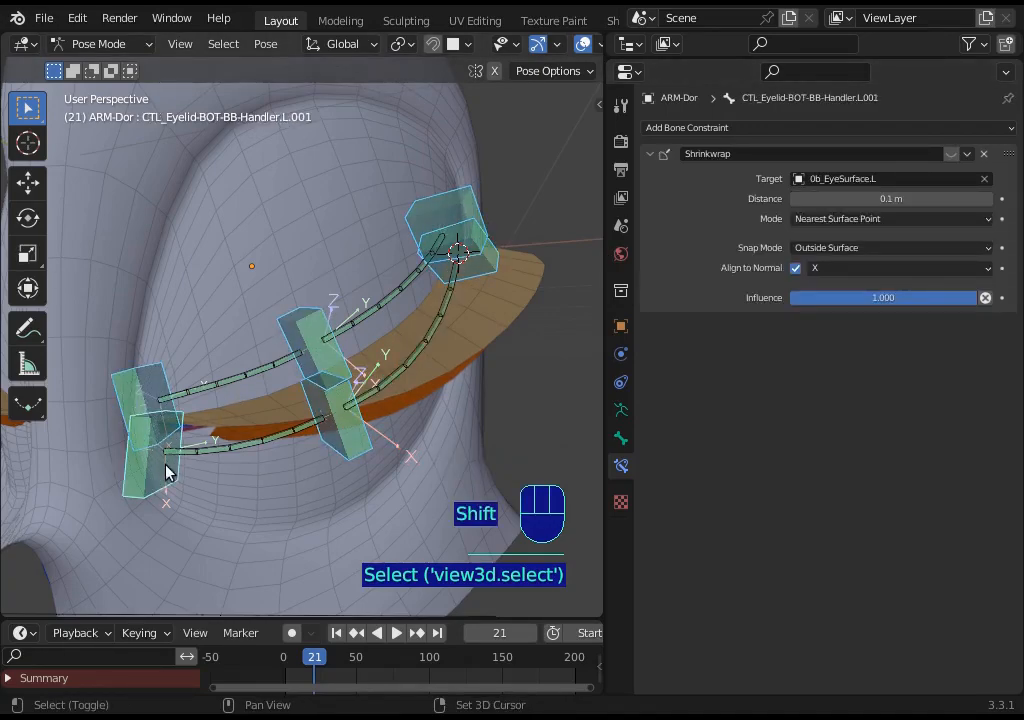
alt+click(955, 152)
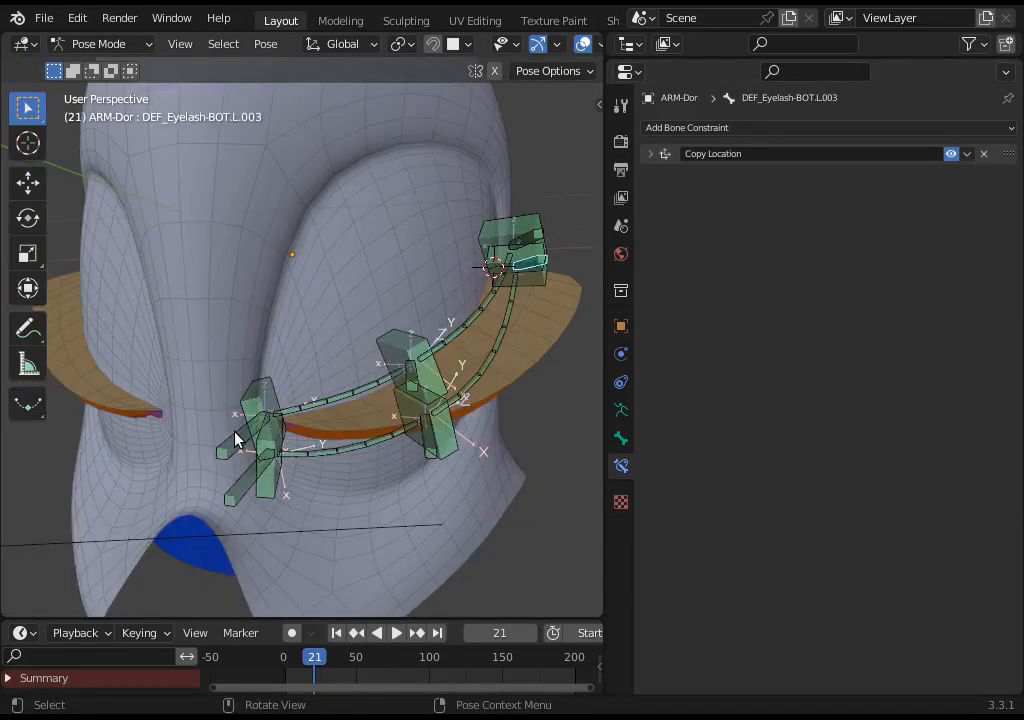
Examine the constraints of eyelash bone DEF_Eyelash-TOP.L.001 and its placement relative to the inner upper eyelid handler
click(237, 435)
middle_drag(322, 427, 255, 415)
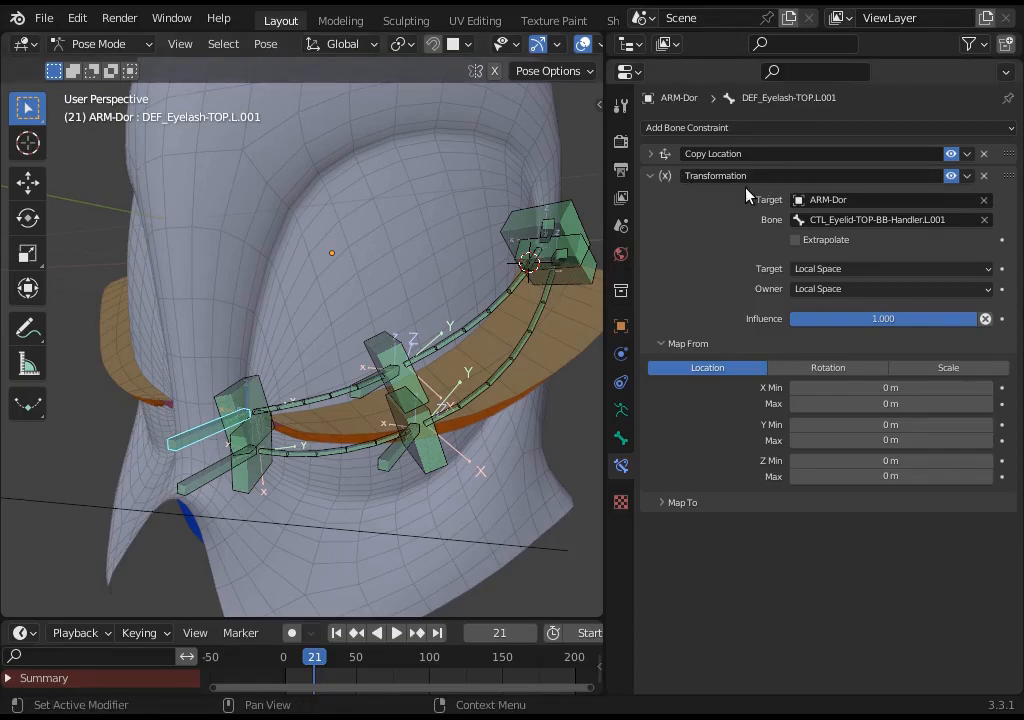
click(243, 399)
middle_drag(243, 410, 199, 437)
click(199, 435)
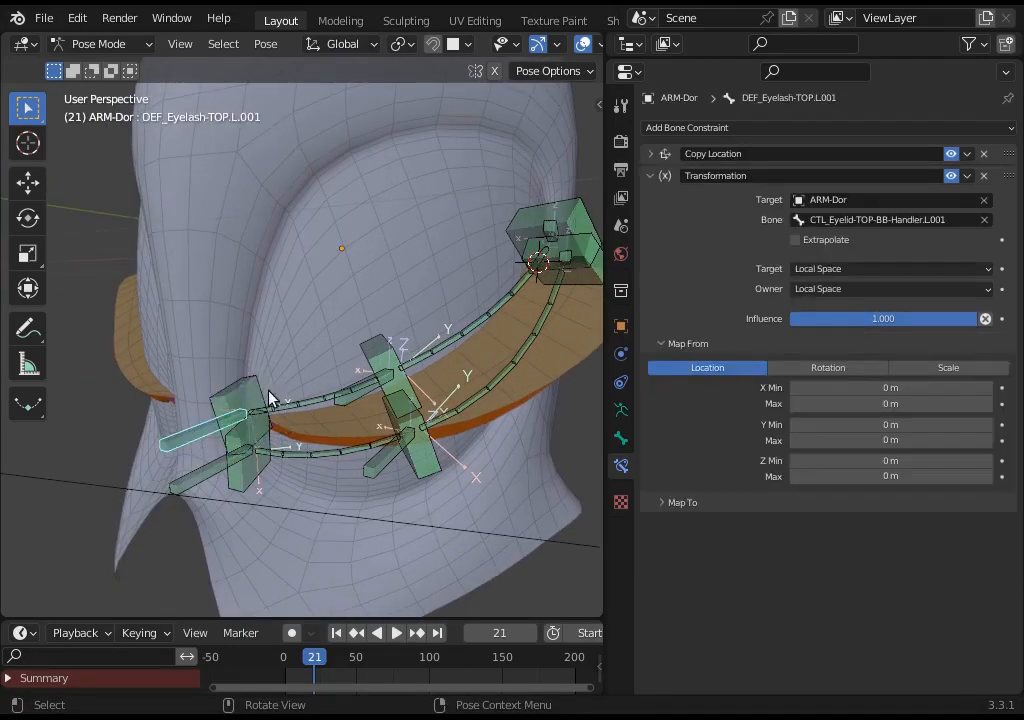
drag(255, 387, 290, 401)
middle_drag(288, 401, 282, 459)
Lower the bottom eyelid handlers CTL_Eyelid-BOT-BB-Handler.L.001 and L.002 away from the upper eyelid
click(253, 466)
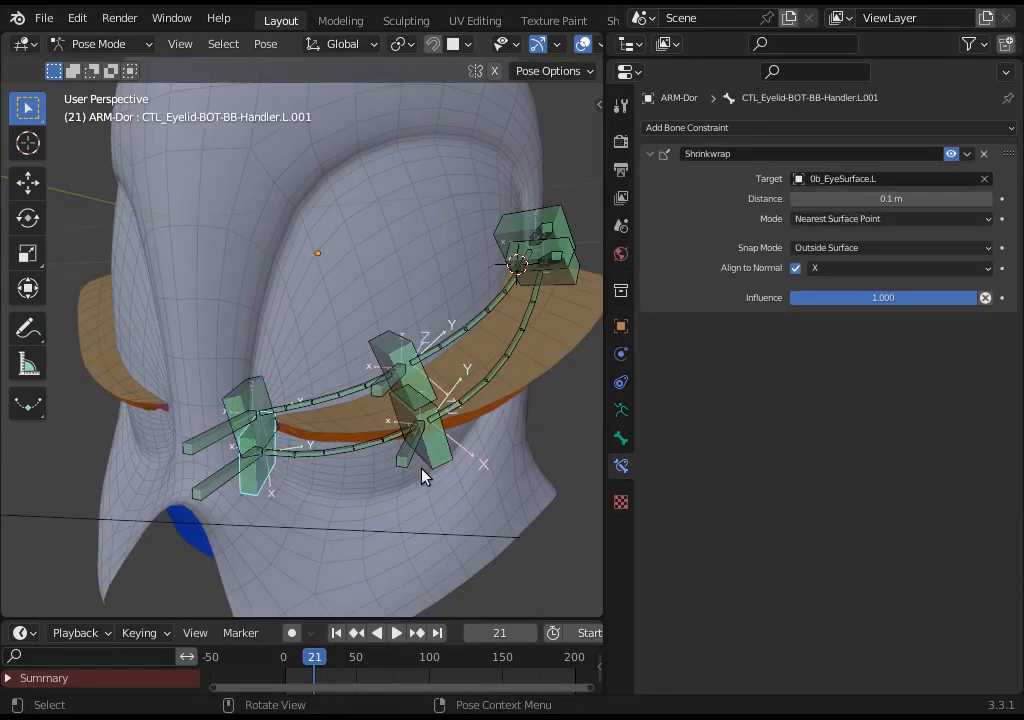
middle_drag(423, 469, 428, 425)
click(428, 432)
key(g)
click(390, 500)
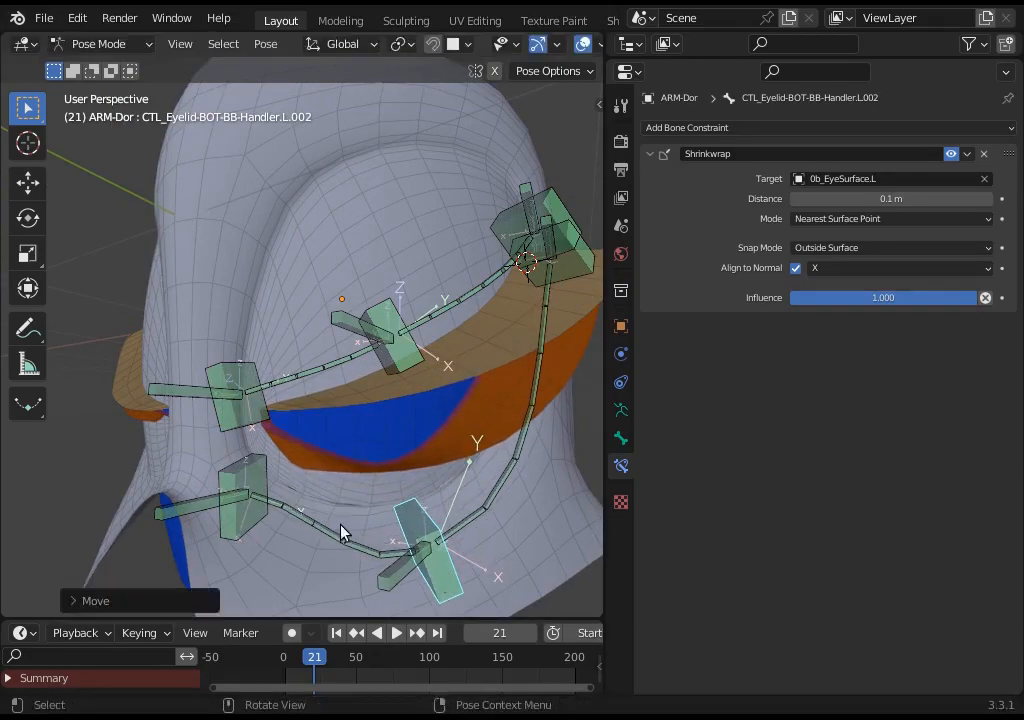
Move CTL_Eyelid-BOT-BB-Handler.L.001 inward and further down, and rotate it to smooth the lower eyelid curve
scroll(245, 462, down, 1)
middle_drag(245, 462, 311, 464)
click(275, 457)
key(g)
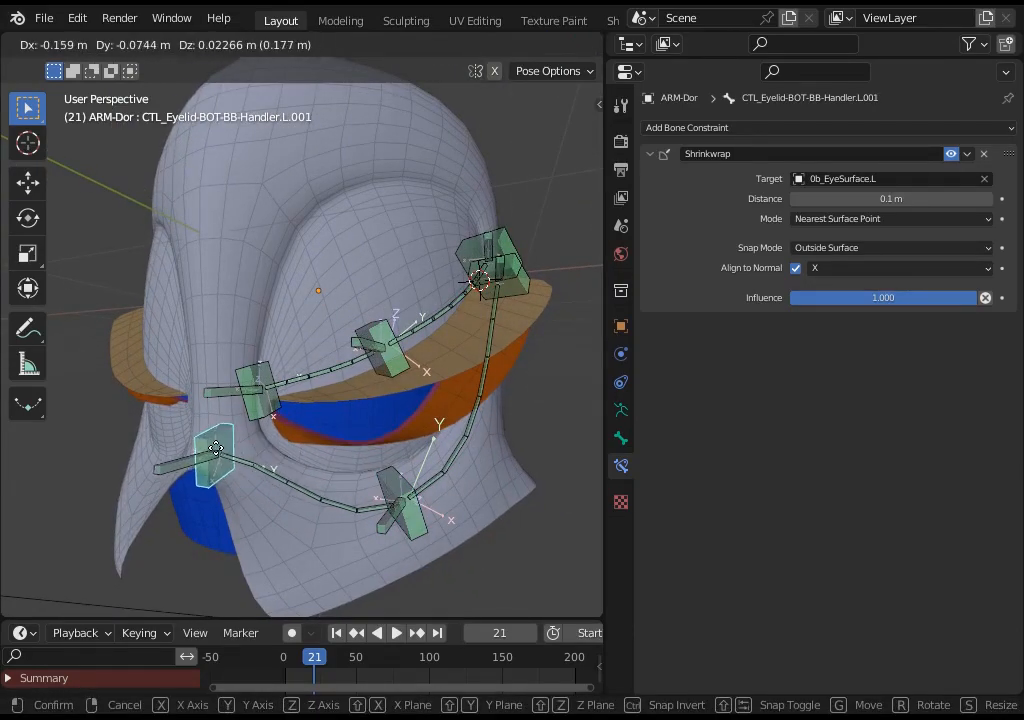
click(226, 441)
key(r)
click(313, 518)
key(g)
click(298, 567)
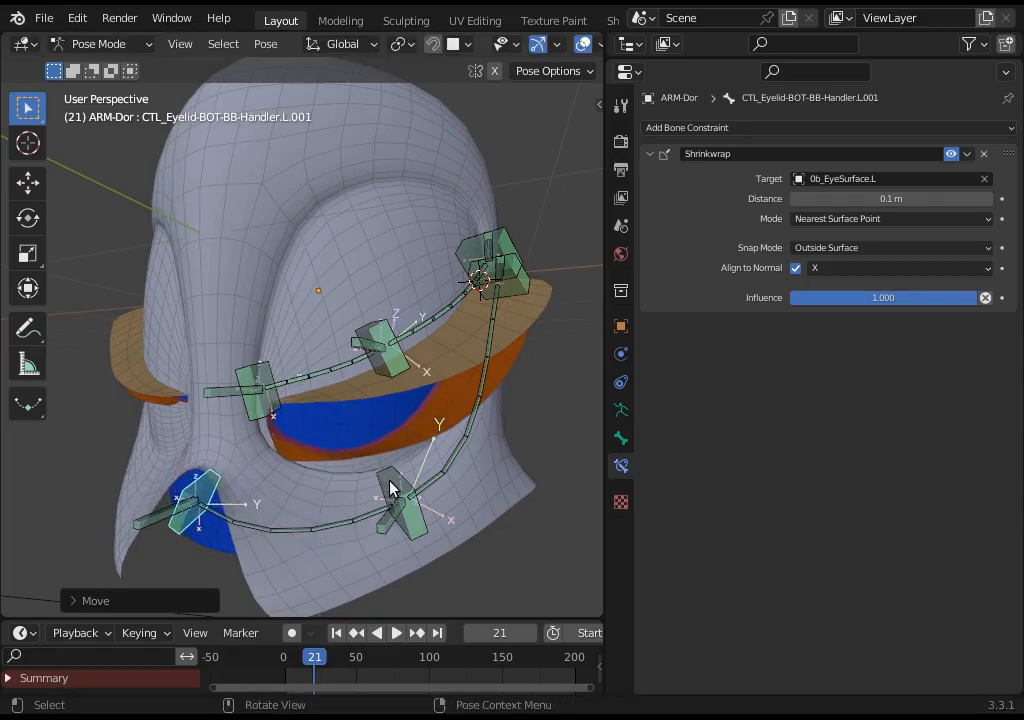
Move the middle lower handler CTL_Eyelid-BOT-BB-Handler.L.002 further down
click(393, 493)
key(g)
click(386, 536)
Lower and rotate the outer handler CTL_Eyelid-BOT-BB-Handler.L.003, separating it from the upper outer handler
middle_drag(262, 382, 392, 360)
click(530, 256)
key(g)
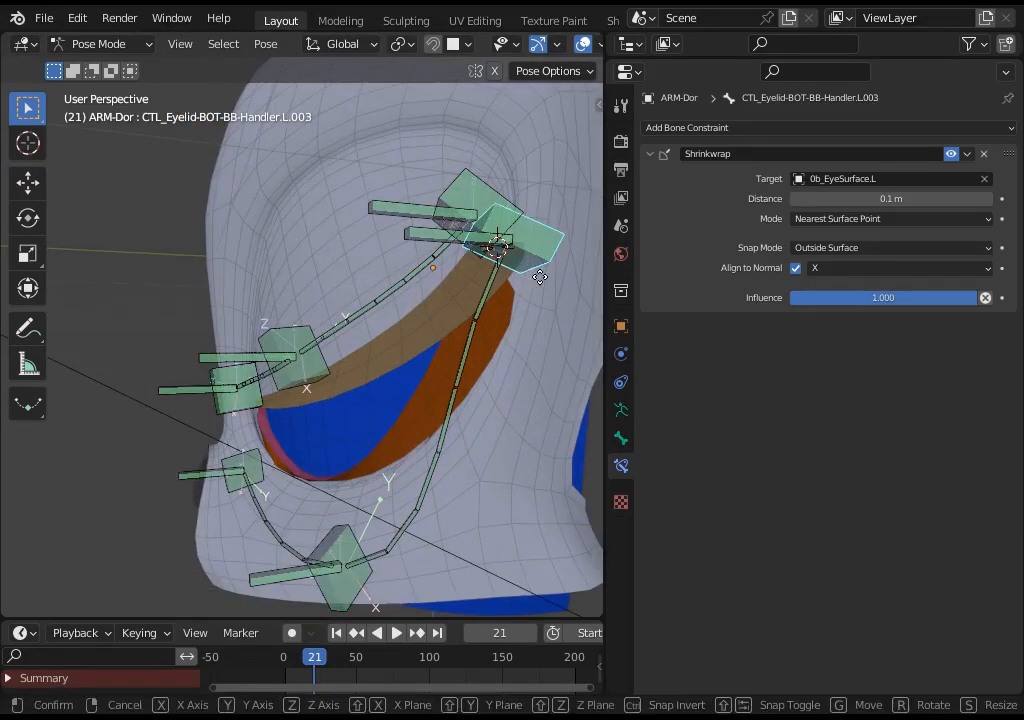
click(554, 299)
key(r)
click(576, 293)
key(g)
click(549, 297)
Try moving CTL_Eyelid-TOP-BB-Handler.L.001 down and inward, and clear its pose location
middle_drag(549, 297, 267, 361)
click(276, 403)
key(g)
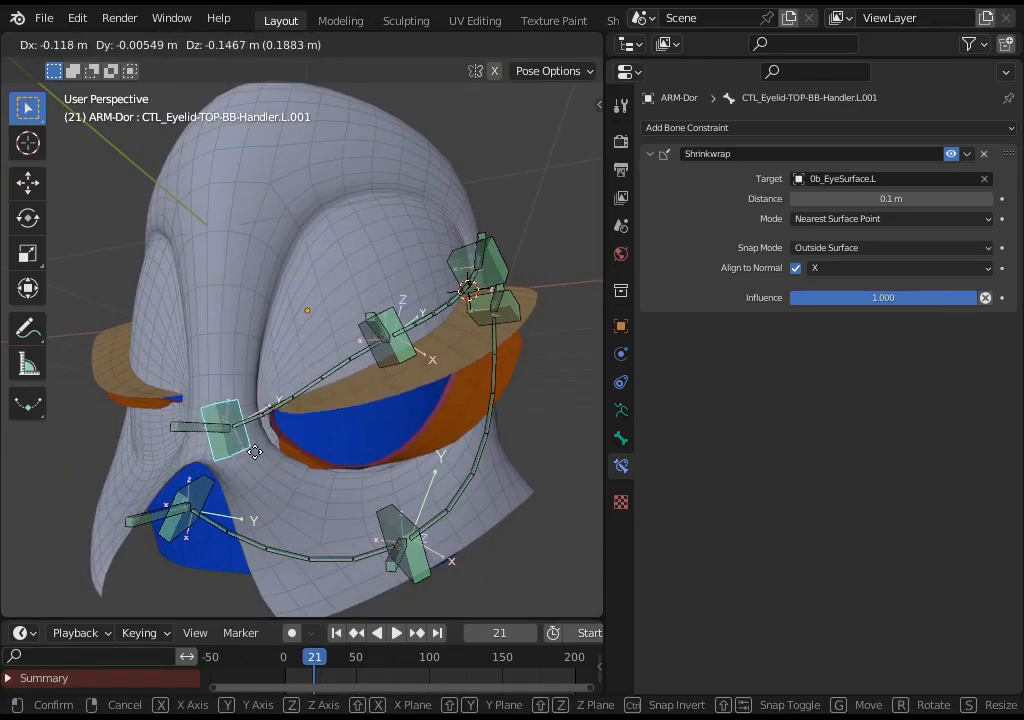
click(258, 421)
mouse_move(258, 421)
middle_down()
mouse_move(354, 411)
mouse_move(315, 462)
mouse_move(332, 498)
mouse_move(165, 418)
mouse_move(286, 457)
mouse_move(277, 416)
middle_up()
key(alt+g)
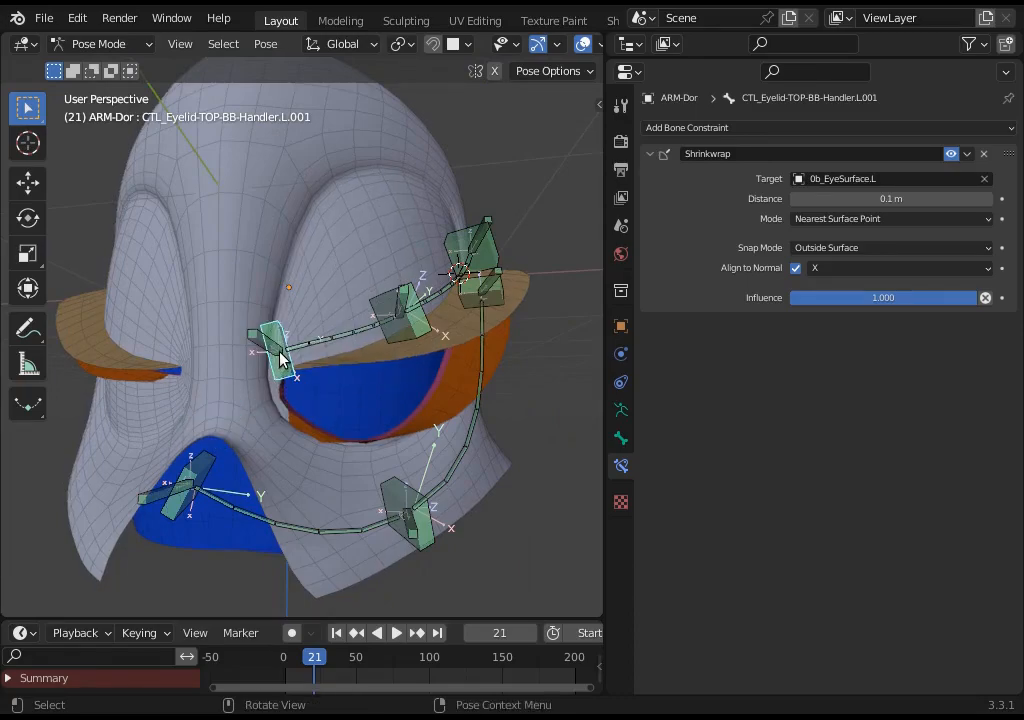
Move CTL_Eyelid-TOP-BB-Handler.L.001 down until it sits beside the lowered inner bottom handler
key(g)
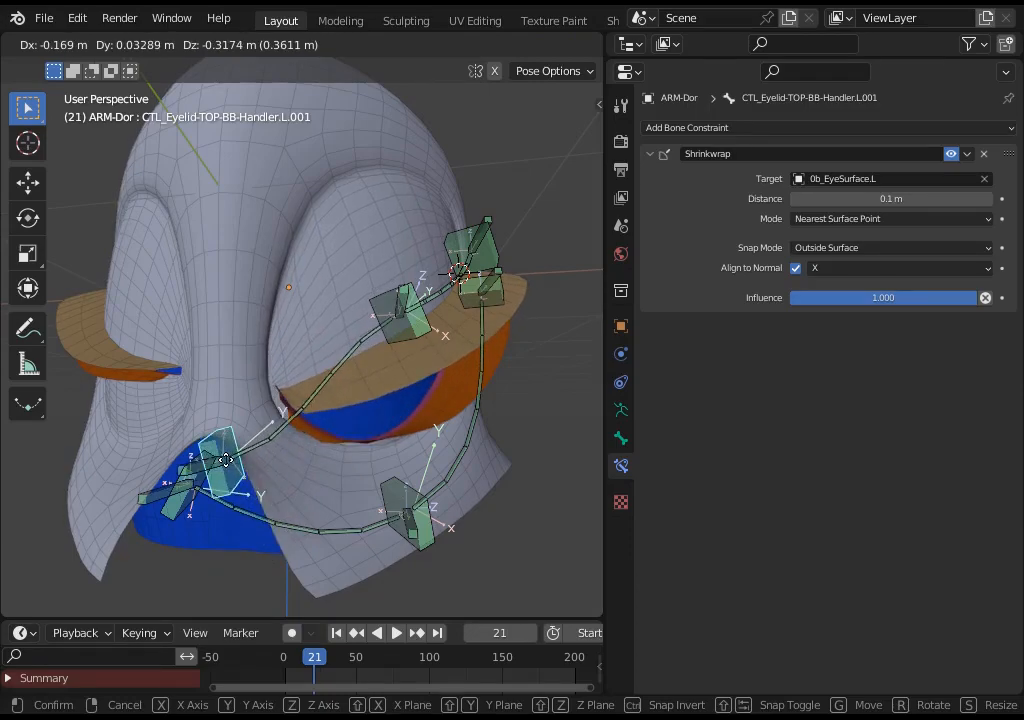
click(234, 460)
key(g)
click(224, 462)
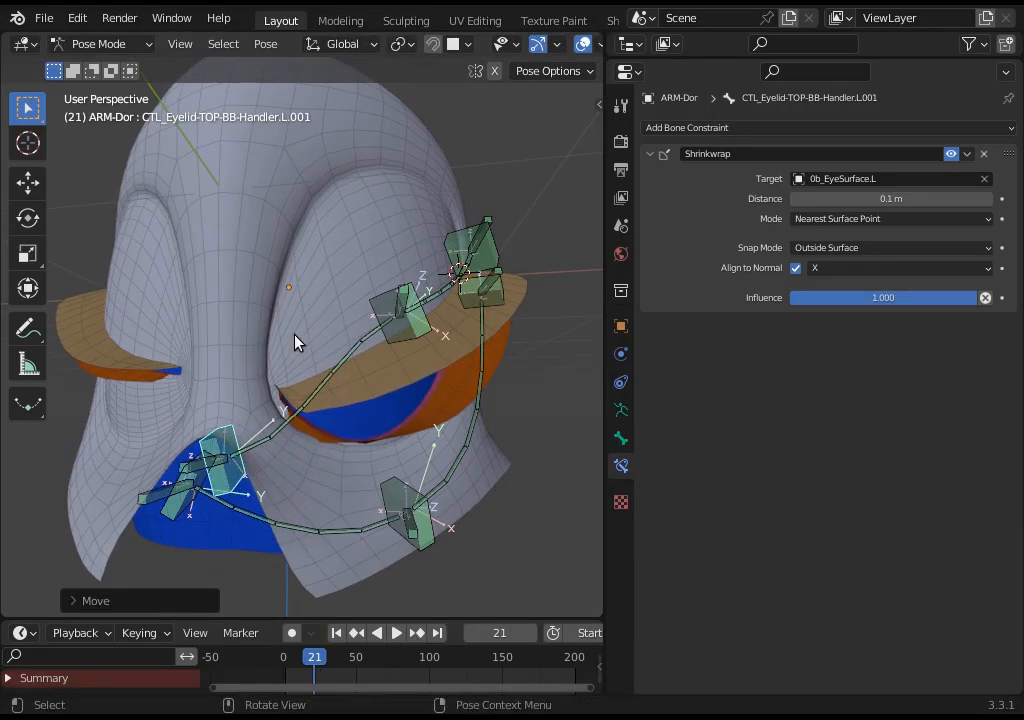
Read the local Z location of CTL_Eyelid-TOP-BB-Handler.L.001 in its transform values
middle_drag(294, 334, 289, 337)
key(n)
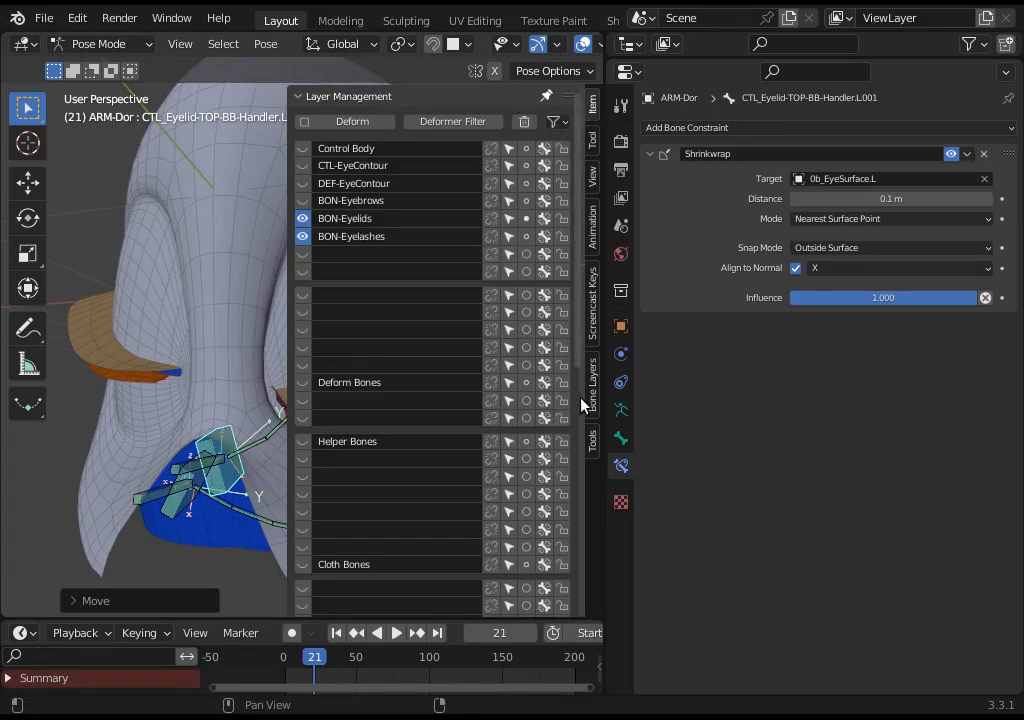
click(345, 96)
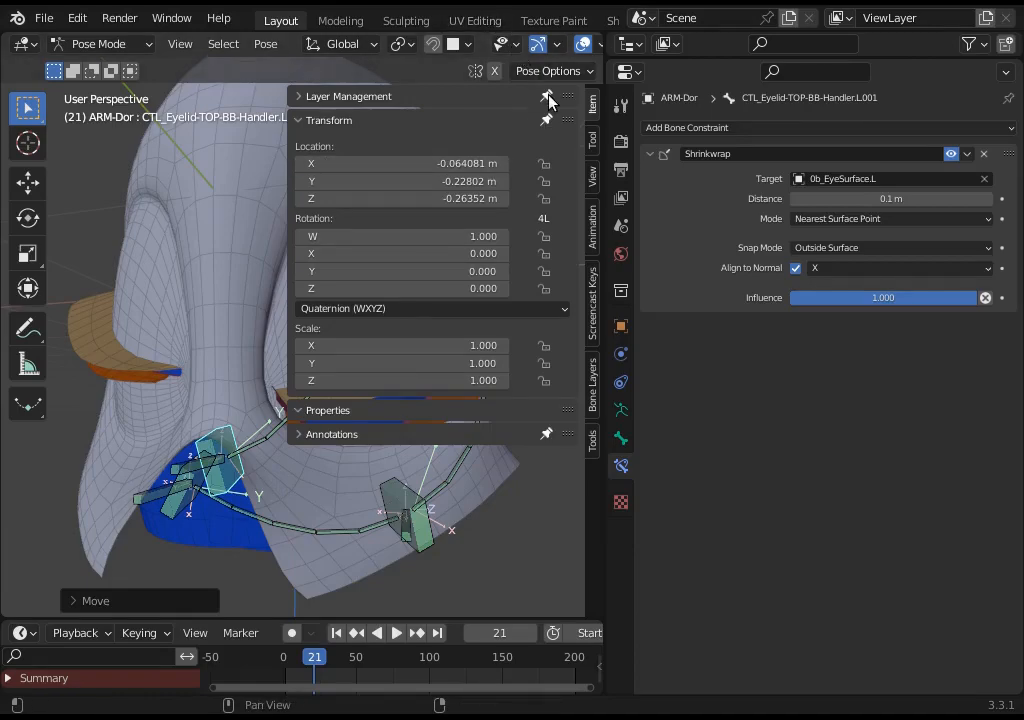
click(298, 121)
click(297, 122)
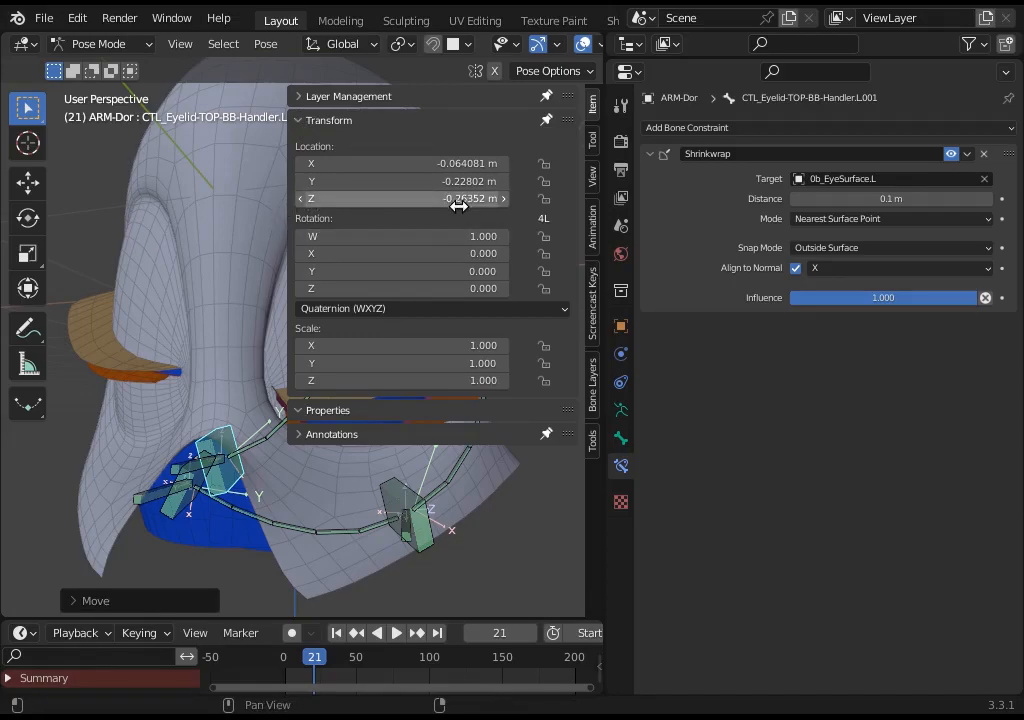
mouse_move(247, 334)
middle_down()
mouse_move(146, 373)
mouse_move(201, 370)
mouse_move(240, 345)
middle_up()
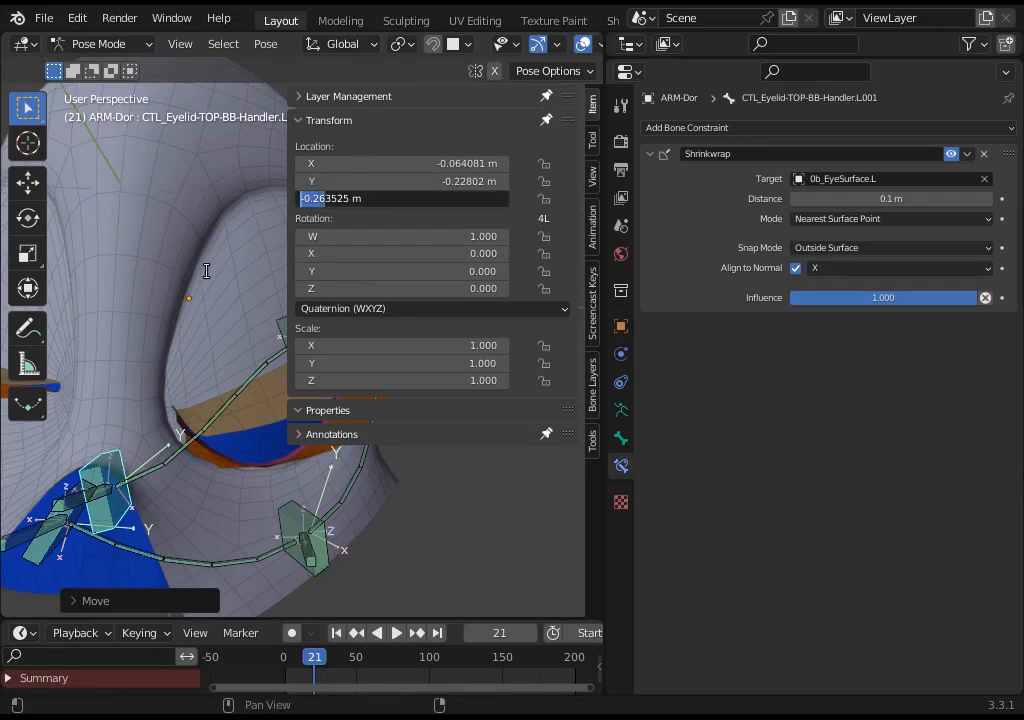
middle_drag(240, 316, 63, 497)
key(n)
On DEF_Eyelash-TOP.L.001, set the Transformation constraint's Map From location Z Min to -0.26 m
click(63, 497)
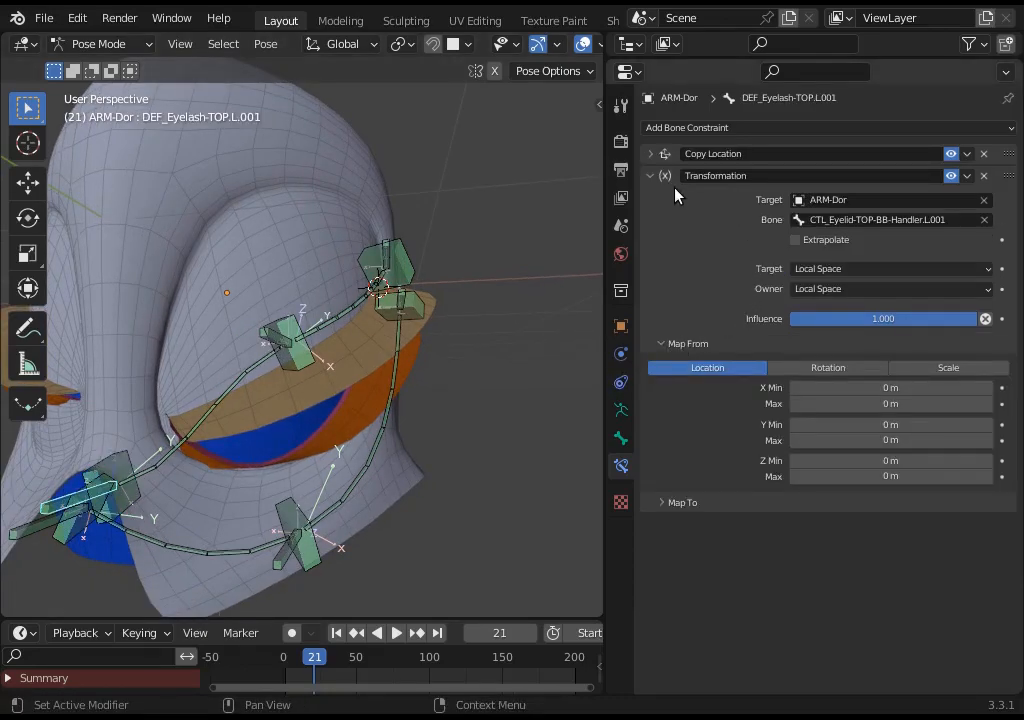
click(652, 506)
scroll(810, 415, down, 1)
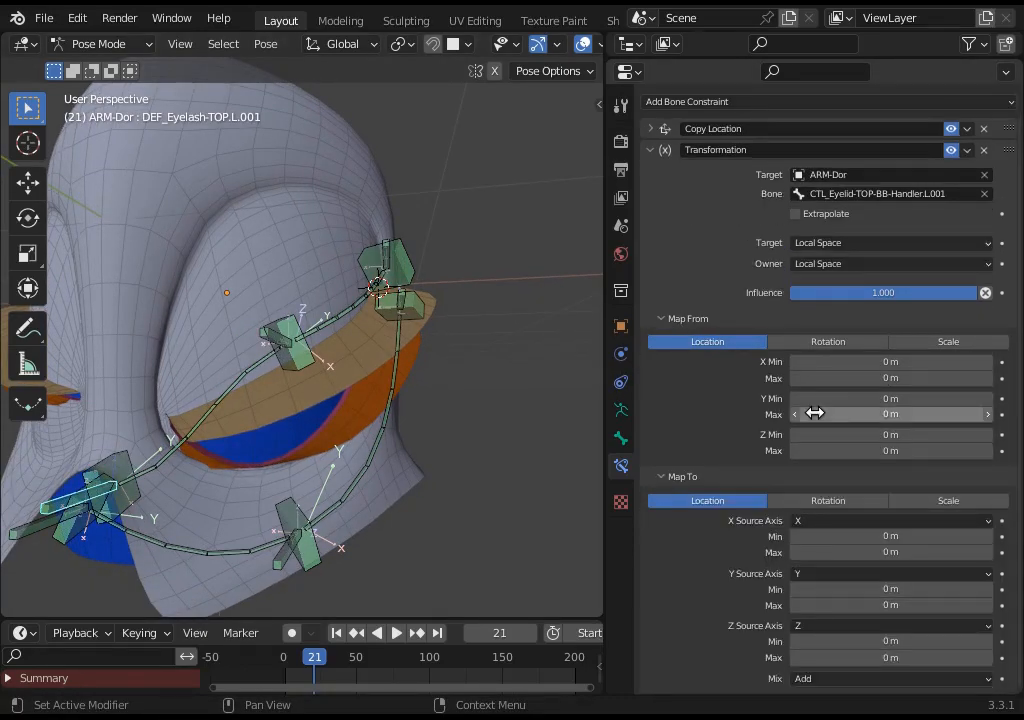
click(659, 475)
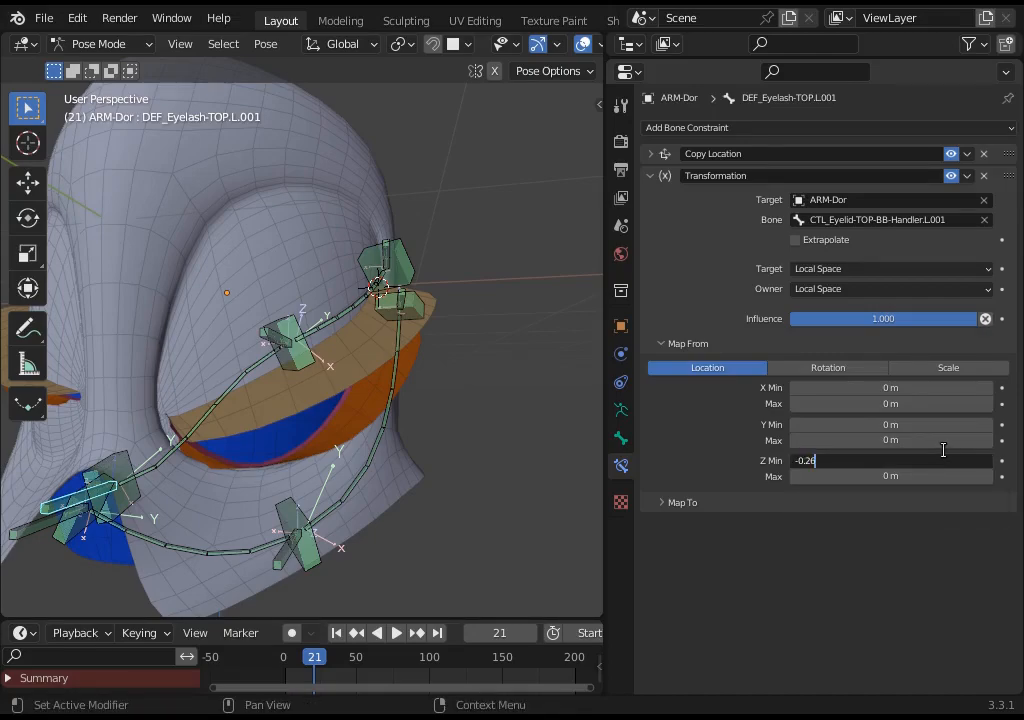
key(Return)
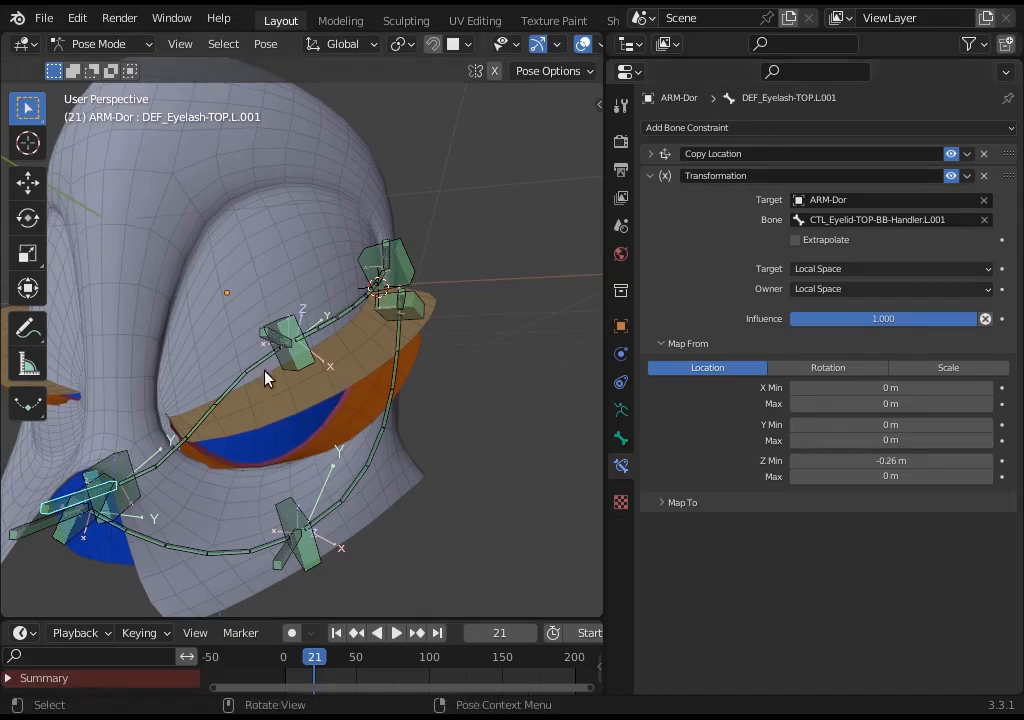
Raise CTL_Eyelid-TOP-BB-Handler.L.001 from the inner eye corner up onto the brow near the nose bridge, and rotate it
middle_drag(267, 377, 147, 470)
click(121, 471)
middle_drag(313, 423, 272, 441)
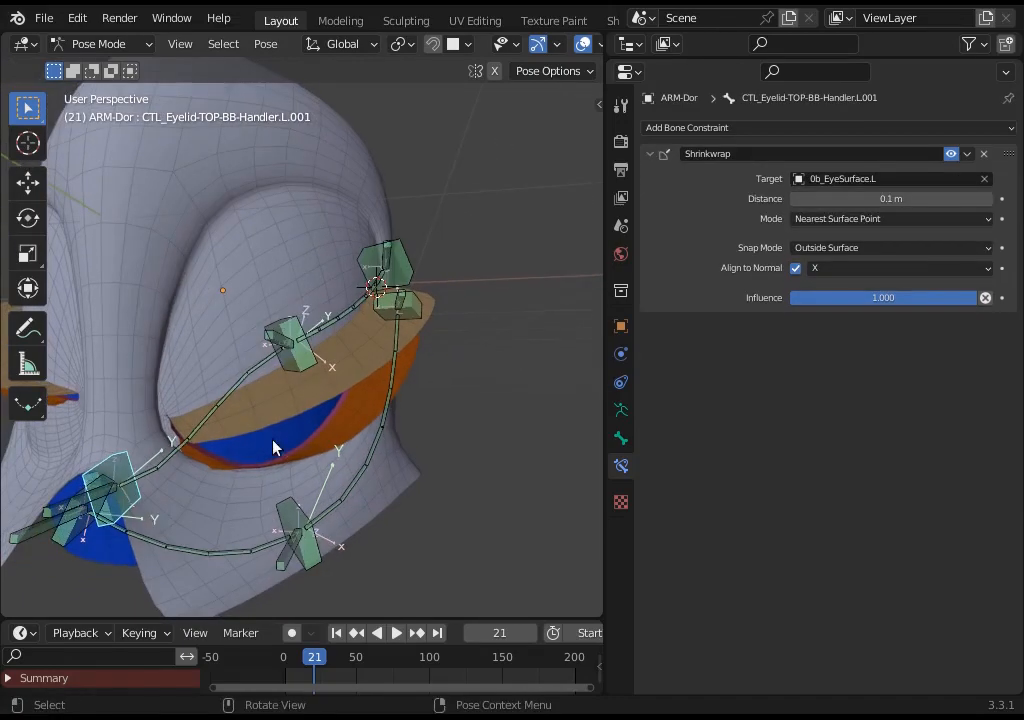
key(g)
click(251, 235)
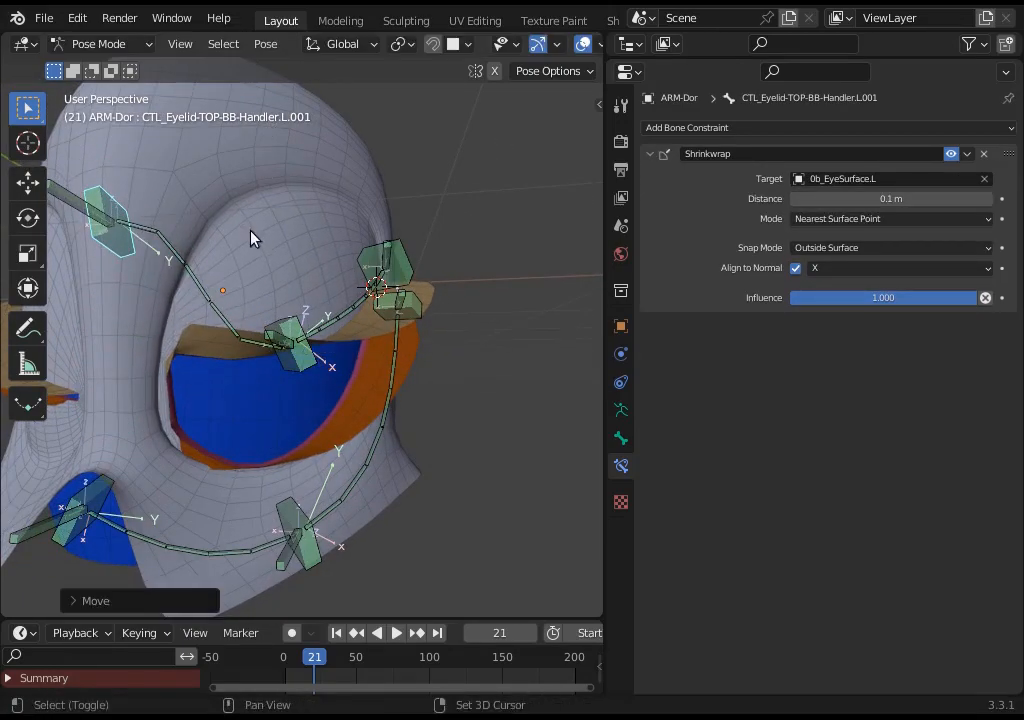
middle_drag(251, 235, 235, 347)
key(g)
key(r)
click(331, 375)
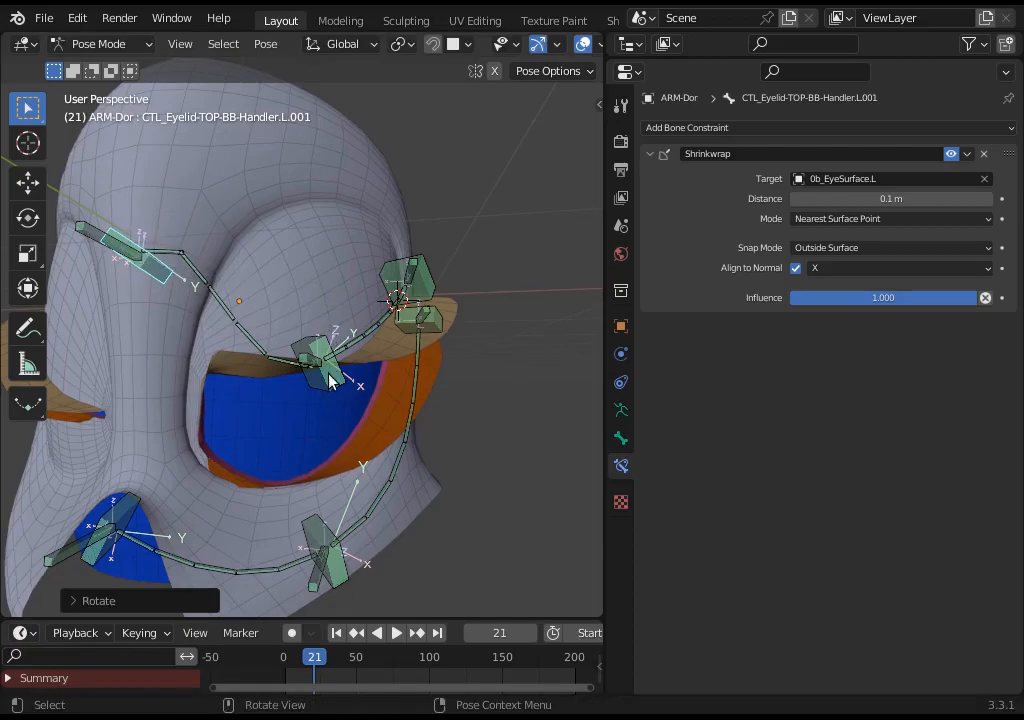
Raise CTL_Eyelid-TOP-BB-Handler.L.002 to the forehead above the middle of the left eye socket
click(325, 365)
key(g)
click(316, 597)
middle_drag(466, 599, 441, 400)
Rotate CTL_Eyelid-TOP-BB-Handler.L.003 and raise it above the outer corner of the left eye
click(423, 290)
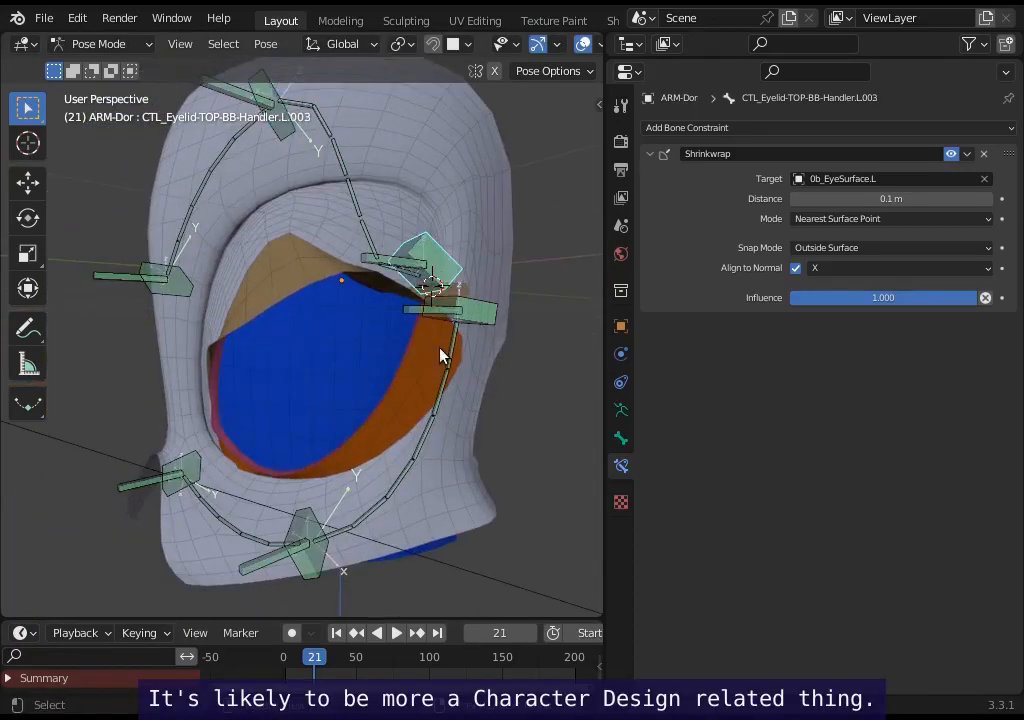
key(r)
click(497, 366)
key(r)
click(315, 368)
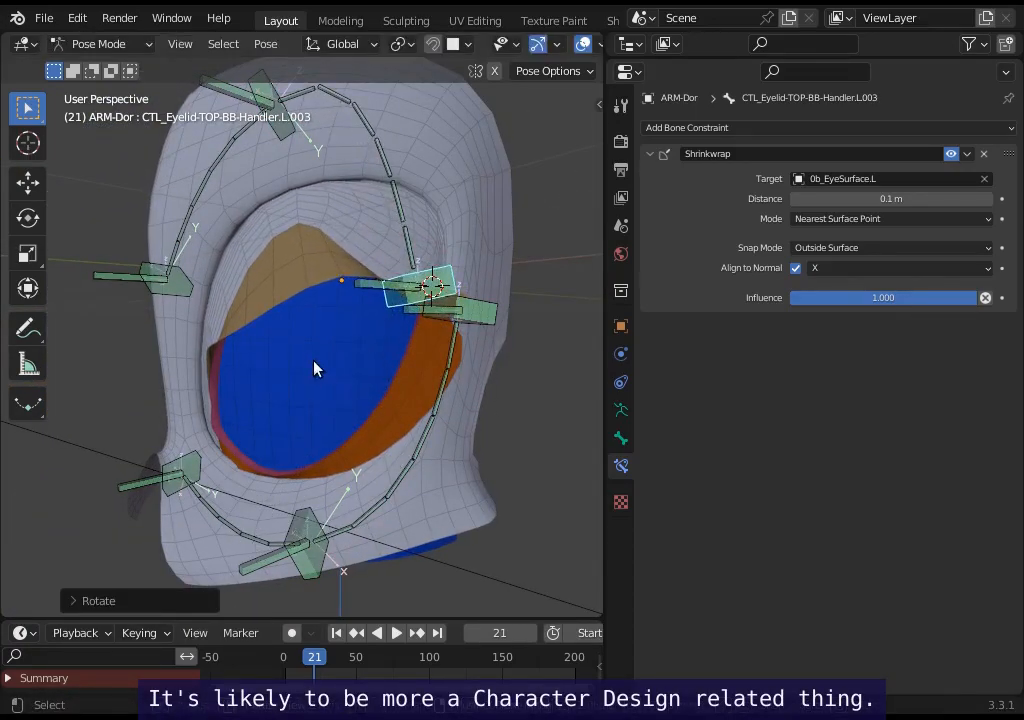
key(g)
click(299, 281)
middle_drag(299, 281, 440, 260)
key(g)
click(527, 245)
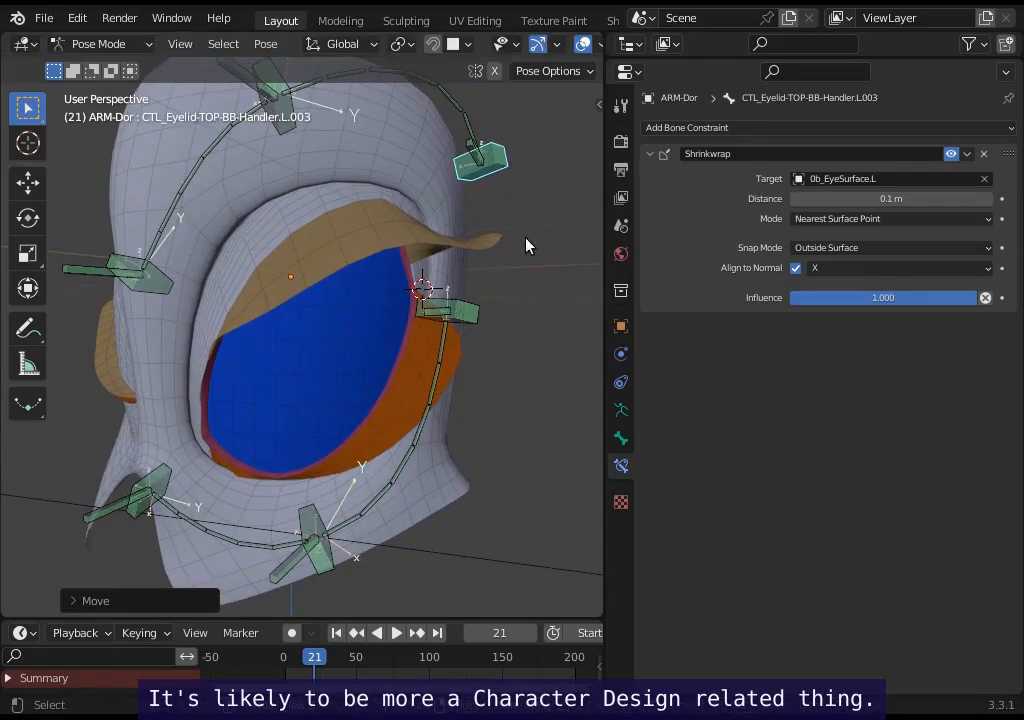
Rotate CTL_Eyelid-TOP-BB-Handler.L.001 and place it in its raised position over the nose bridge, inward of the left eye socket
click(138, 303)
mouse_move(149, 309)
middle_down()
mouse_move(299, 354)
mouse_move(141, 306)
middle_up()
key(r)
click(366, 258)
key(g)
click(318, 322)
key(g)
click(322, 325)
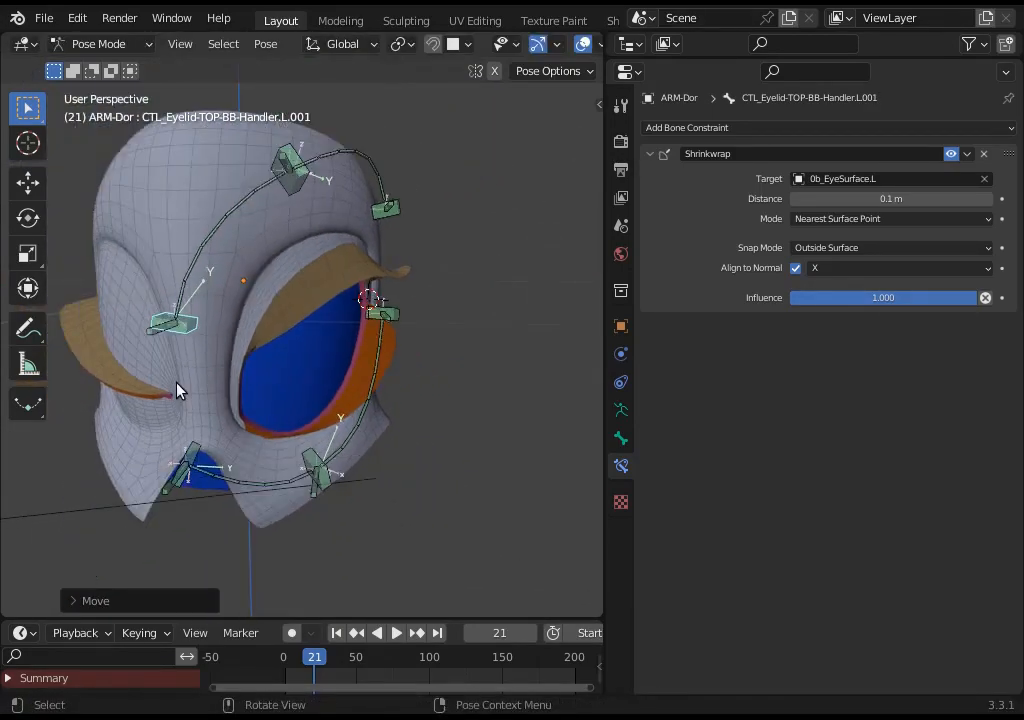
key(g)
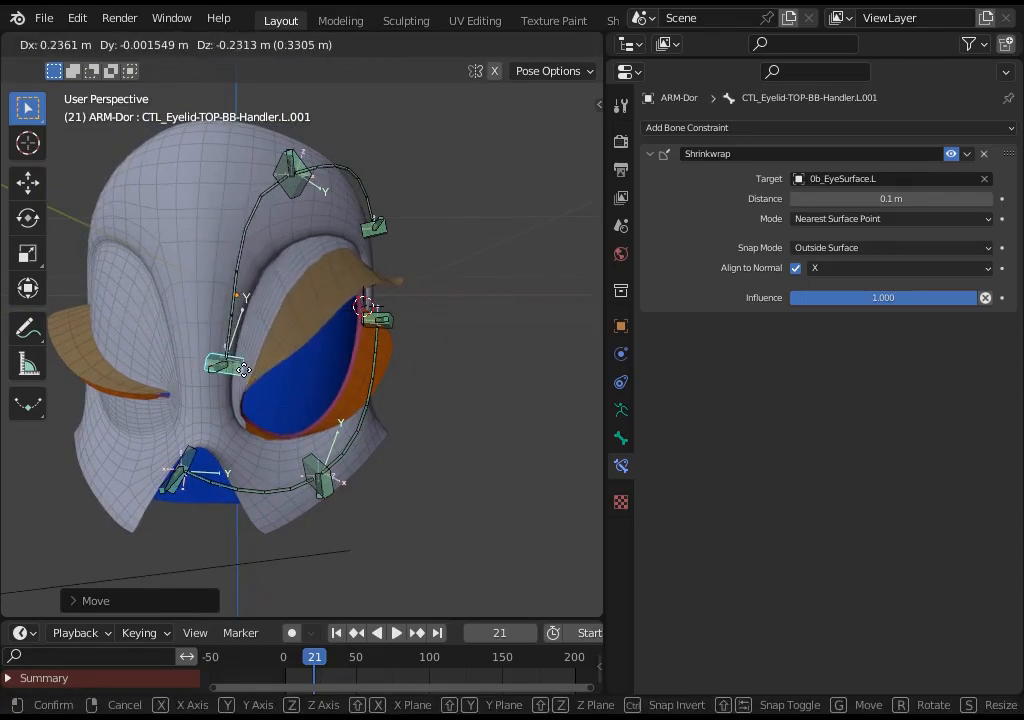
click(176, 335)
middle_drag(176, 335, 192, 359)
scroll(194, 359, up, 1)
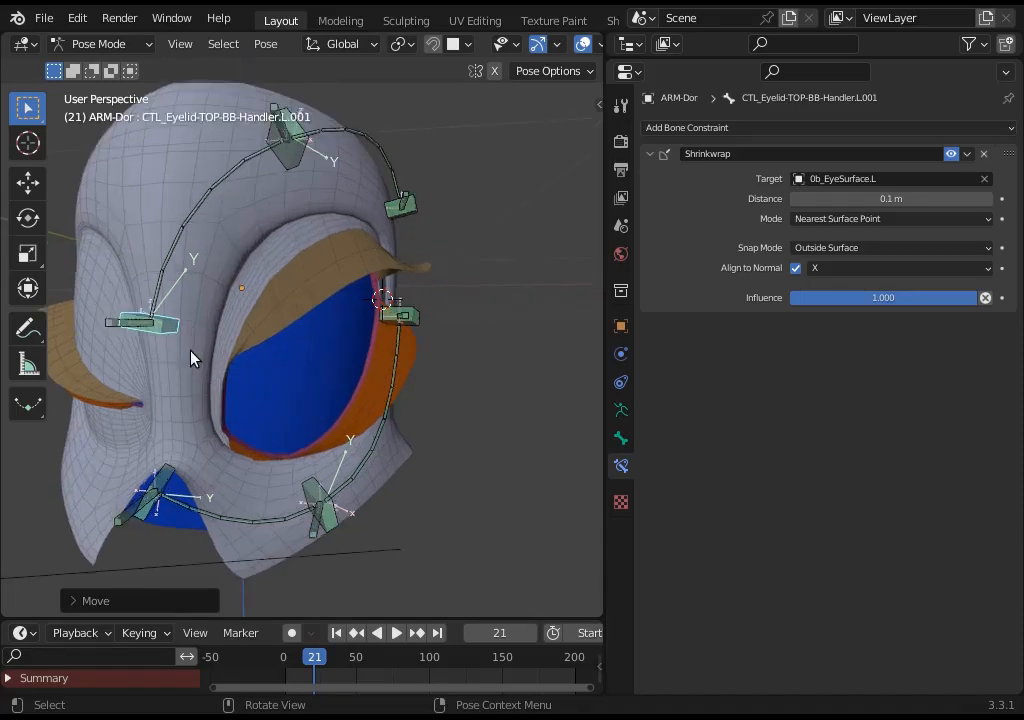
On DEF_Eyelash-TOP.L.001, set the Transformation constraint's Map From location Z Max to 0.32 m, matching the raised handler, and expand Map To
key(n)
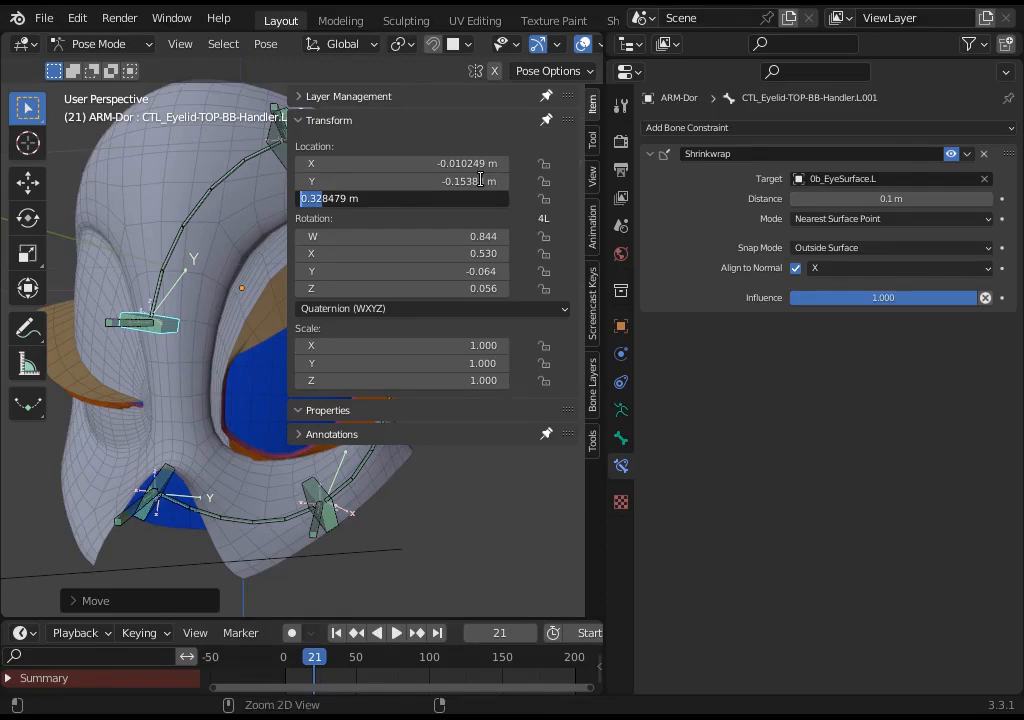
key(Escape)
key(n)
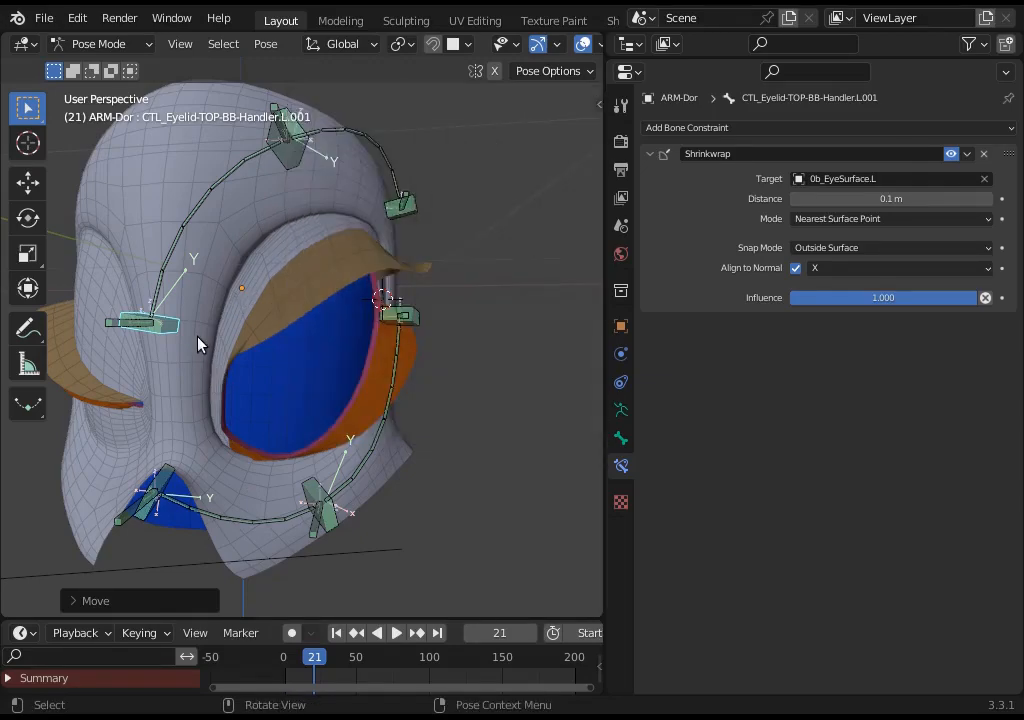
click(112, 326)
text(0.32)
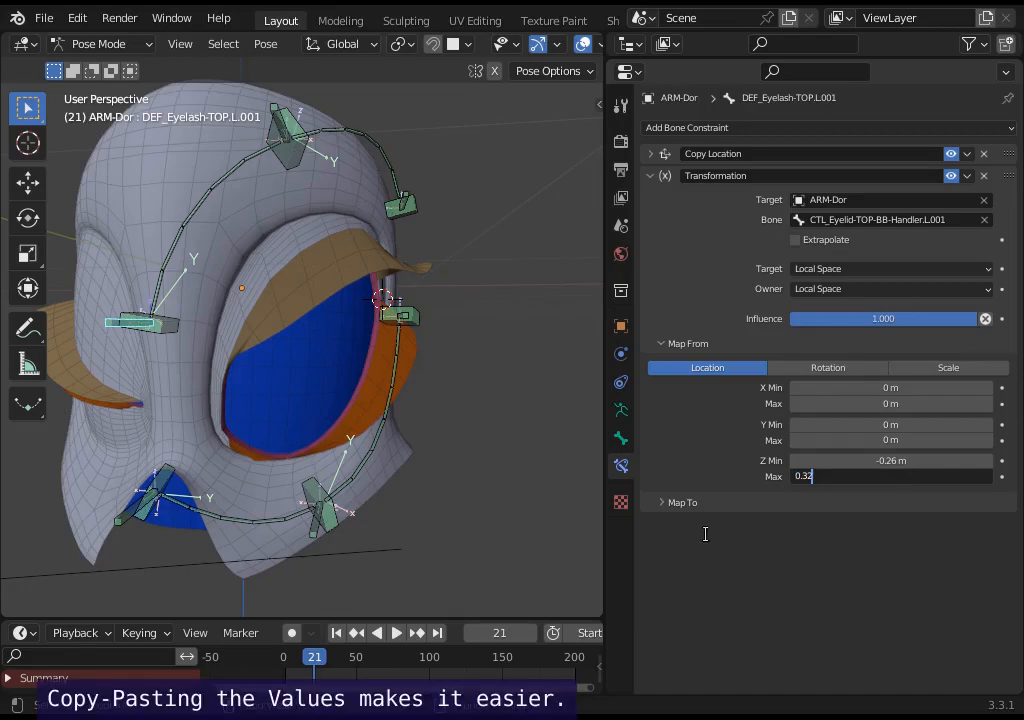
click(665, 503)
scroll(782, 565, down, 1)
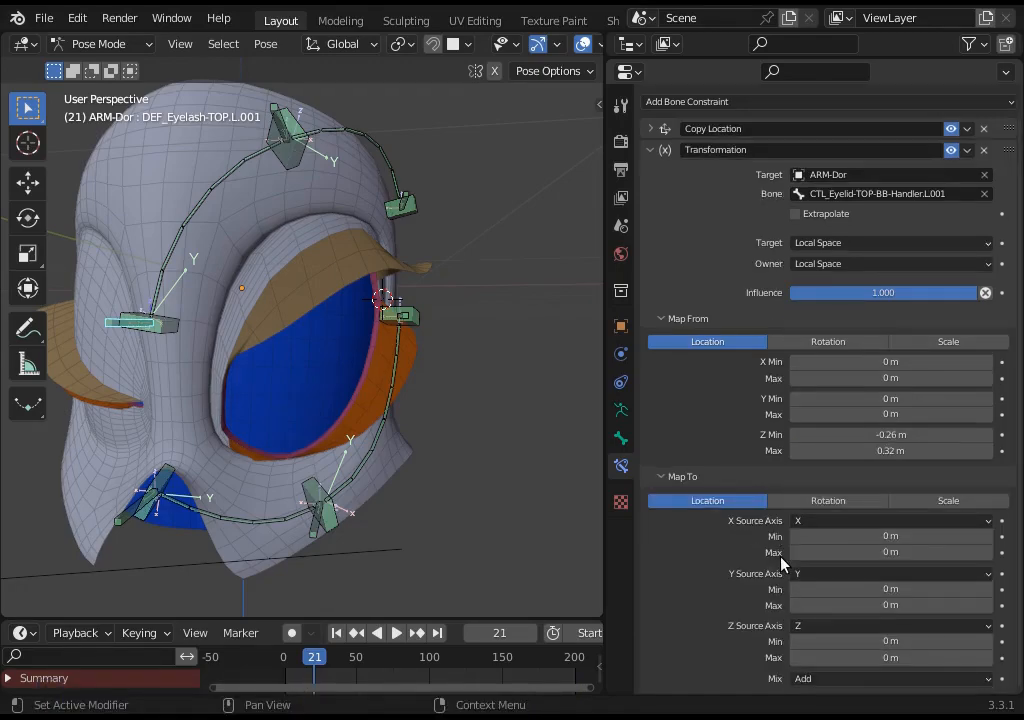
Lower the three left top eyelid handlers, L.001, L.002 and L.003, closer to the upper rim of the eye opening
click(172, 326)
key(g)
click(248, 425)
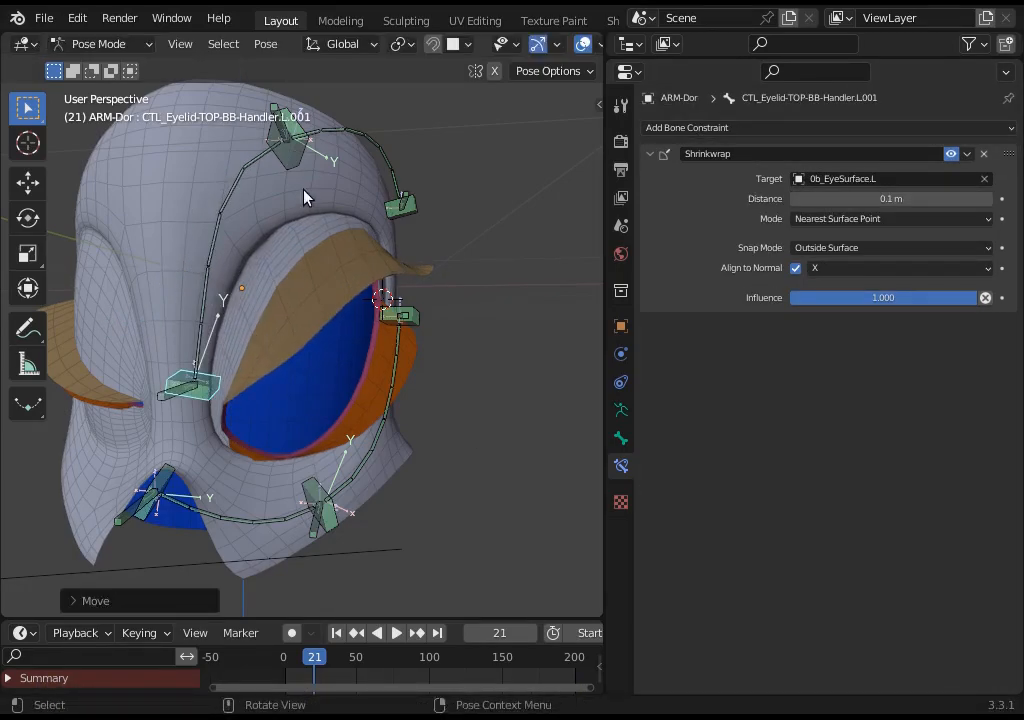
click(289, 148)
key(g)
click(384, 330)
middle_drag(408, 247, 366, 245)
key(g)
click(303, 218)
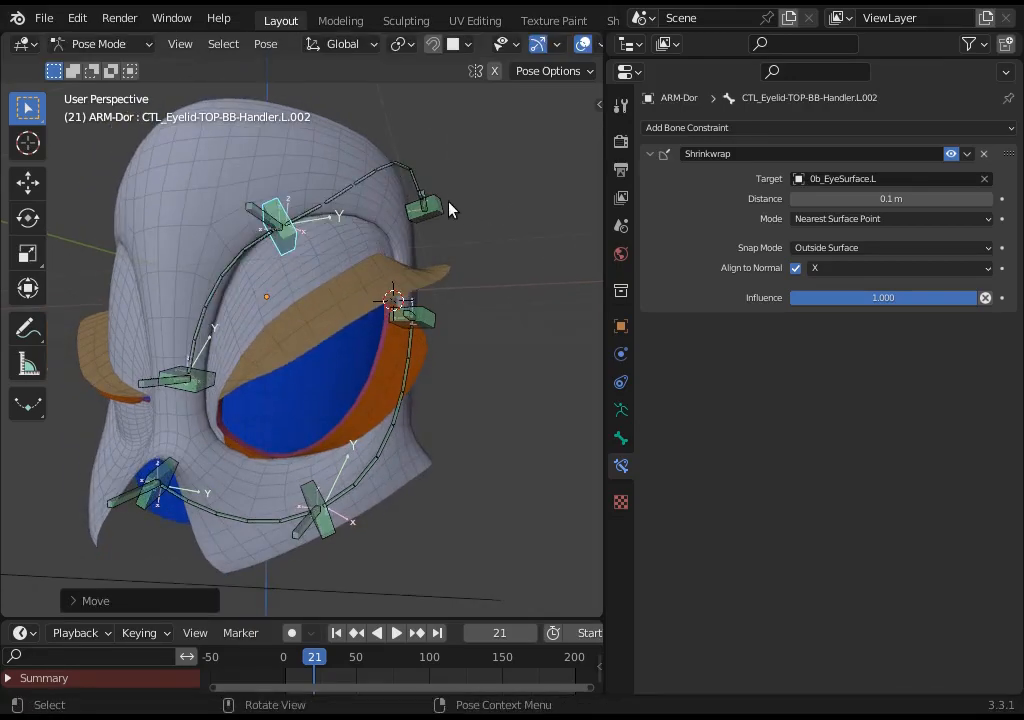
click(430, 208)
key(g)
click(422, 325)
Test how the eyelash bone follows by moving CTL_Eyelid-TOP-BB-Handler.L.001 up and down along the eye's inner side
click(200, 396)
key(g)
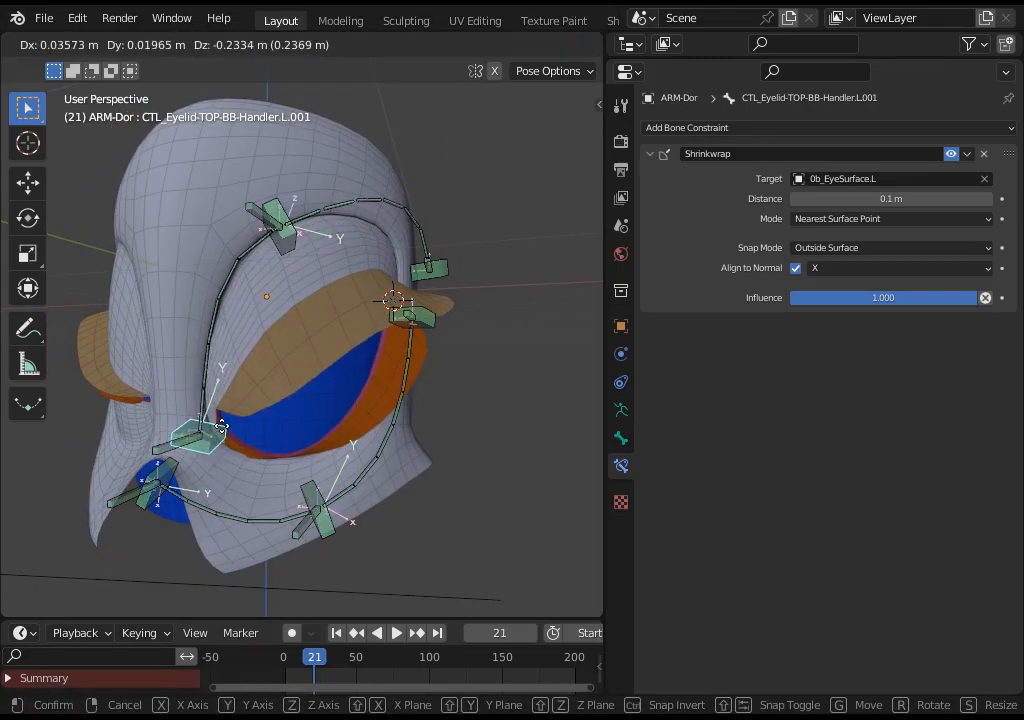
click(197, 365)
key(g)
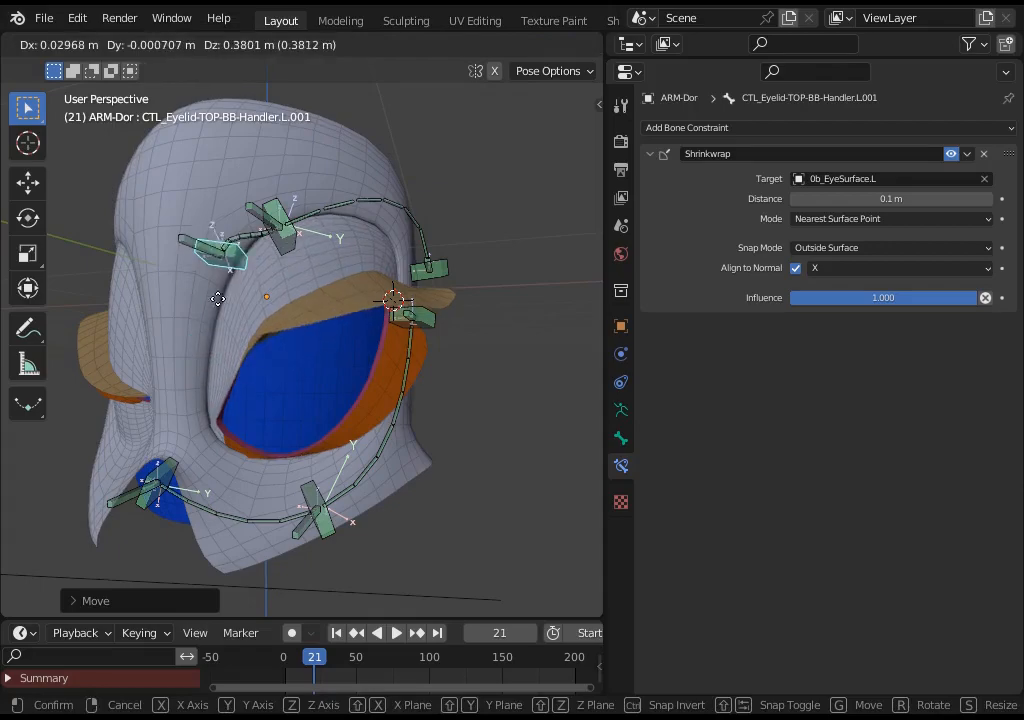
click(197, 425)
click(197, 437)
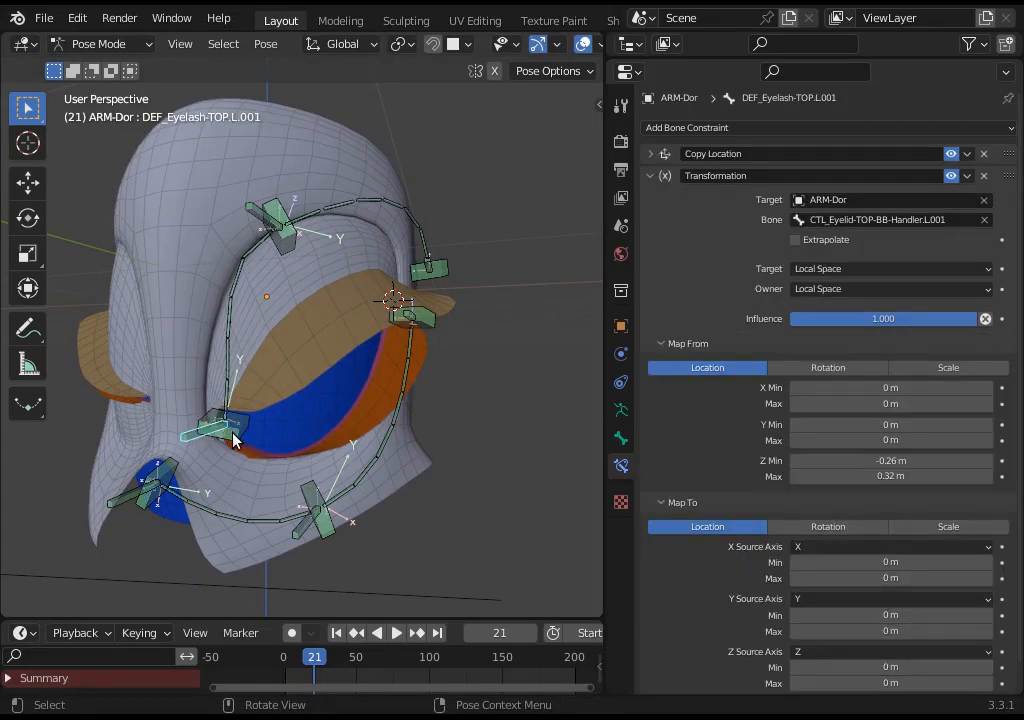
click(236, 426)
key(g)
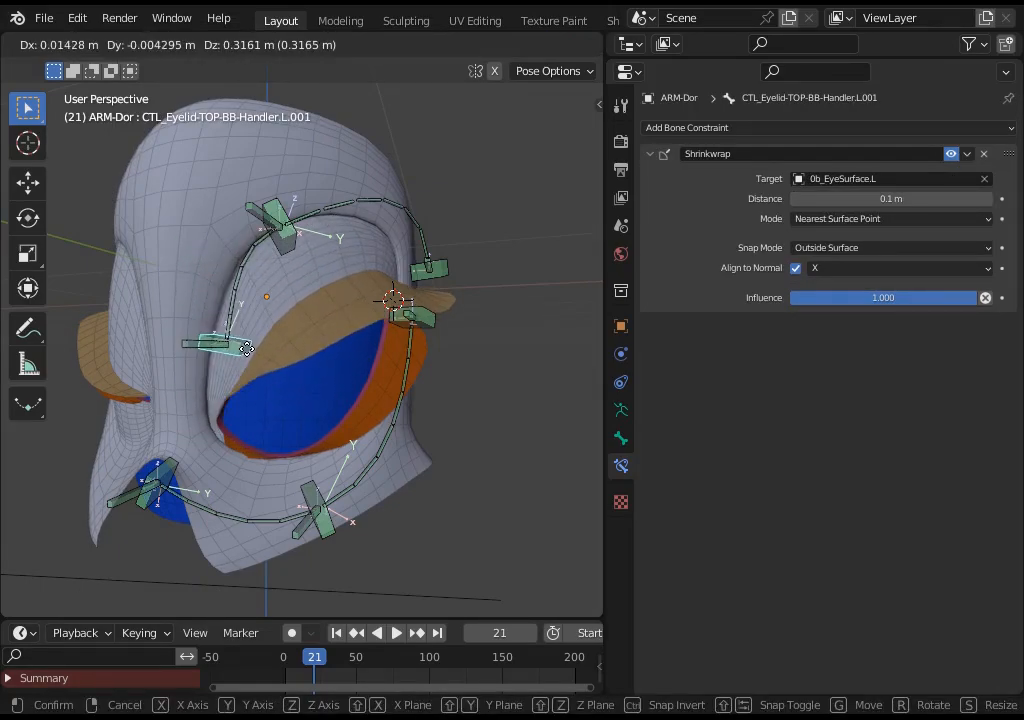
click(230, 360)
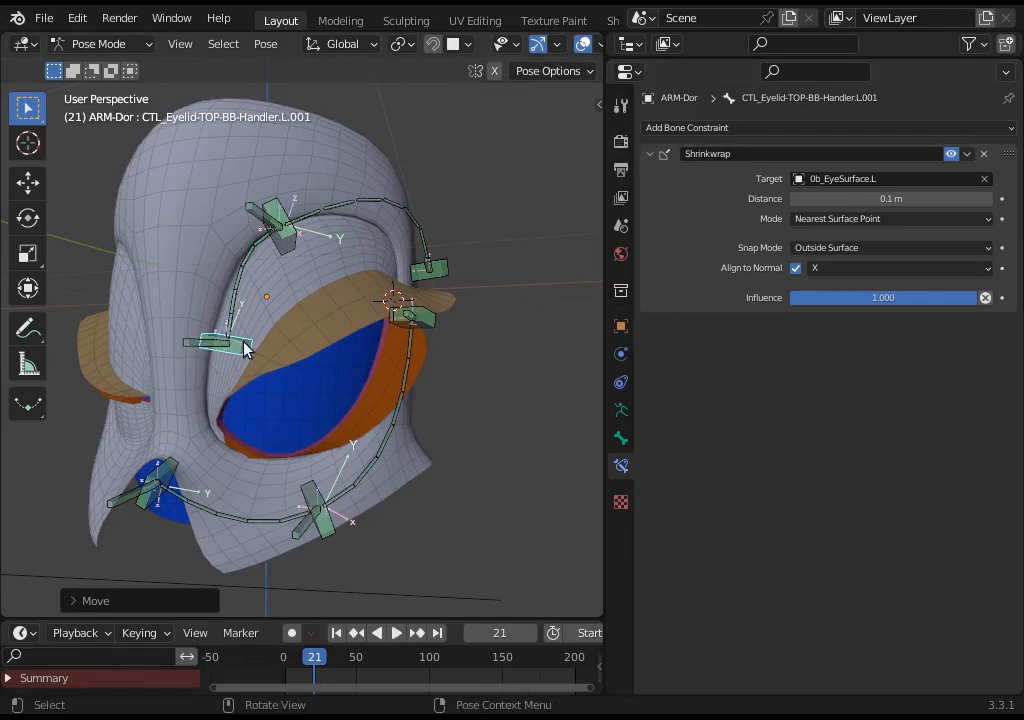
key(g)
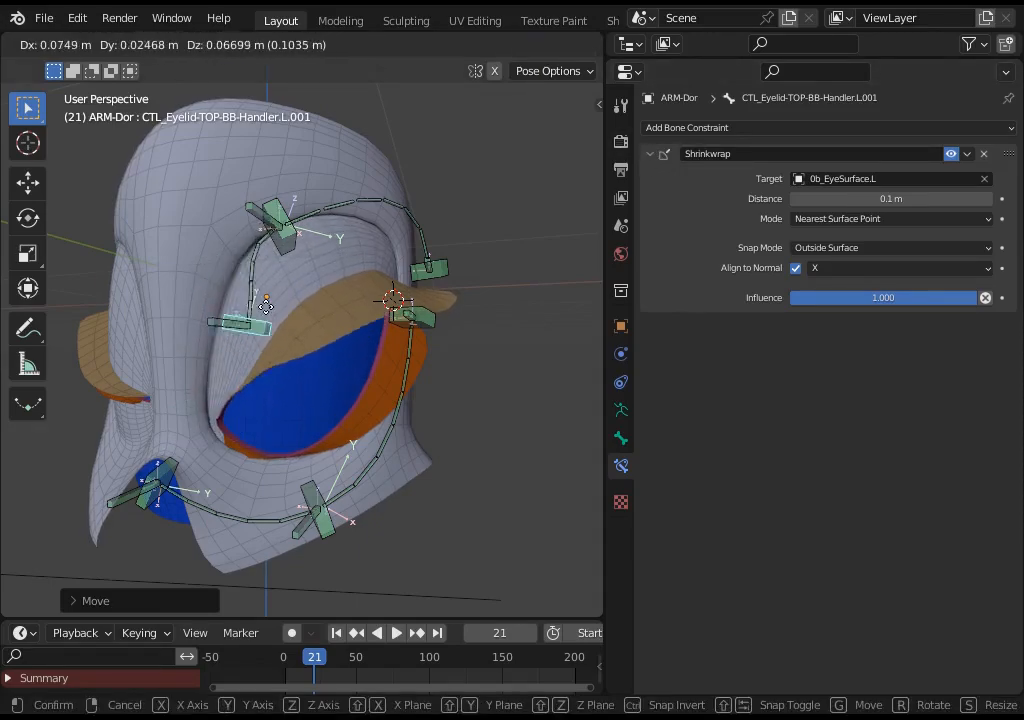
click(214, 294)
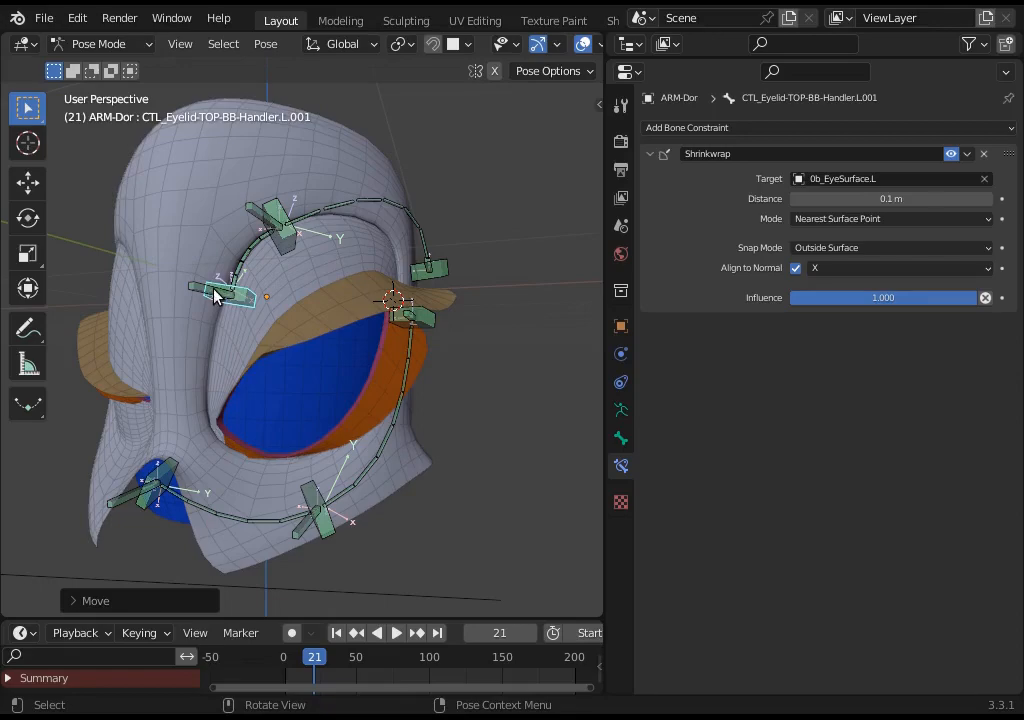
click(245, 305)
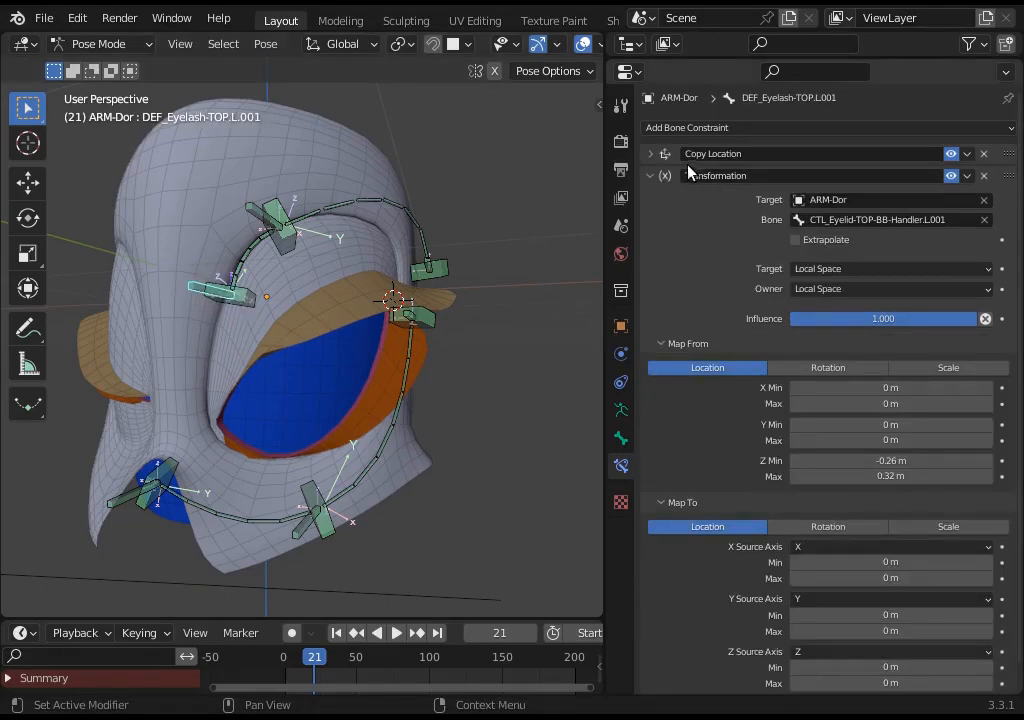
click(240, 295)
key(g)
click(231, 356)
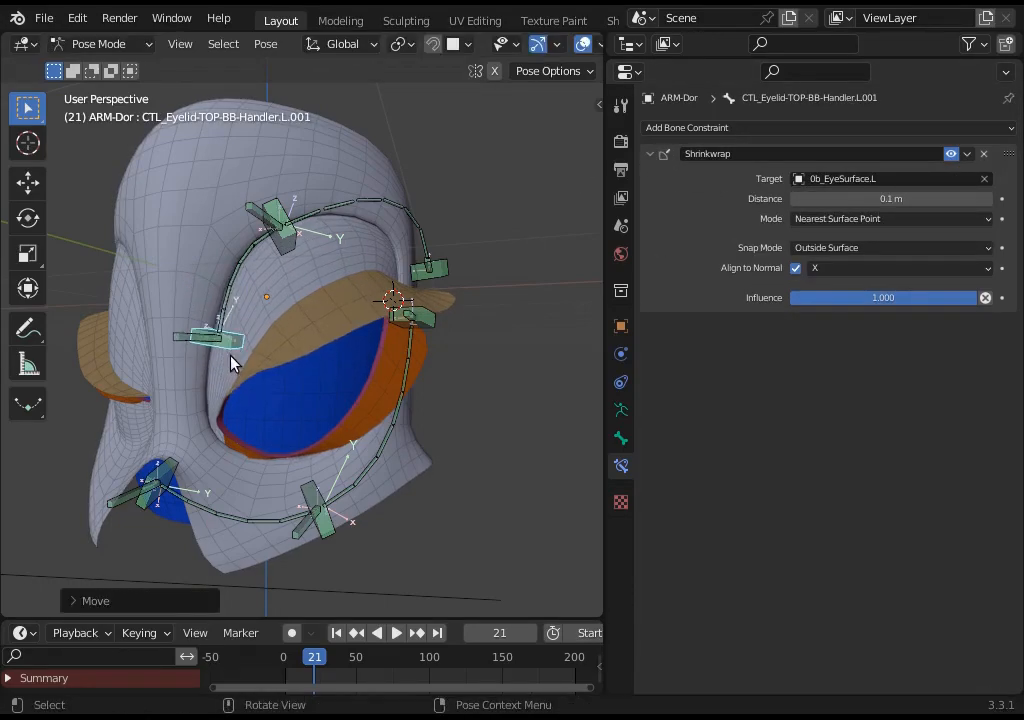
Check the Mix mode options for the Map To location of DEF_Eyelash-TOP.L.001's Transformation constraint
click(182, 332)
scroll(659, 268, down, 1)
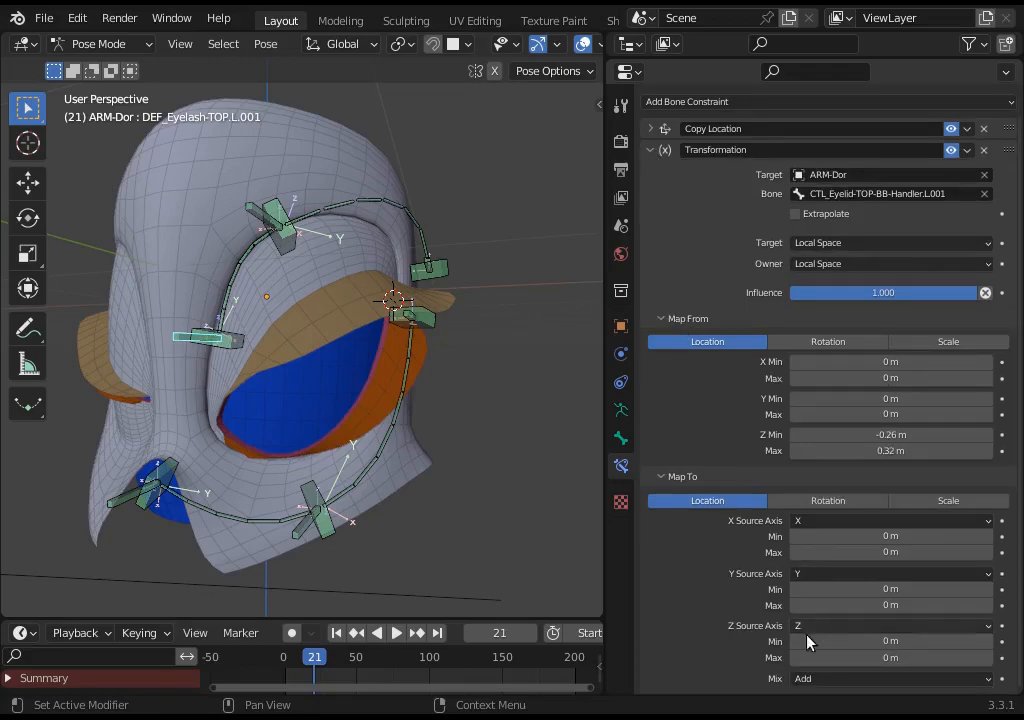
click(822, 680)
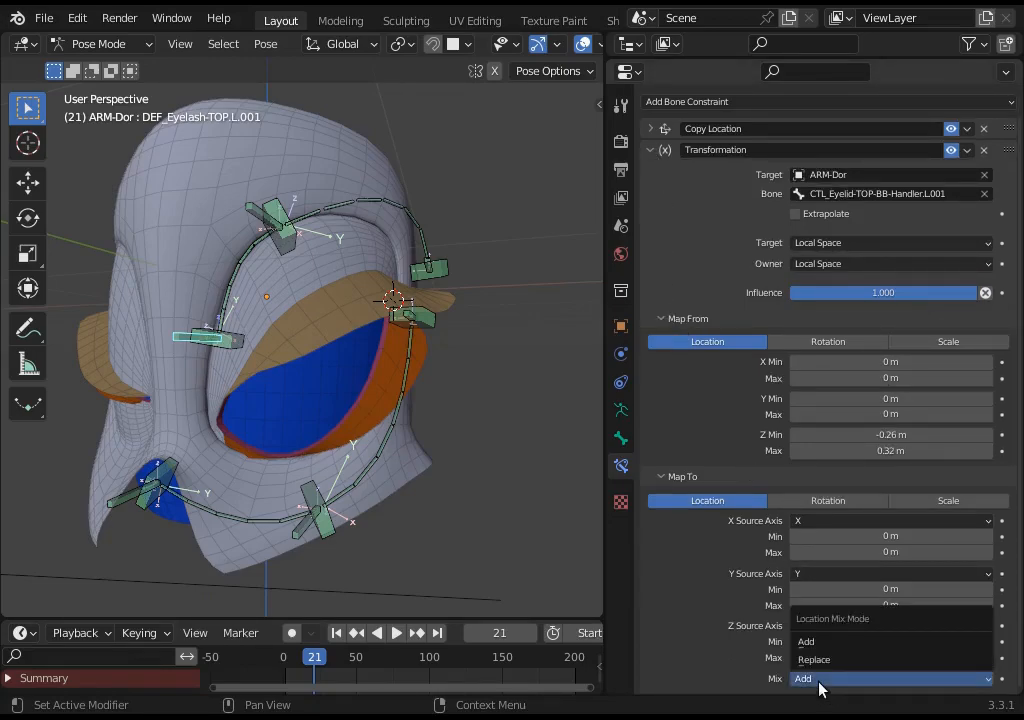
click(821, 683)
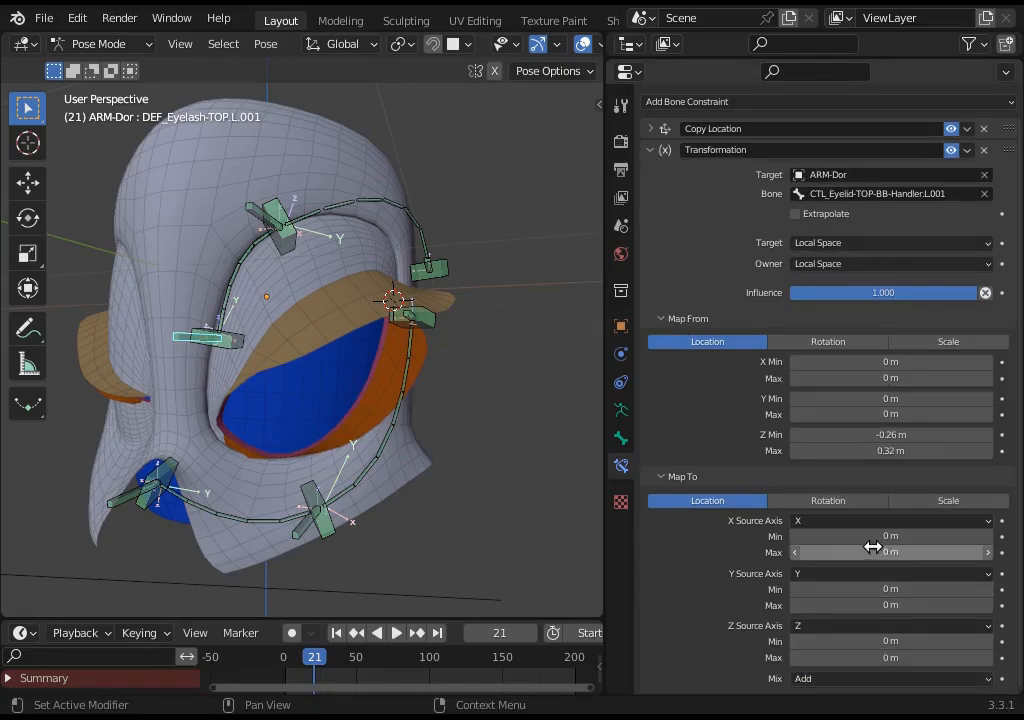
Isolate DEF_Eyelash-TOP.L.001 to examine its local axes, and unhide the other bones
scroll(453, 457, up, 2)
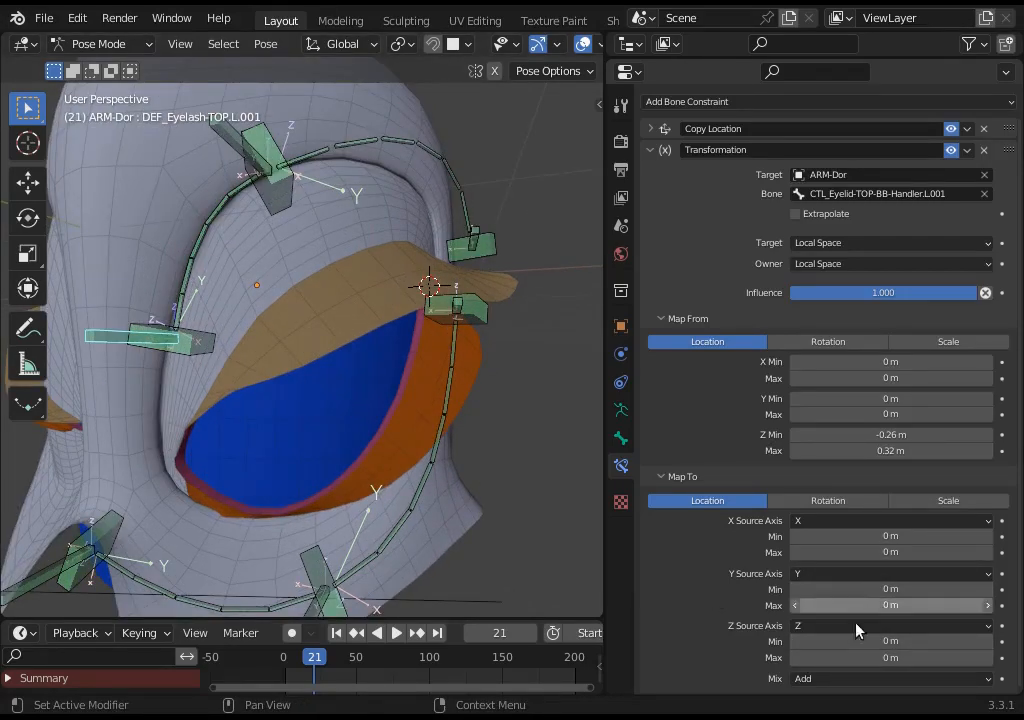
middle_drag(165, 352, 248, 347)
key(shift+h)
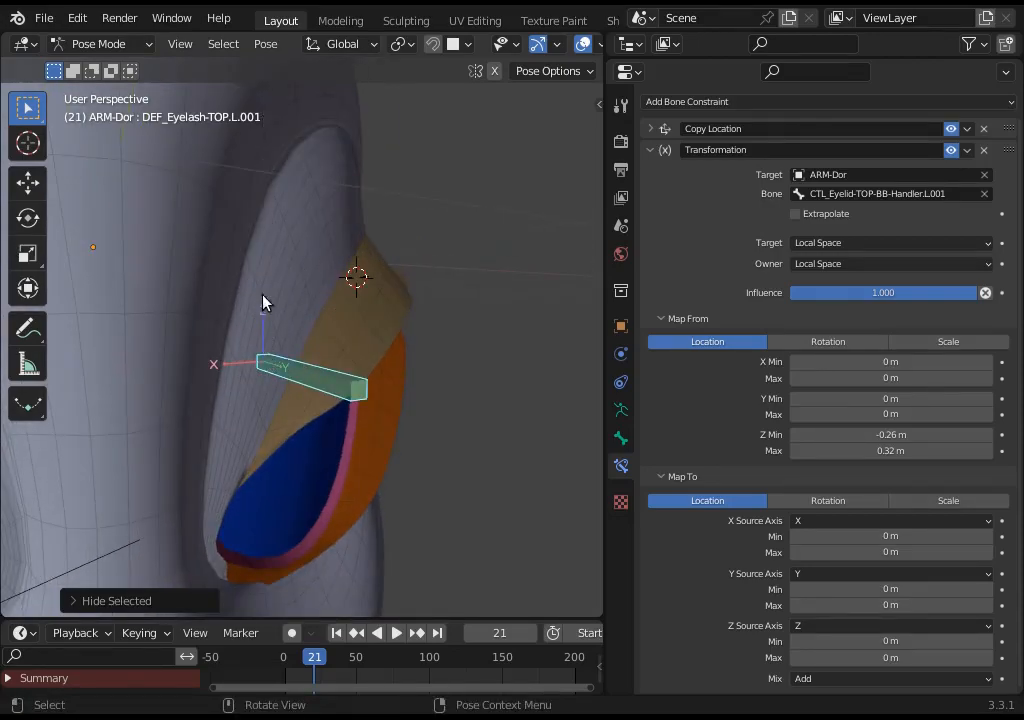
key(alt+h)
Examine the rest-position axes of CTL_Eyelid-TOP-BB-Handler.L.001 and its eyelash bone in Edit Mode, and return to Pose Mode
middle_drag(354, 276, 162, 527)
click(210, 350)
key(Tab)
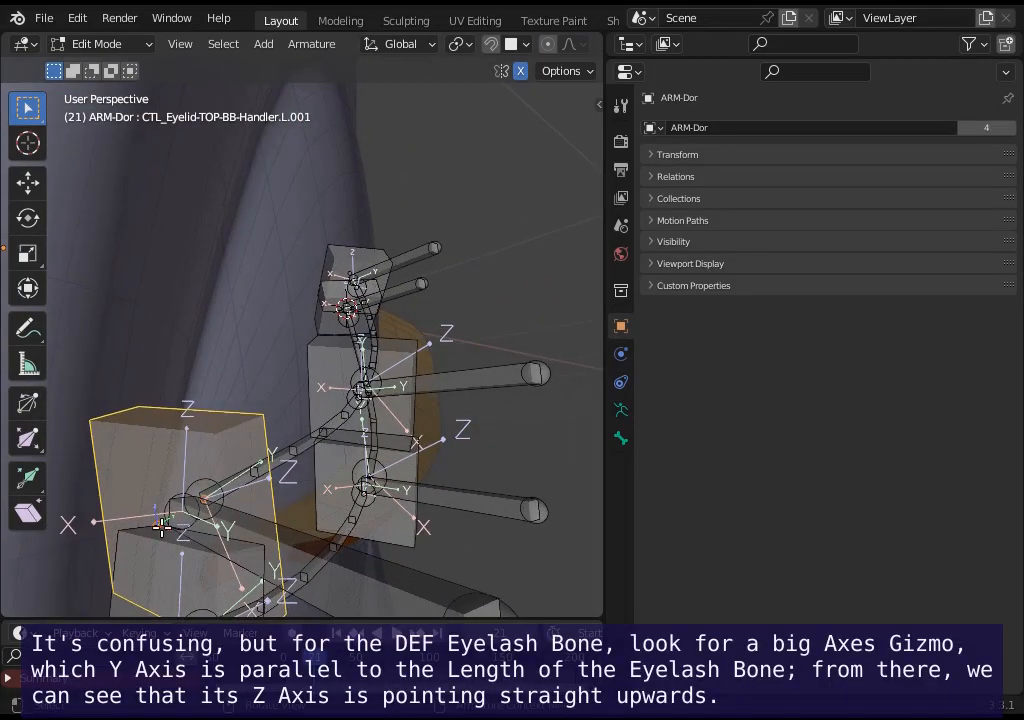
middle_drag(240, 450, 198, 413)
key(Tab)
click(226, 395)
click(226, 395)
key(shift+h)
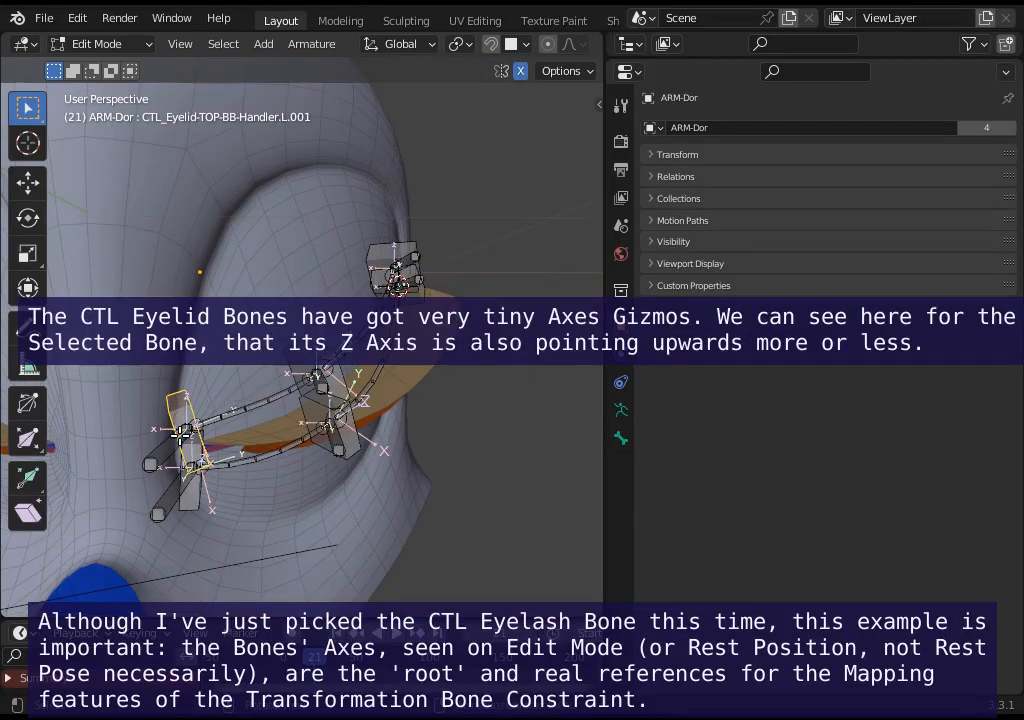
middle_drag(200, 440, 238, 455)
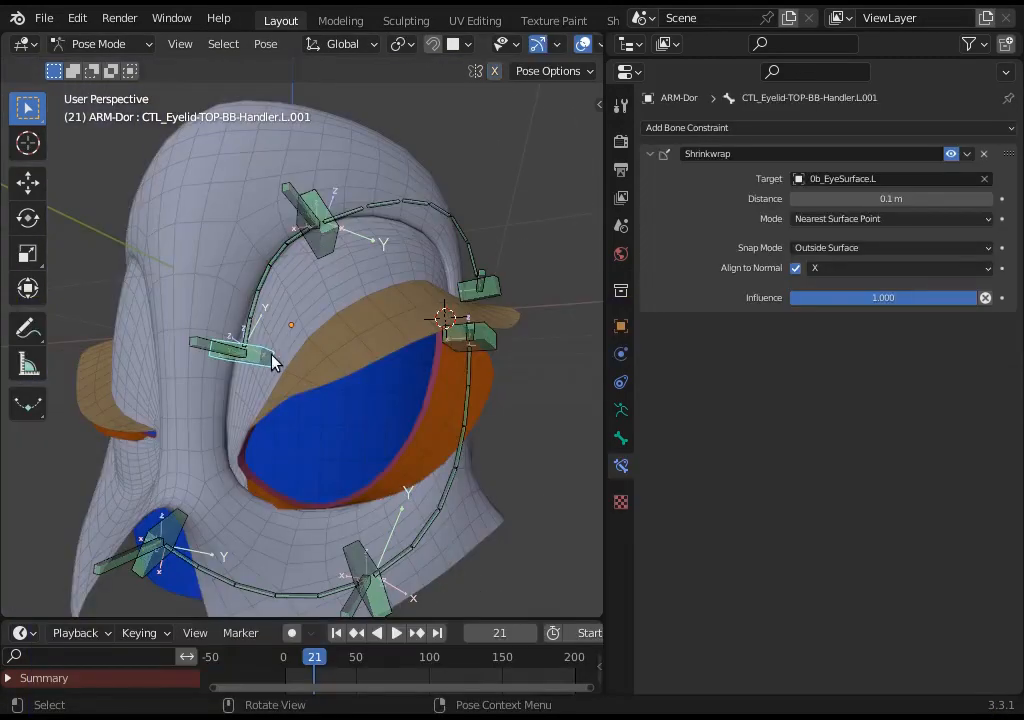
Rotate CTL_Eyelid-TOP-BB-Handler.L.001 and move it down until it sits beside the inner bottom handler
key(r)
click(276, 388)
key(r)
click(289, 359)
key(g)
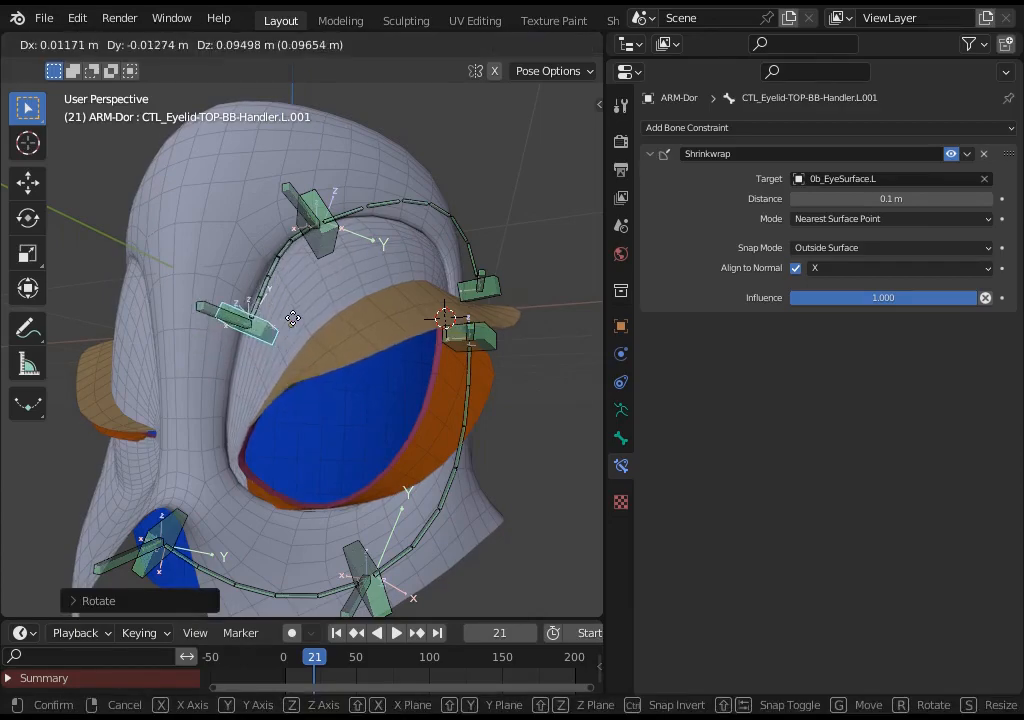
click(295, 393)
key(g)
click(297, 459)
middle_drag(297, 459, 313, 407)
key(g)
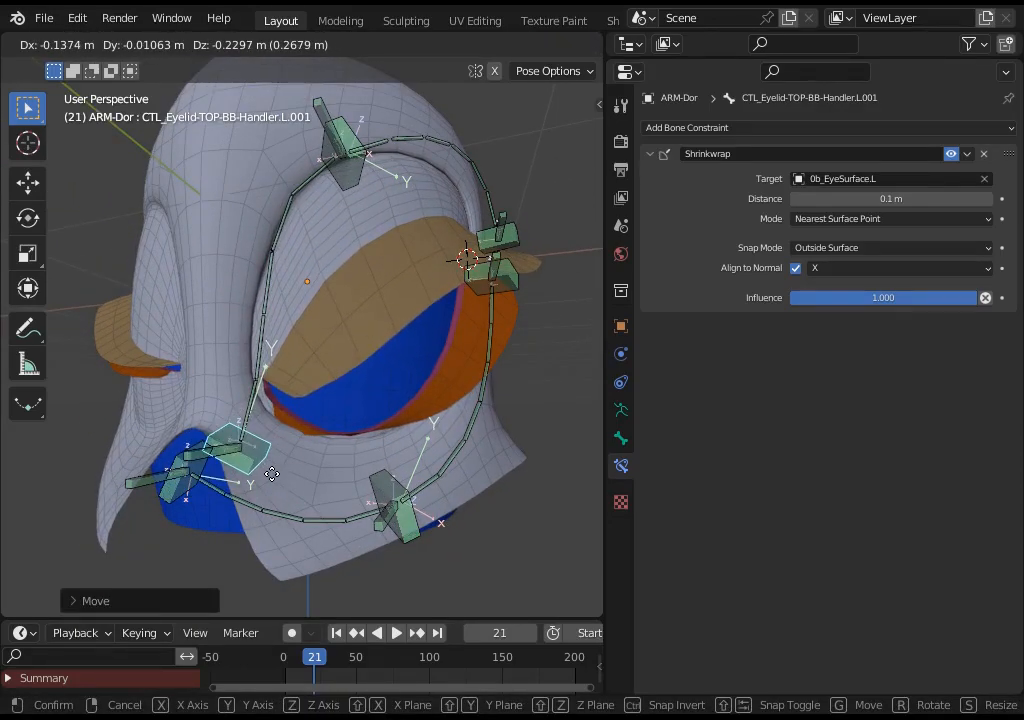
click(278, 432)
Set the Map To Z Min of DEF_Eyelash-TOP.L.001's Transformation constraint to -0.1 m and raise its handler to test the offset
click(226, 466)
scroll(823, 505, down, 1)
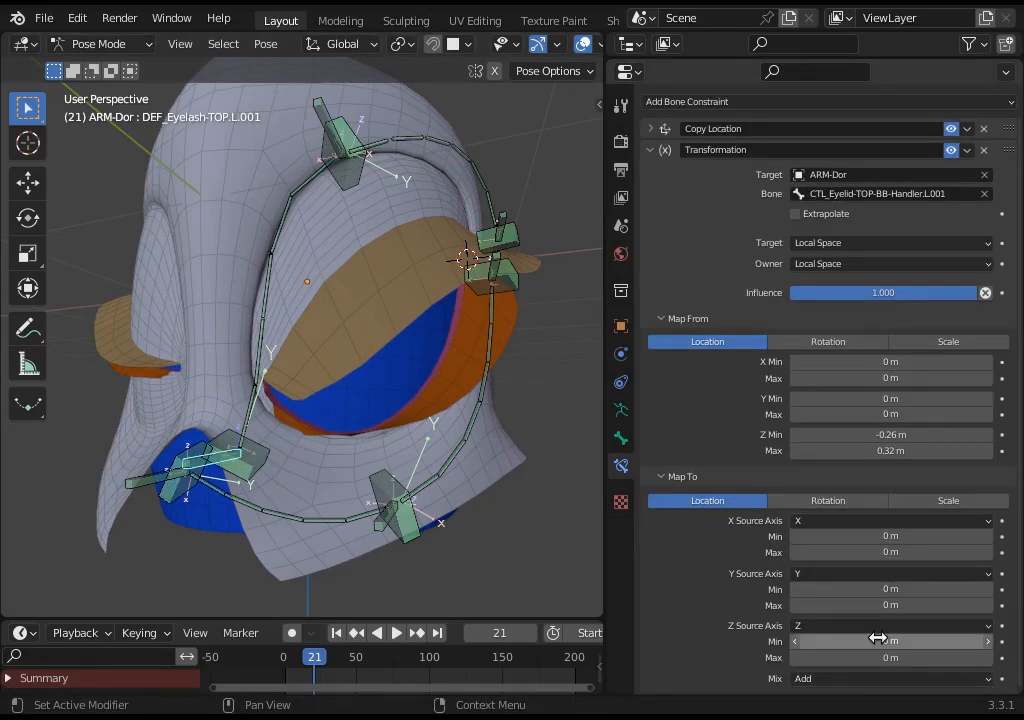
click(795, 641)
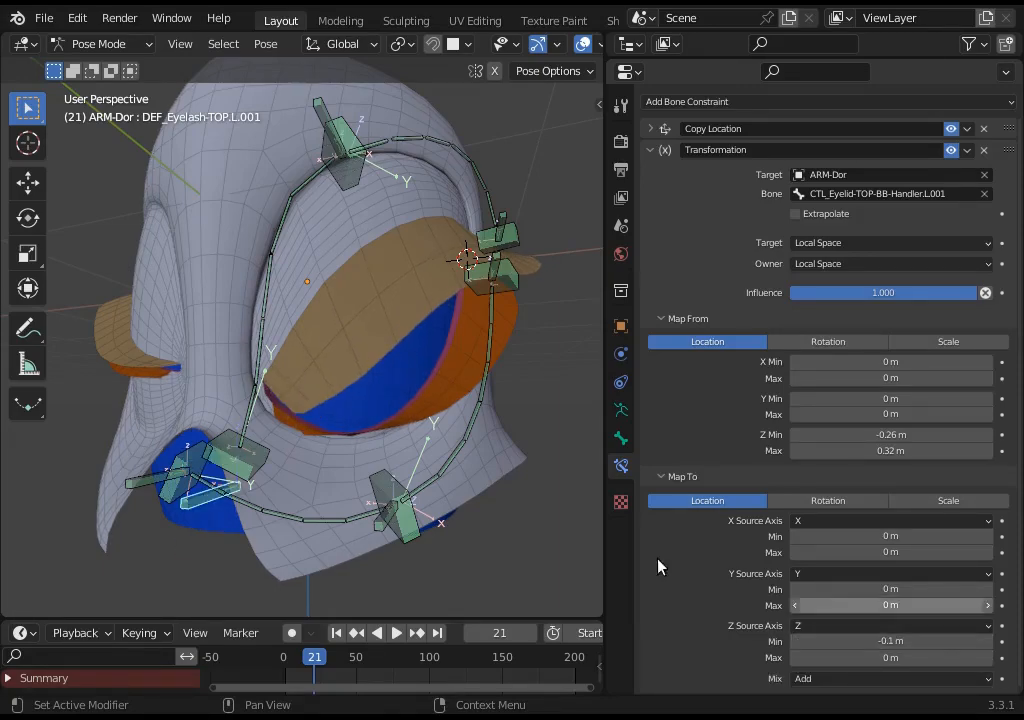
click(262, 465)
key(g)
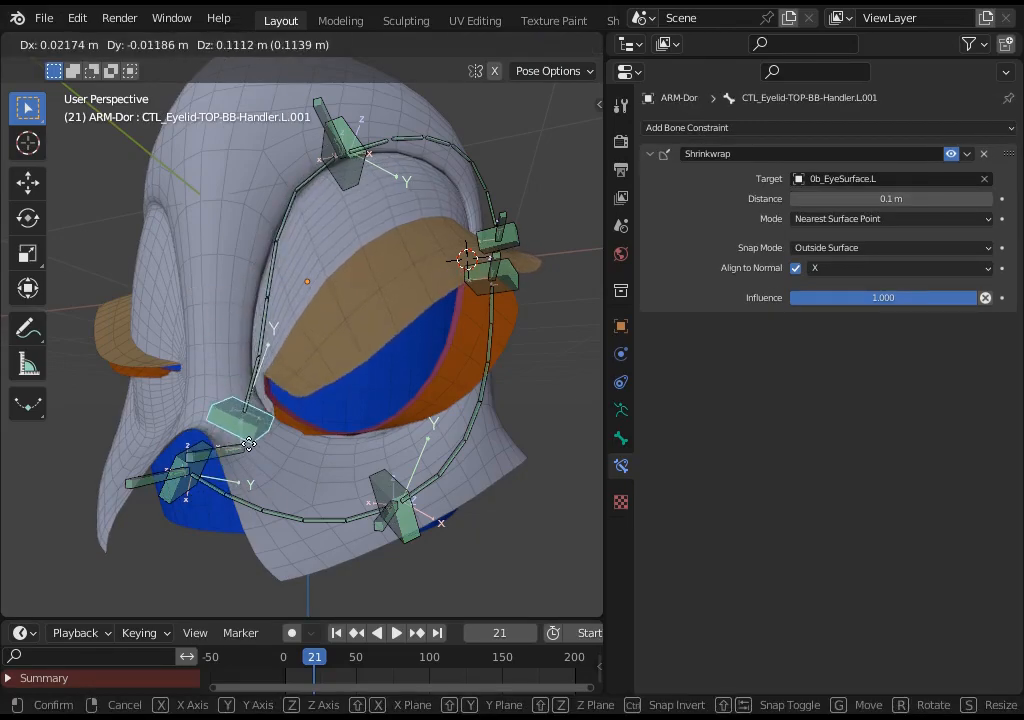
click(311, 377)
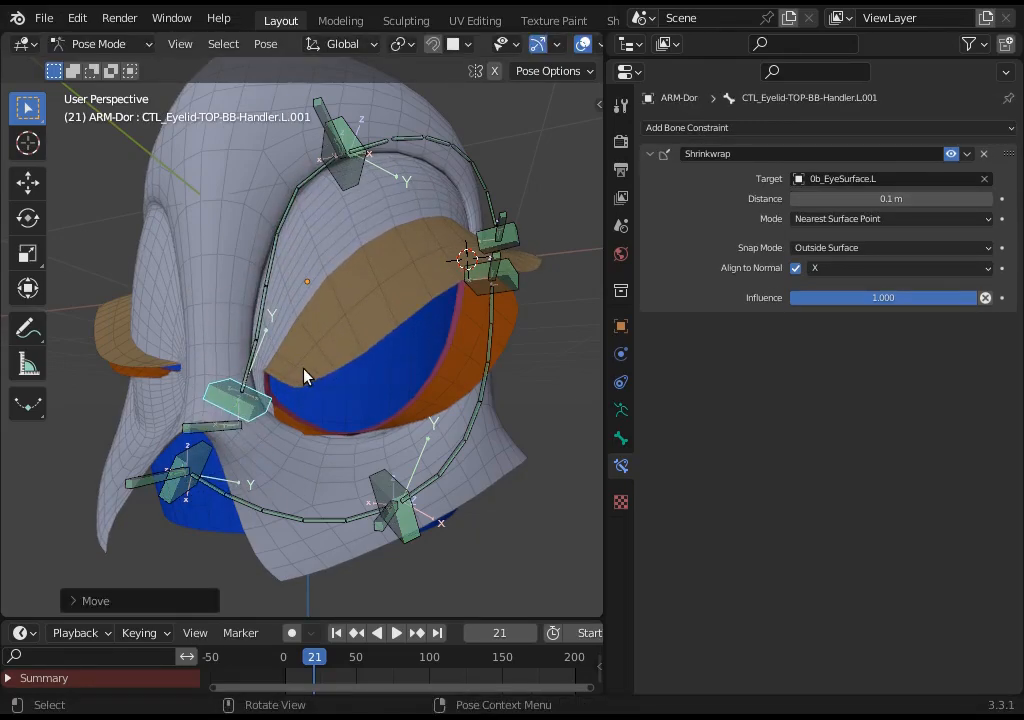
key(g)
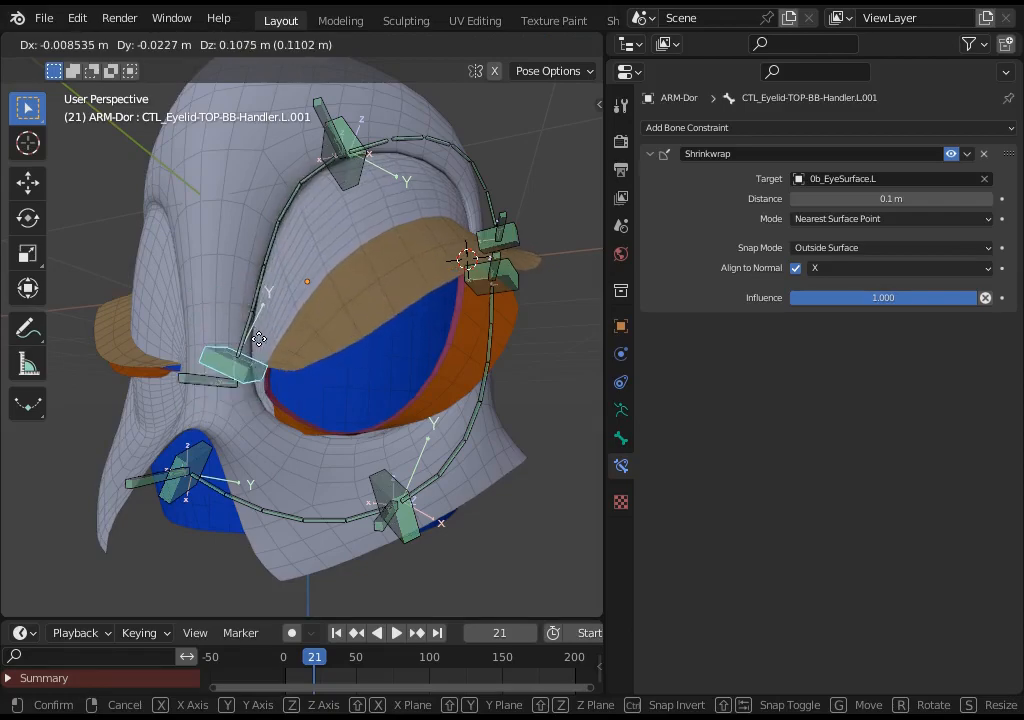
click(245, 360)
Reset the eyelash constraint's Map To Z Min to 0 m and move CTL_Eyelid-TOP-BB-Handler.L.001 up and down to compare
click(335, 408)
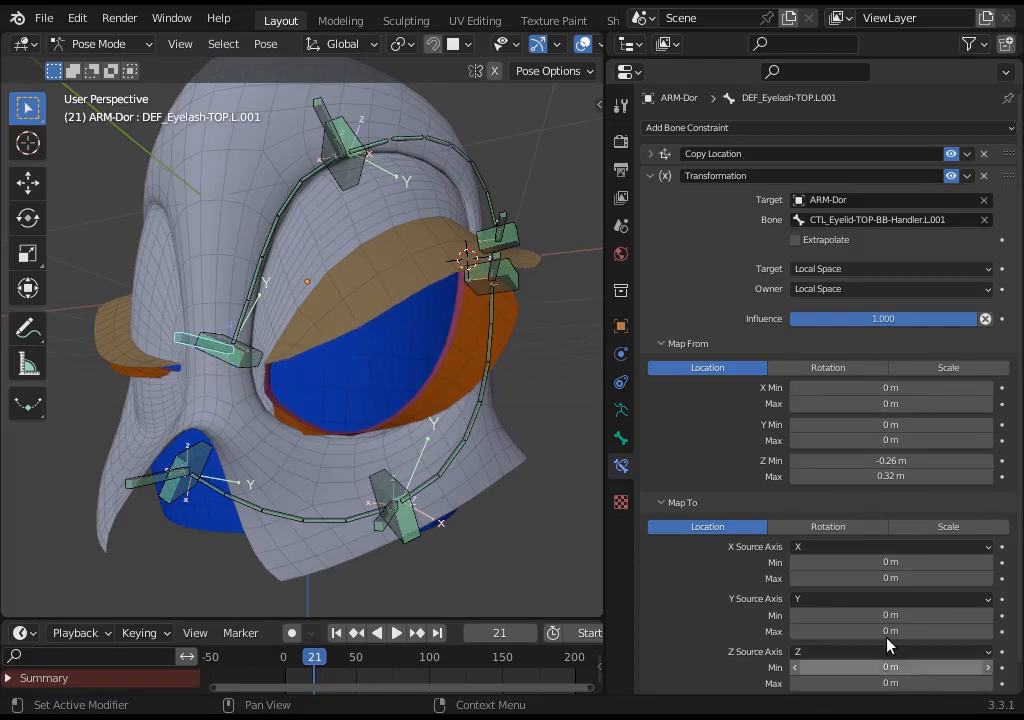
click(228, 350)
key(g)
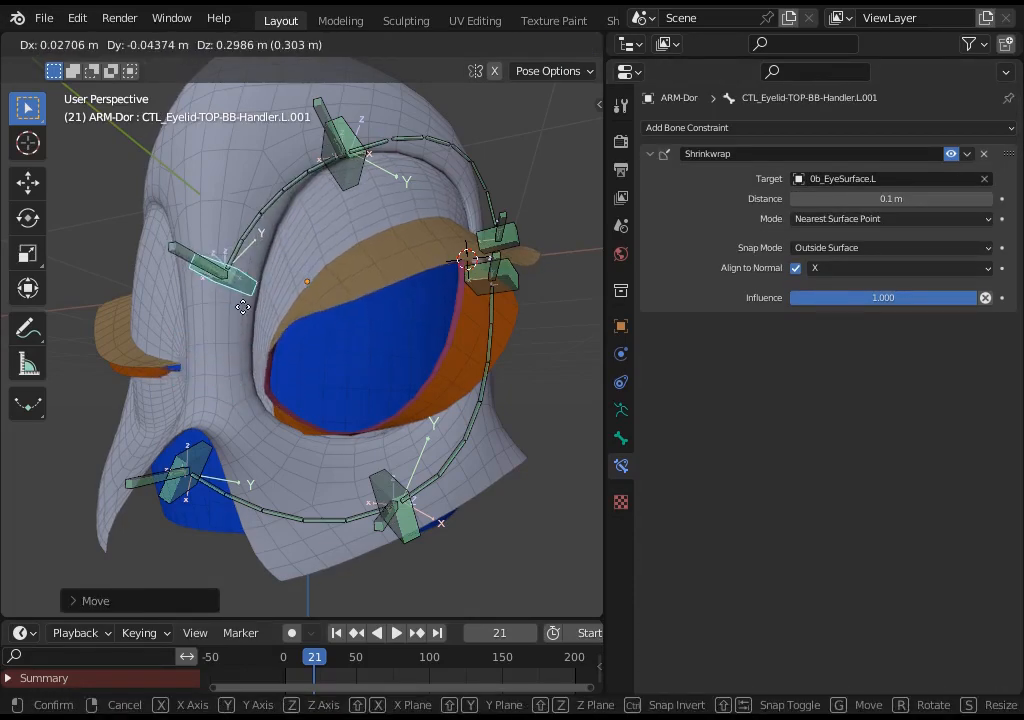
click(249, 376)
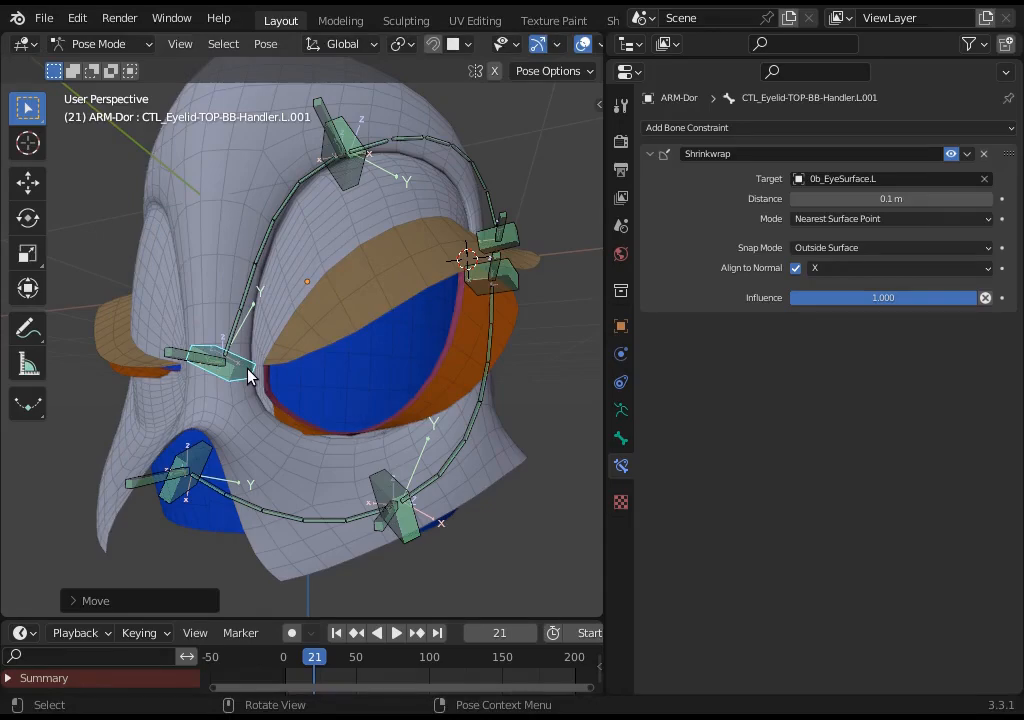
key(g)
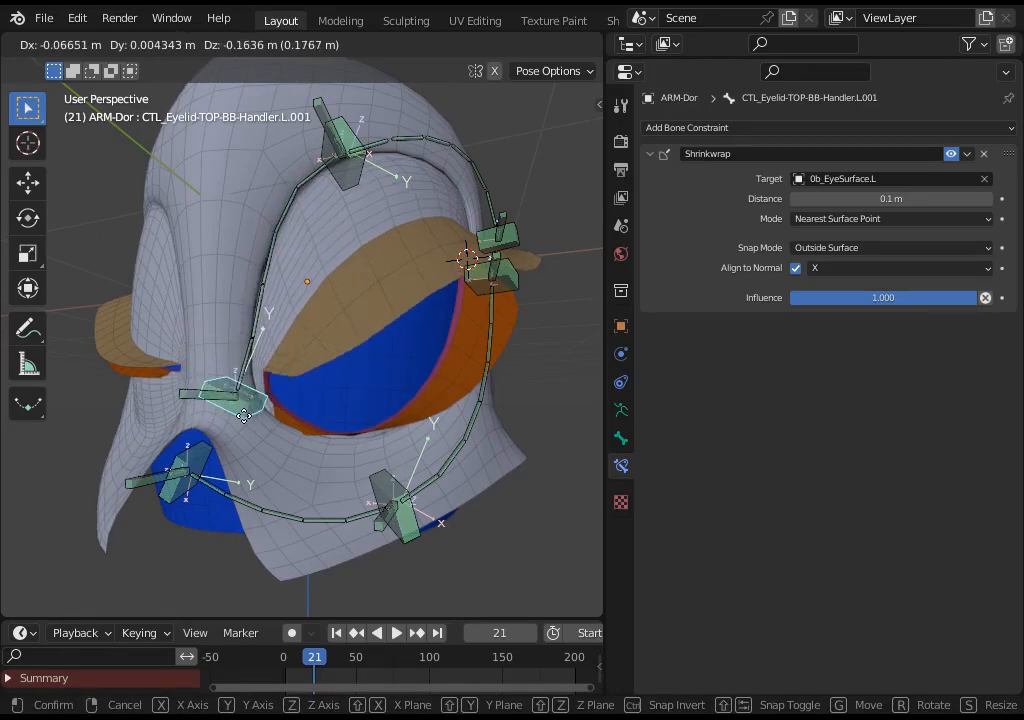
click(195, 358)
Set the Map To Z Min of DEF_Eyelash-TOP.L.001 to -0.1 m and move its handler up and back down to check the travel
click(200, 355)
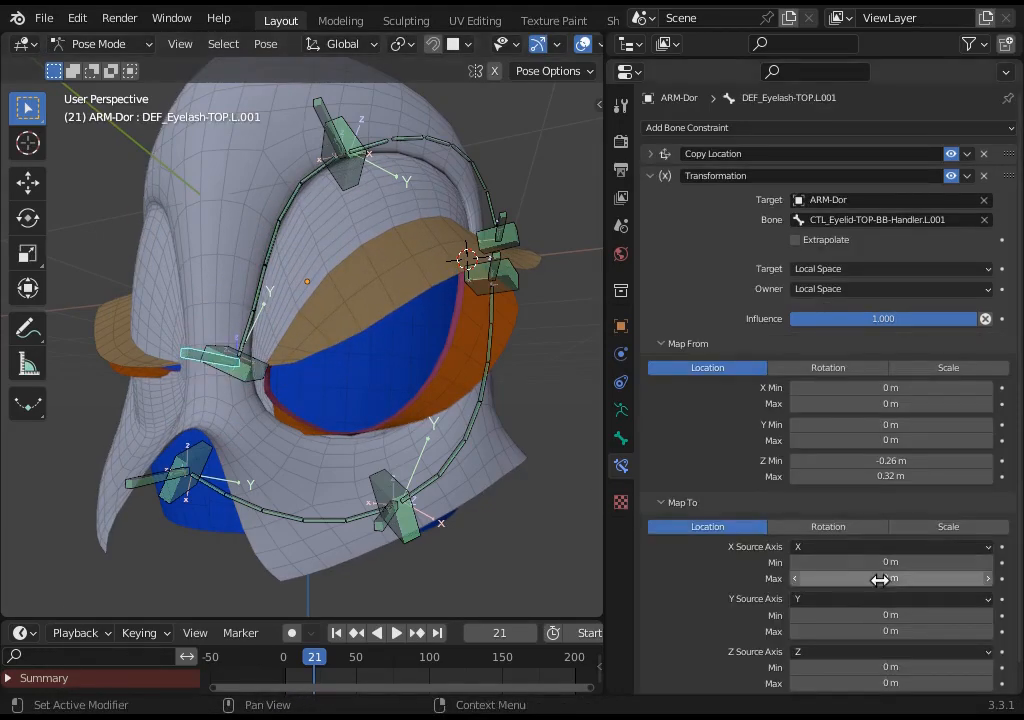
scroll(913, 677, down, 1)
click(797, 642)
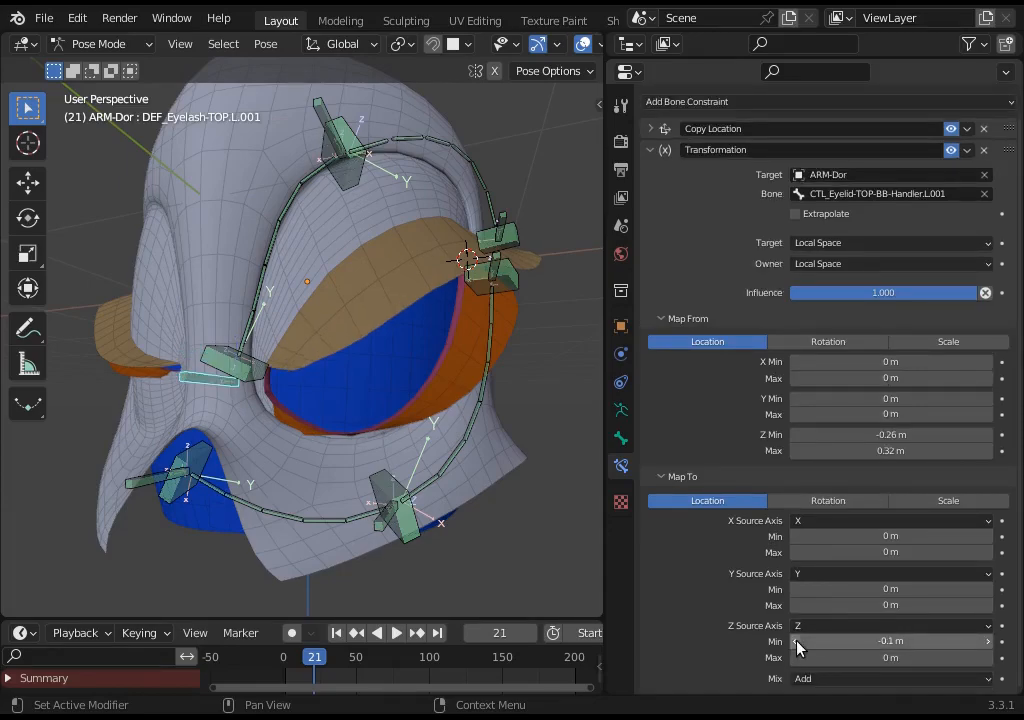
click(205, 362)
key(g)
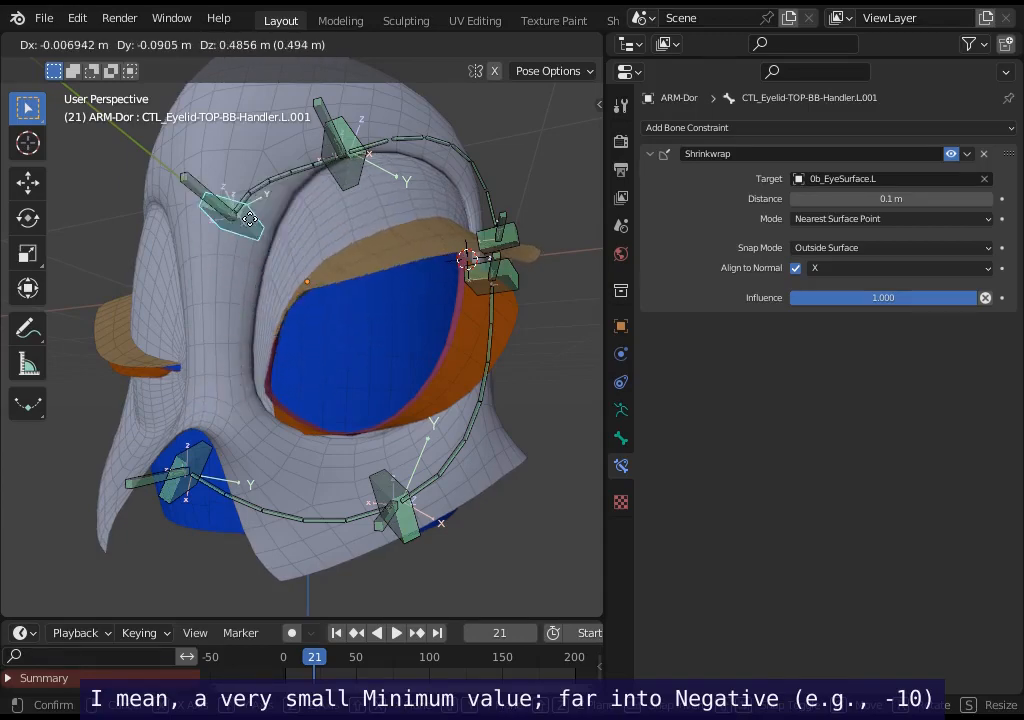
click(210, 358)
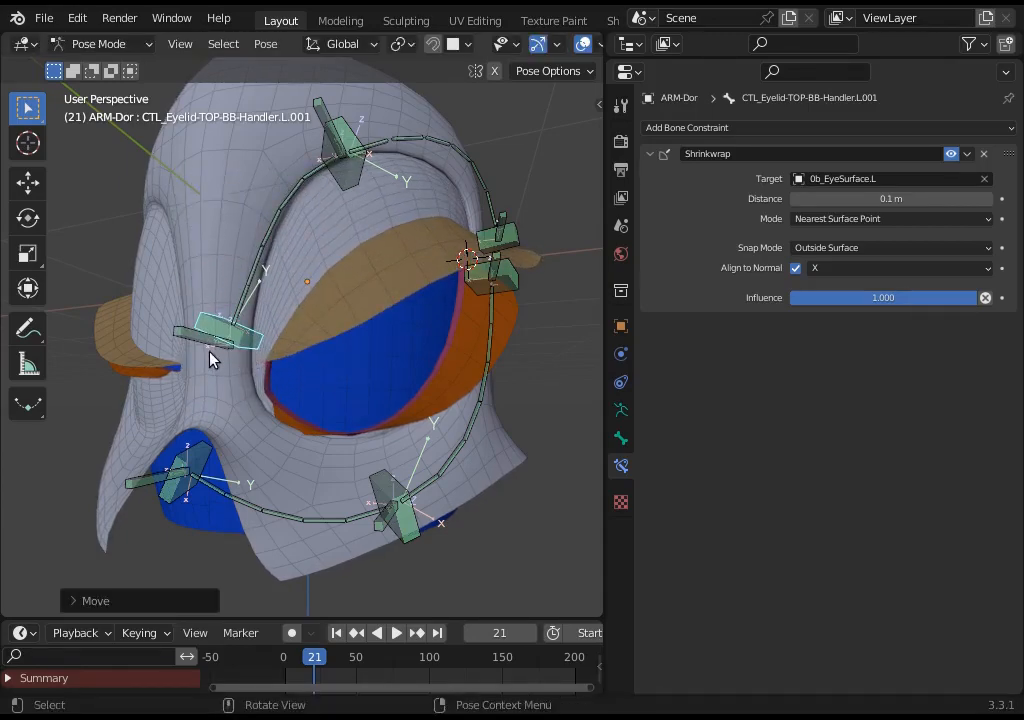
Set the Map To Z Max of DEF_Eyelash-TOP.L.001 to 0.3 m and move its handler upward to check the eyelash offset
click(214, 340)
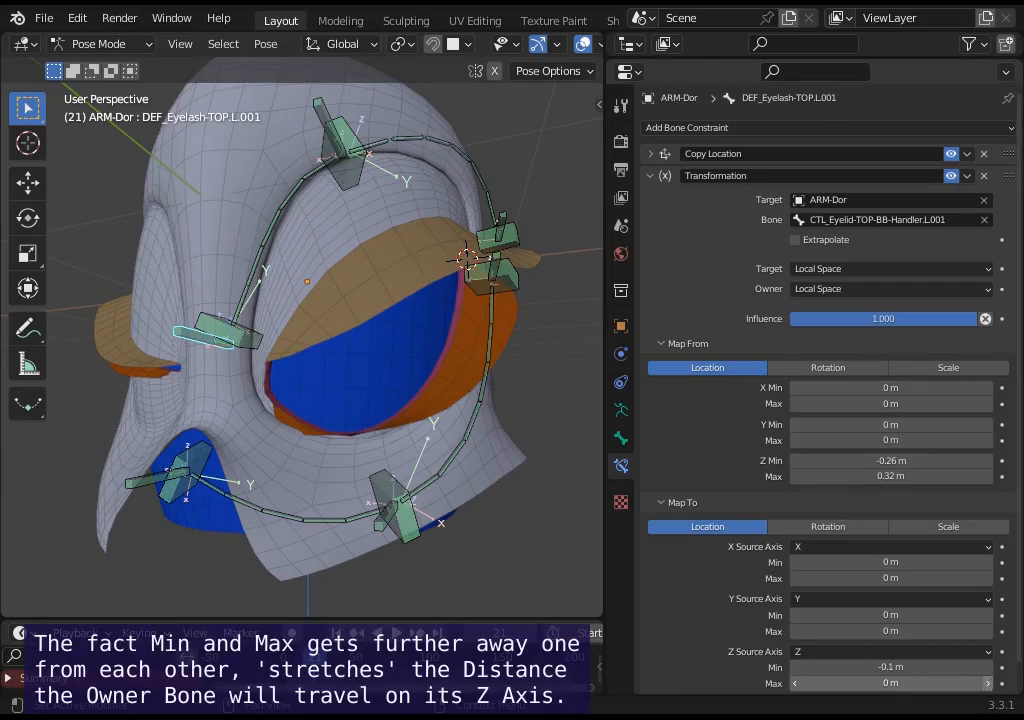
click(990, 684)
click(226, 333)
key(g)
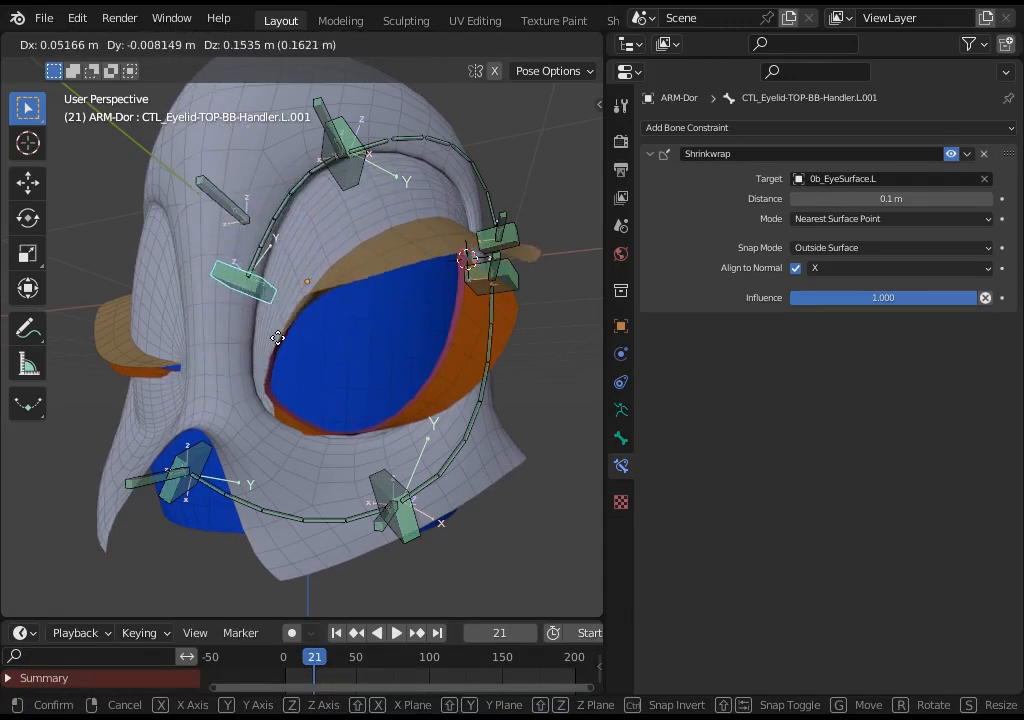
click(279, 338)
Move and rotate CTL_Eyelid-TOP-BB-Handler.L.002 up and down to test how the middle of the upper eyelid follows
middle_drag(279, 338, 389, 304)
click(361, 285)
key(g)
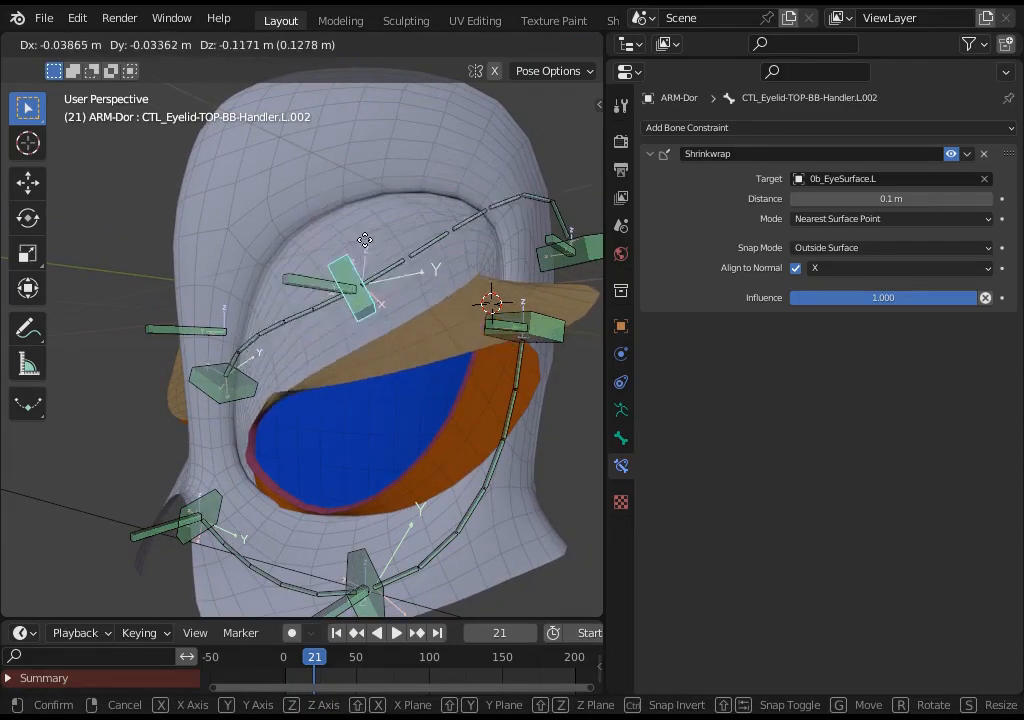
click(366, 236)
key(r)
click(409, 224)
key(g)
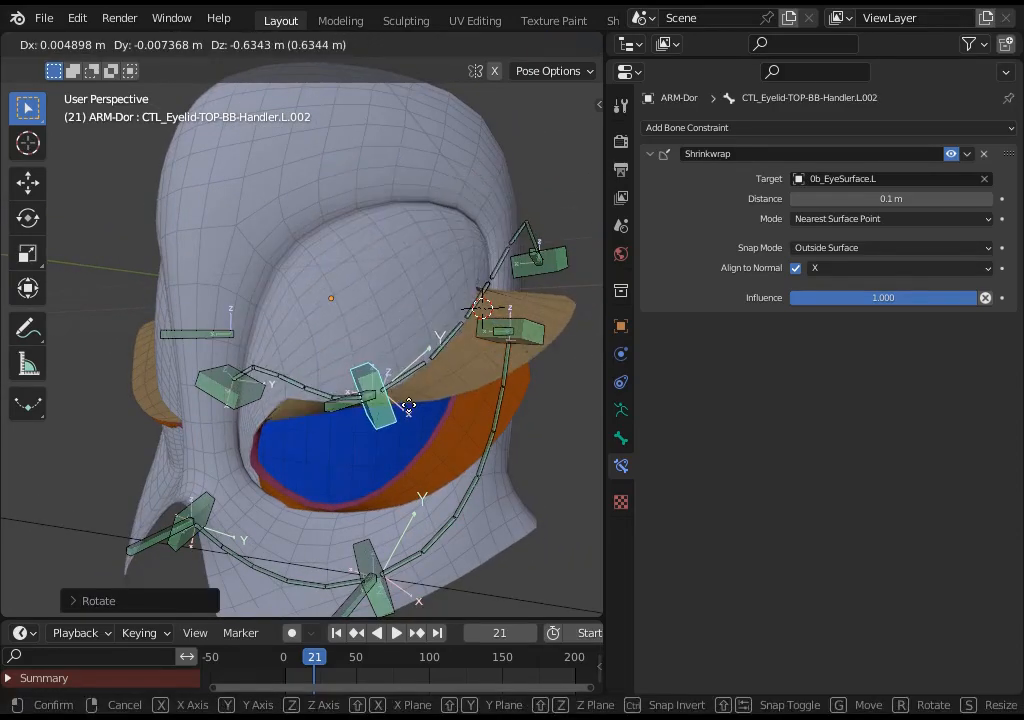
click(400, 325)
key(g)
middle_drag(400, 325, 437, 304)
click(330, 330)
middle_drag(285, 248, 360, 272)
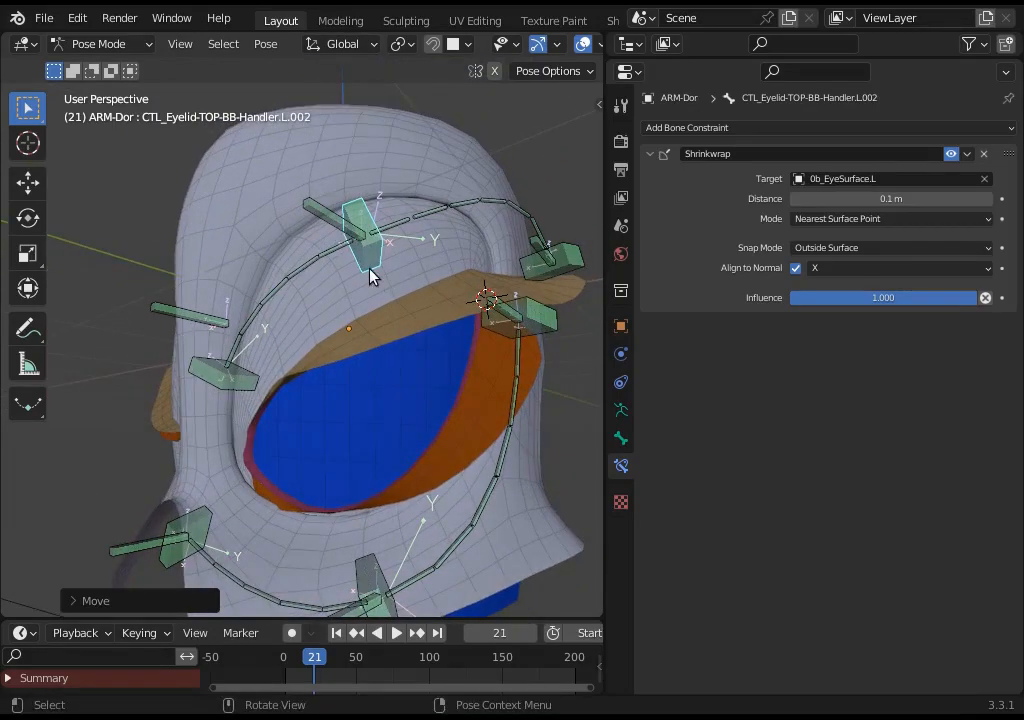
key(g)
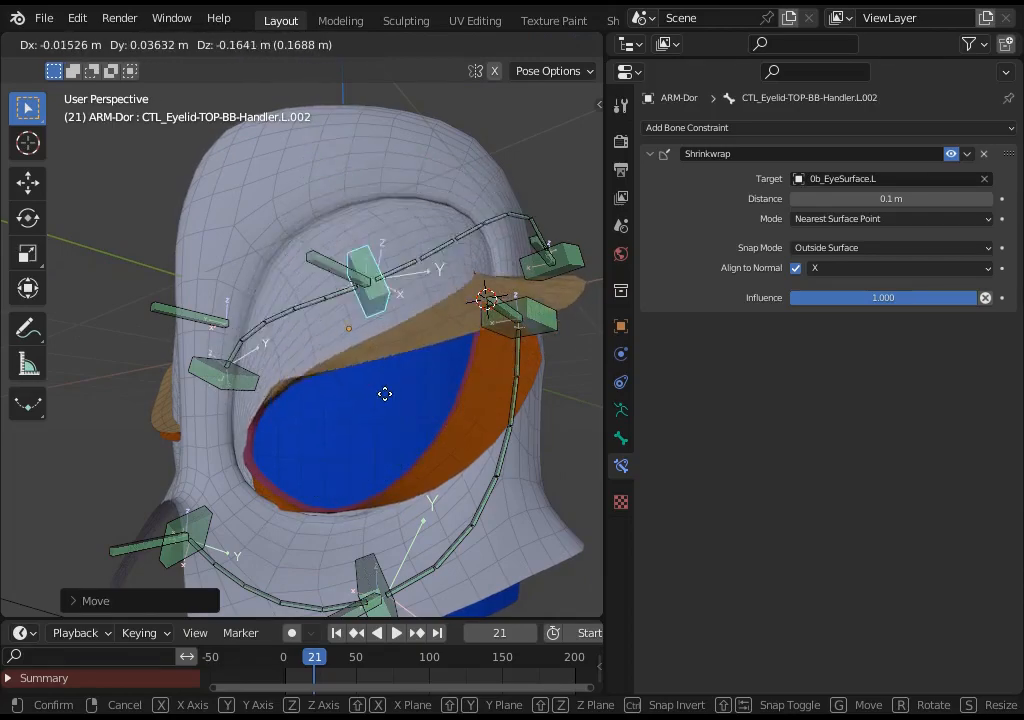
click(372, 302)
Move CTL_Eyelid-TOP-BB-Handler.L.001 down until it sits just above the inner bottom handler
middle_drag(372, 302, 364, 262)
click(226, 288)
key(g)
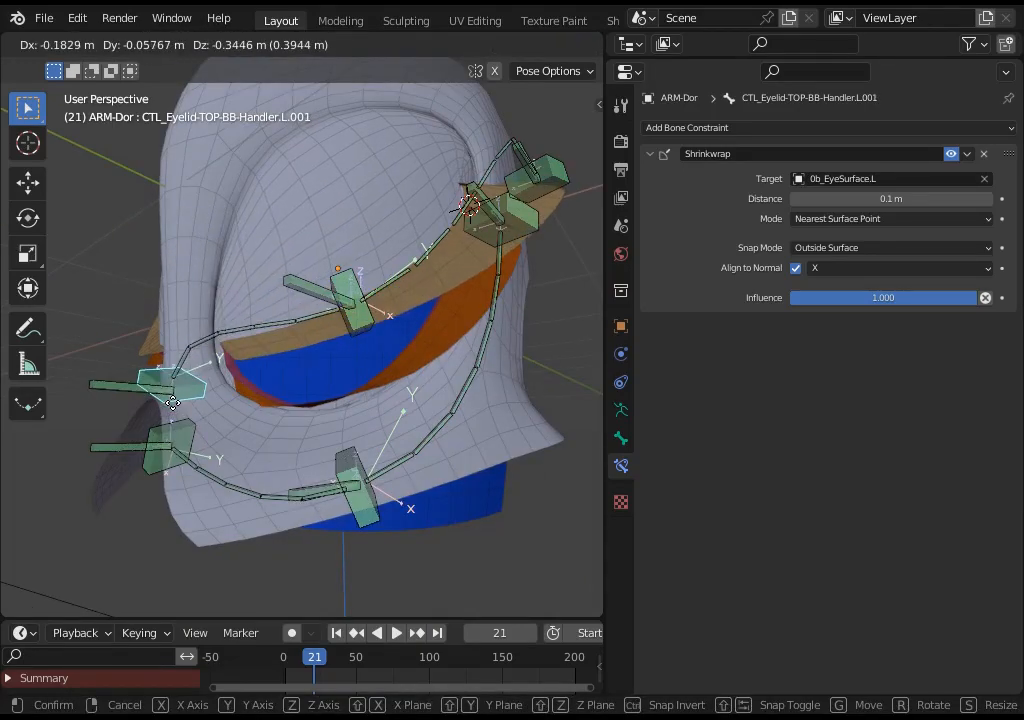
click(165, 378)
Lower and rotate CTL_Eyelid-TOP-BB-Handler.L.002 until it sits just above the middle bottom handler, closing the eyelid
click(295, 272)
key(g)
click(340, 474)
mouse_move(357, 407)
middle_down()
mouse_move(388, 396)
mouse_move(360, 430)
middle_up()
key(g)
click(375, 425)
key(g)
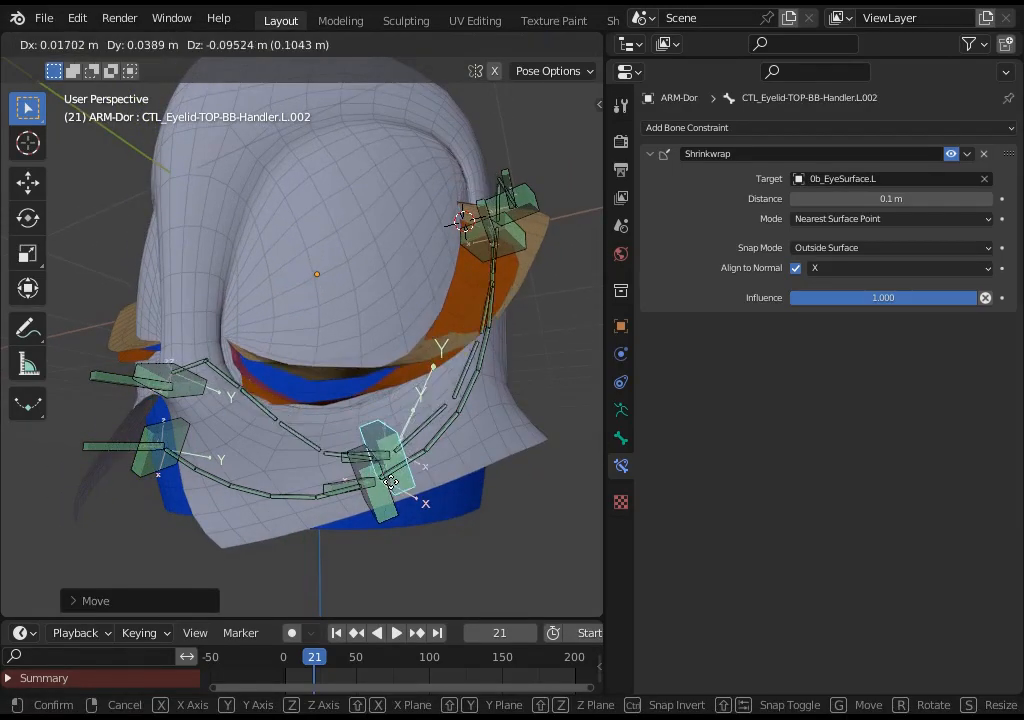
click(395, 450)
key(r)
click(400, 440)
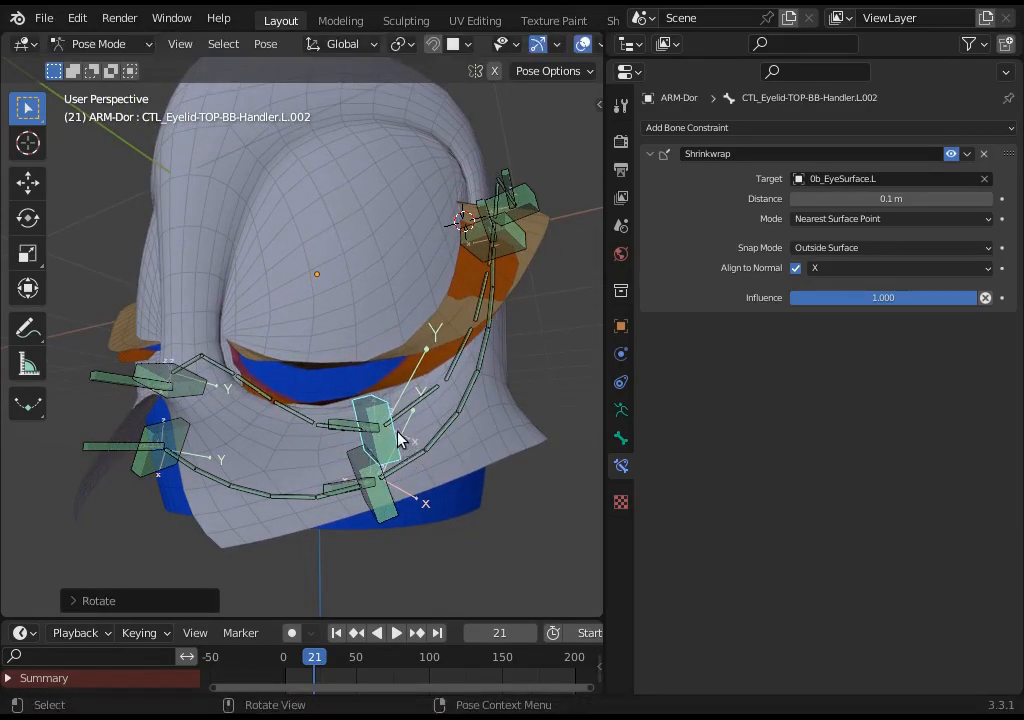
Check the Z location of CTL_Eyelid-TOP-BB-Handler.L.002 in its lowered position
key(n)
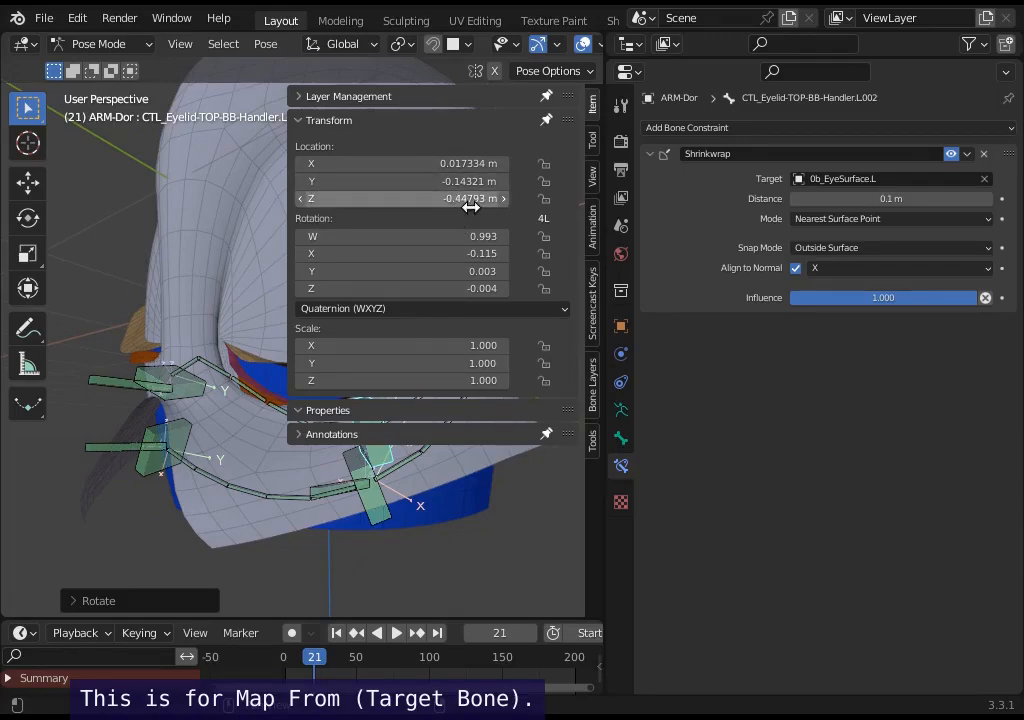
key(n)
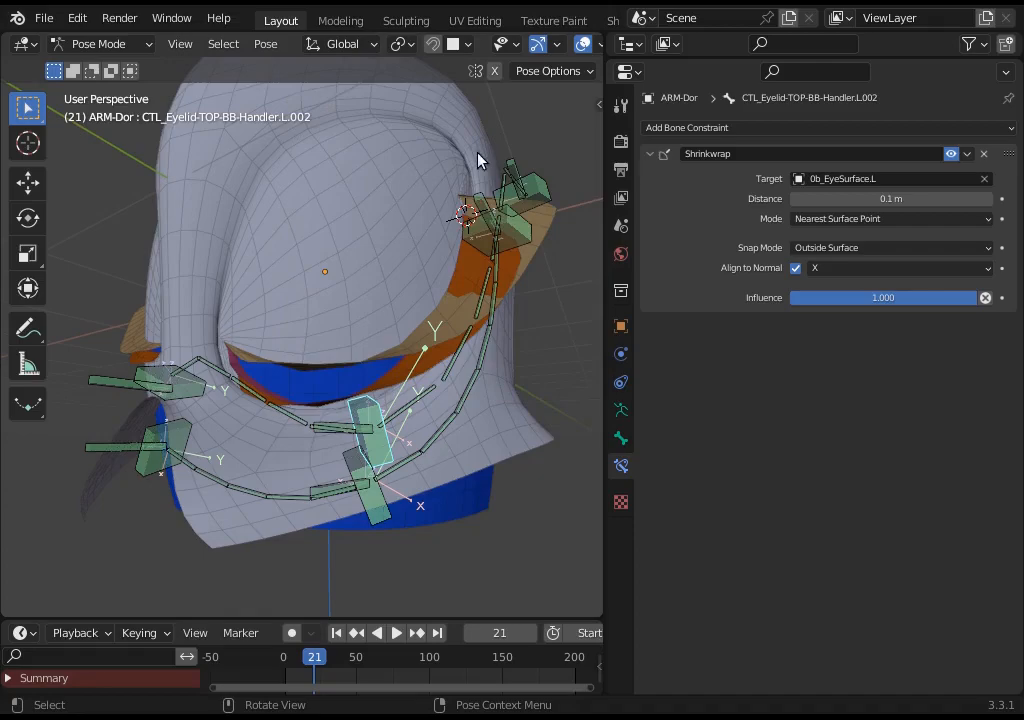
key(n)
click(467, 199)
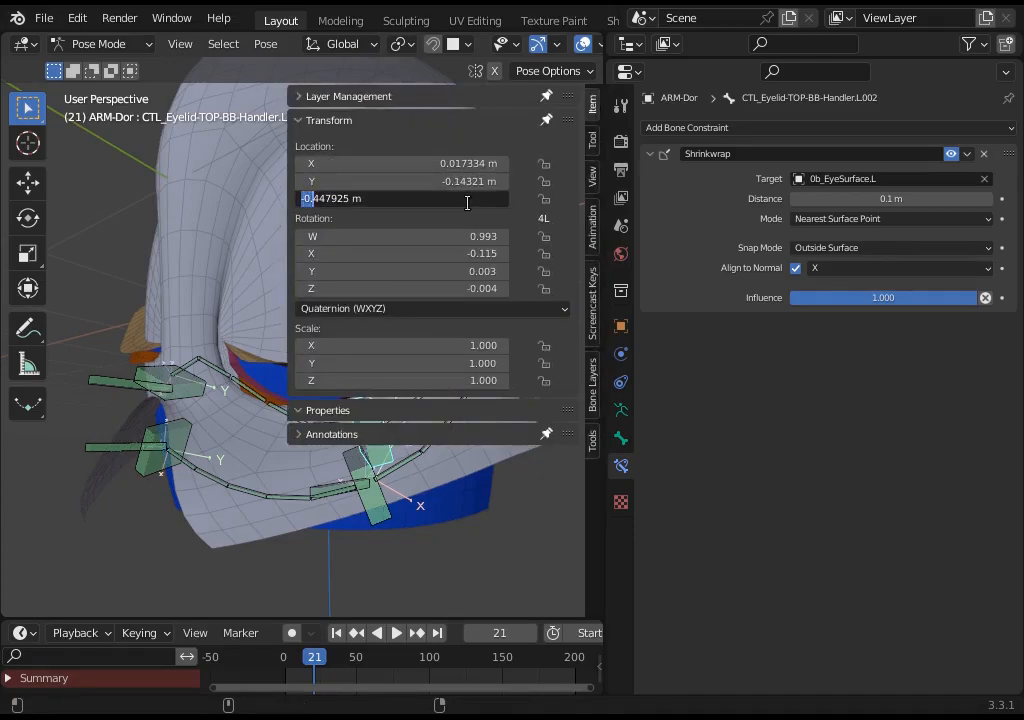
key(Escape)
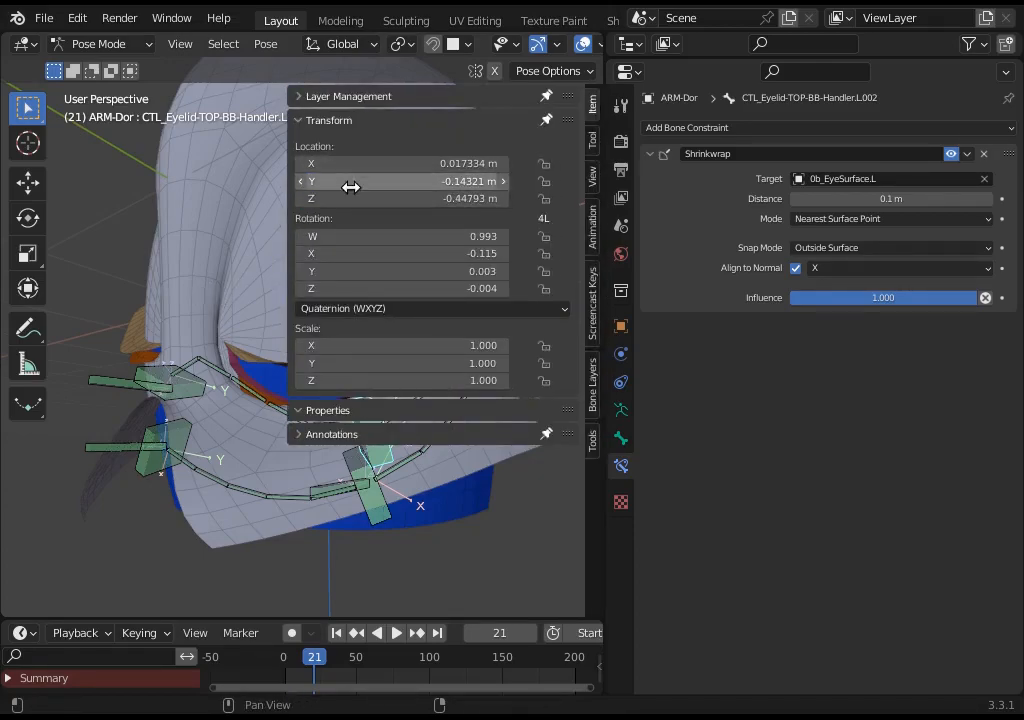
key(n)
Compare the constraints of DEF_Eyelash-TOP.L.002 with those of DEF_Eyelash-TOP.L.001, including the latter's Copy Location settings
click(359, 425)
mouse_move(359, 428)
middle_down()
mouse_move(354, 414)
mouse_move(372, 420)
middle_up()
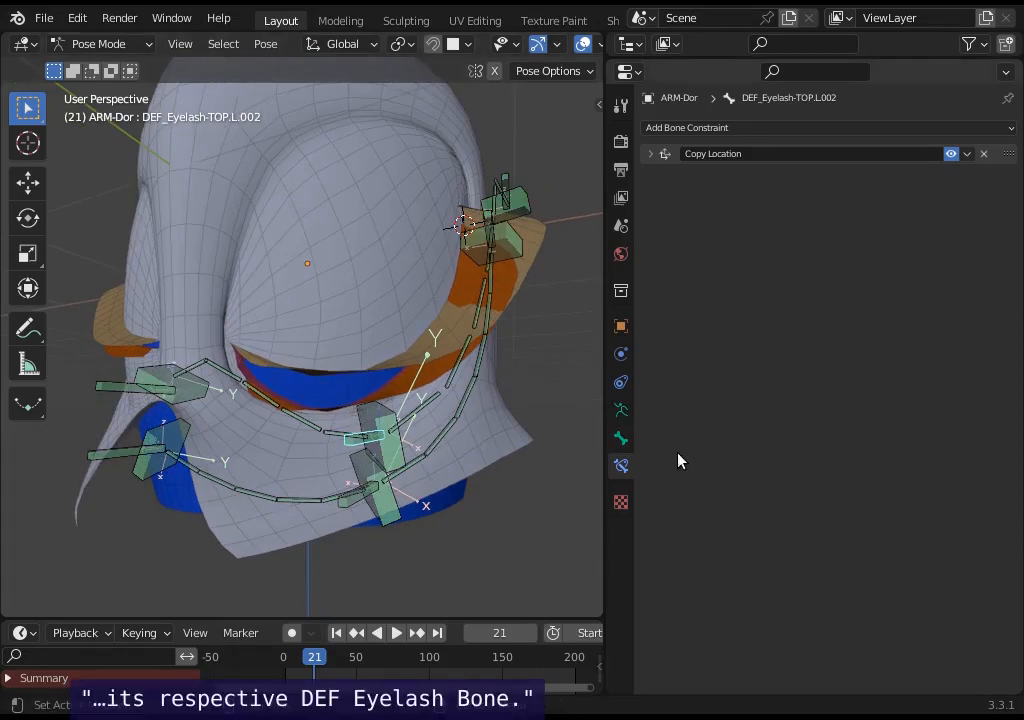
middle_drag(420, 330, 313, 487)
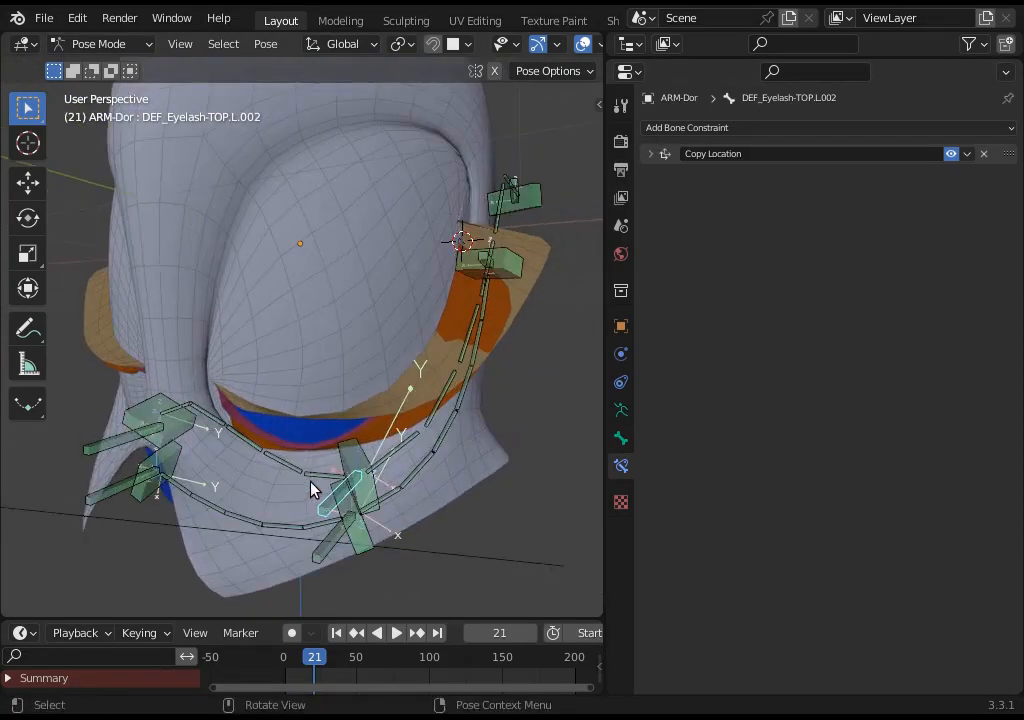
shift+click(120, 450)
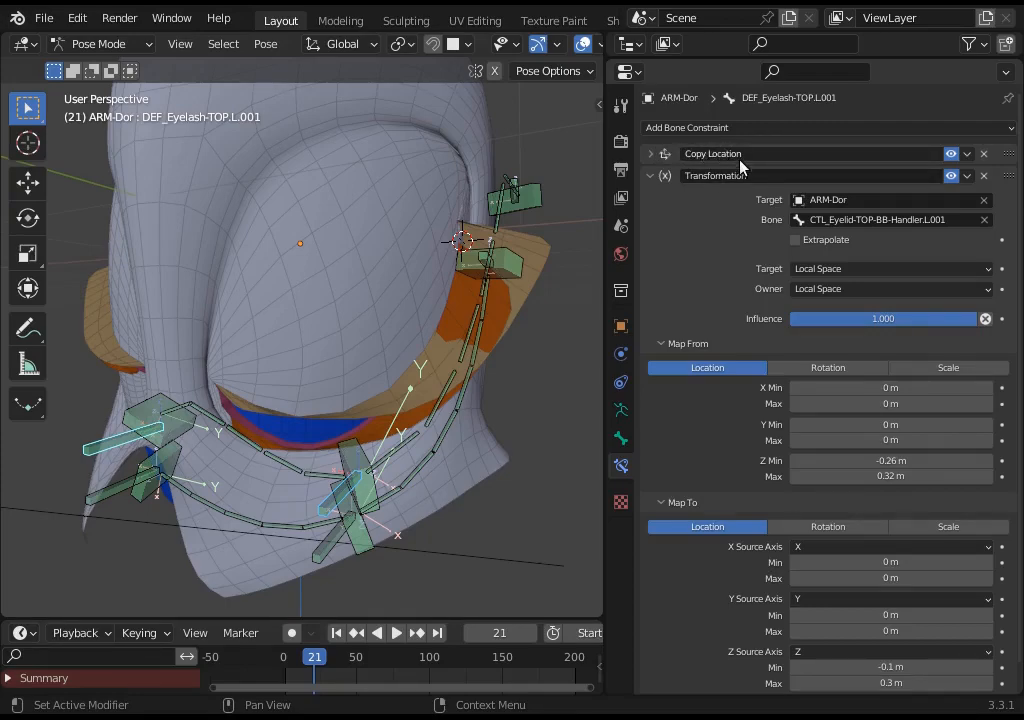
click(652, 154)
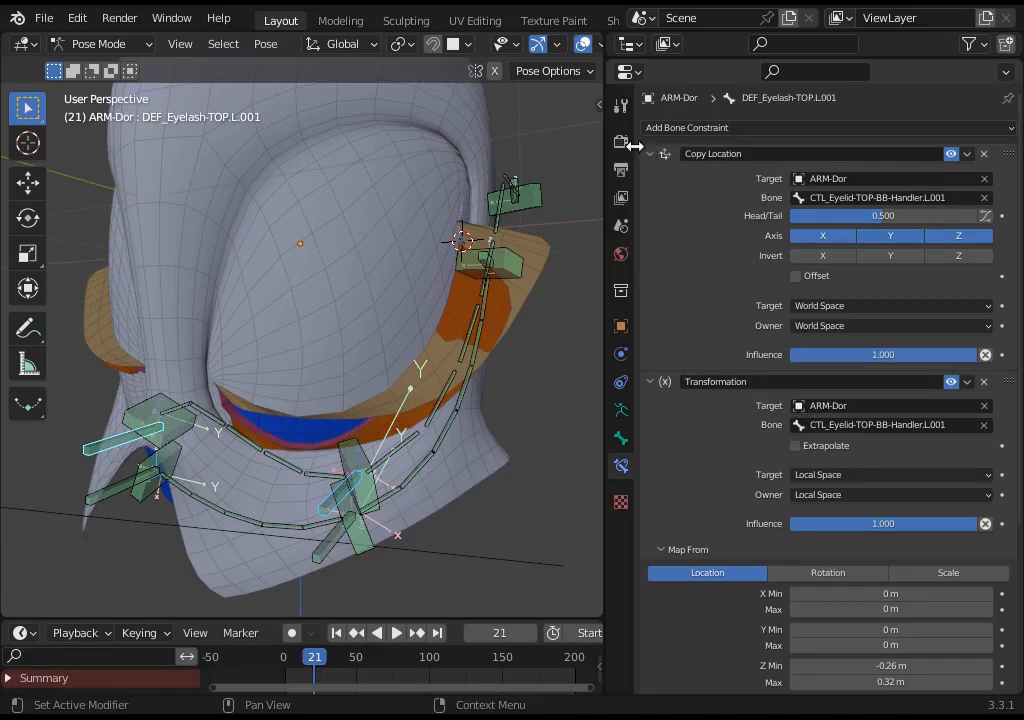
click(651, 154)
middle_drag(330, 430, 290, 455)
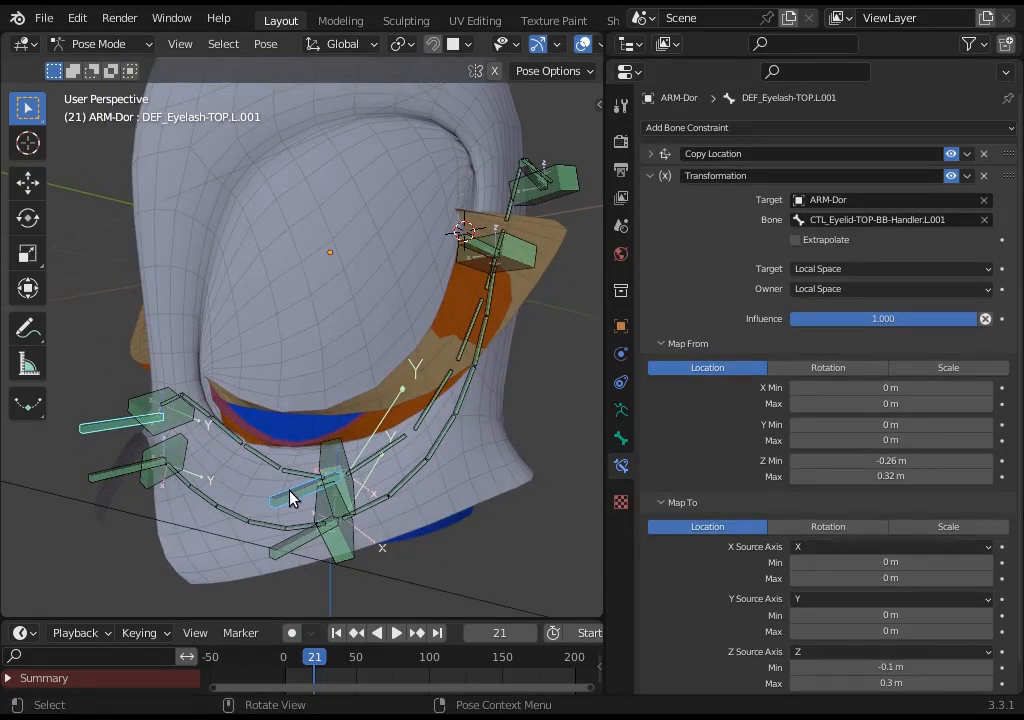
Add a Transformation constraint to DEF_Eyelash-TOP.L.002 targeting CTL_Eyelid-TOP-BB-Handler.L.002
click(323, 472)
click(332, 462)
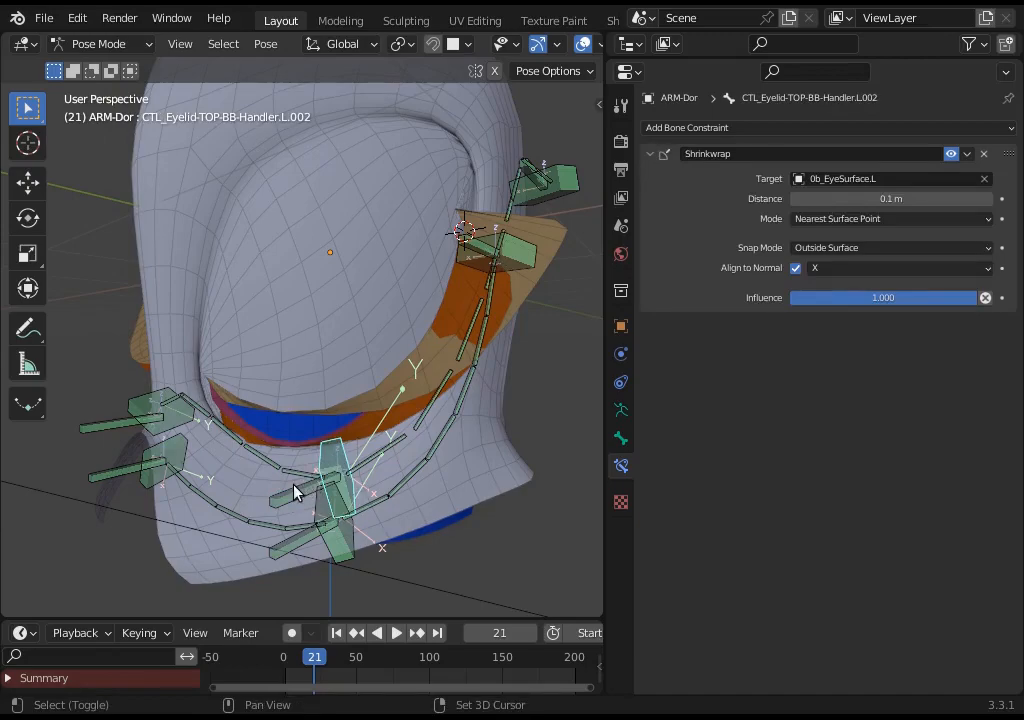
shift+click(294, 486)
key(ctrl+shift+c)
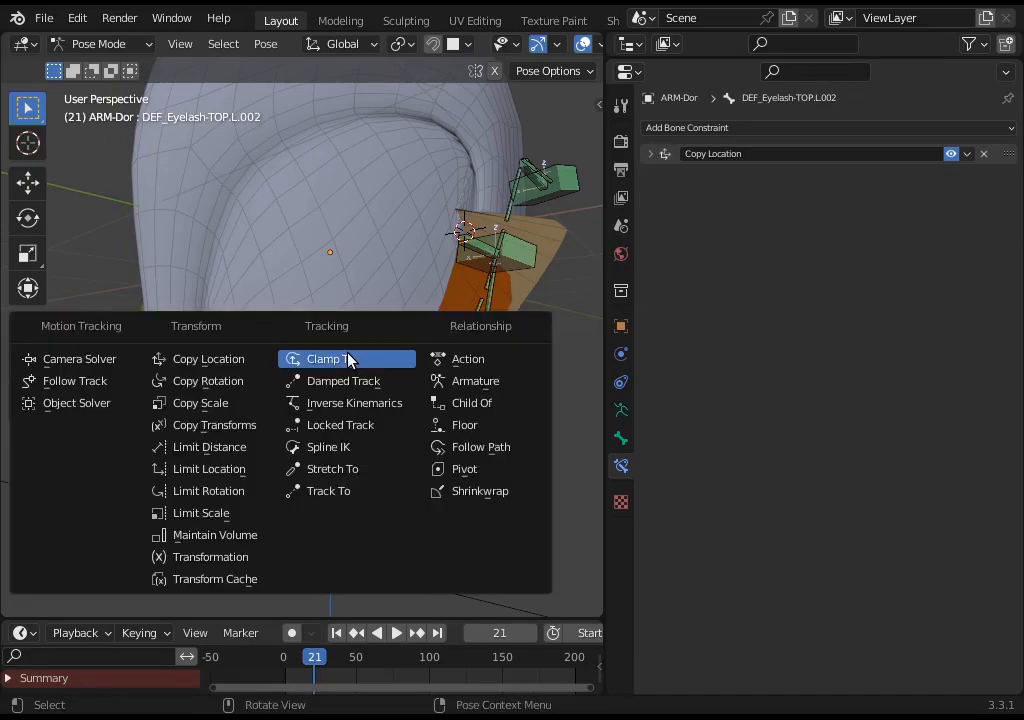
click(228, 557)
Set both the target and owner spaces of DEF_Eyelash-TOP.L.002's Transformation constraint to Local Space
middle_drag(290, 420, 342, 367)
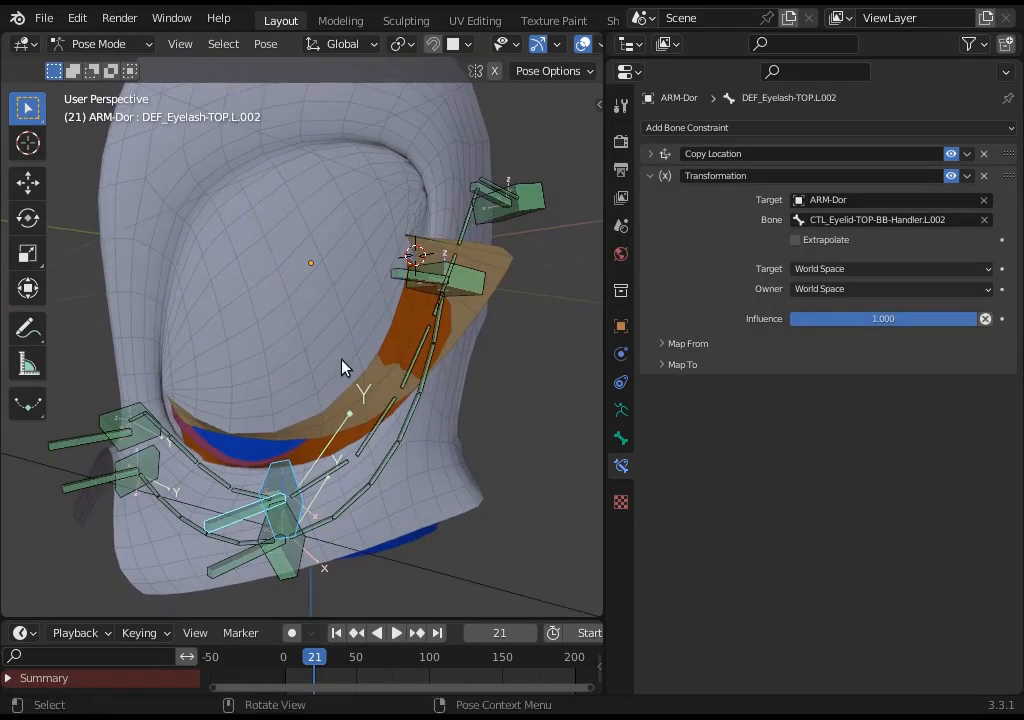
click(814, 270)
click(816, 366)
click(815, 289)
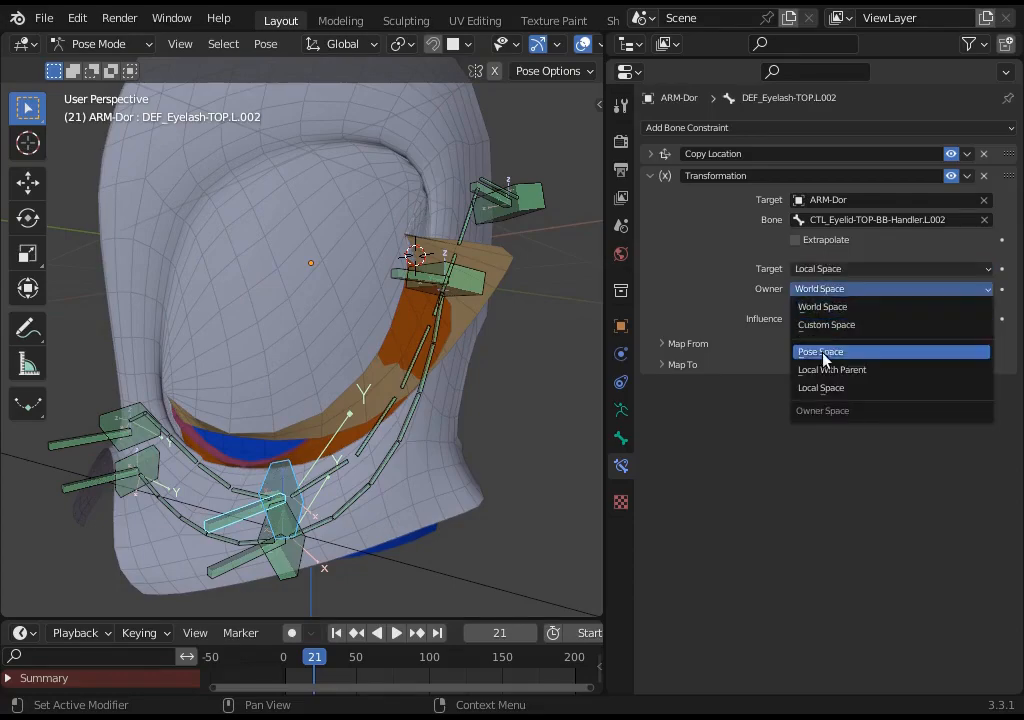
click(821, 388)
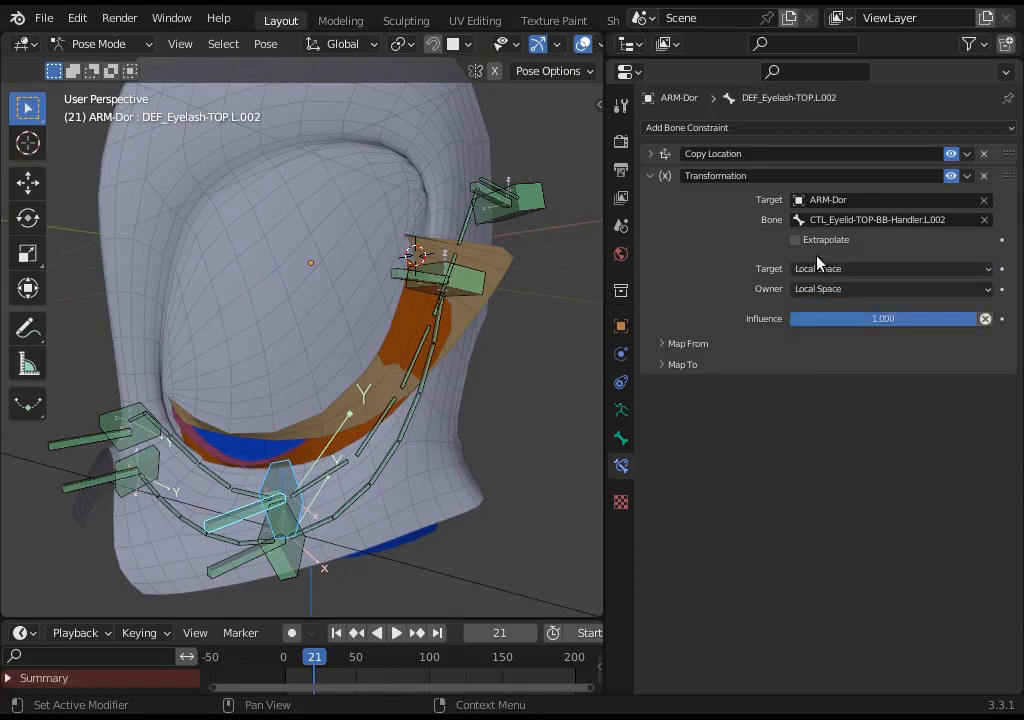
Set the Map From location Z Min of DEF_Eyelash-TOP.L.002's Transformation constraint to -0.44 m
click(670, 345)
middle_drag(507, 359, 293, 439)
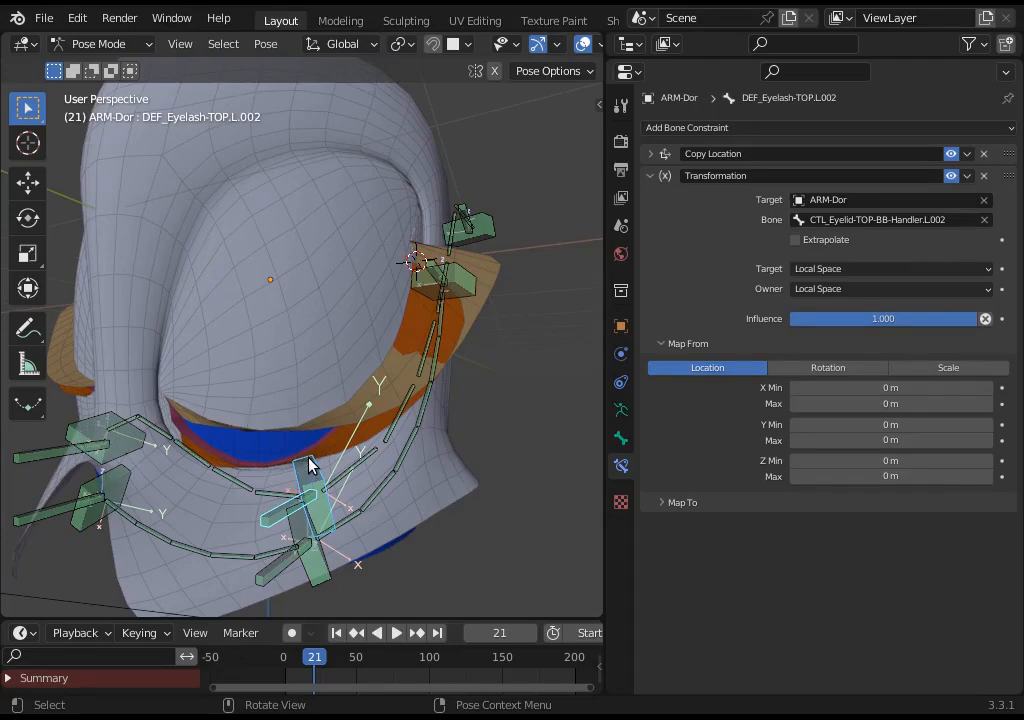
drag(310, 465, 283, 468)
middle_drag(283, 468, 322, 443)
drag(322, 443, 313, 450)
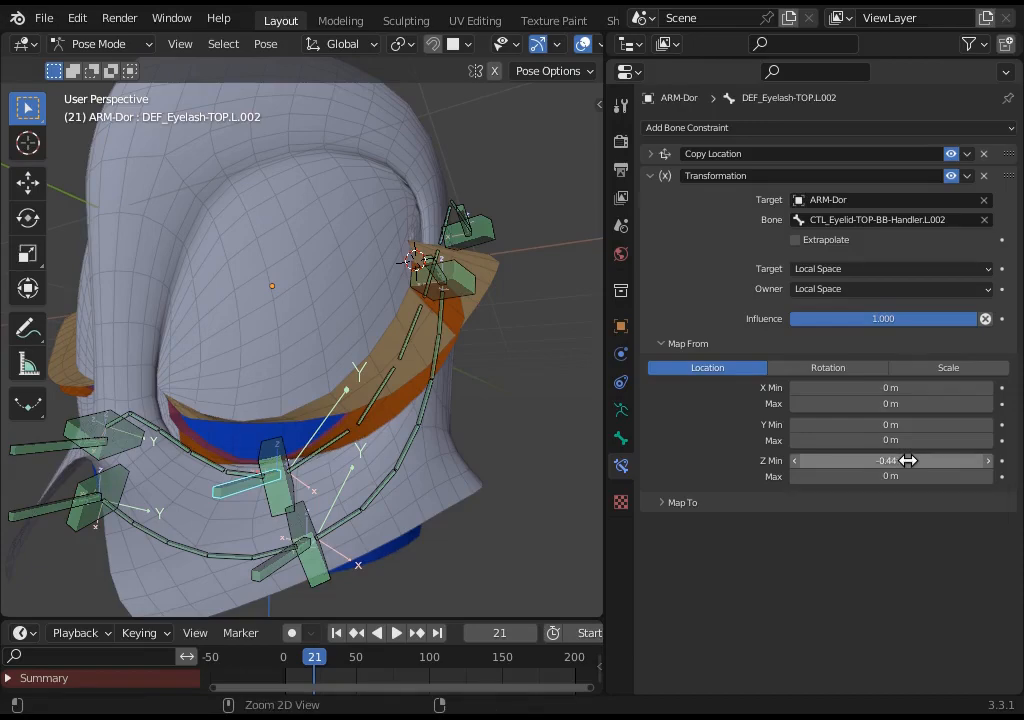
drag(907, 460, 870, 460)
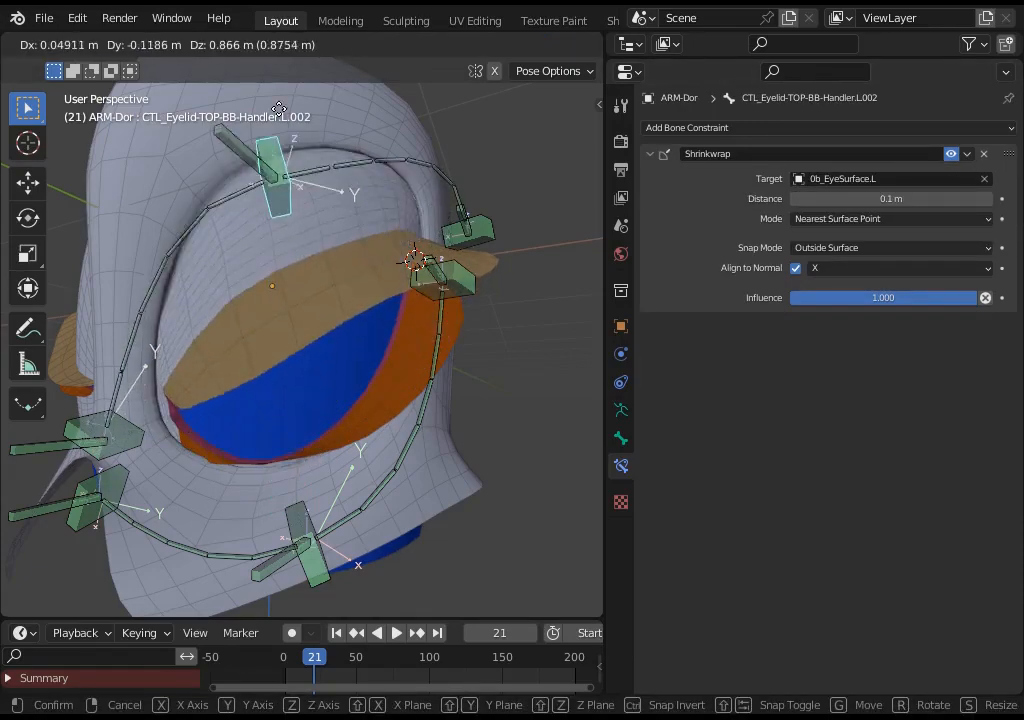
Raise CTL_Eyelid-TOP-BB-Handler.L.002 well above the eye opening, near the top of the eye surface, with its transform values shown
click(283, 217)
middle_drag(283, 217, 340, 377)
key(g)
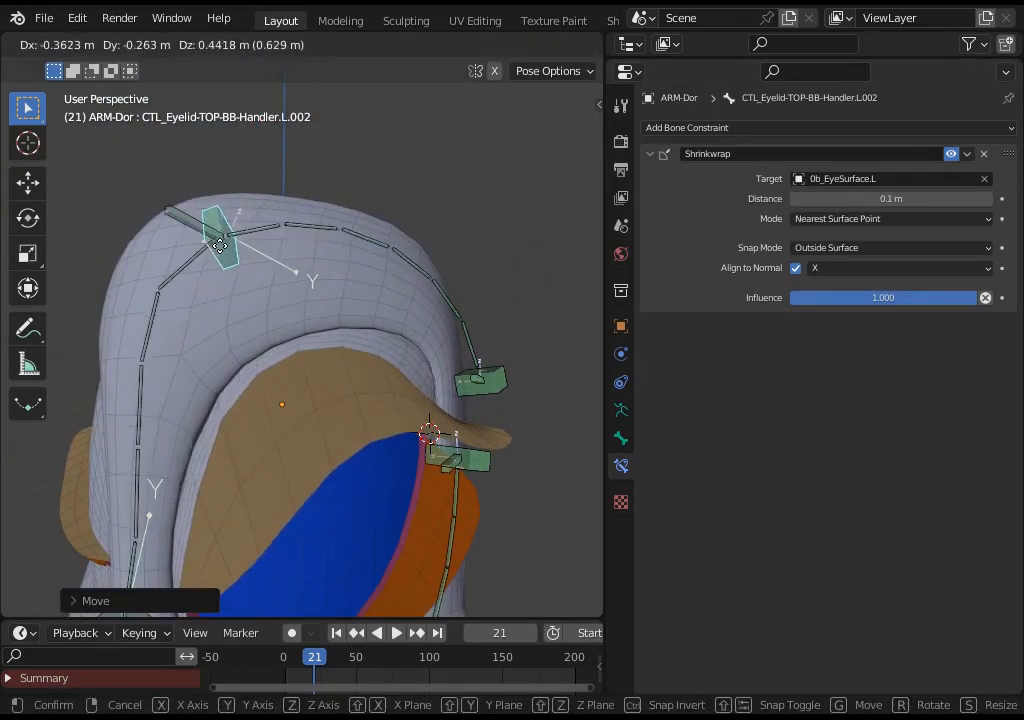
click(300, 129)
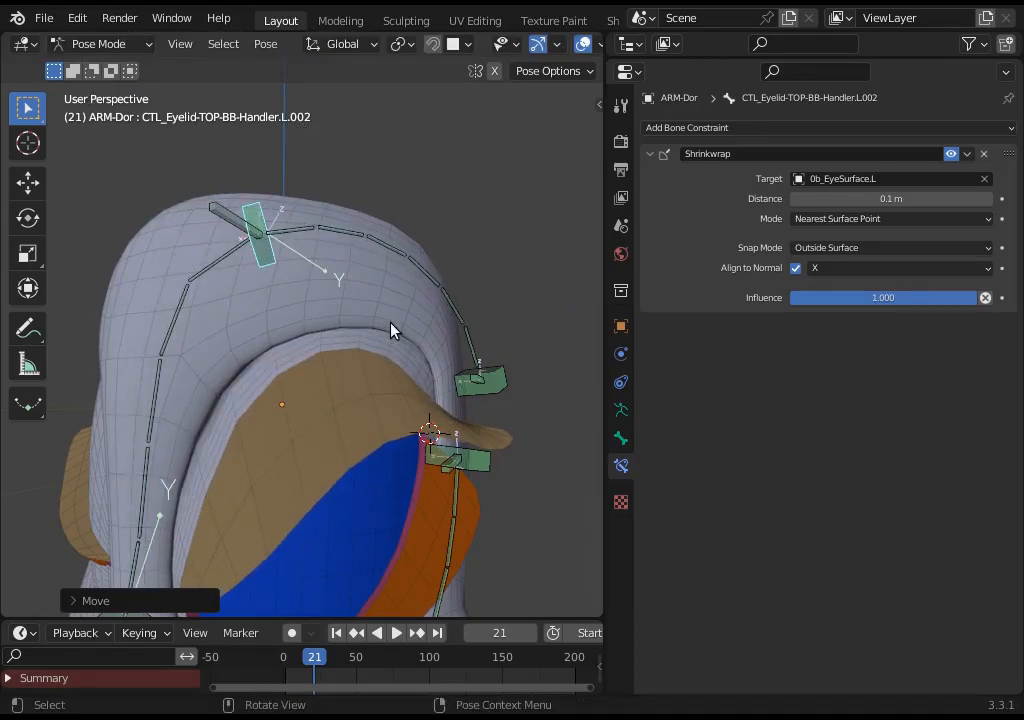
key(n)
shift+middle_drag(224, 238, 148, 252)
key(g)
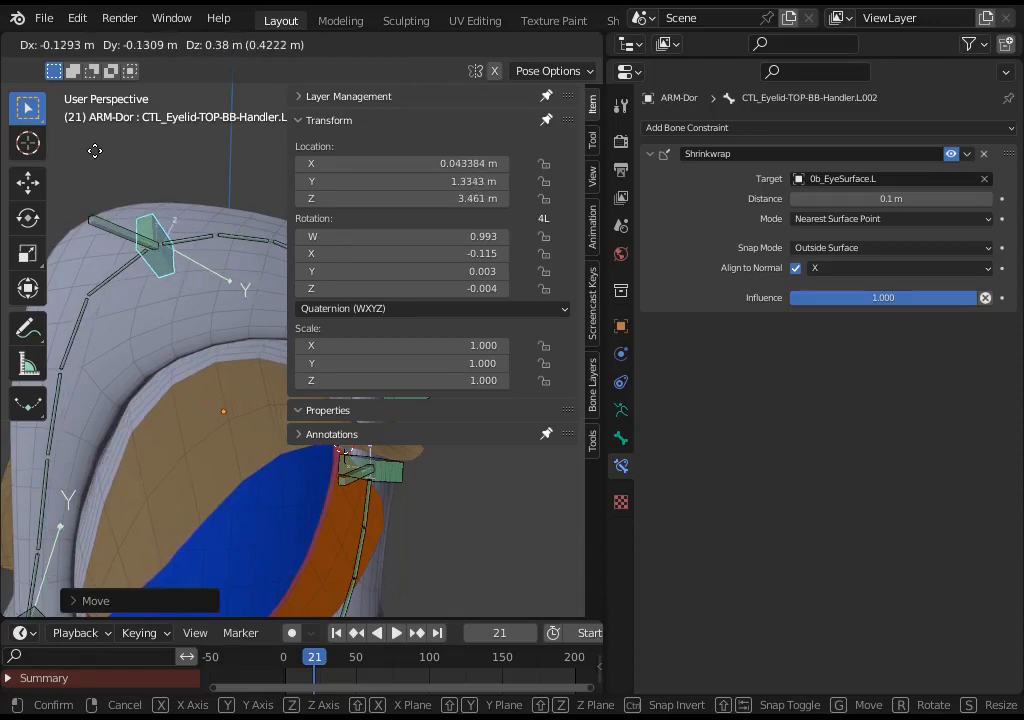
click(118, 234)
Set the Z location of CTL_Eyelid-TOP-BB-Handler.L.002 to 3.5 m and copy that value
middle_drag(118, 234, 458, 200)
double_click(458, 200)
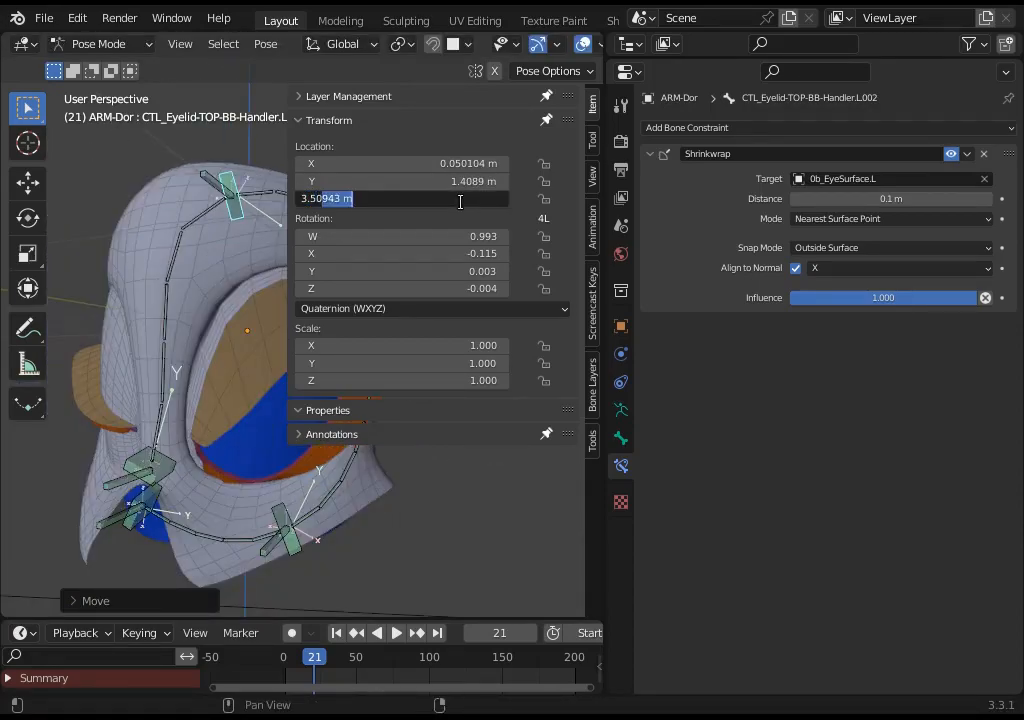
key(Return)
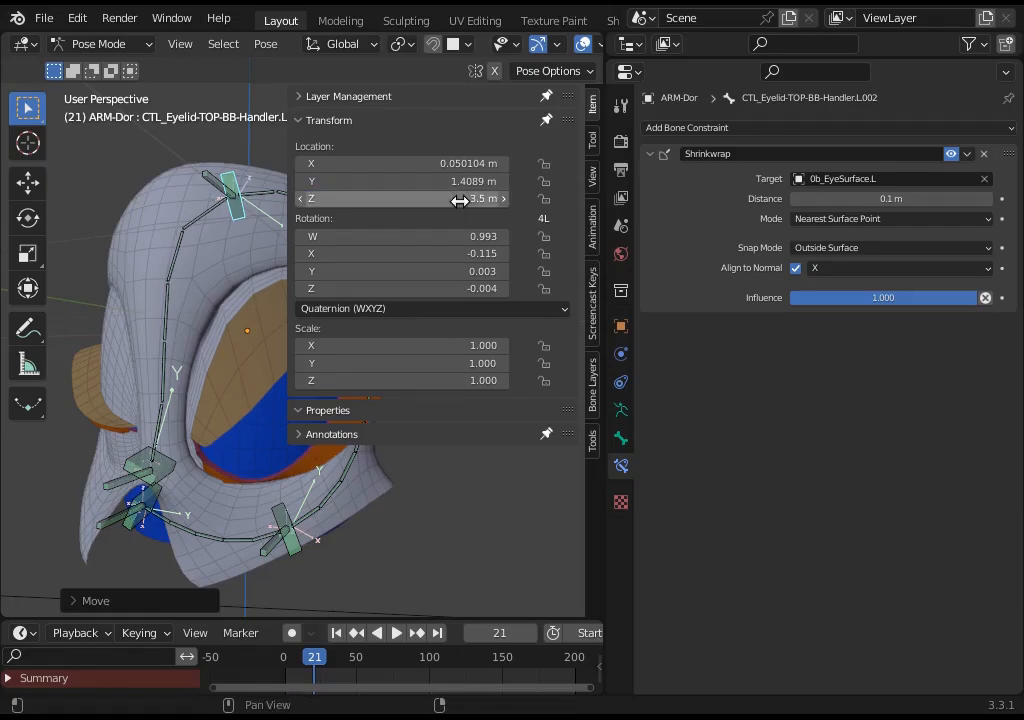
click(461, 201)
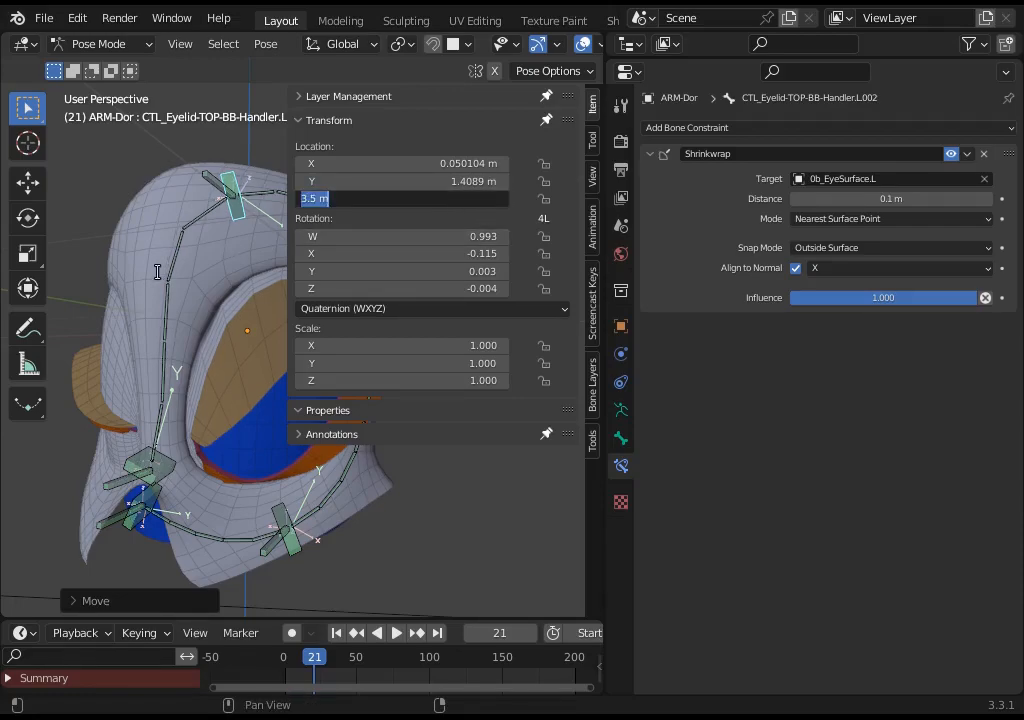
key(Escape)
key(n)
Set the Map From location Z Max of DEF_Eyelash-TOP.L.002's Transformation constraint to 3.5 m and reveal its Map To settings
click(223, 196)
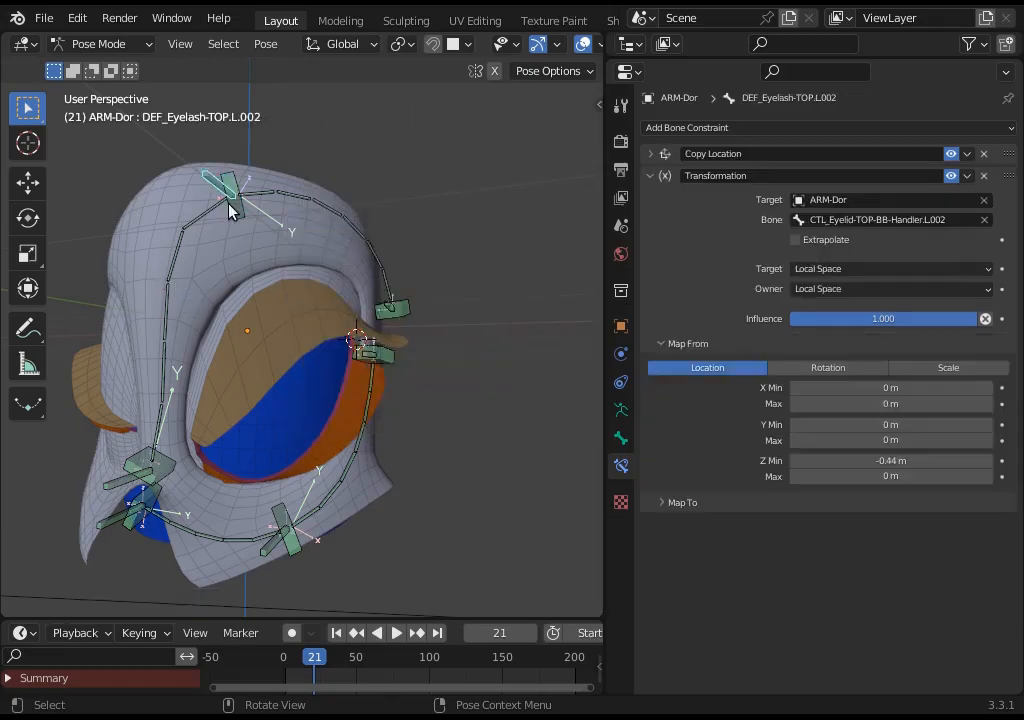
key(ctrl+v)
click(665, 502)
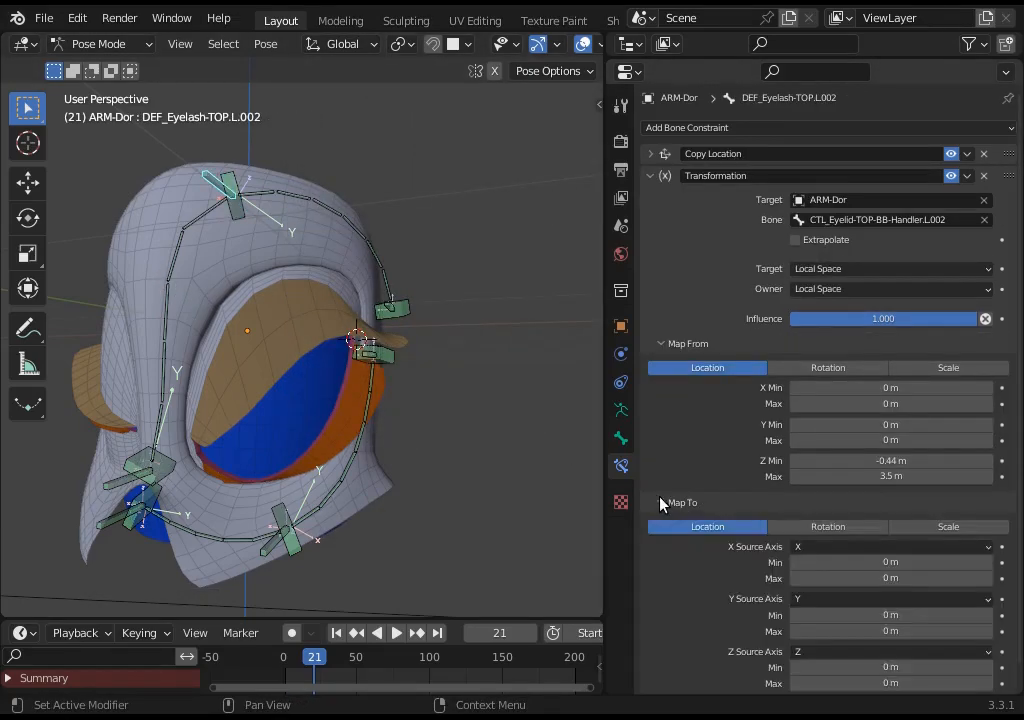
scroll(668, 500, down, 1)
click(242, 215)
key(g)
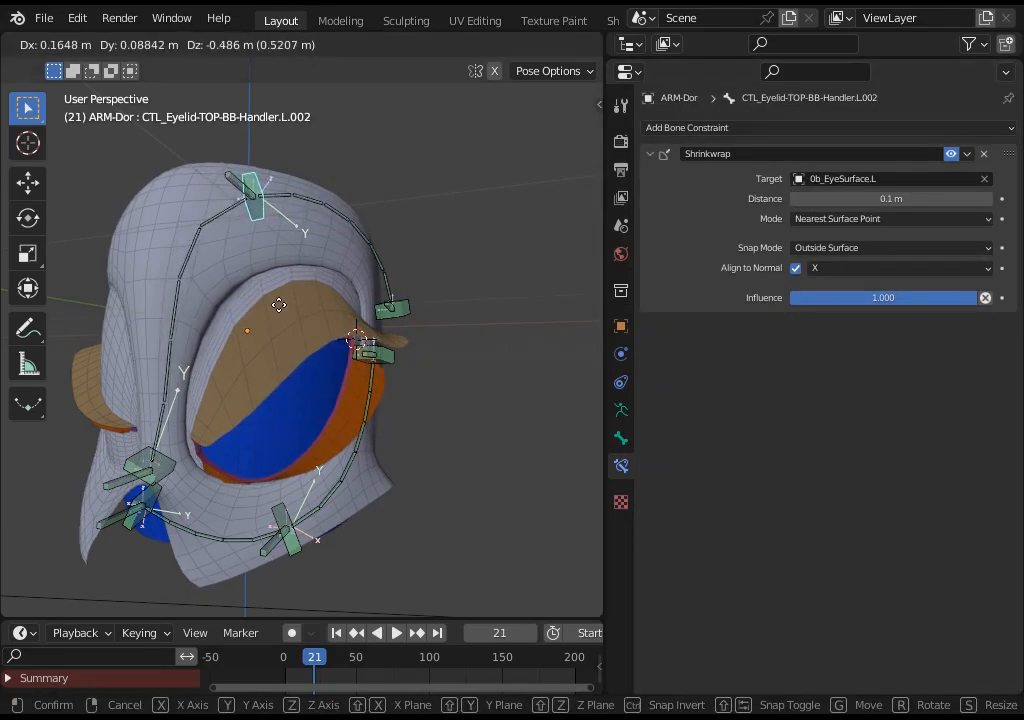
key(Escape)
key(g)
key(Escape)
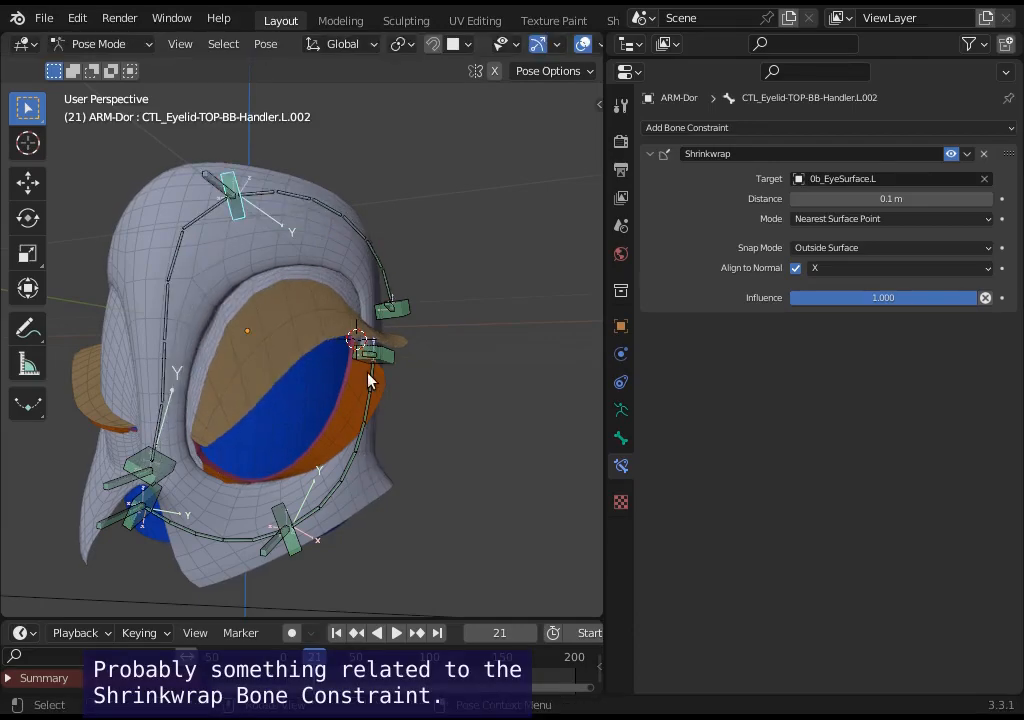
Lower CTL_Eyelid-TOP-BB-Handler.L.002 from the top of the eye to just above the half-closed upper eyelid's edge
middle_drag(347, 377, 274, 354)
key(g)
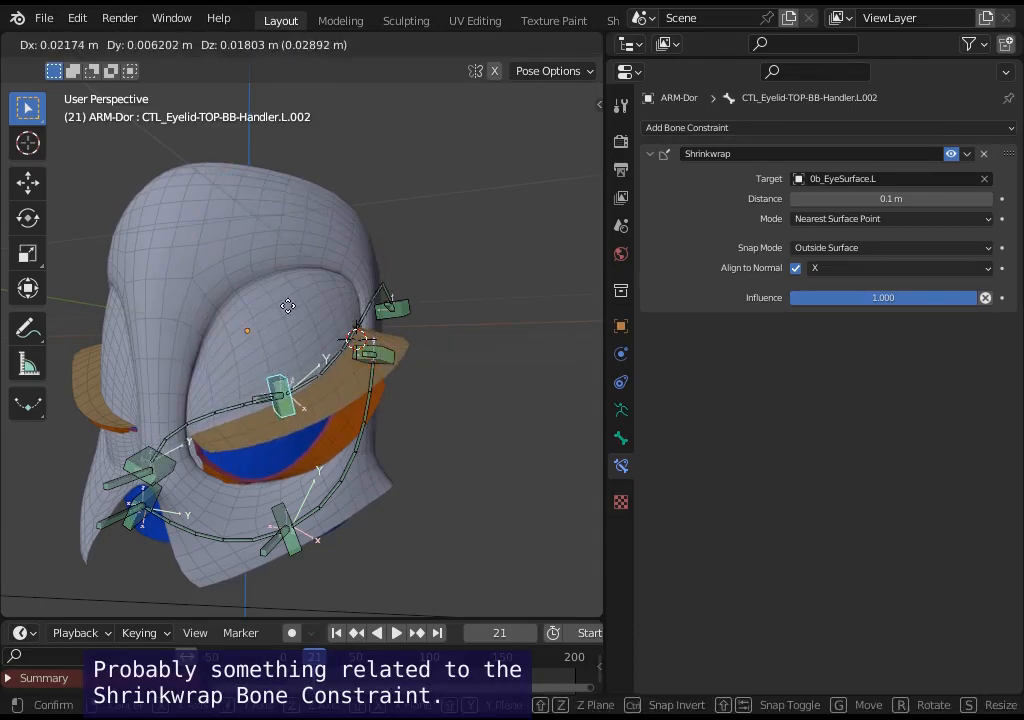
click(274, 347)
key(g)
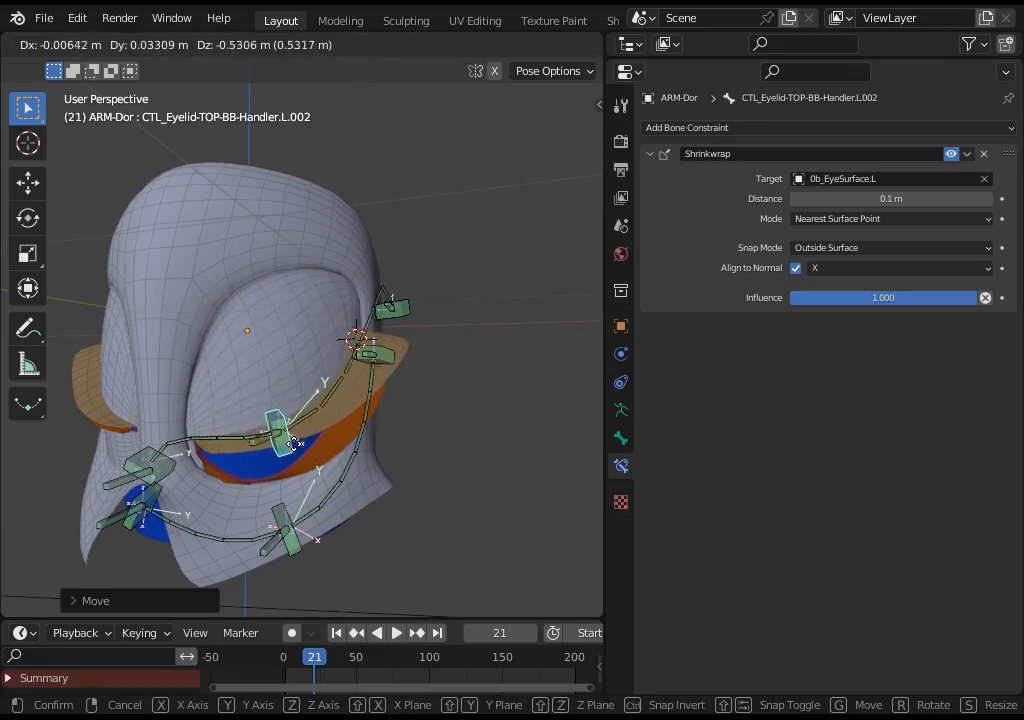
click(267, 417)
middle_drag(267, 417, 254, 378)
Compare the positions of DEF_Eyelash-TOP.L.002 and its eyelid handler, and move the handler slightly lower over the eyelid edge
click(252, 374)
scroll(834, 517, down, 1)
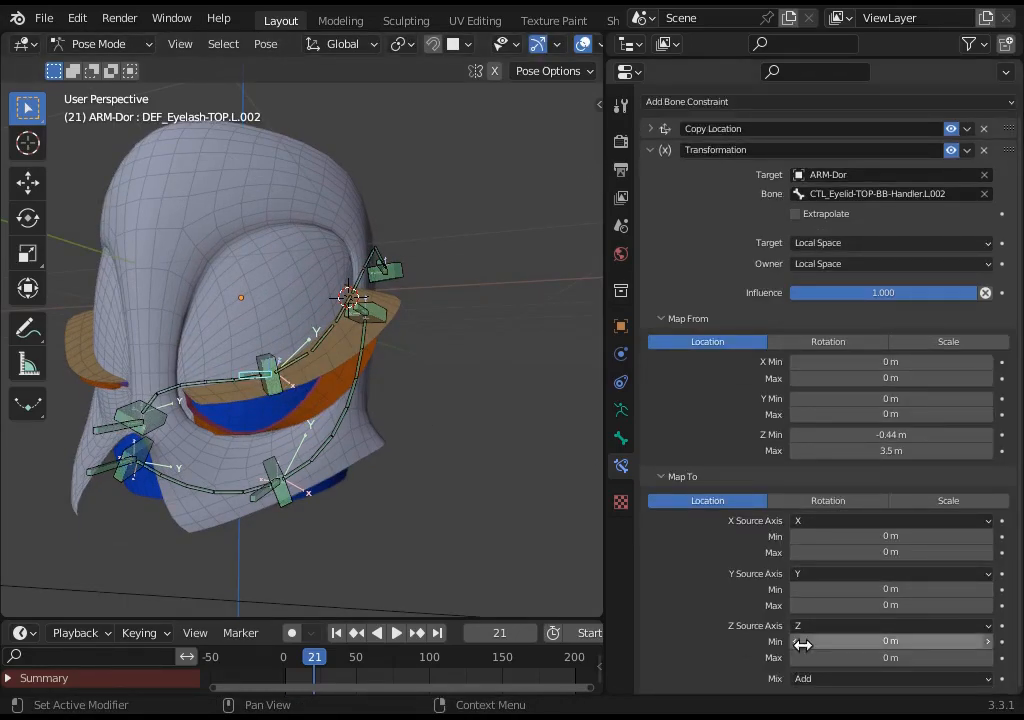
middle_drag(333, 409, 309, 413)
scroll(265, 359, up, 3)
click(282, 402)
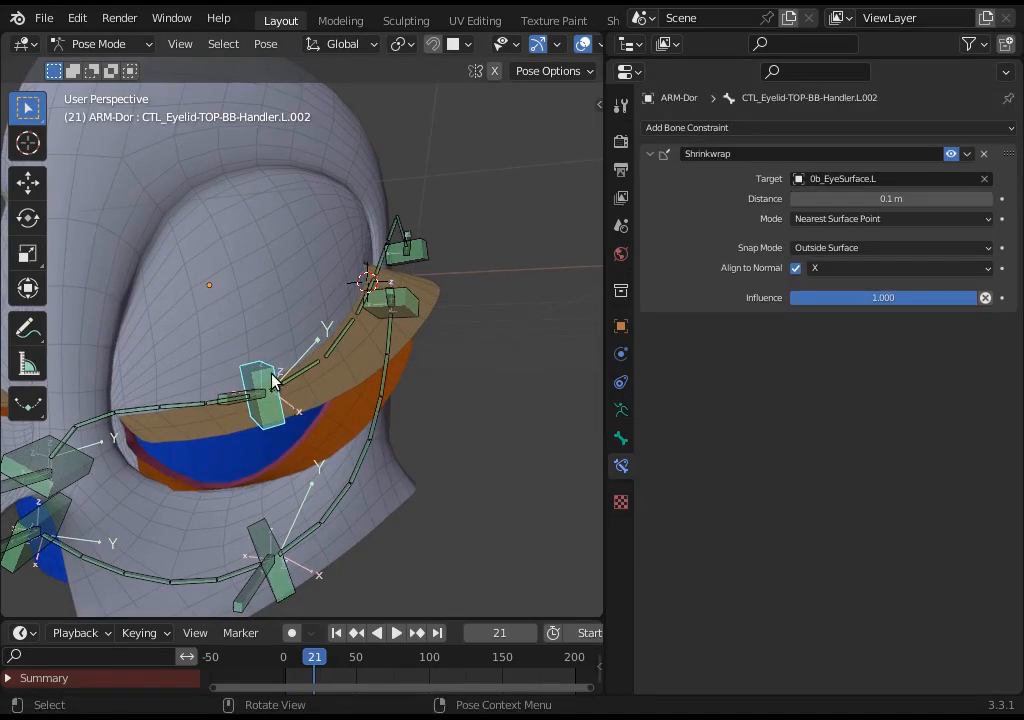
click(240, 396)
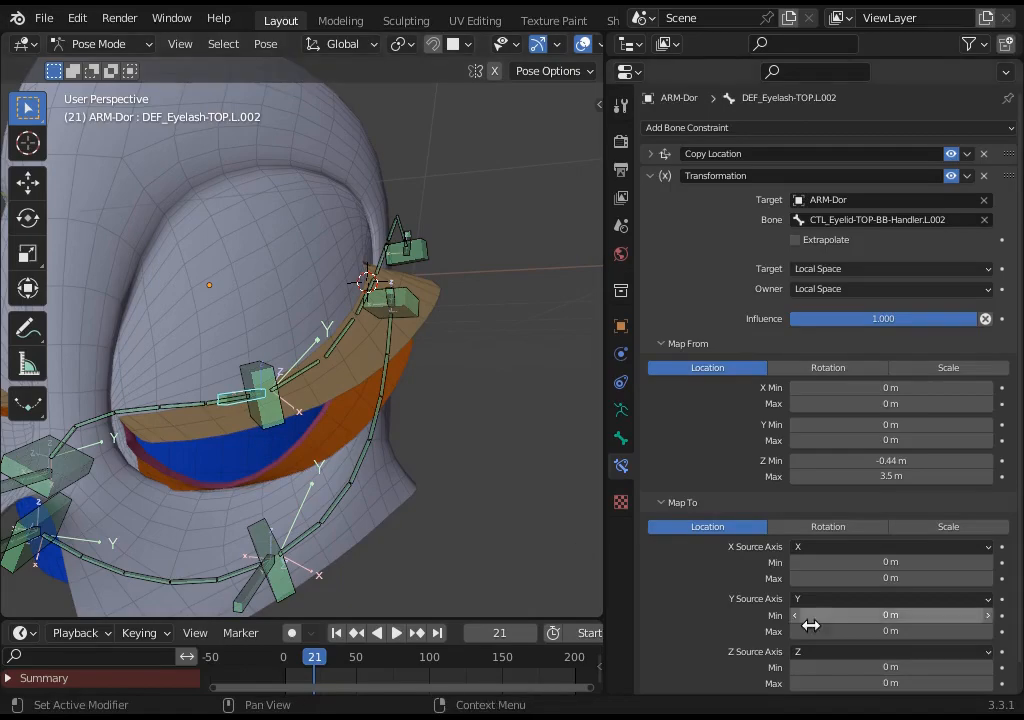
click(270, 420)
key(g)
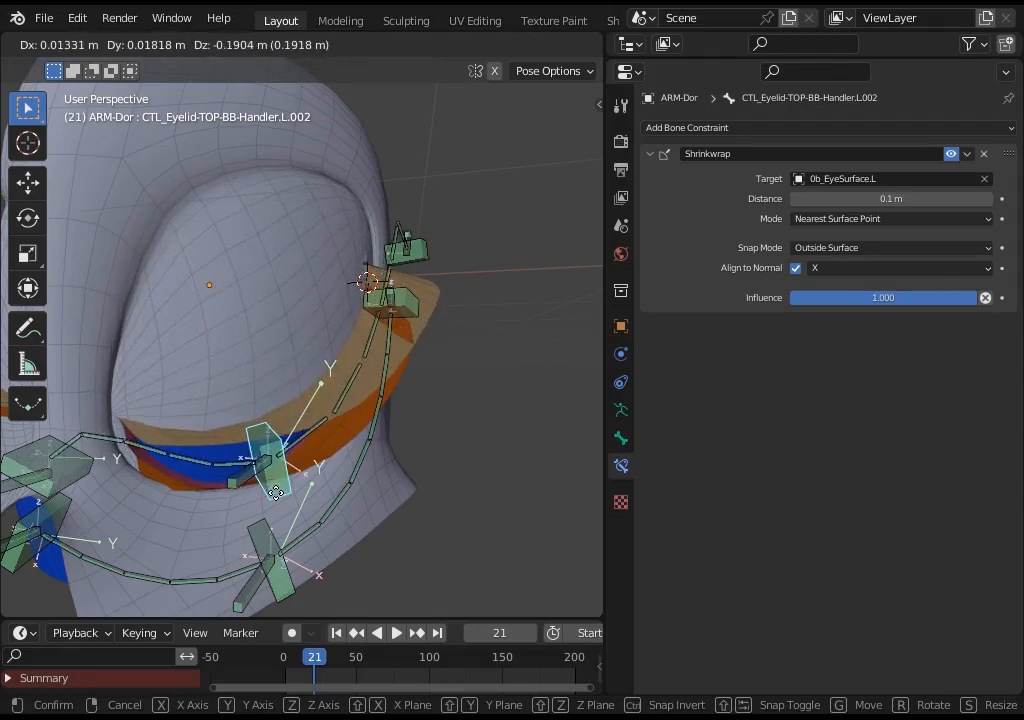
click(271, 450)
Set the Map To location Z Min of DEF_Eyelash-TOP.L.002's Transformation constraint to -0.6 m
click(232, 440)
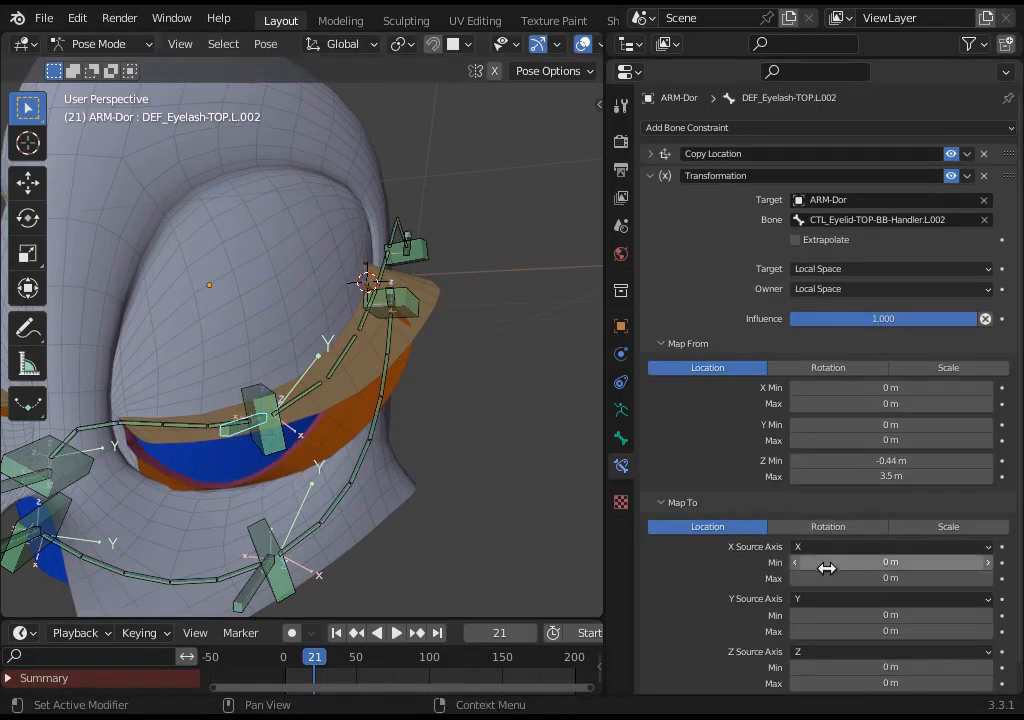
scroll(825, 600, down, 1)
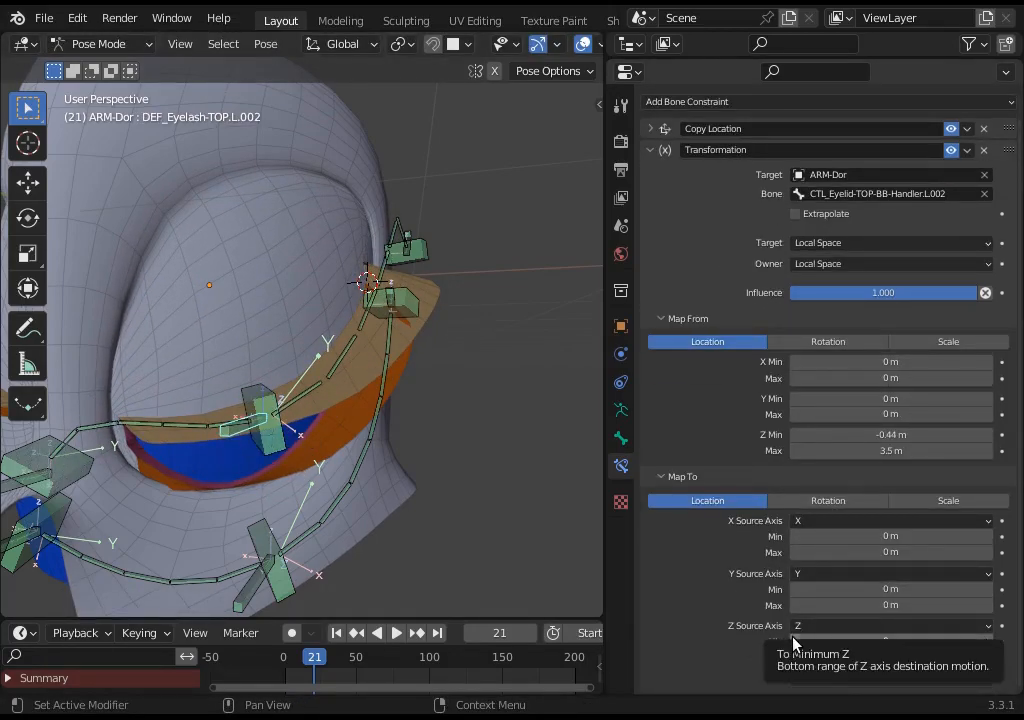
click(794, 642)
click(794, 642)
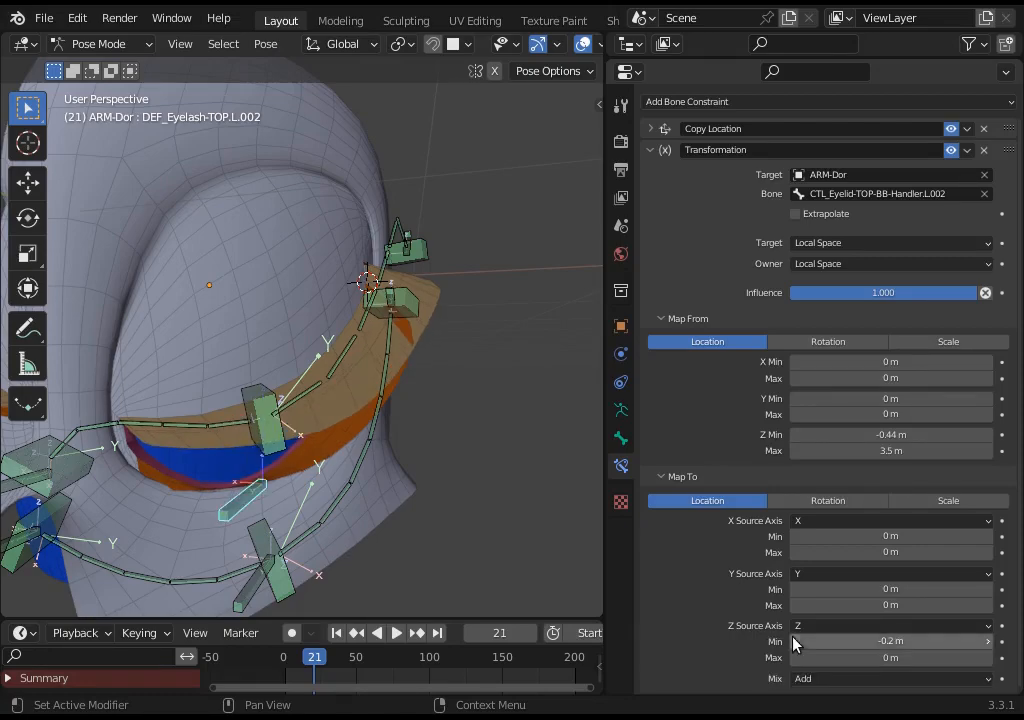
click(794, 642)
click(794, 642)
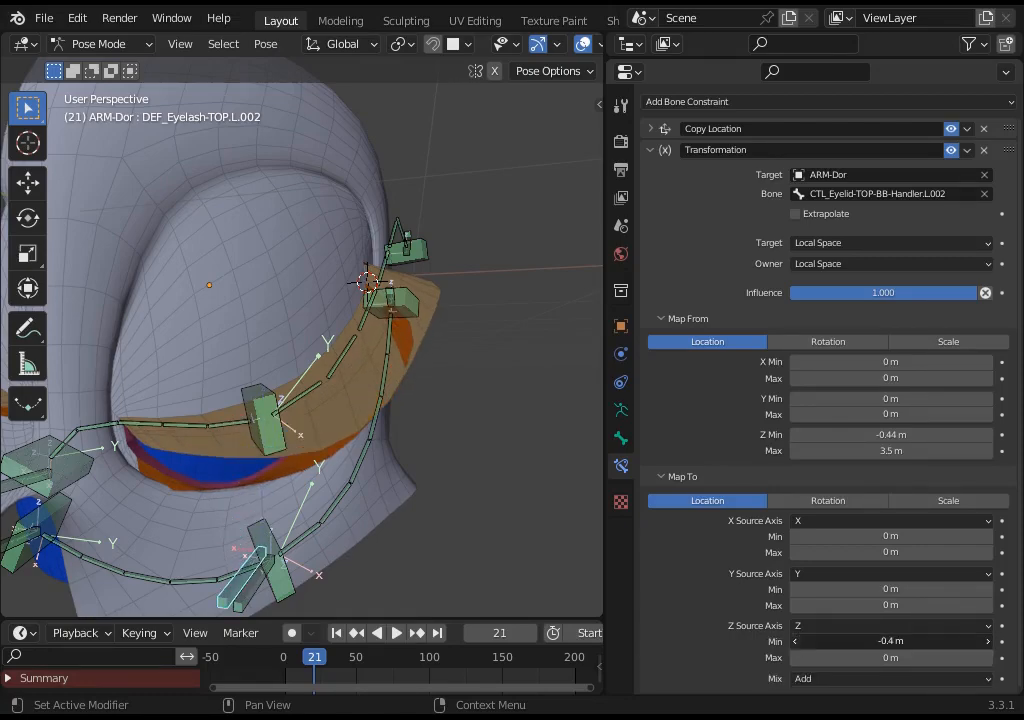
click(794, 642)
click(794, 642)
click(988, 642)
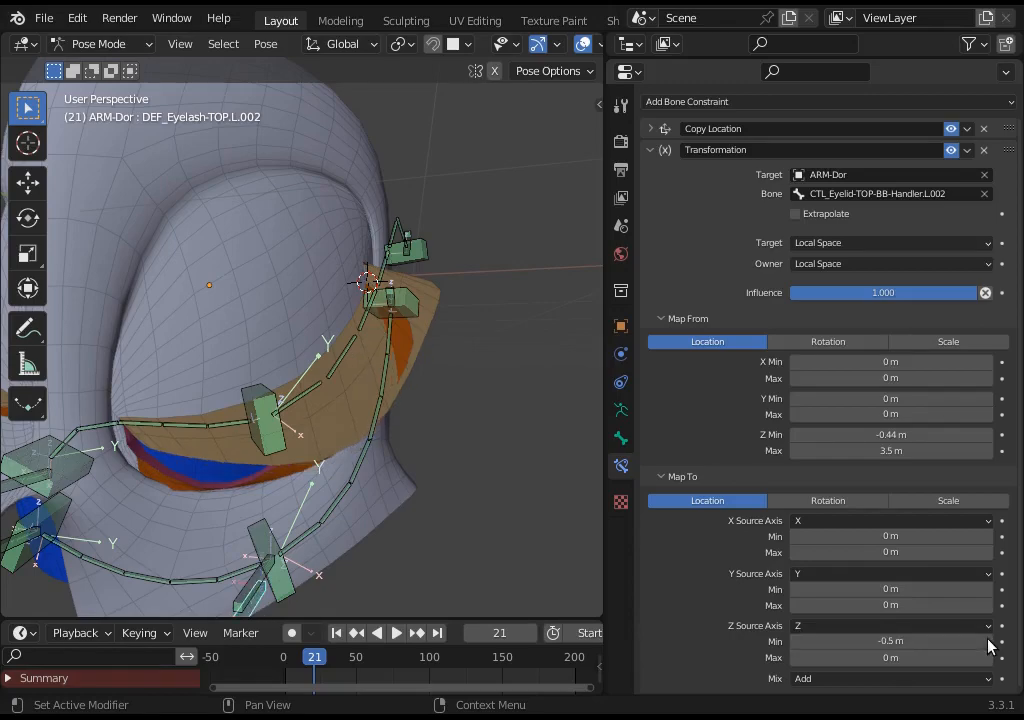
click(796, 642)
Move CTL_Eyelid-TOP-BB-Handler.L.002 up to the middle of the eye to test how the eyelash bone follows
click(261, 437)
key(g)
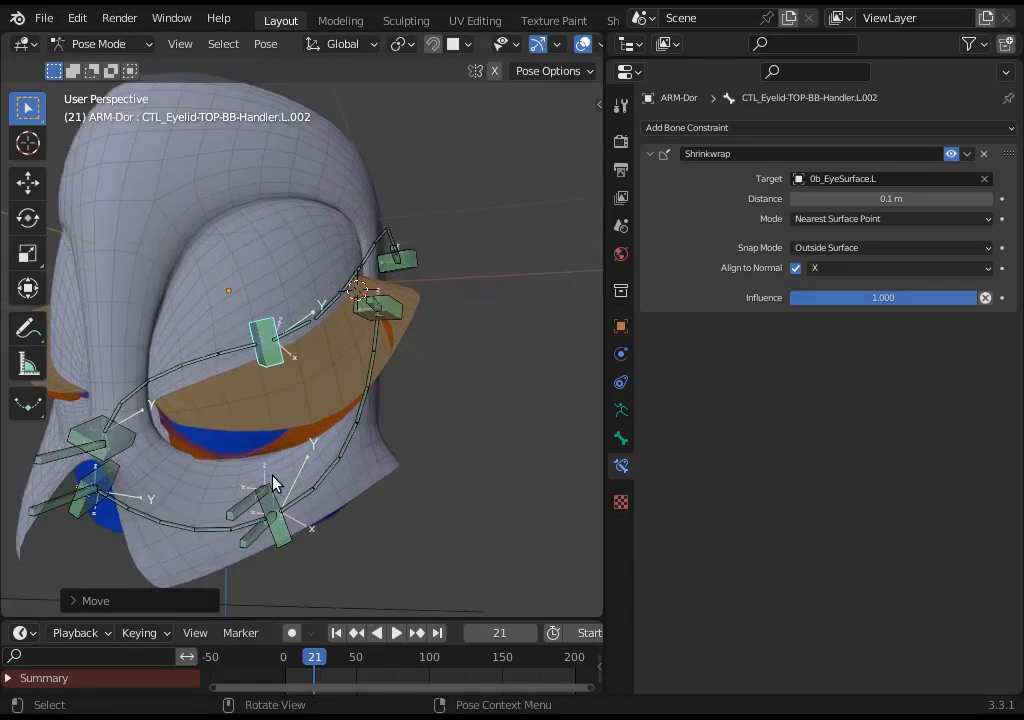
key(g)
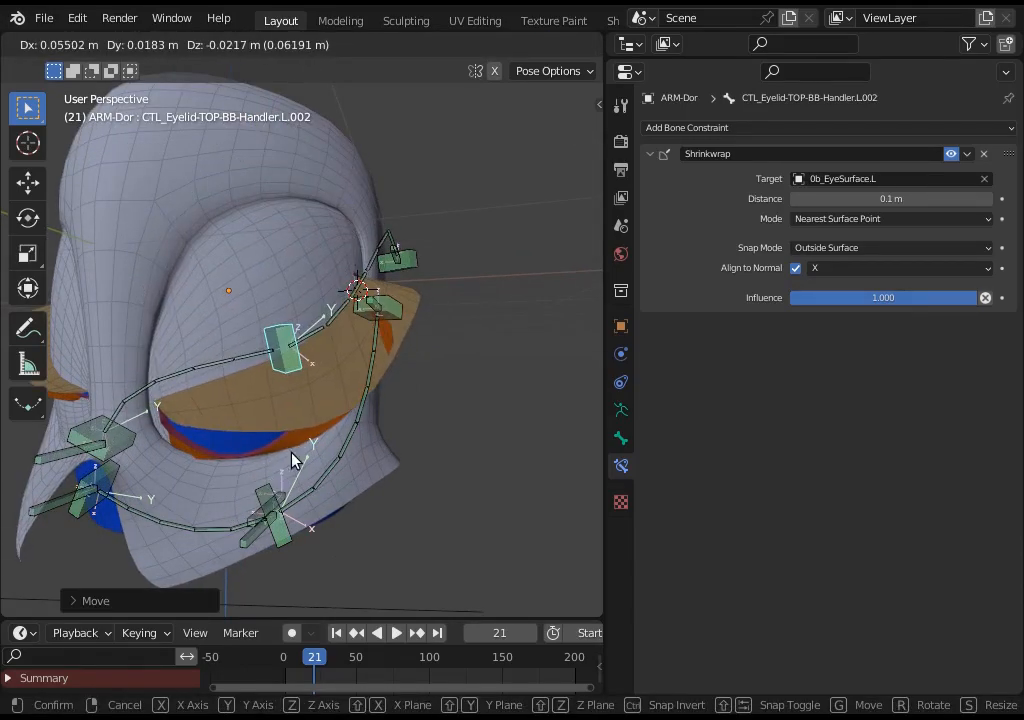
click(245, 530)
Increase the Map To location Z Max of DEF_Eyelash-TOP.L.002's Transformation constraint to 3.2 m
click(245, 530)
scroll(985, 668, down, 1)
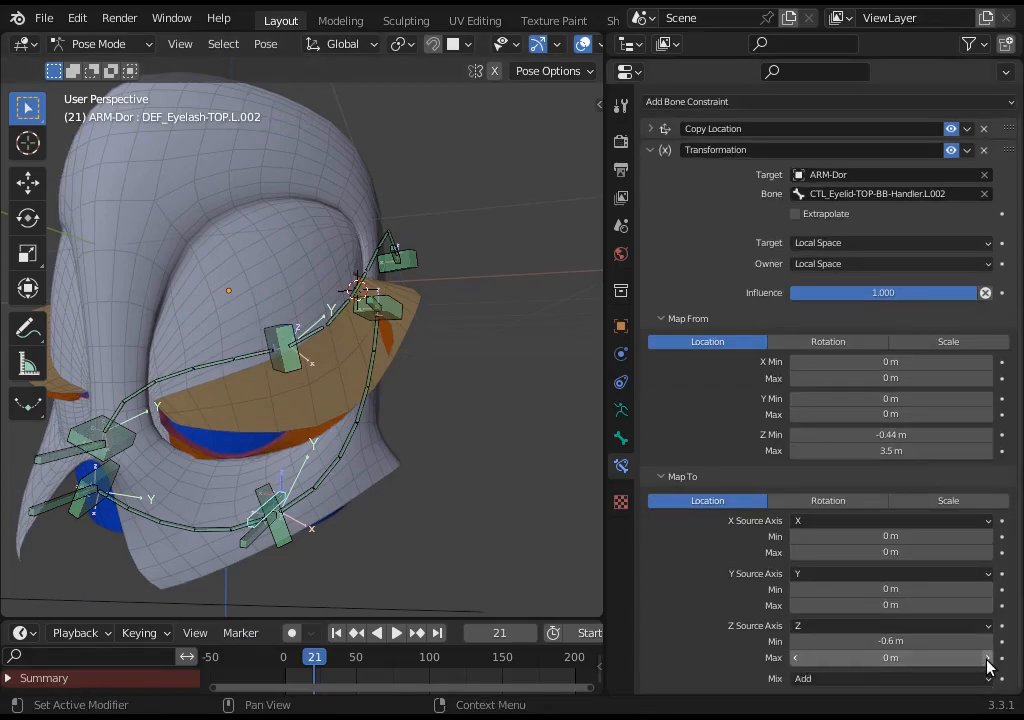
click(988, 660)
click(988, 660)
click(988, 660)
click(988, 660)
click(988, 660)
click(988, 660)
click(988, 660)
click(988, 660)
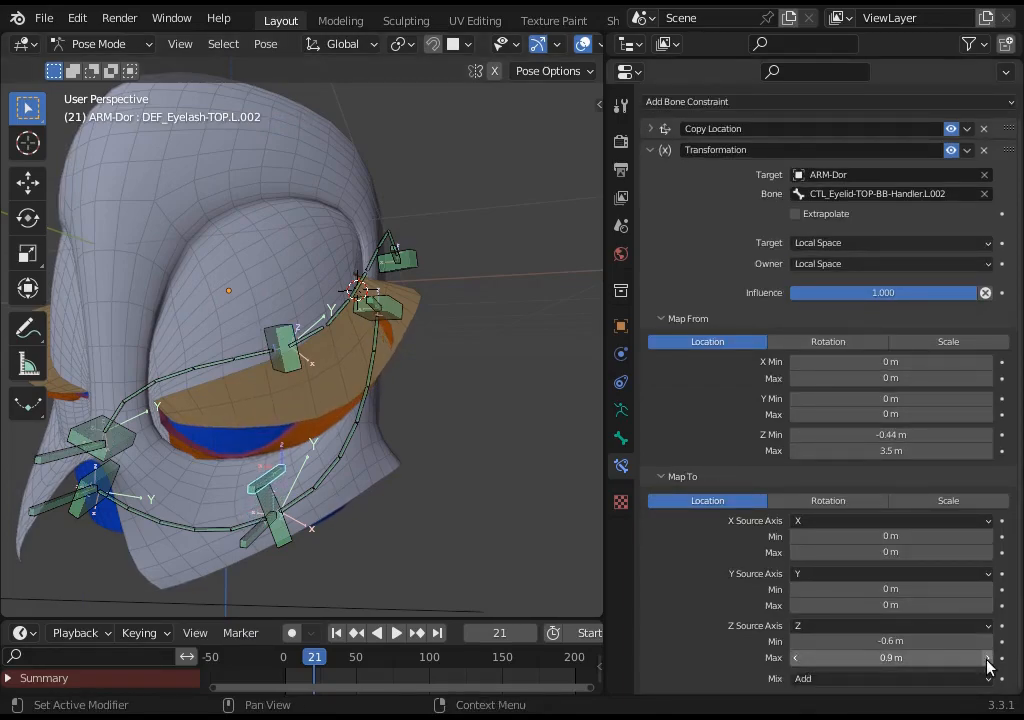
click(988, 658)
click(988, 658)
click(988, 658)
click(988, 658)
click(988, 658)
click(988, 658)
click(988, 658)
click(988, 658)
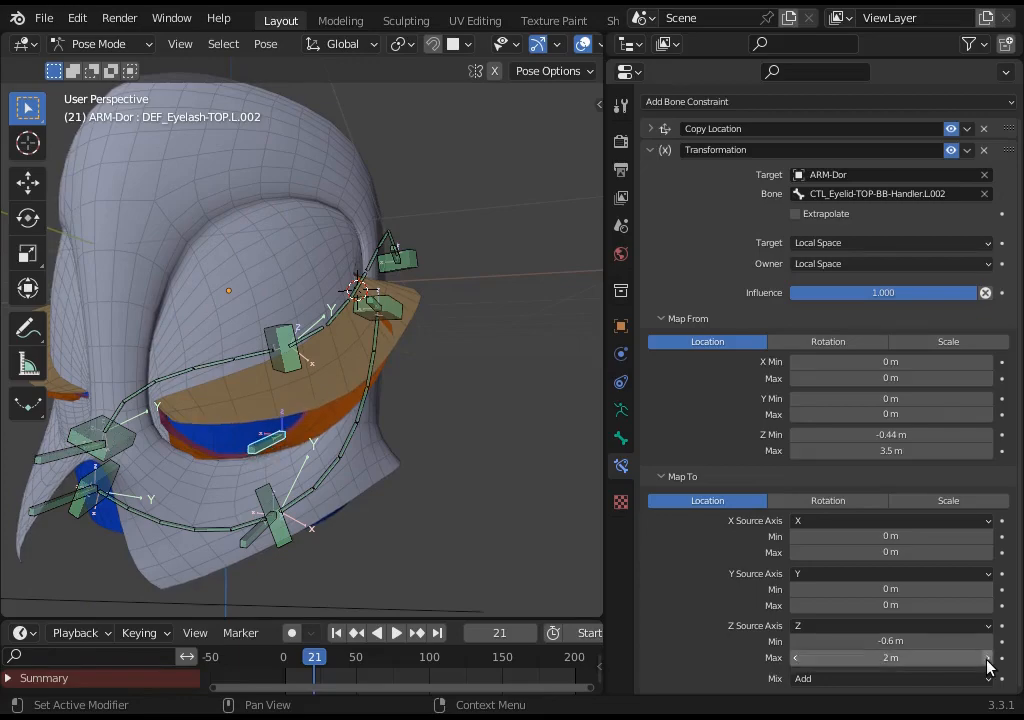
click(988, 658)
click(988, 658)
click(988, 658)
click(988, 658)
click(988, 658)
click(988, 658)
click(988, 658)
click(988, 658)
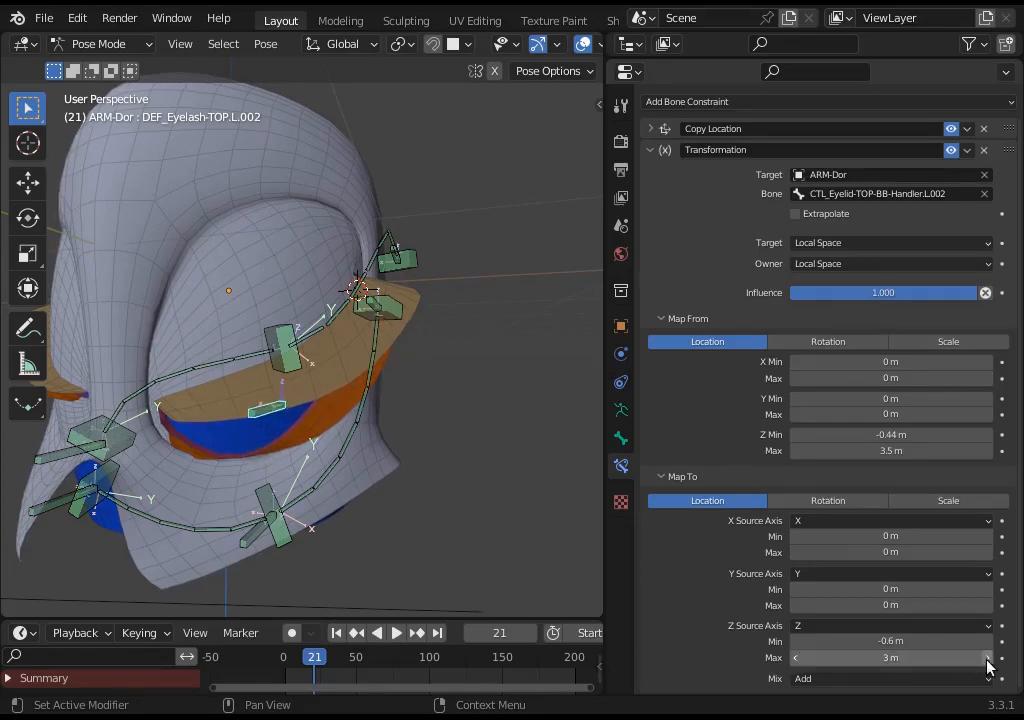
Raise CTL_Eyelid-TOP-BB-Handler.L.002 to the upper rim of the eye opening and reselect DEF_Eyelash-TOP.L.002
click(284, 346)
key(g)
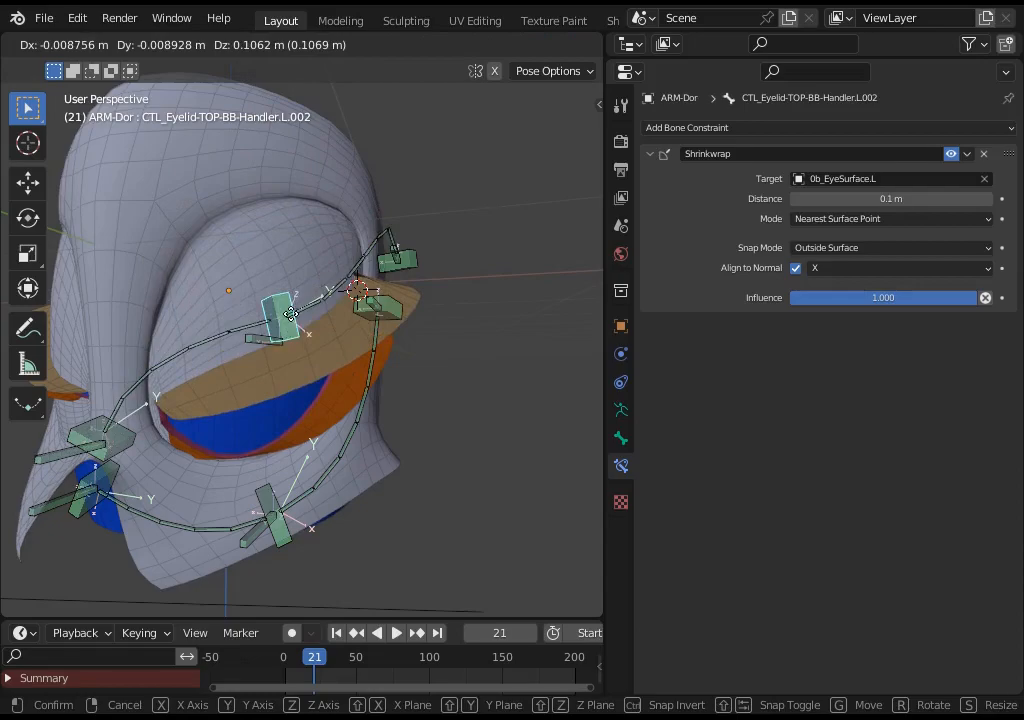
click(272, 162)
click(258, 135)
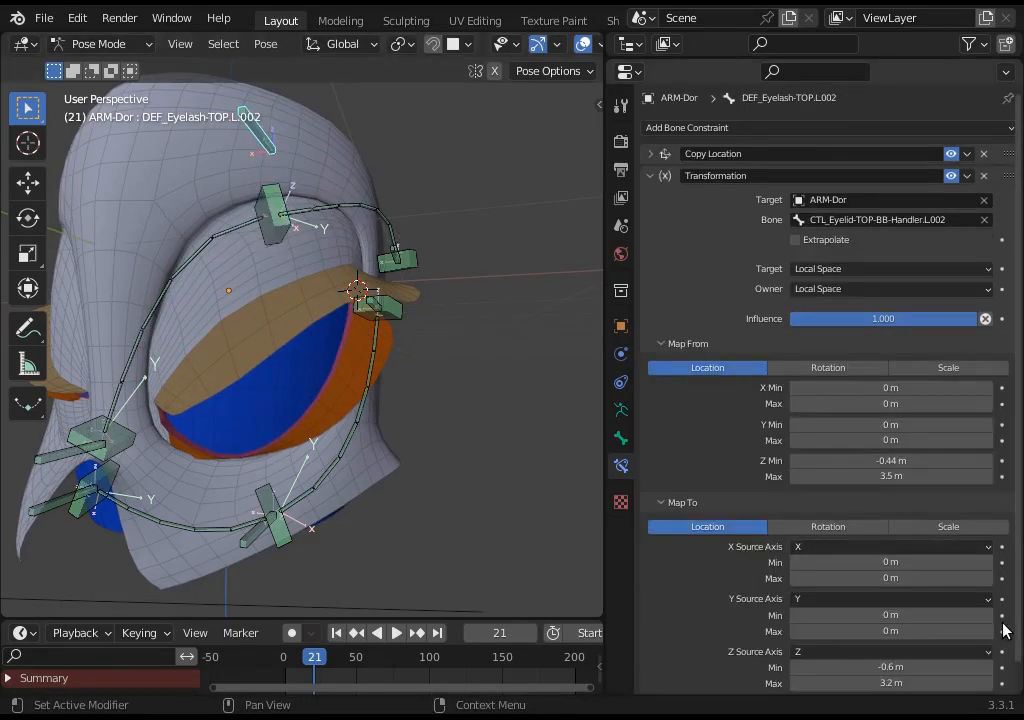
Increase the Map To location Z Max of DEF_Eyelash-TOP.L.002's Transformation constraint to 3.8 m
click(988, 684)
click(988, 684)
click(988, 684)
click(988, 684)
click(988, 684)
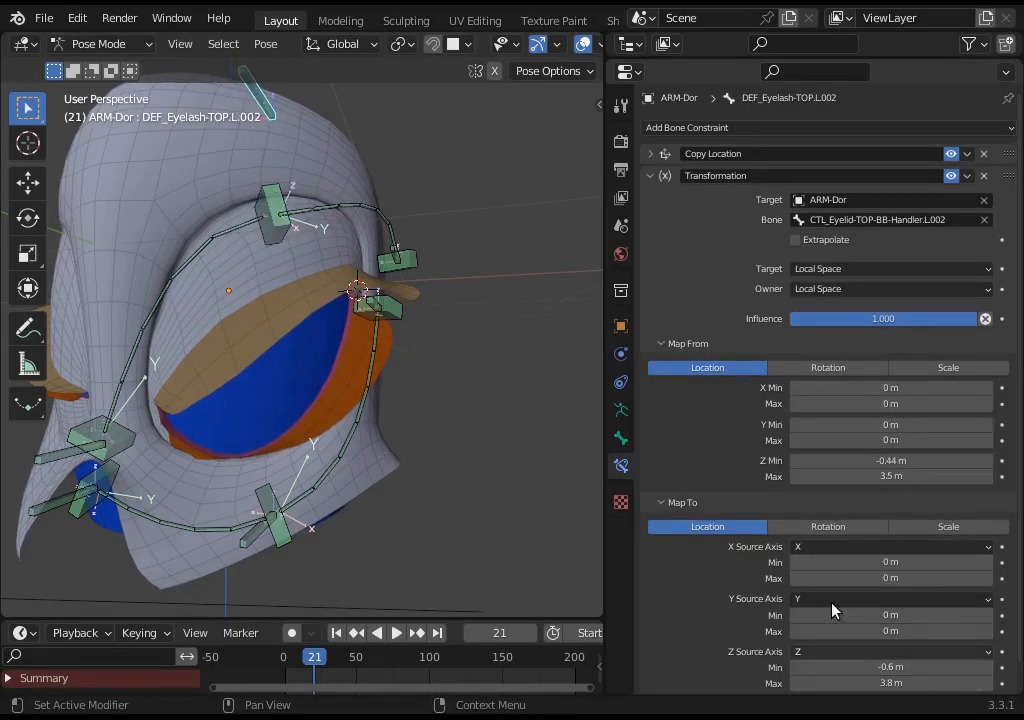
Try a Map To location Z Min of -0.4 m with the eyelid handler lowered to the middle of the eye, and restore -0.6 m
click(988, 668)
click(988, 668)
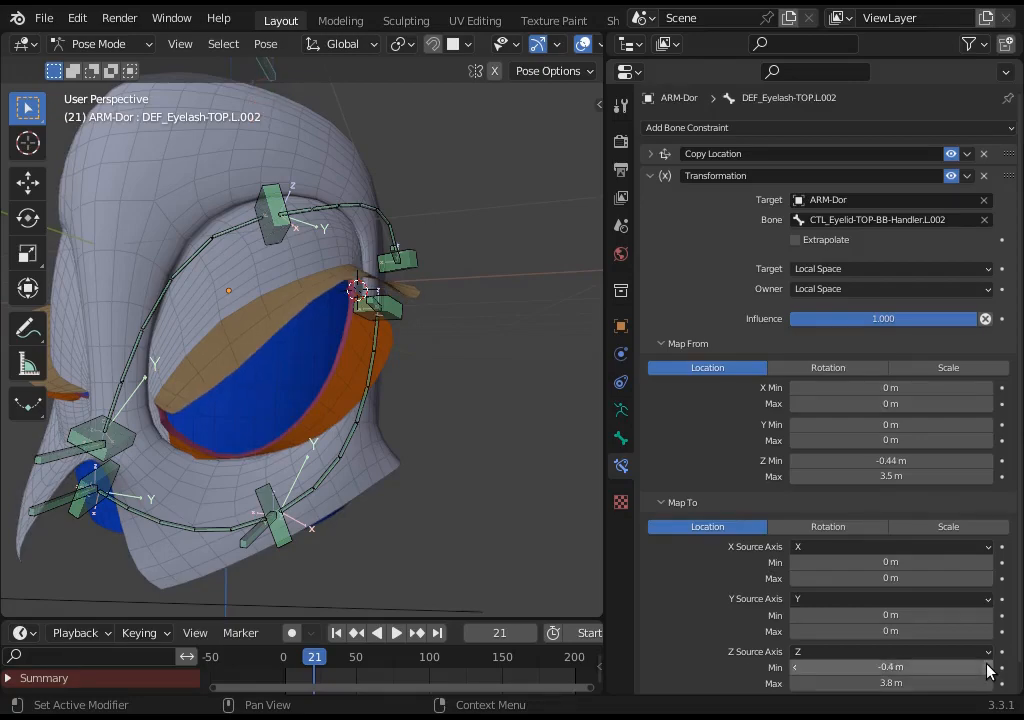
click(272, 211)
key(g)
click(279, 354)
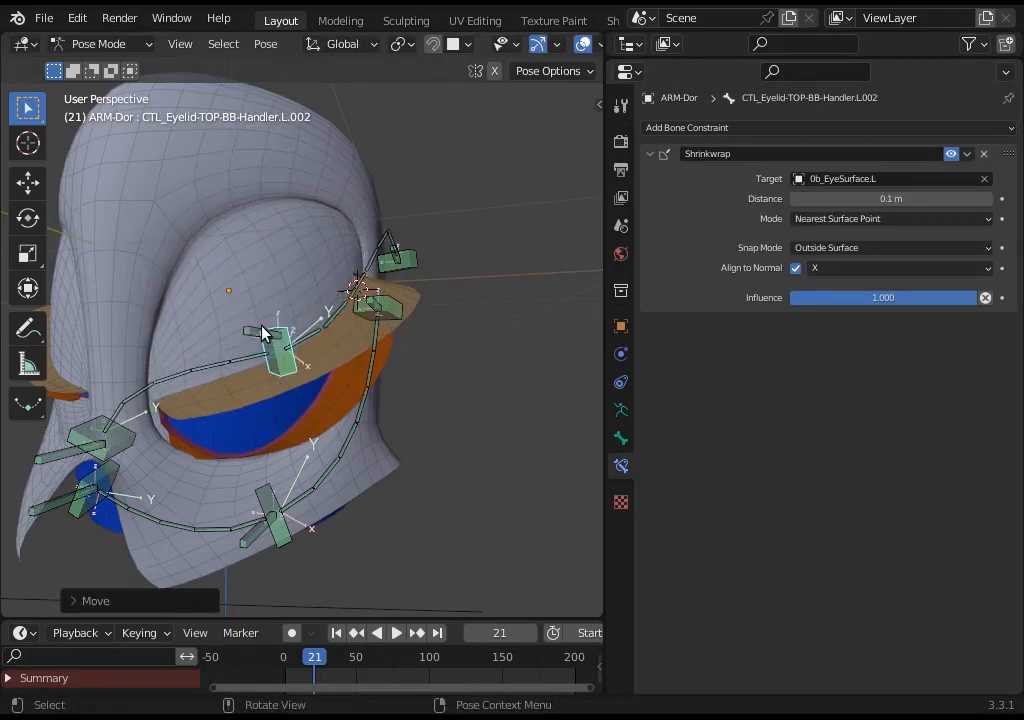
click(263, 333)
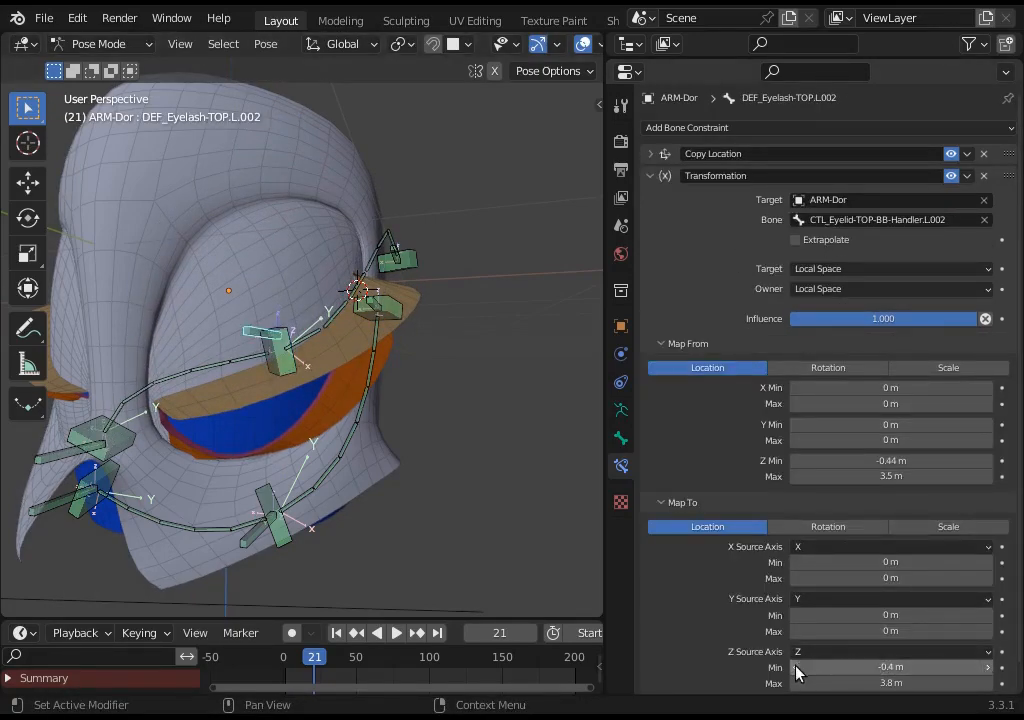
Move CTL_Eyelid-TOP-BB-Handler.L.002 up and down over the eye to test the eyelash, and reselect DEF_Eyelash-TOP.L.002
click(285, 376)
key(g)
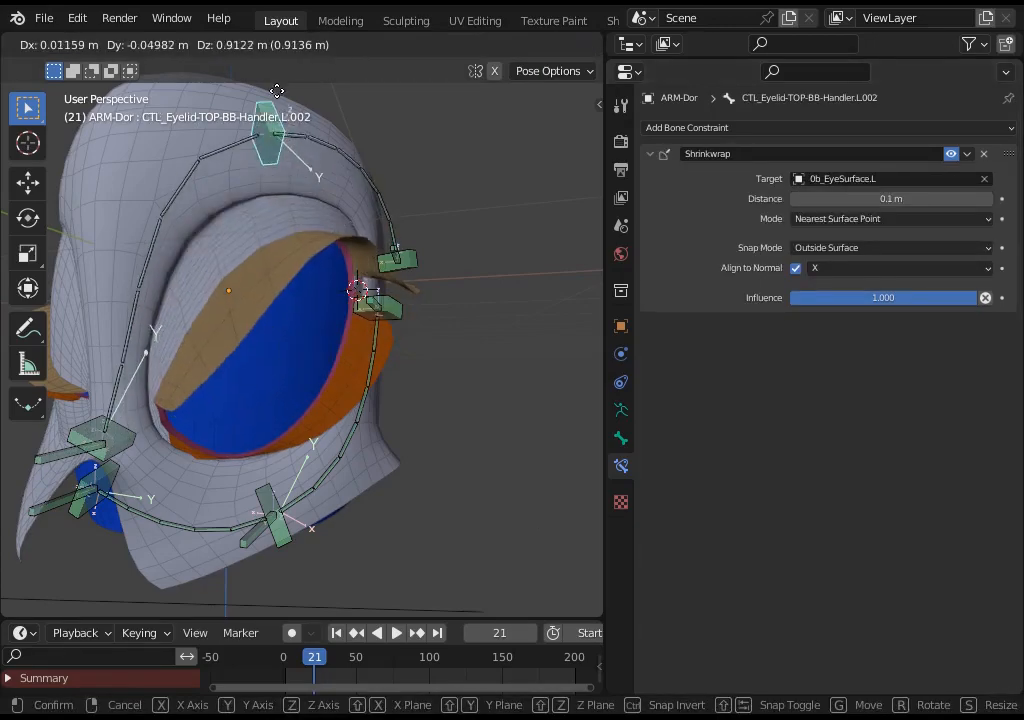
click(246, 376)
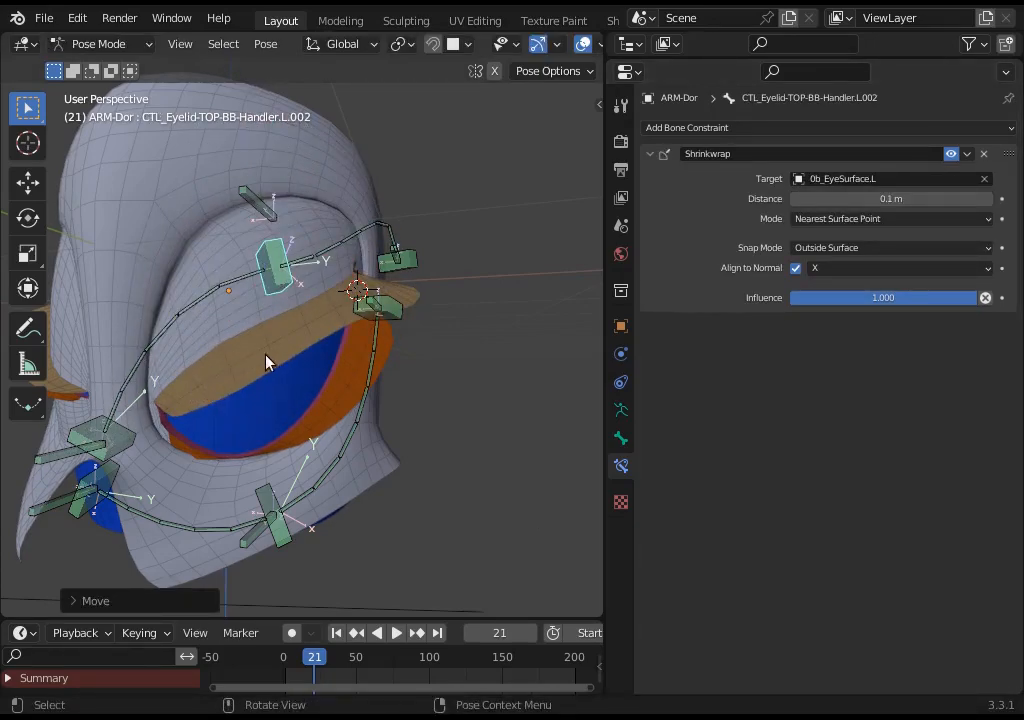
key(g)
click(278, 330)
click(266, 258)
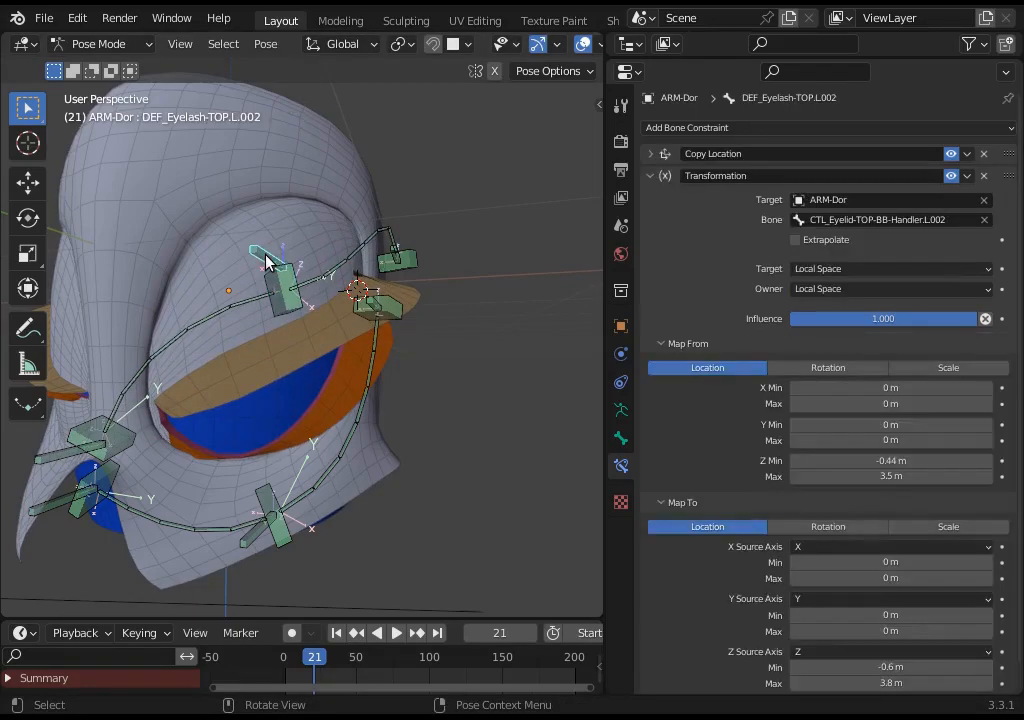
Edit the 0a_Dorothy mesh to select only the outer edge loop of the upper eyelash, and return to Object Mode
key(ctrl+Tab)
click(294, 191)
key(Tab)
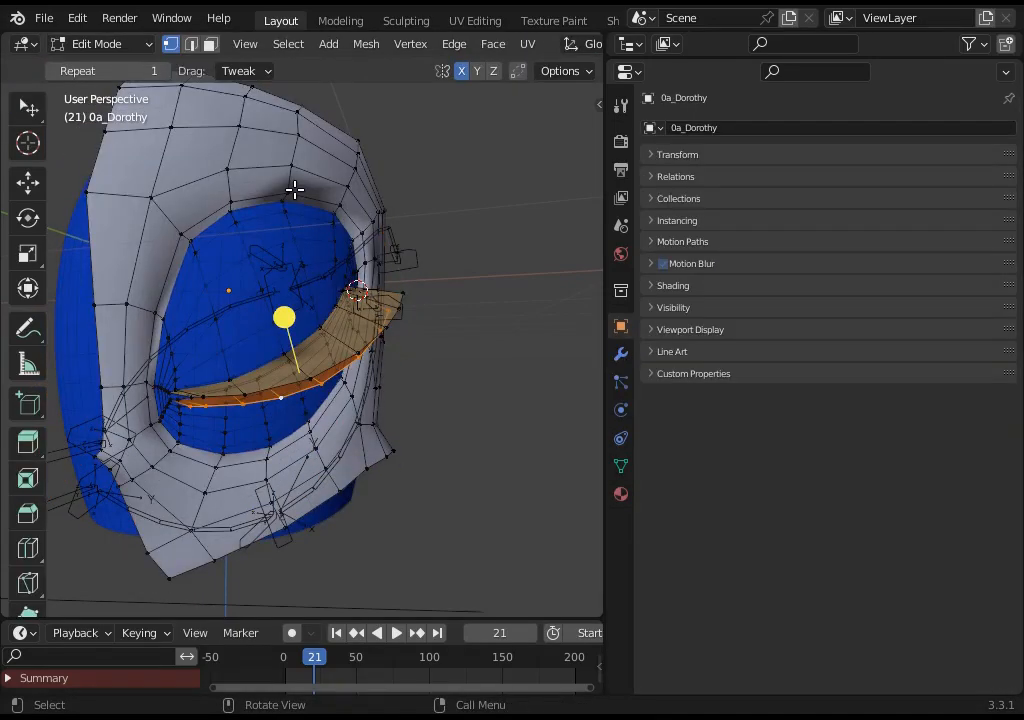
key(alt+a)
scroll(283, 388, up, 2)
key(2)
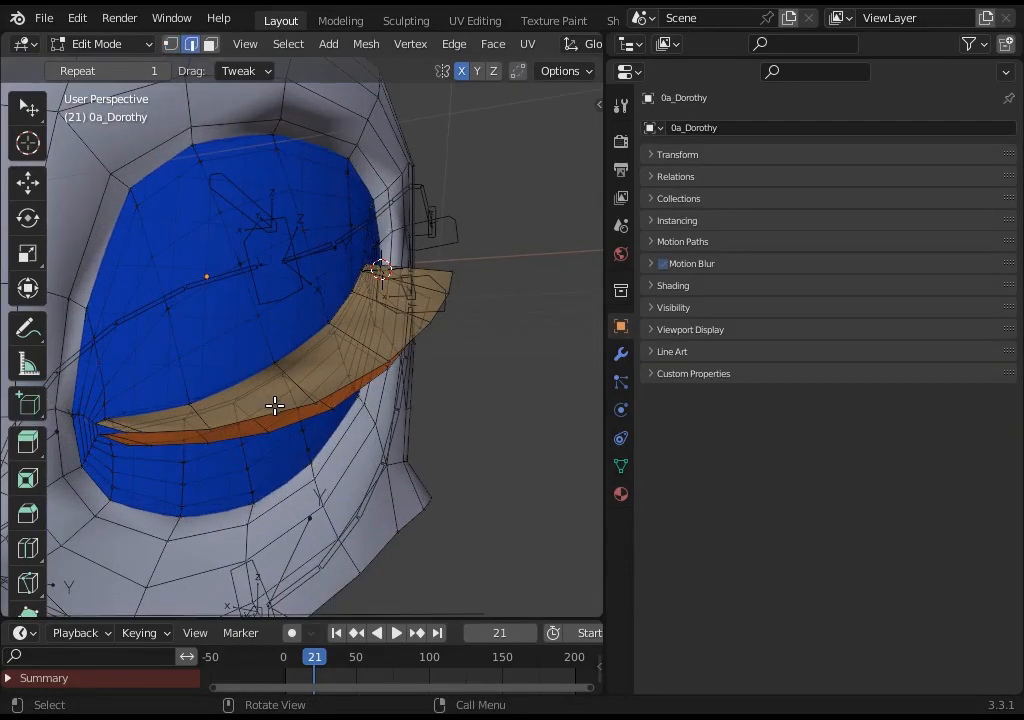
key(Tab)
Select ARM-Dor together with 0a_Dorothy and enter Weight Paint mode with vertex selection masking
middle_drag(320, 423, 298, 346)
click(283, 274)
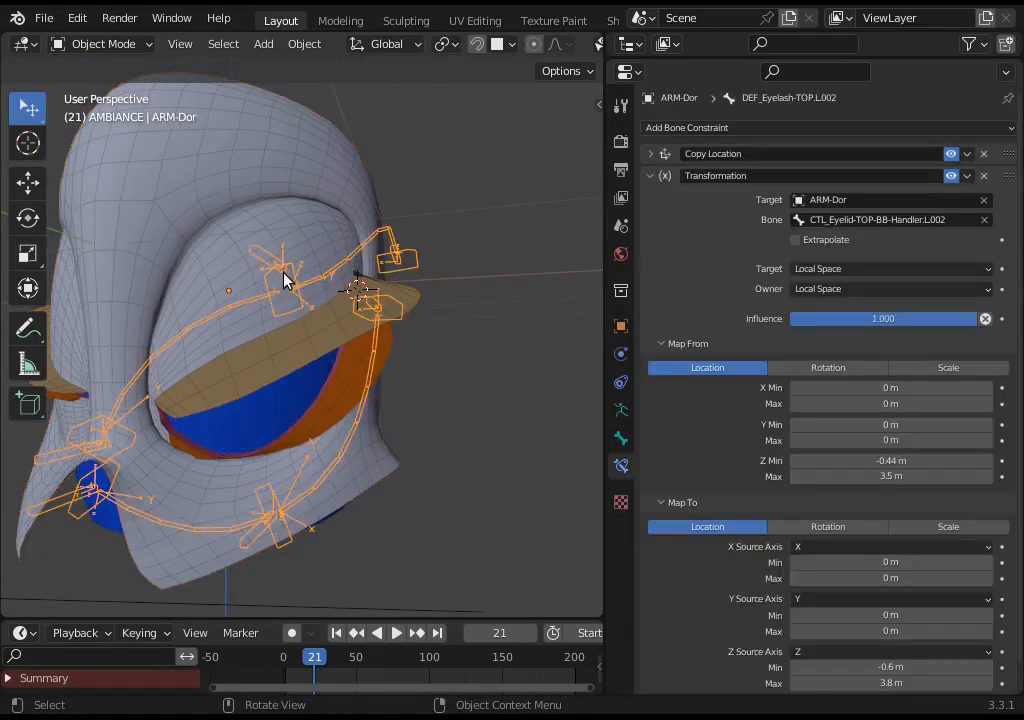
shift+click(215, 200)
key(ctrl+Tab)
key(w)
key(v)
mouse_move(274, 312)
middle_down()
mouse_move(293, 341)
mouse_move(299, 384)
mouse_move(297, 309)
mouse_move(320, 343)
mouse_move(301, 349)
mouse_move(328, 343)
middle_up()
key(v)
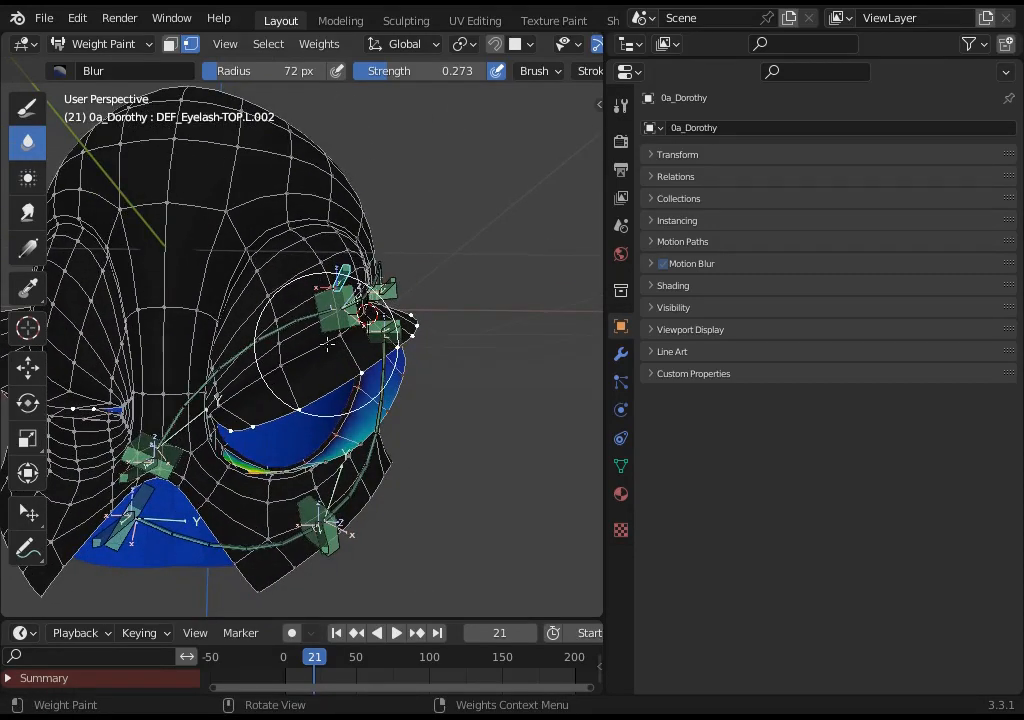
Pick DEF_Eyelash-TOP.L.002 as the bone to weight paint, keeping painting masked to the selected eyelash vertices
key(v)
ctrl+click(340, 279)
middle_drag(340, 280, 277, 409)
key(v)
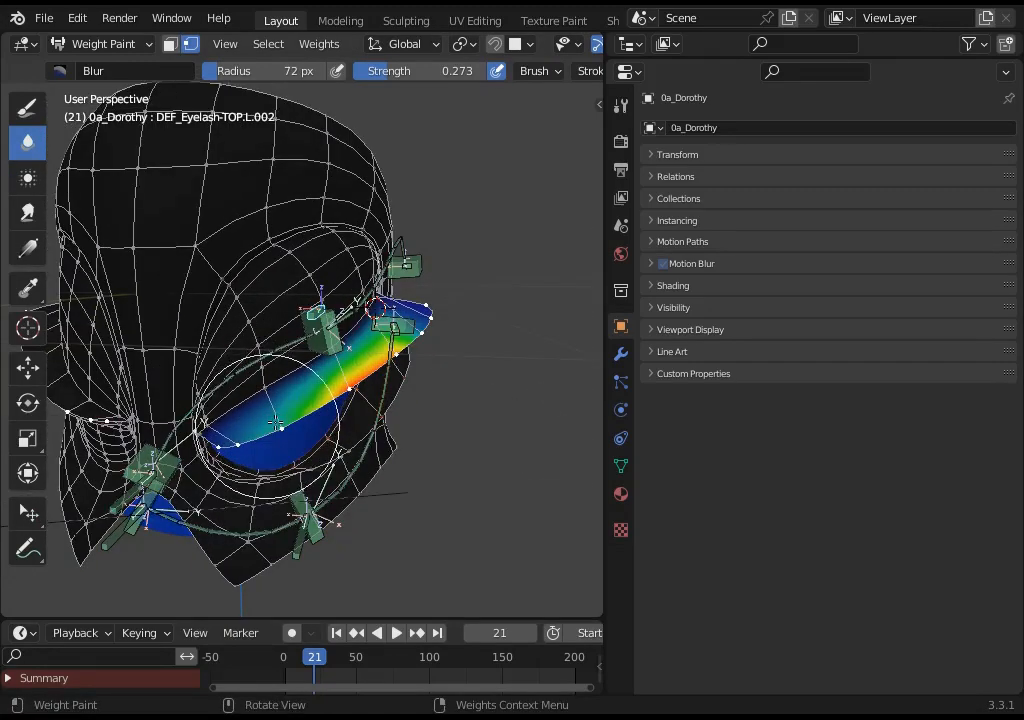
Smear DEF_Eyelash-TOP.L.002's weights along the upper eyelash edge and strengthen its middle with the Draw brush at weight 1.000
click(27, 208)
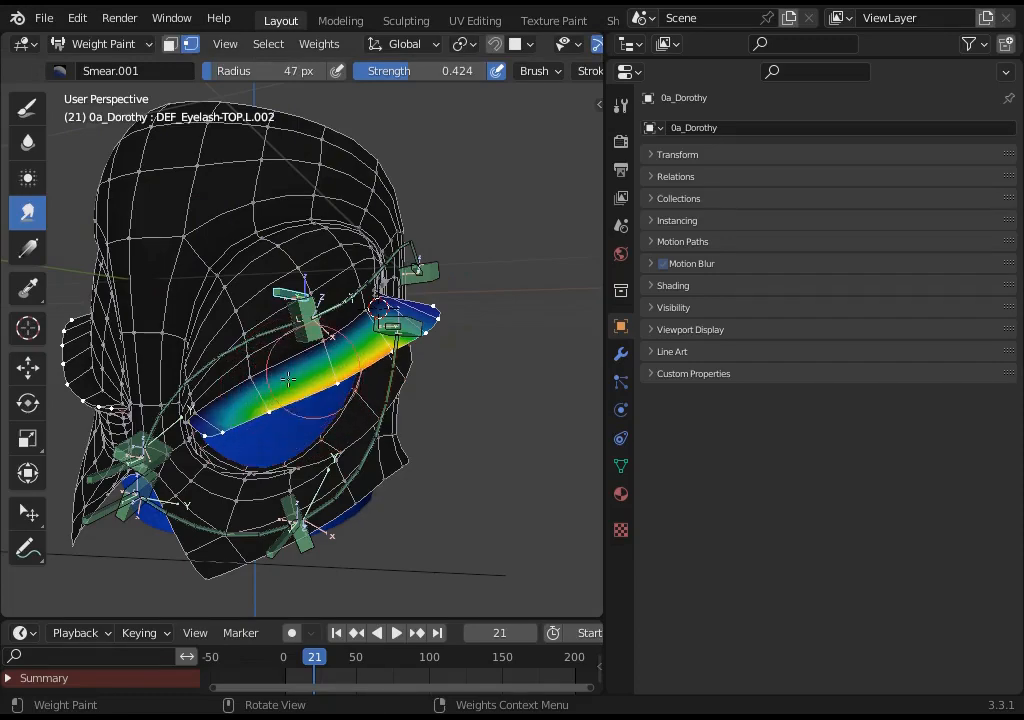
key(ctrl+f)
click(226, 212)
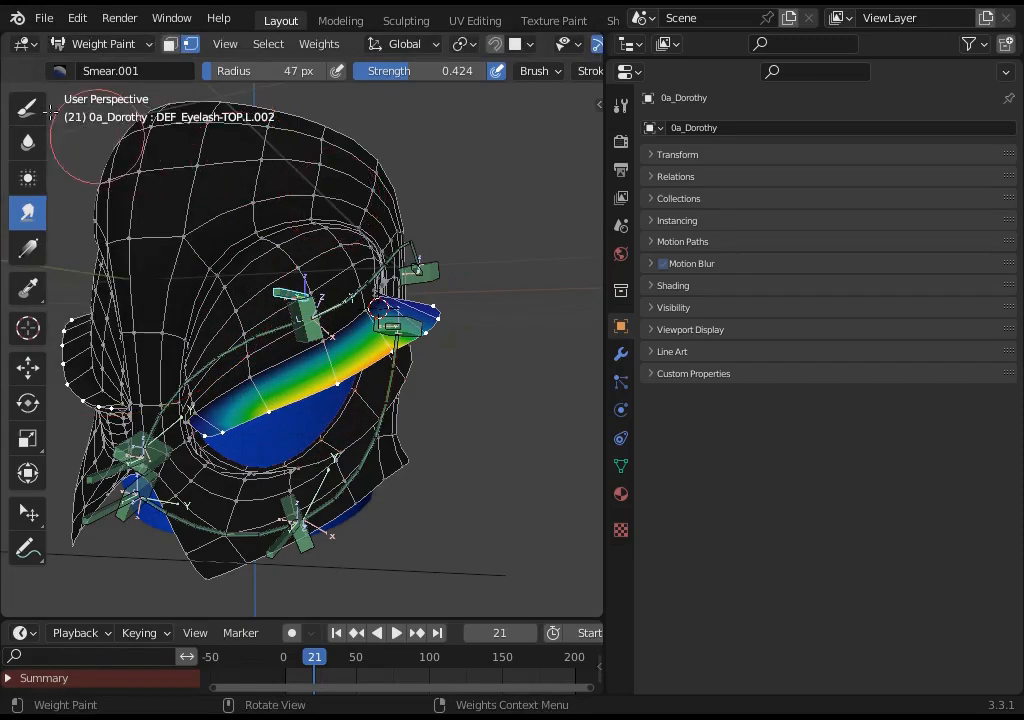
click(28, 104)
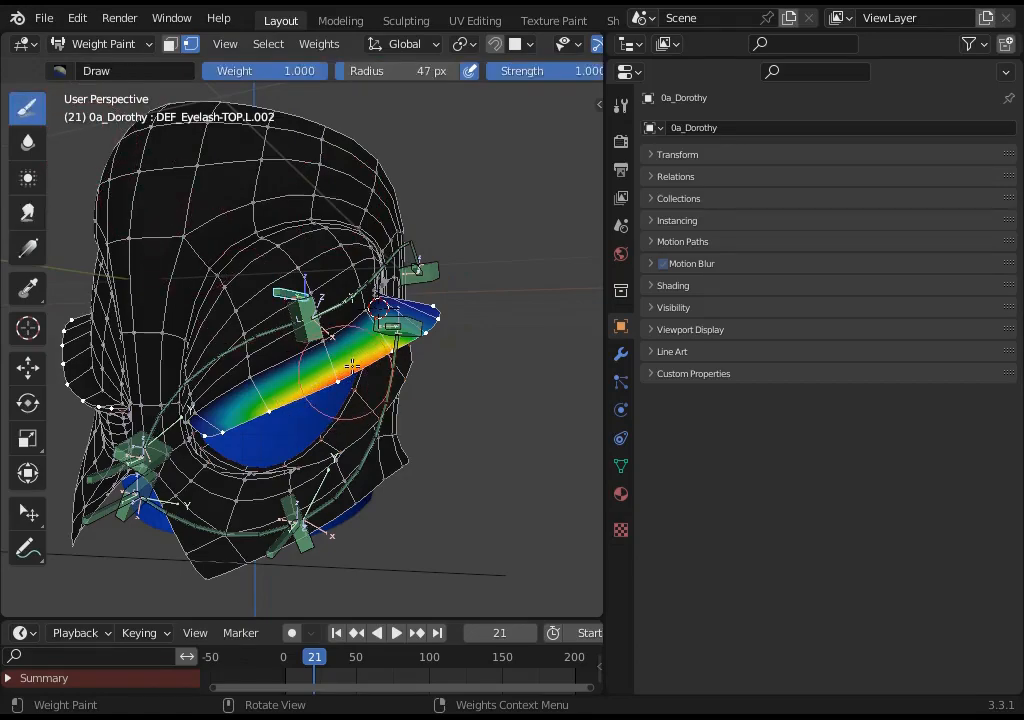
middle_drag(352, 366, 345, 347)
middle_drag(287, 381, 272, 393)
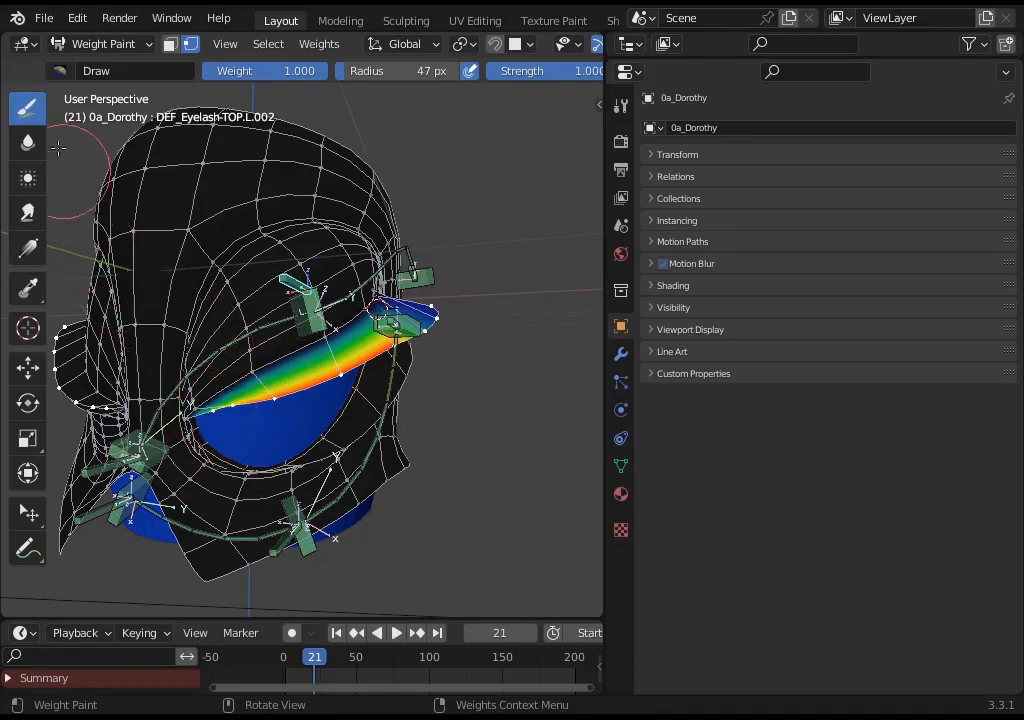
Set the Blur brush strength to 0.339 and soften DEF_Eyelash-TOP.L.002's weights near the inner end of the eyelash edge
click(28, 142)
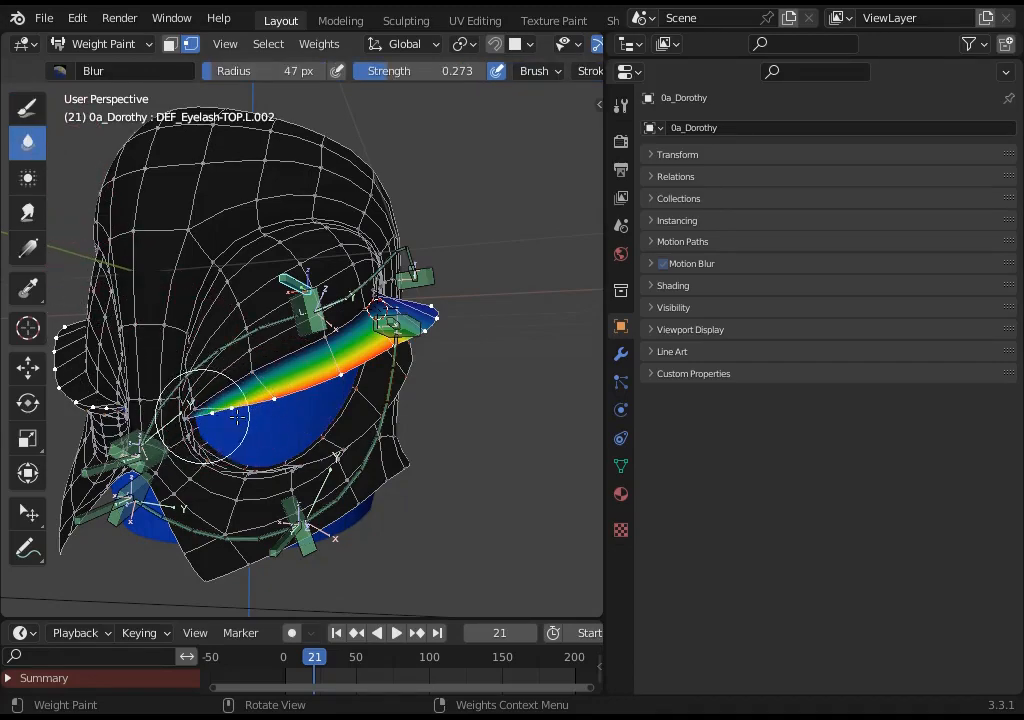
key(ctrl+f)
key(Escape)
key(shift+f)
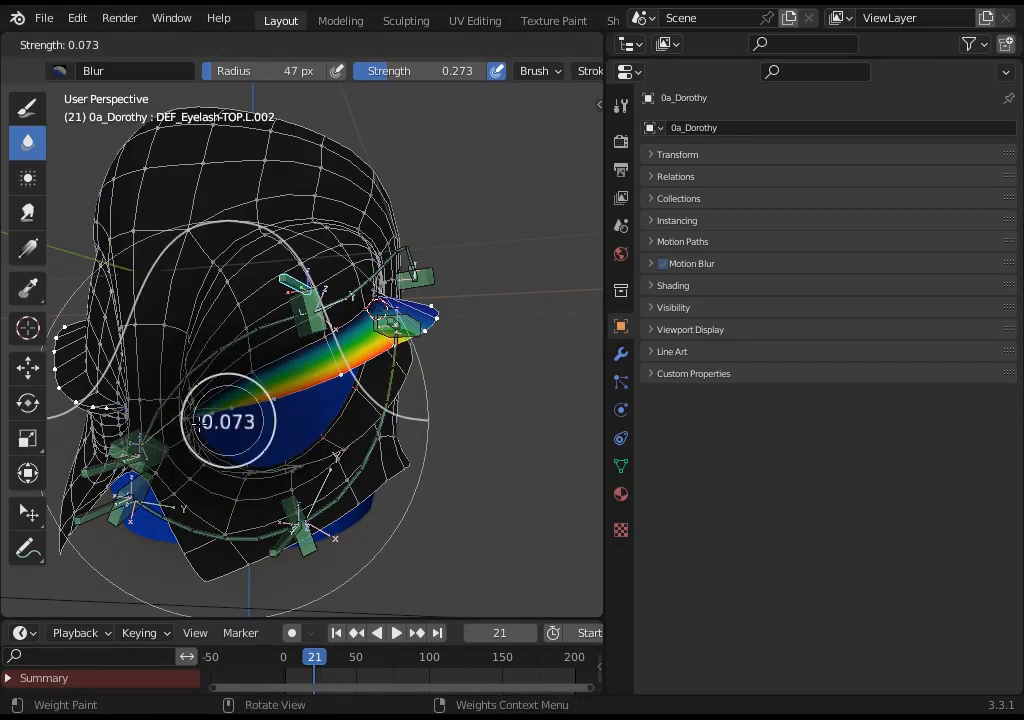
click(245, 408)
middle_drag(231, 410, 310, 400)
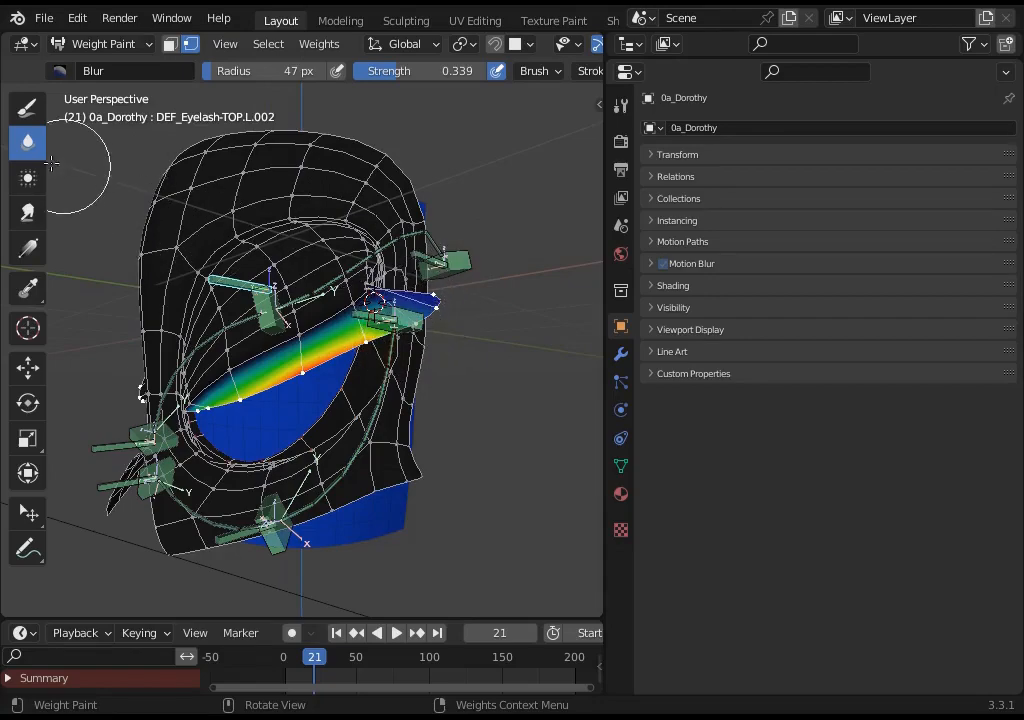
Try to smear DEF_Eyelash-TOP.L.002's weights onto the outer corner of the eyelash, and undo the stroke
click(27, 212)
drag(383, 330, 367, 334)
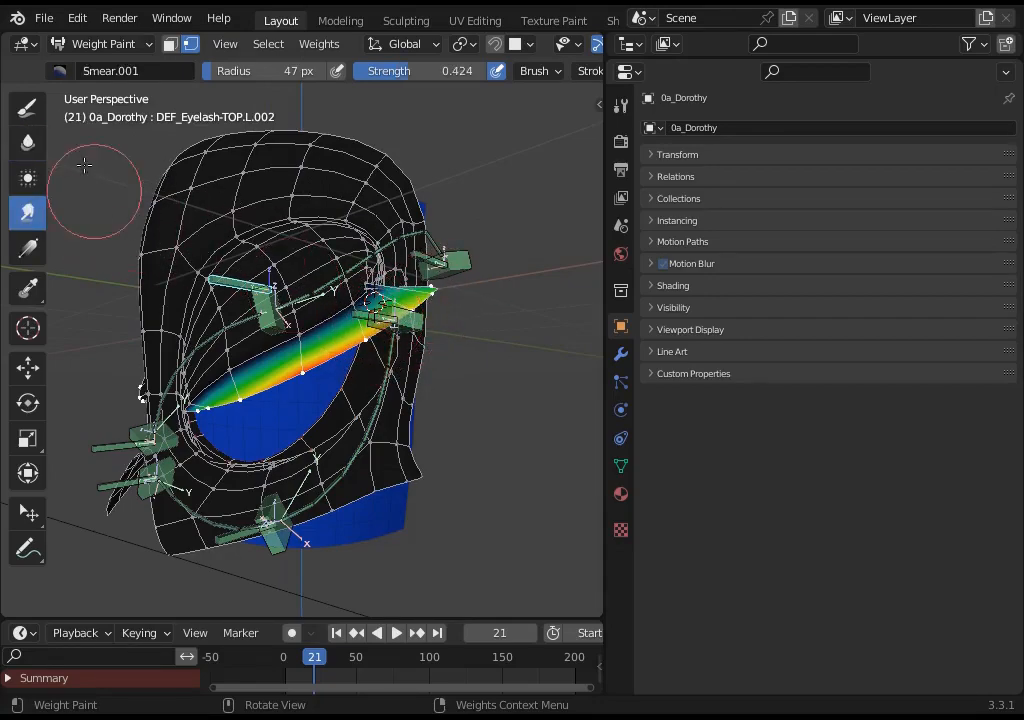
click(28, 109)
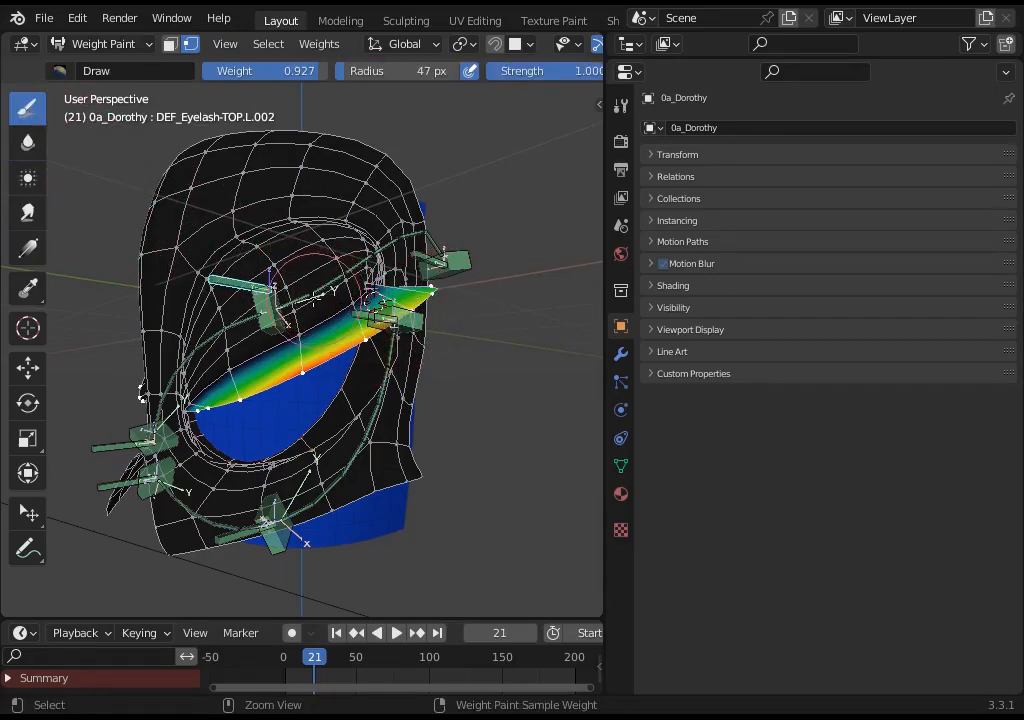
key(ctrl+z)
Lower the Smear strength, spread DEF_Eyelash-TOP.L.002's weights lightly onto the outer eyelash corner, and blur the transition
key(shift+f)
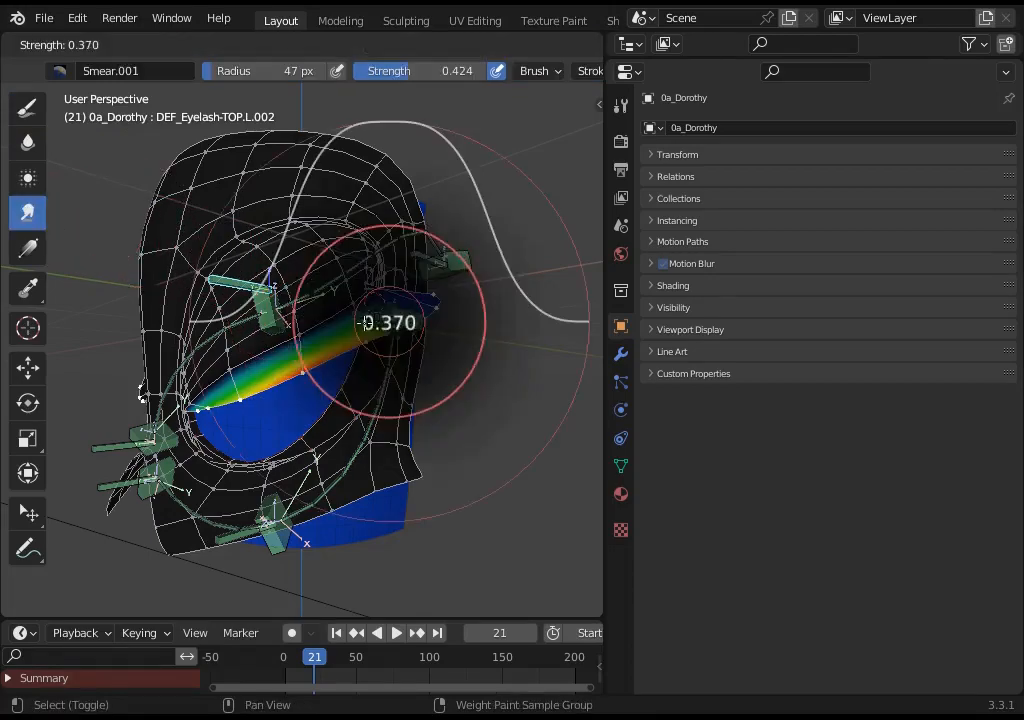
click(355, 325)
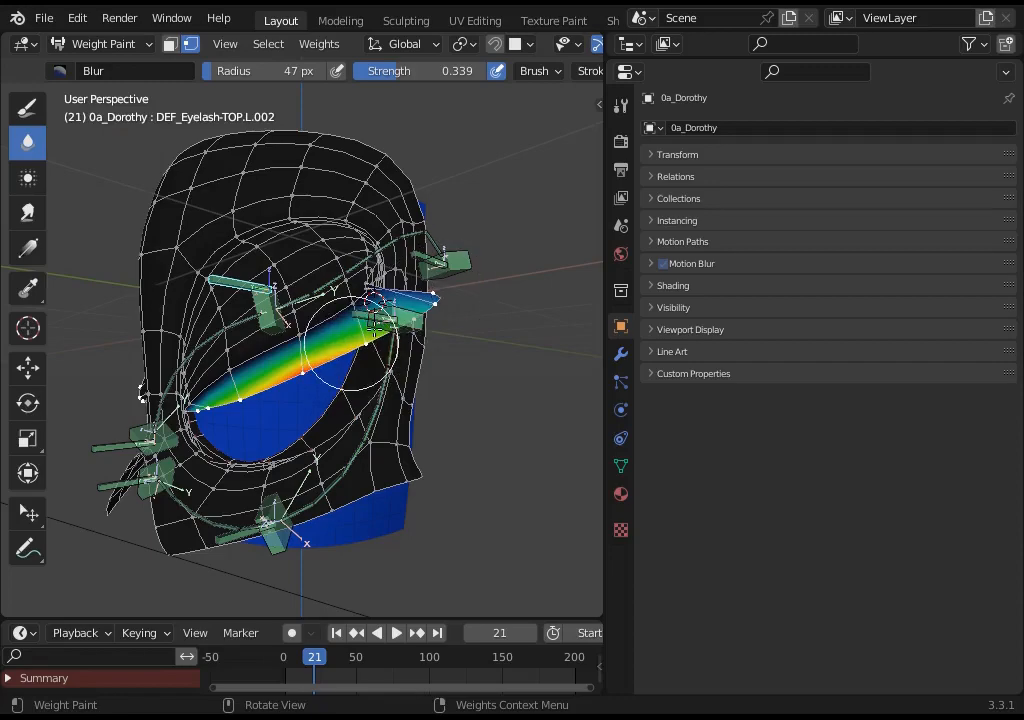
middle_drag(461, 288, 256, 384)
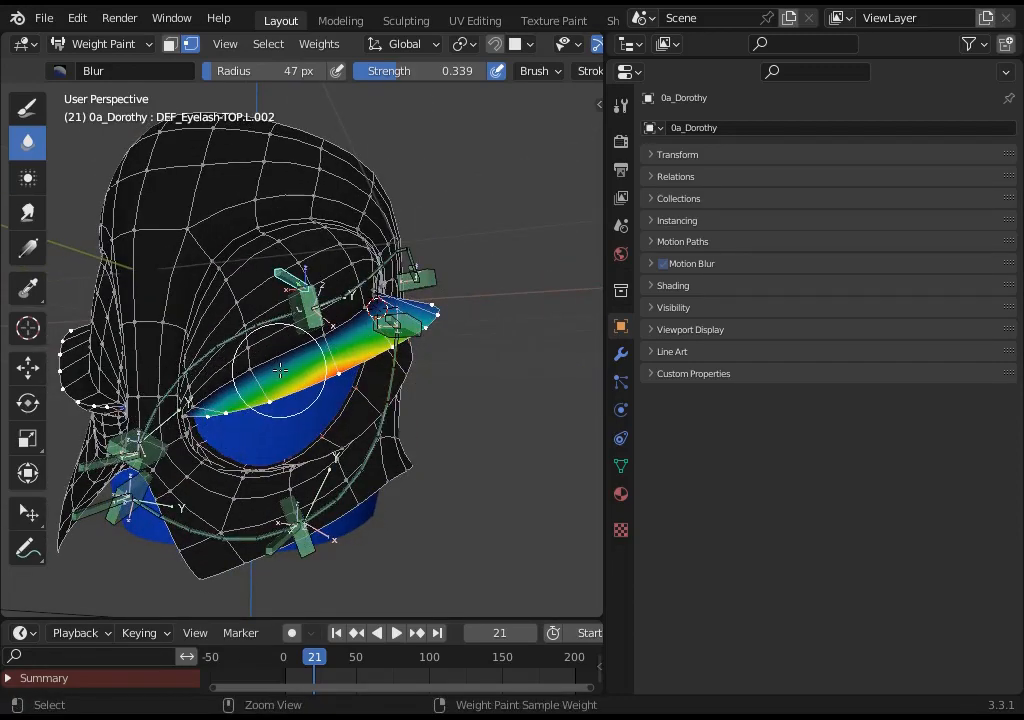
Return to Pose Mode on ARM-Dor and move CTL_Eyelid-TOP-BB-Handler.L.002 up and down the eye to test the eyelash weights
key(ctrl+Tab)
click(306, 326)
key(ctrl+Tab)
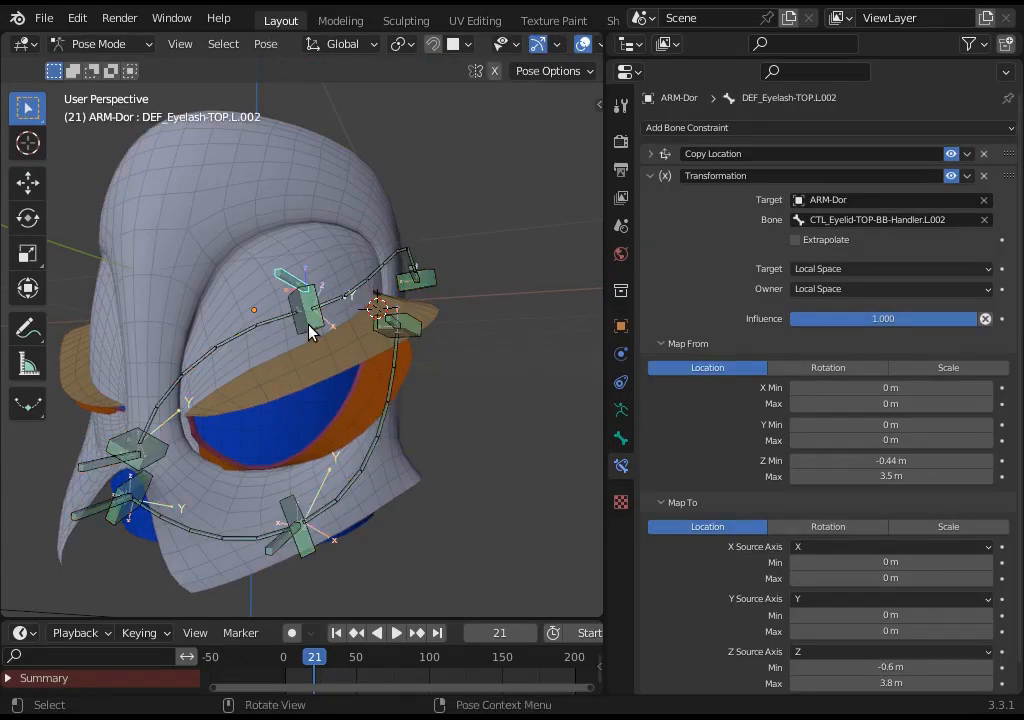
click(310, 333)
key(g)
click(317, 284)
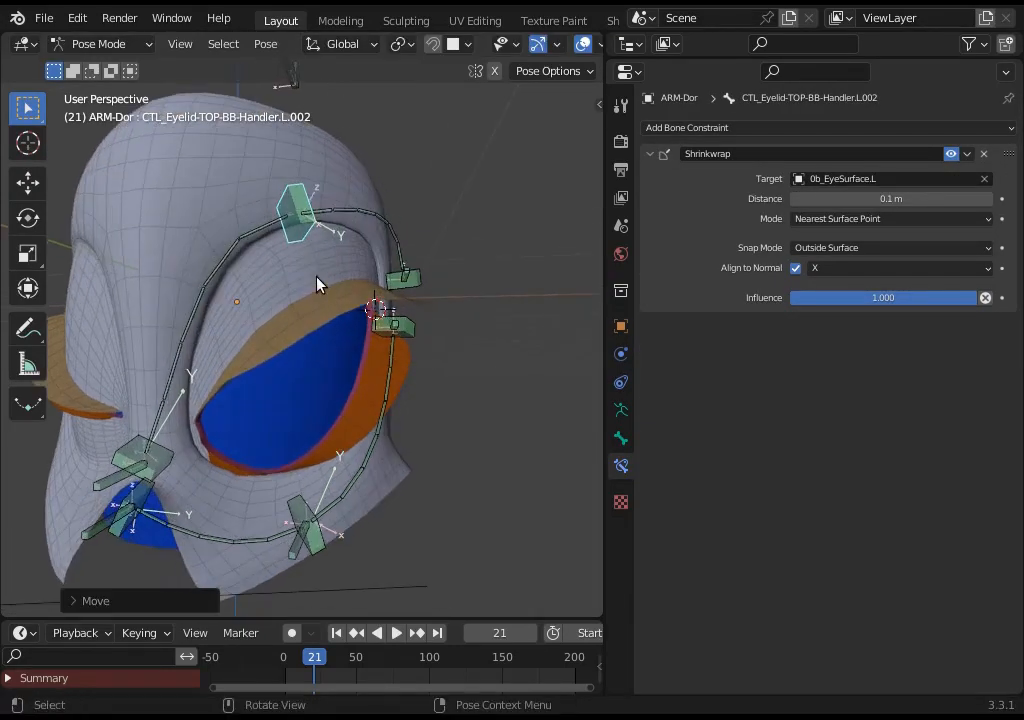
key(g)
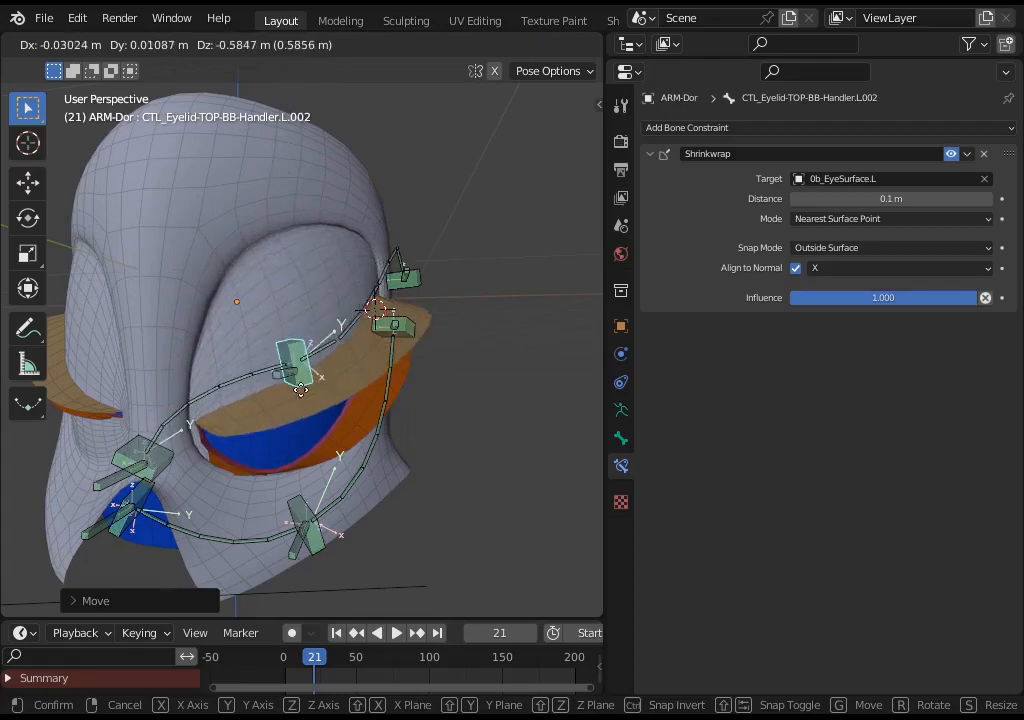
click(304, 377)
Leave Pose Mode, select ARM-Dor with 0a_Dorothy, and reenter Weight Paint mode
key(ctrl+Tab)
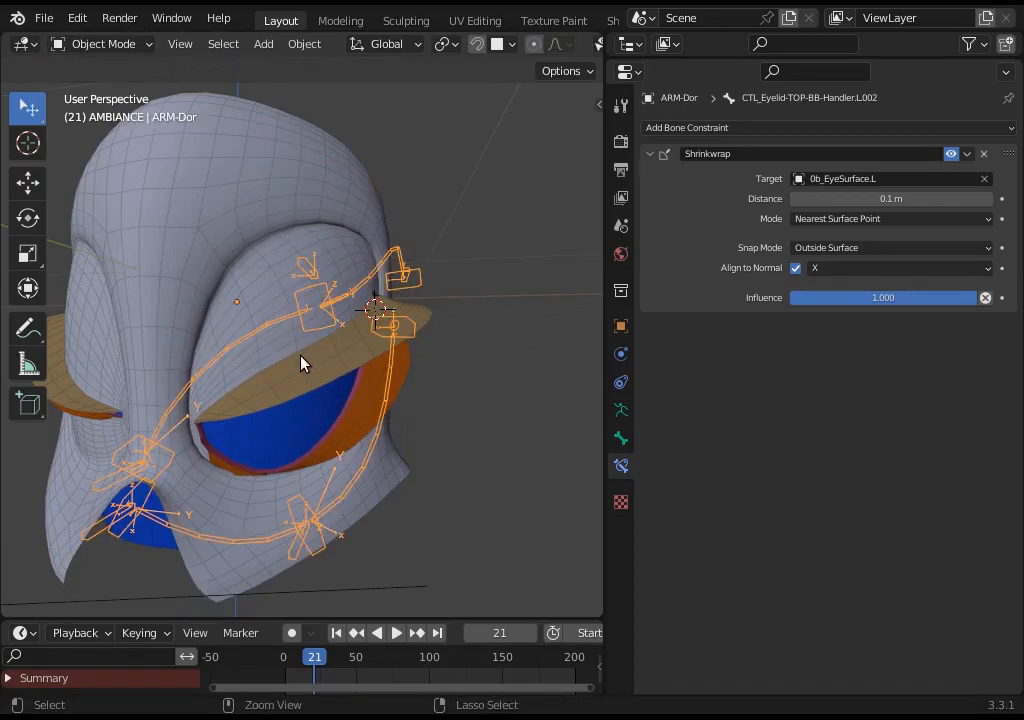
click(161, 463)
click(165, 467)
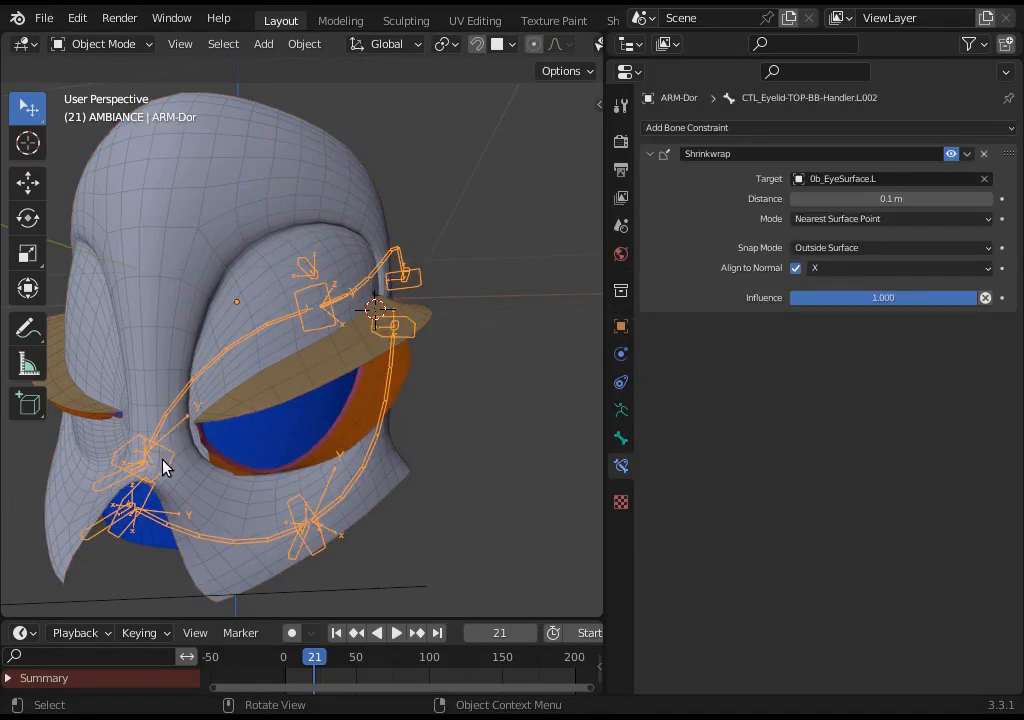
shift+click(265, 300)
key(ctrl+Tab)
click(142, 224)
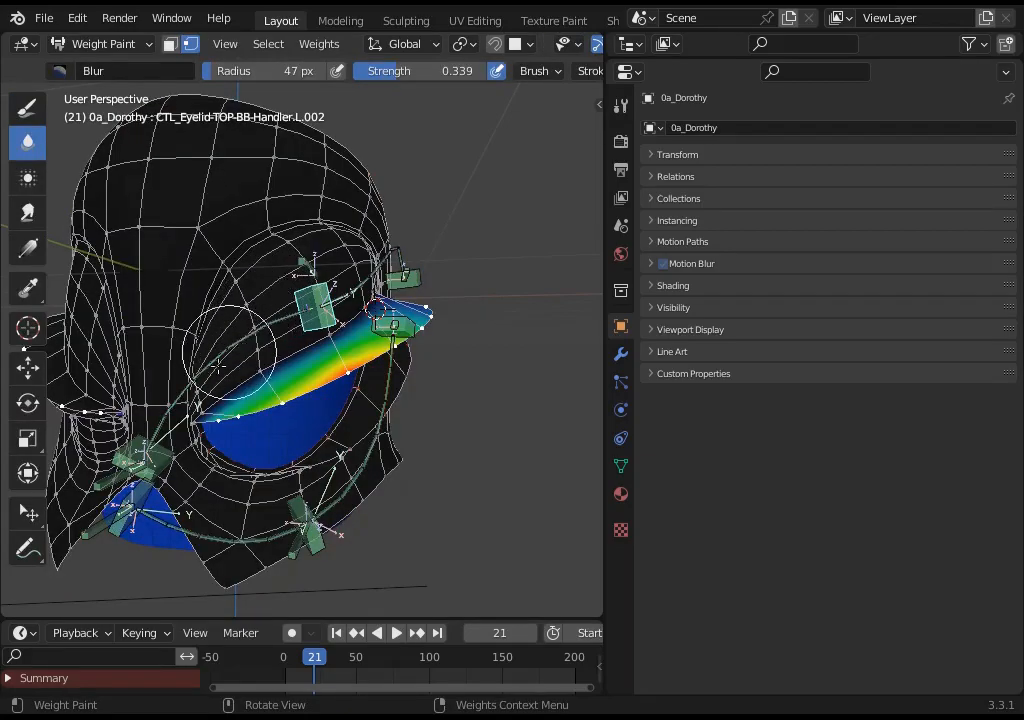
Pick DEF_Eyelash-TOP.L.001 as the bone to weight paint, and restore vertex selection masking
key(v)
ctrl+click(101, 375)
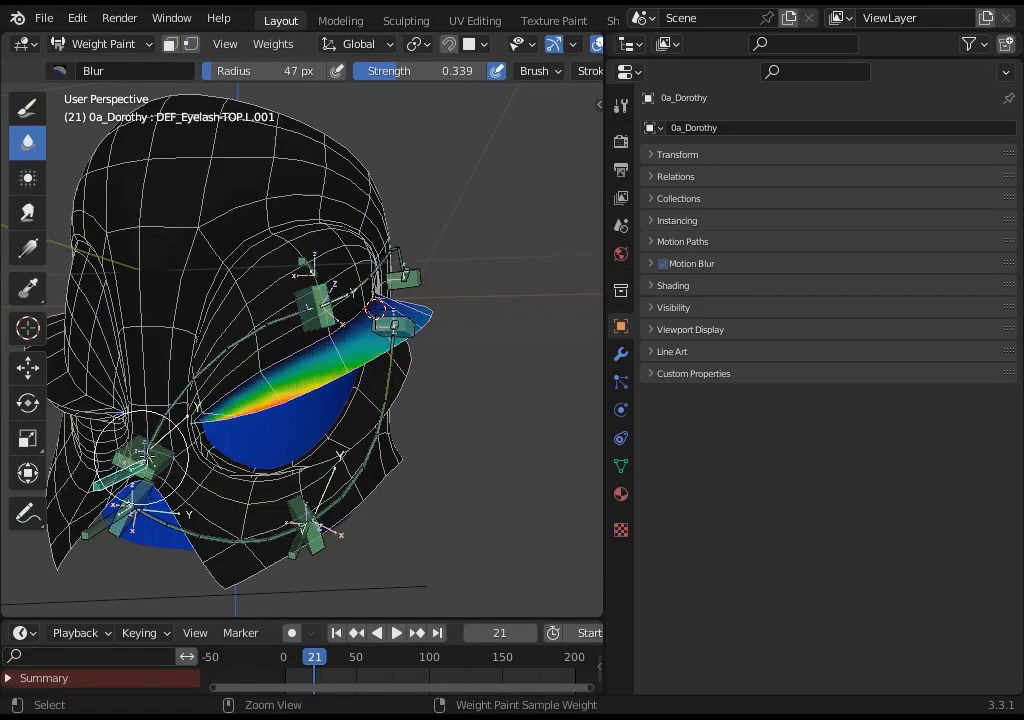
middle_drag(120, 364, 205, 372)
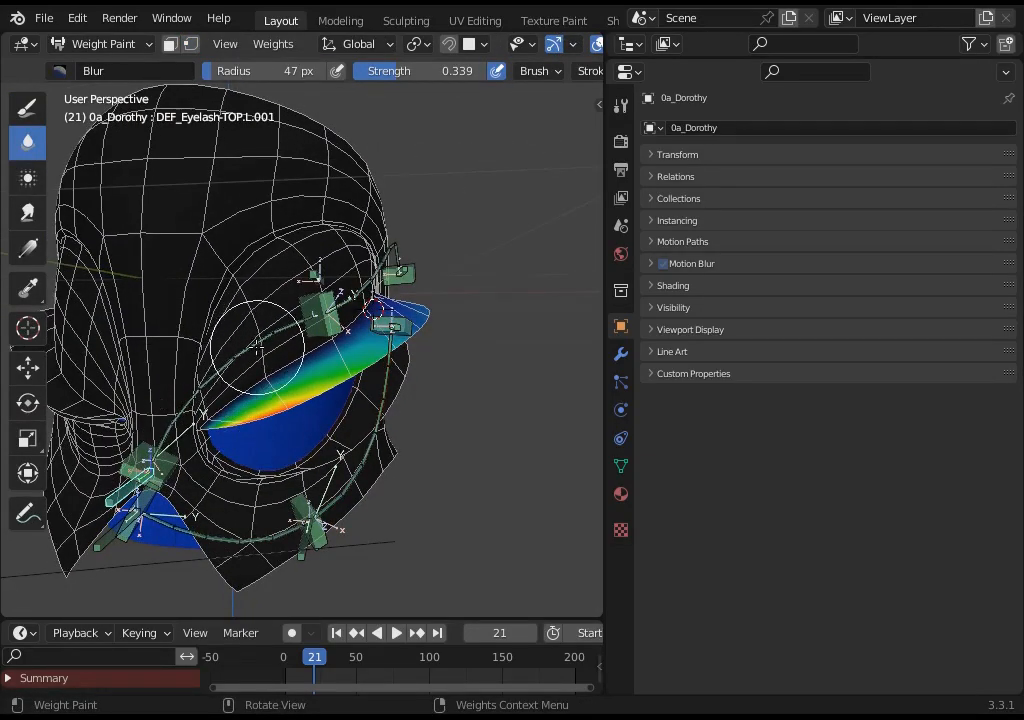
key(v)
Blur DEF_Eyelash-TOP.L.001's weights along the lower edge of the left upper eyelash
middle_drag(410, 294, 332, 380)
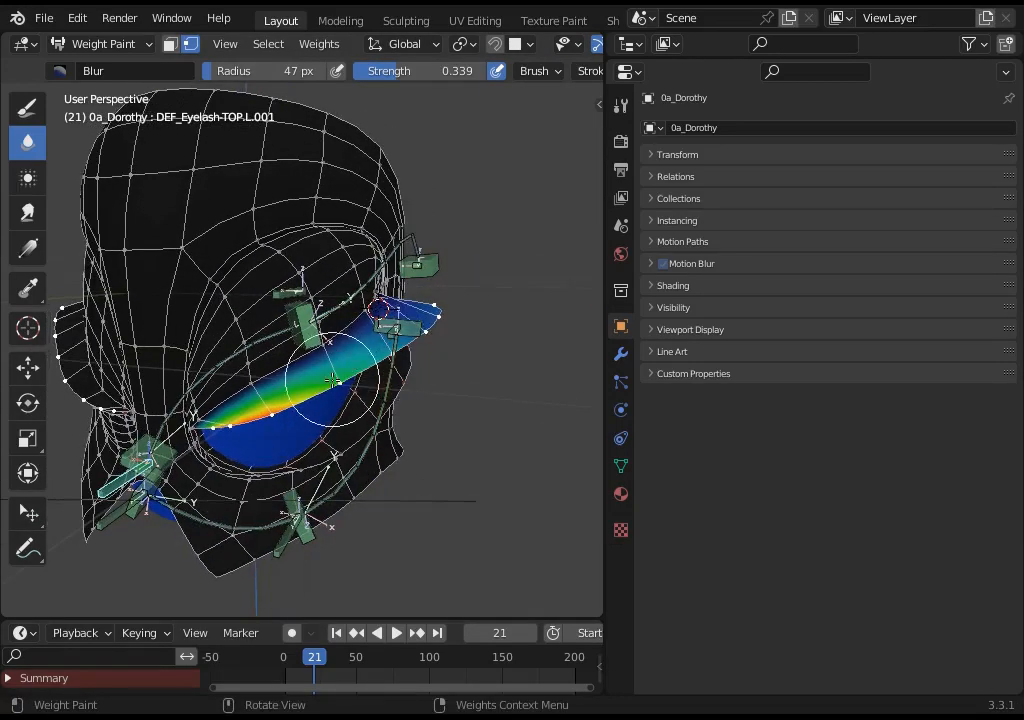
middle_drag(272, 395, 317, 393)
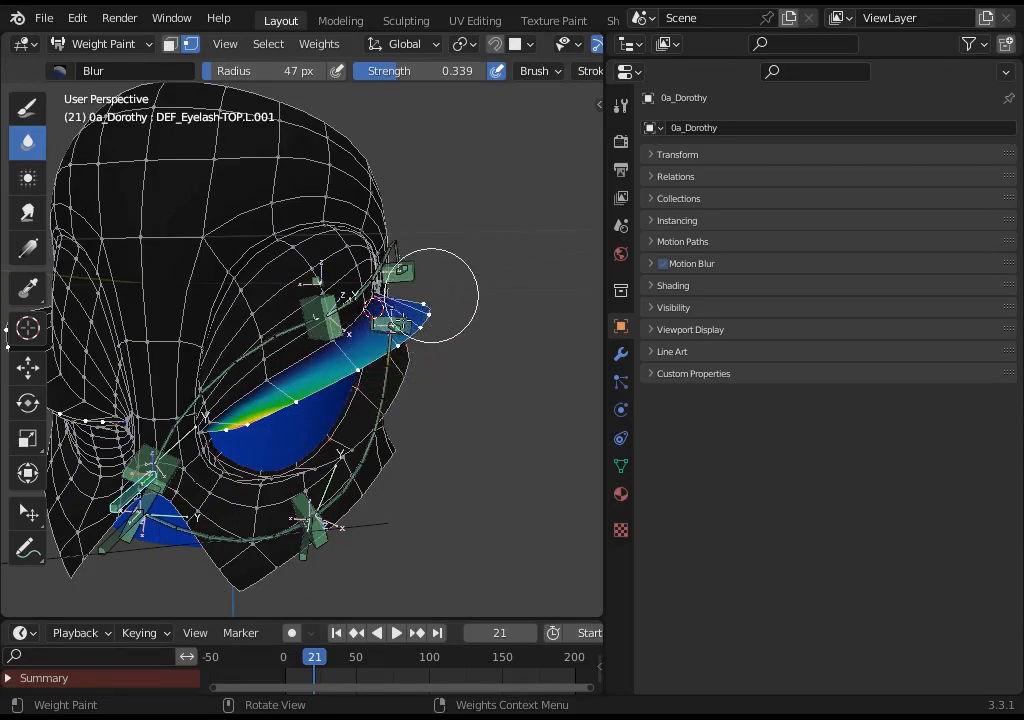
middle_drag(411, 320, 251, 414)
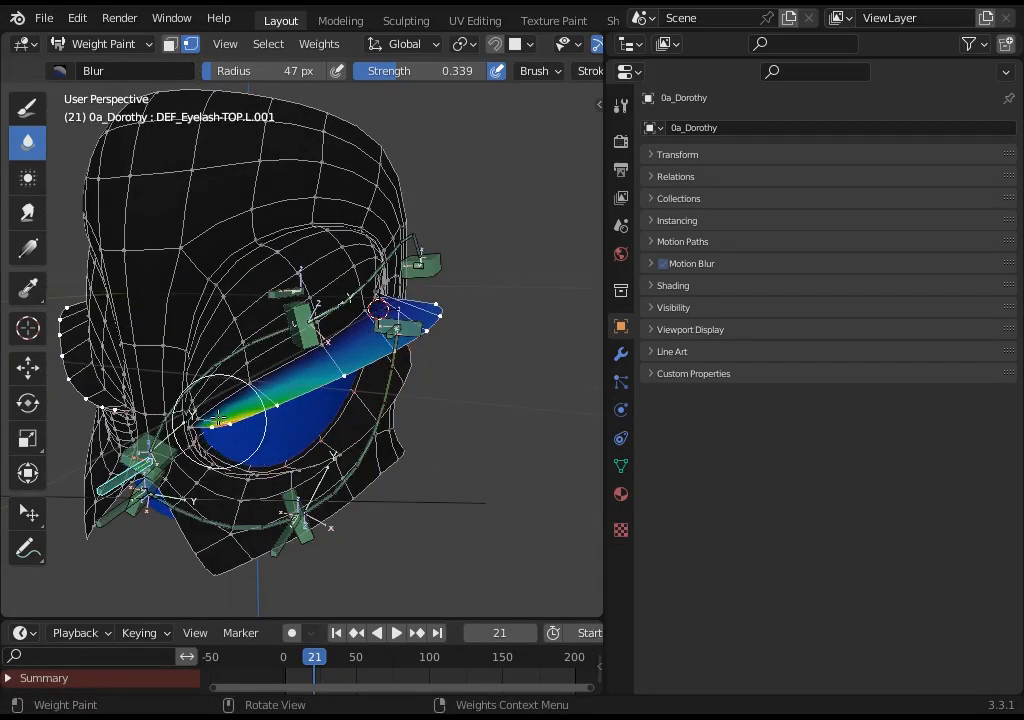
Return to Pose Mode on ARM-Dor and move CTL_Eyelid-TOP-BB-Handler.L.002 down and back up to test the eyelash
key(ctrl+Tab)
click(210, 427)
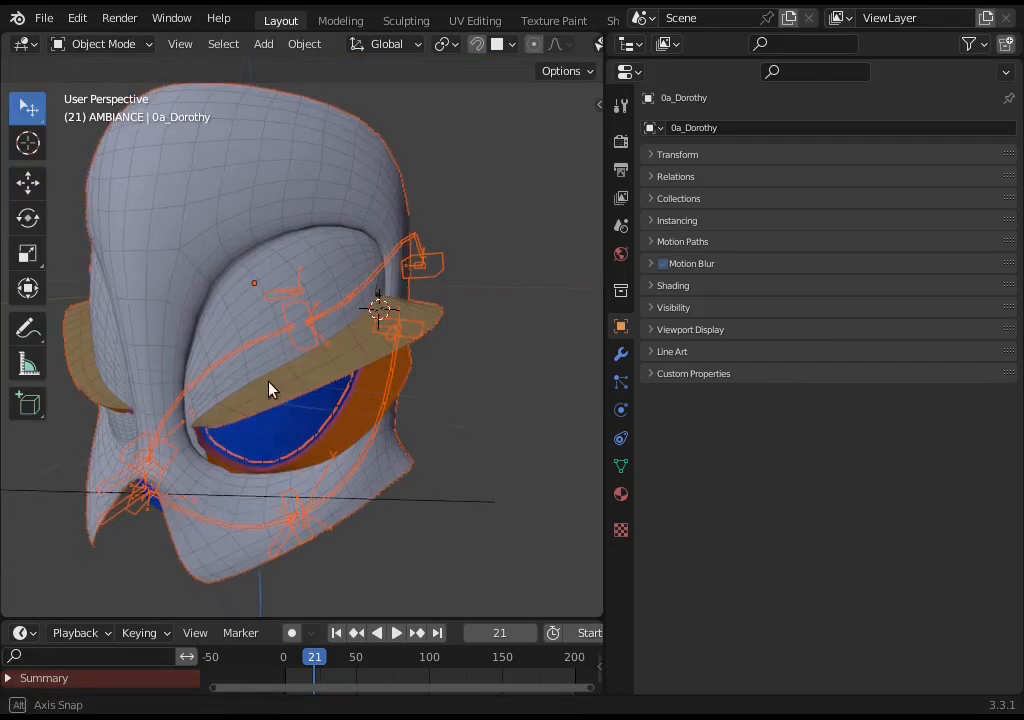
click(287, 341)
key(ctrl+Tab)
key(g)
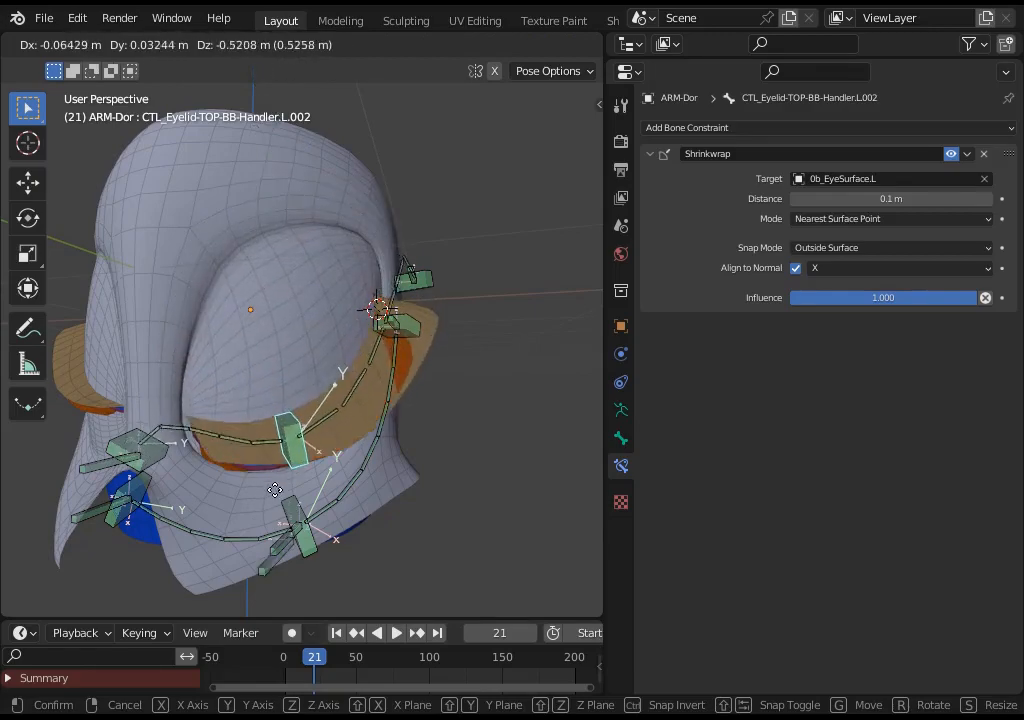
click(273, 299)
Set the Map To Z Max of DEF_Eyelash-TOP.L.002's Transformation constraint to 7.2 m
click(290, 197)
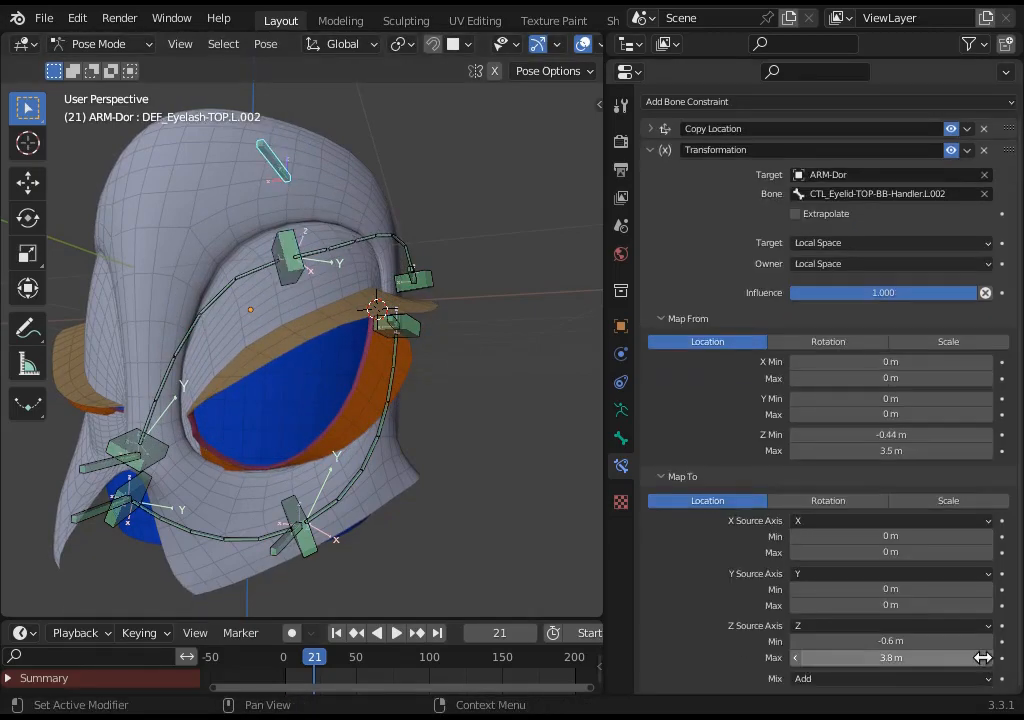
drag(986, 665, 942, 662)
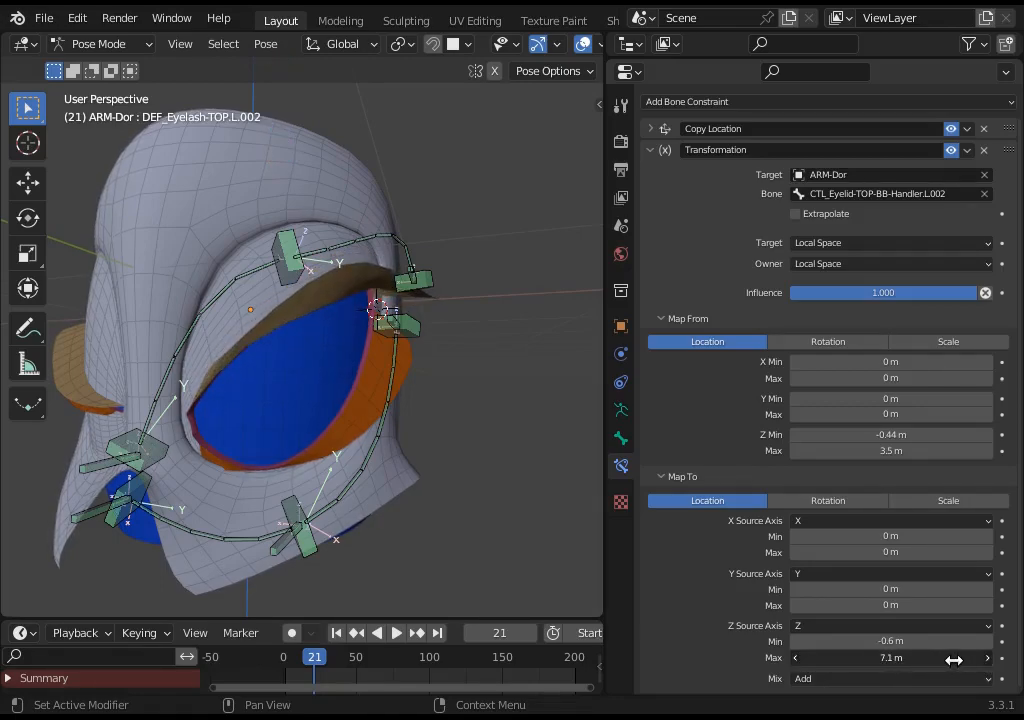
drag(955, 660, 983, 660)
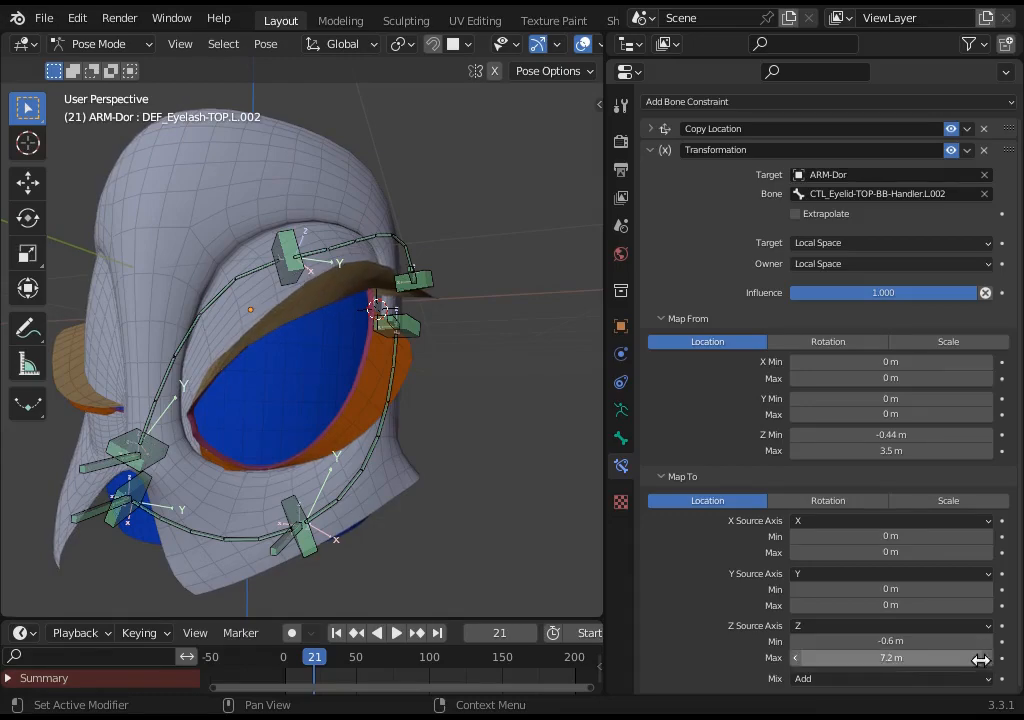
Move CTL_Eyelid-TOP-BB-Handler.L.002 down the eye and up to the brow to test the new constraint value
click(289, 272)
key(g)
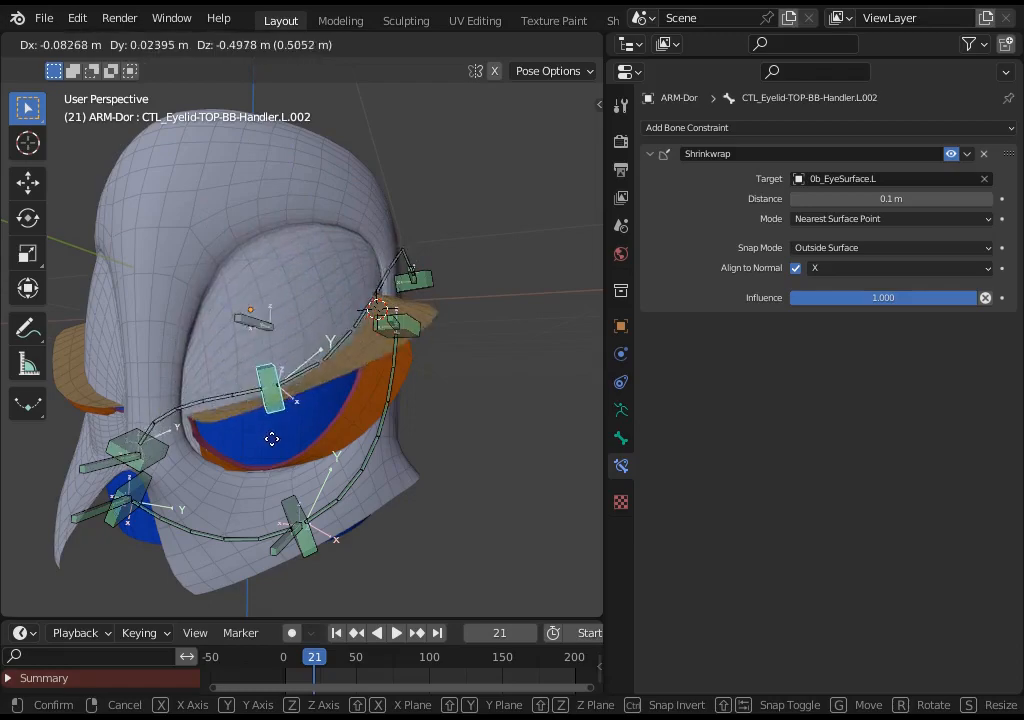
click(205, 366)
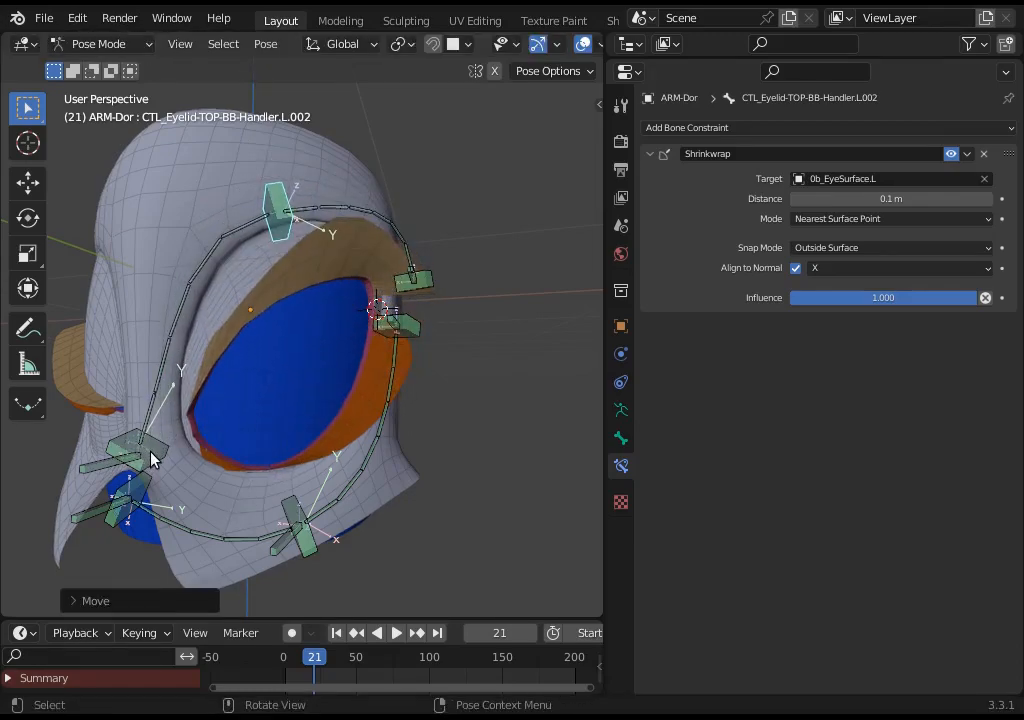
Raise and rotate CTL_Eyelid-TOP-BB-Handler.L.001 to open the inner corner of the upper eyelid
click(150, 458)
key(g)
click(174, 416)
key(r)
click(222, 394)
key(g)
click(202, 396)
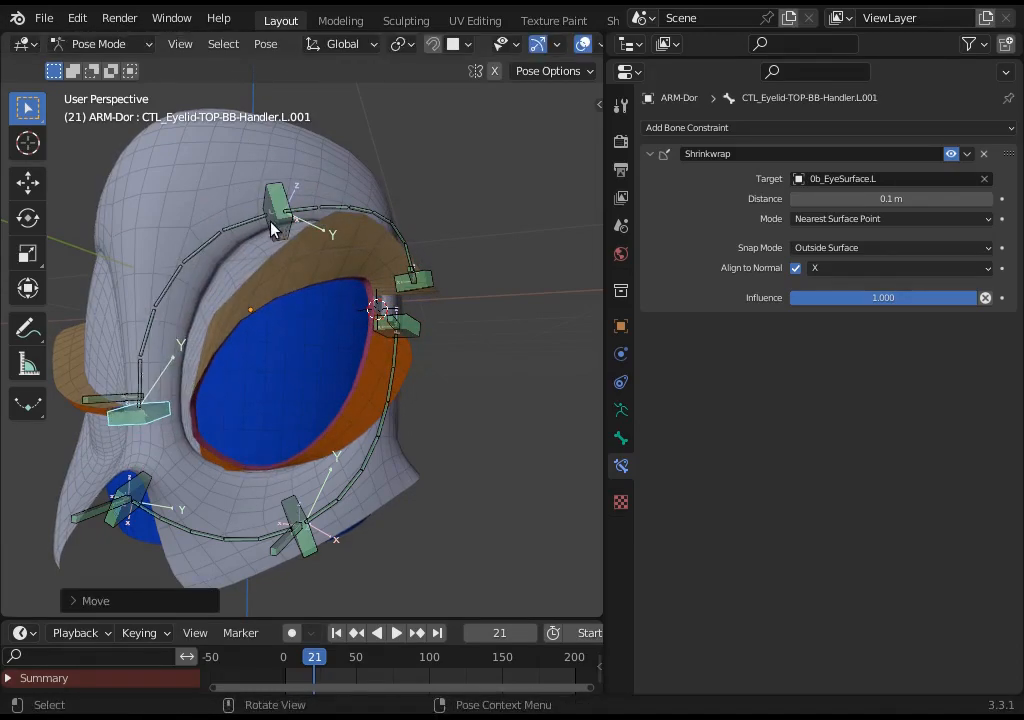
Lower CTL_Eyelid-TOP-BB-Handler.L.002 partway down the upper eyelid
click(272, 228)
key(g)
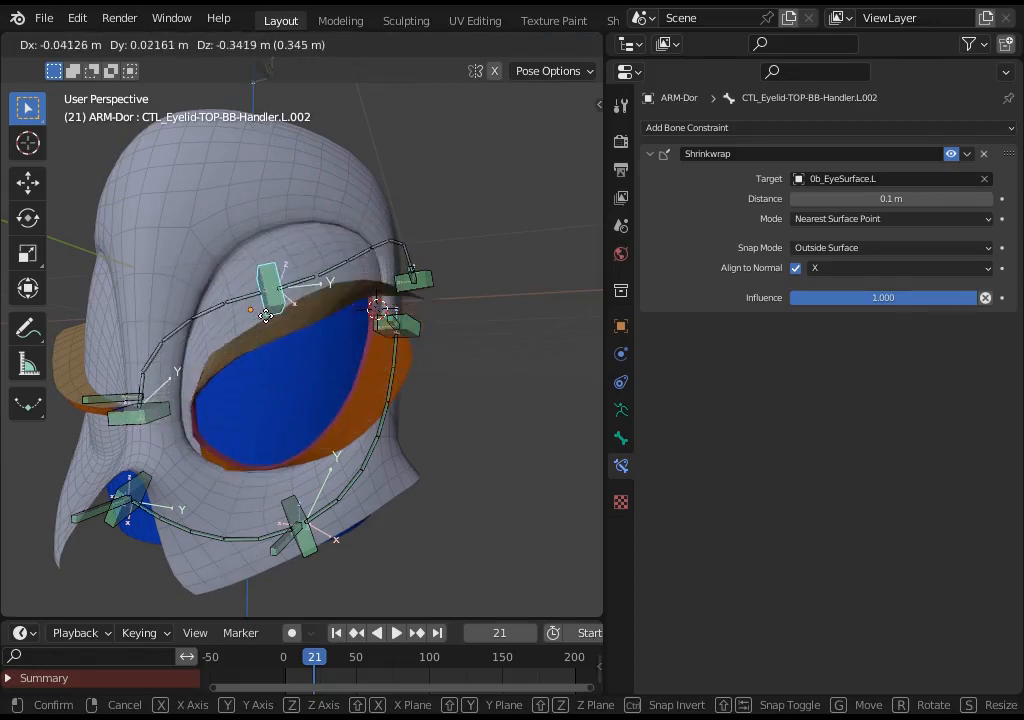
click(280, 314)
Rotate CTL_Eyelid-TOP-BB-Handler.L.003 and move it closer to the outer corner of the eye
middle_drag(373, 313, 443, 285)
click(455, 277)
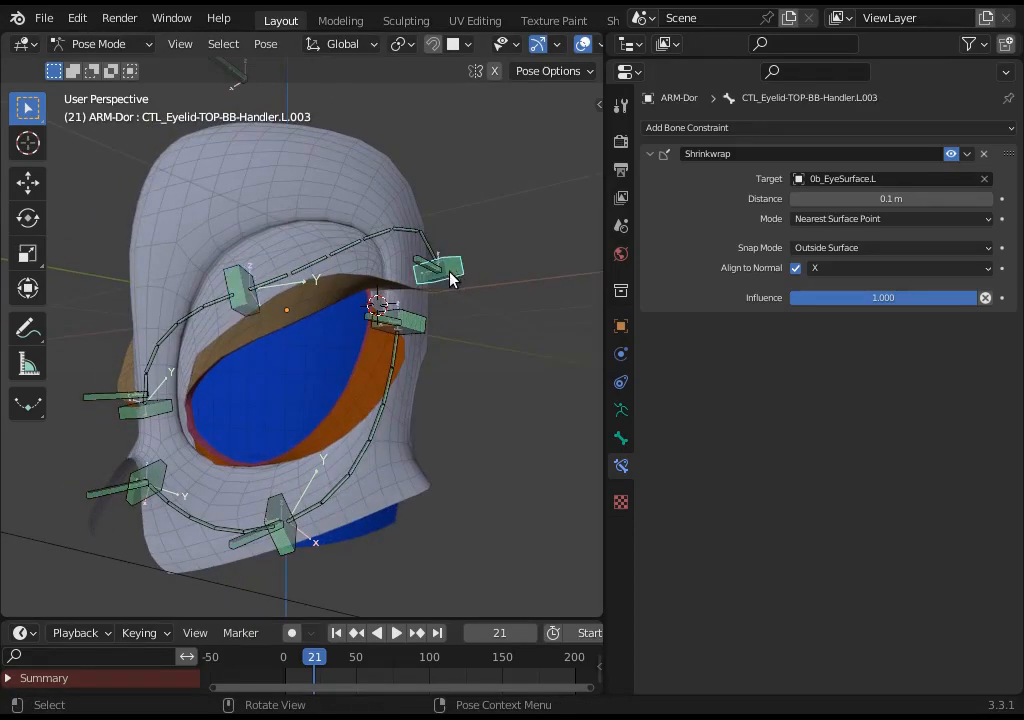
key(r)
click(370, 222)
key(g)
click(343, 256)
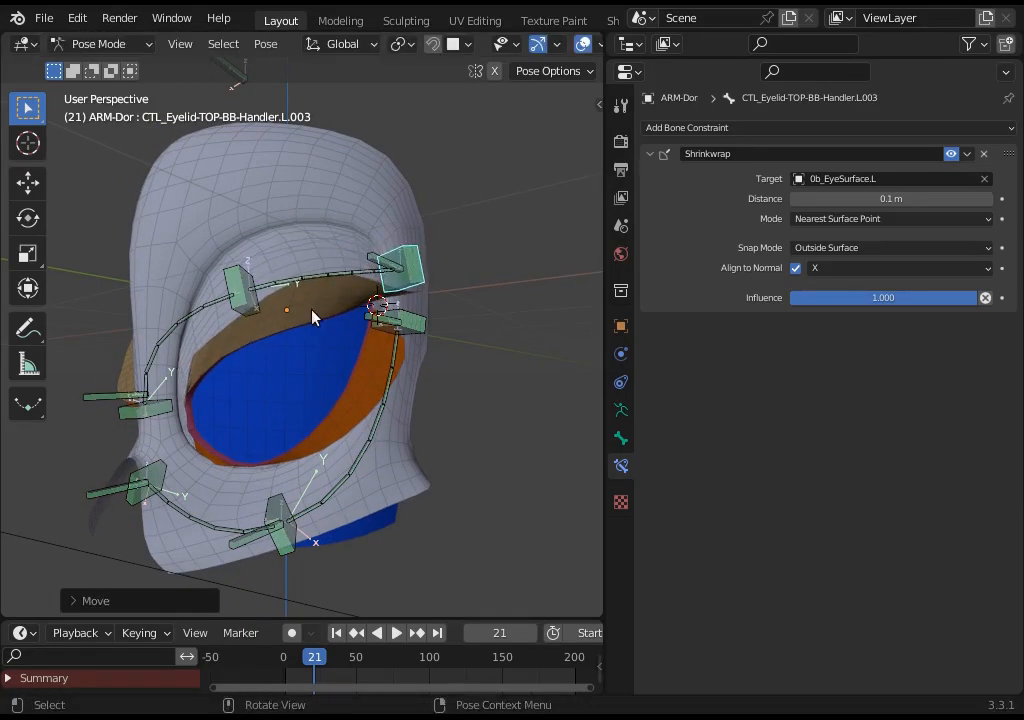
Move CTL_Eyelid-TOP-BB-Handler.L.002 up and down again, leaving the upper eyelid half lowered
middle_drag(313, 318, 260, 309)
click(281, 276)
key(g)
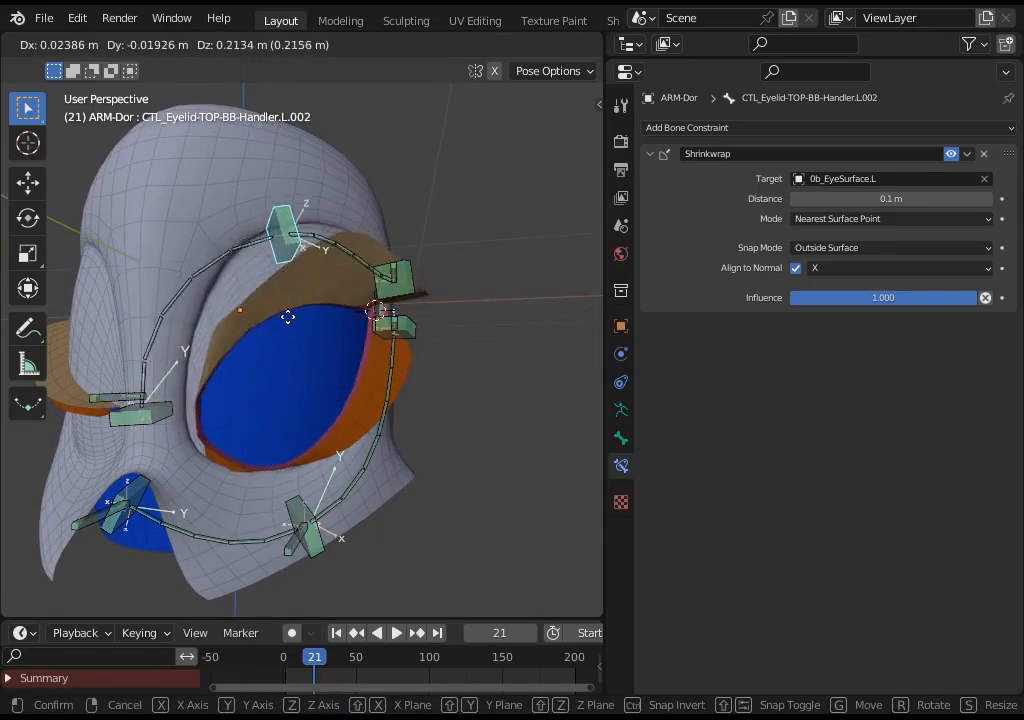
click(285, 350)
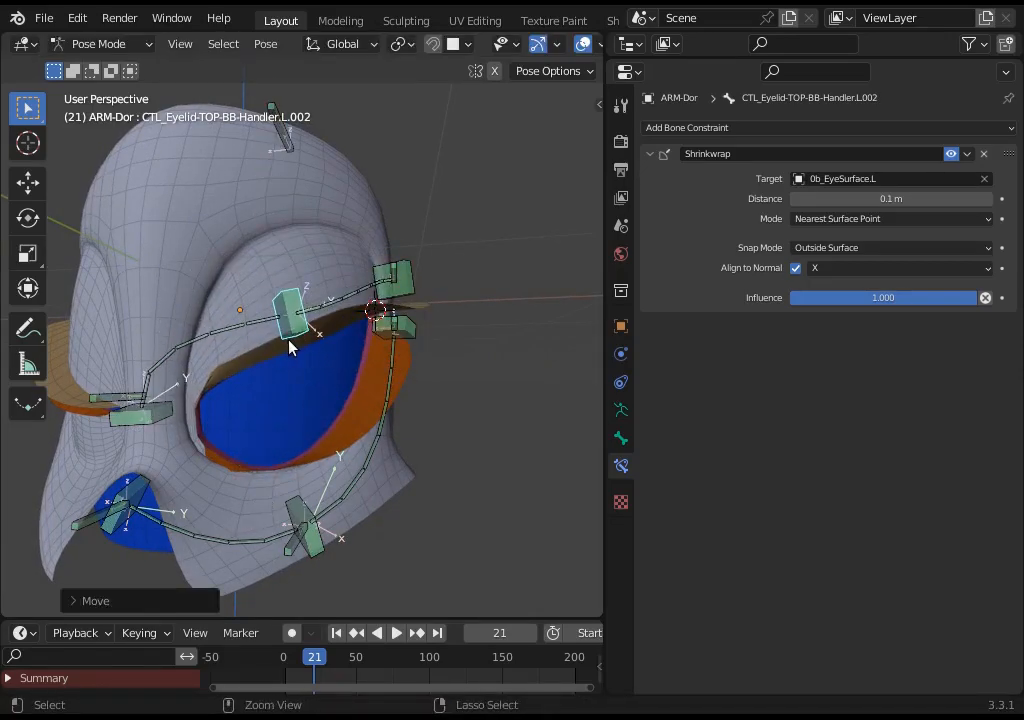
Leave Pose Mode, open 0a_Dorothy in Edit Mode, and smooth the vertices of the upper eyelash's free edge
key(ctrl+Tab)
click(263, 355)
key(Tab)
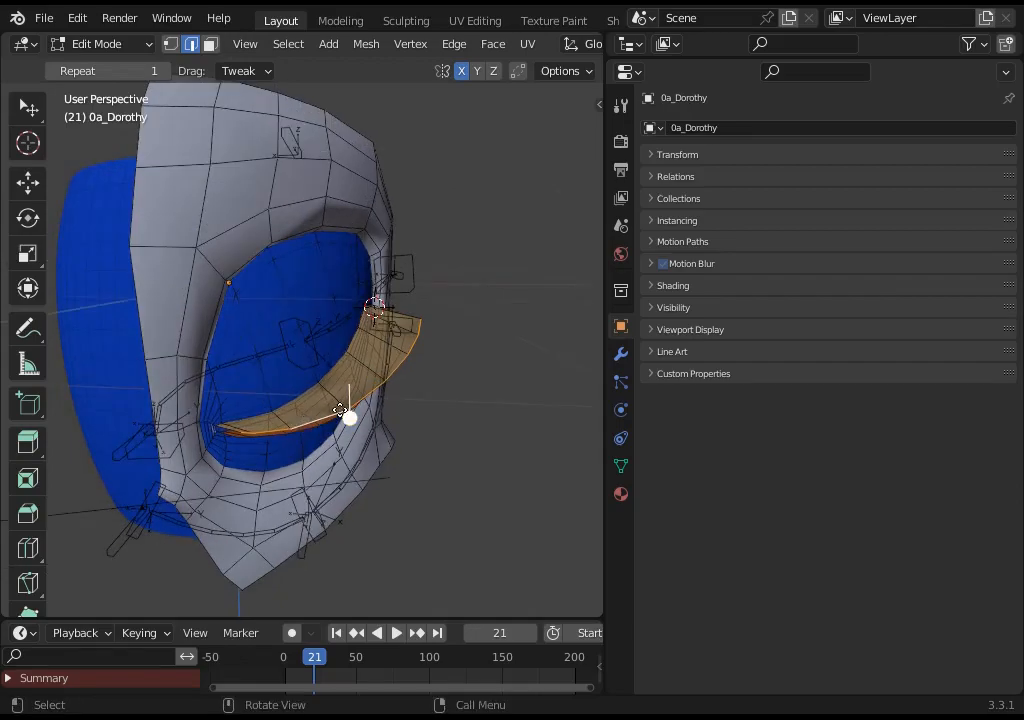
drag(340, 410, 345, 445)
scroll(333, 451, up, 3)
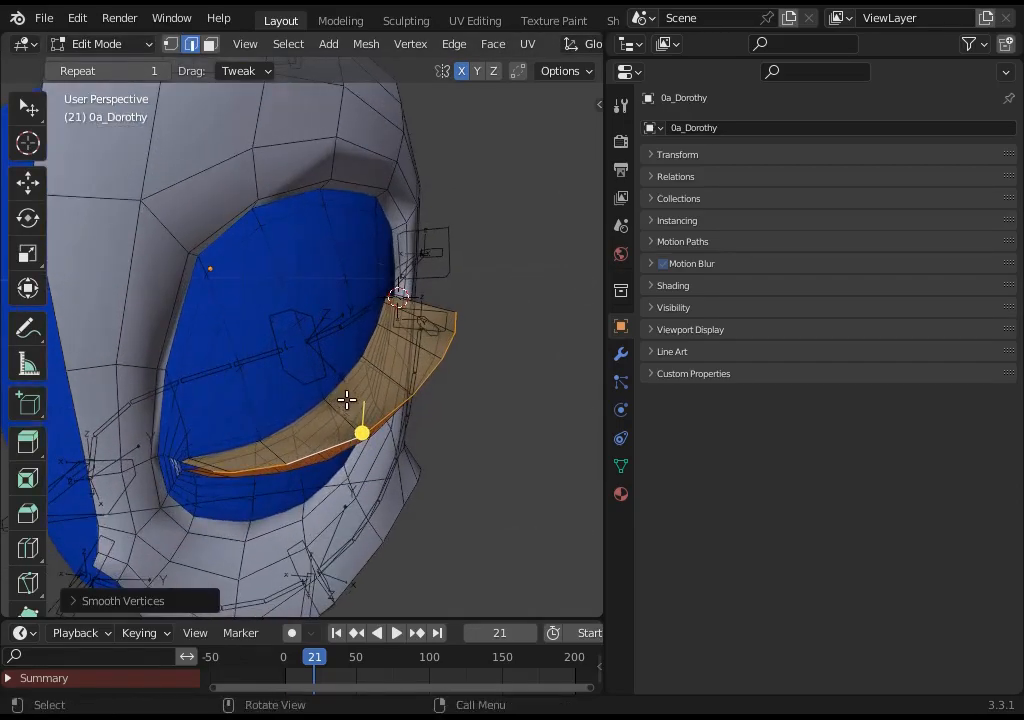
Move the eyelash's free edge about -0.05 m along global Y, nudge it into place, and leave Edit Mode
key(g)
key(y)
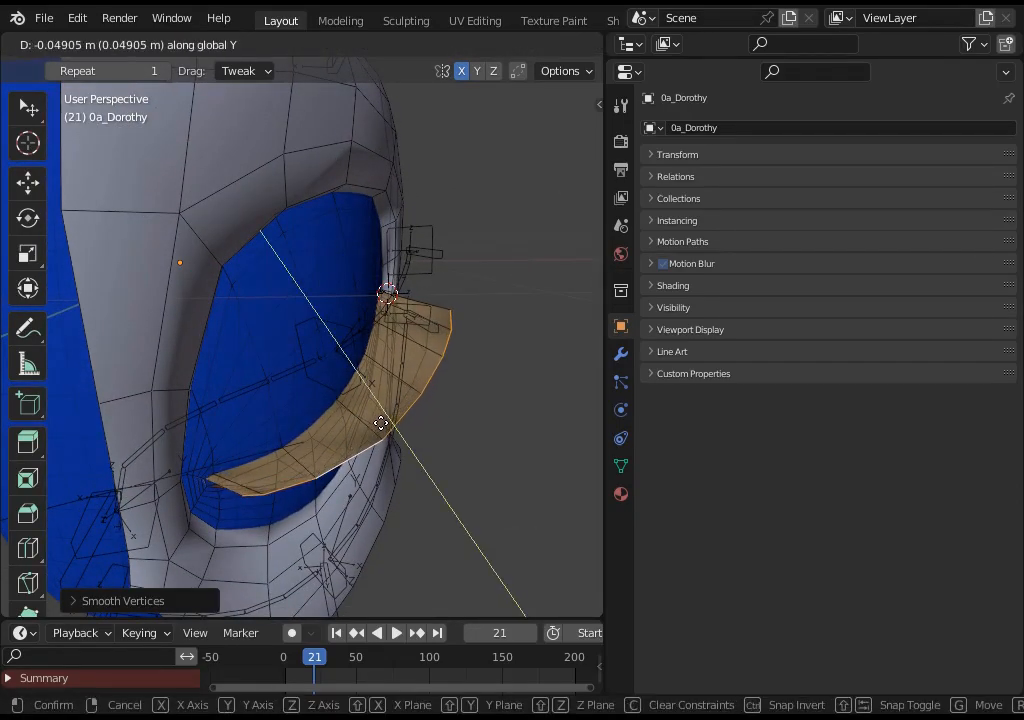
click(381, 423)
middle_drag(372, 421, 317, 453)
key(g)
click(325, 413)
key(alt+a)
key(Tab)
Put ARM-Dor in Pose Mode and lower CTL_Eyelid-TOP-BB-Handler.L.002 to check the reshaped eyelash
middle_drag(243, 440, 305, 335)
click(320, 340)
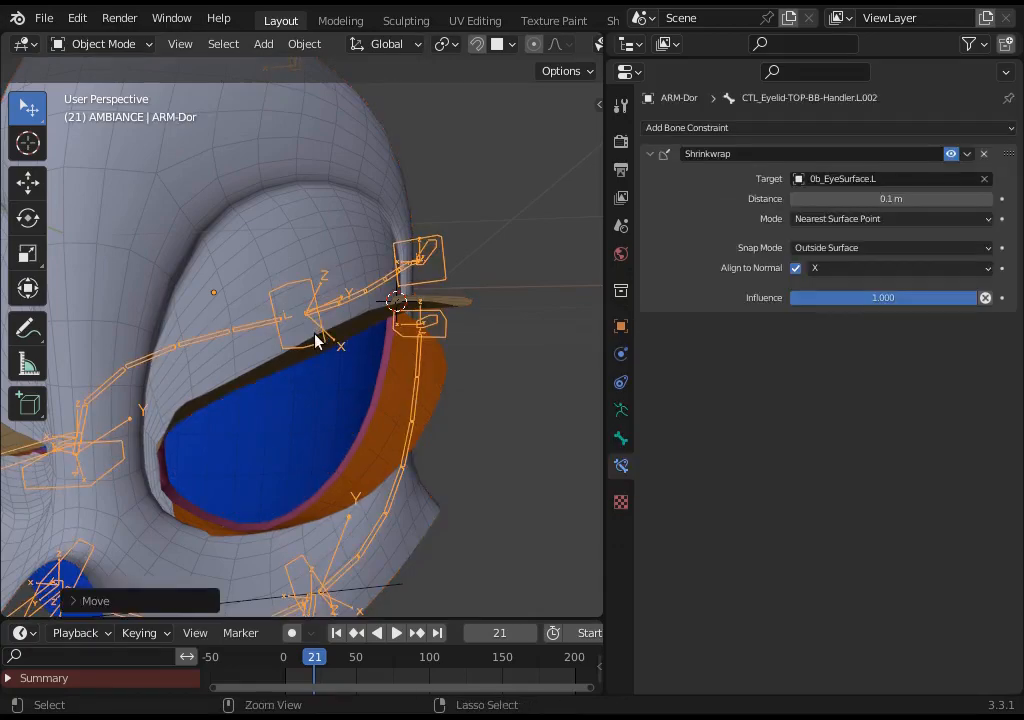
key(ctrl+Tab)
key(g)
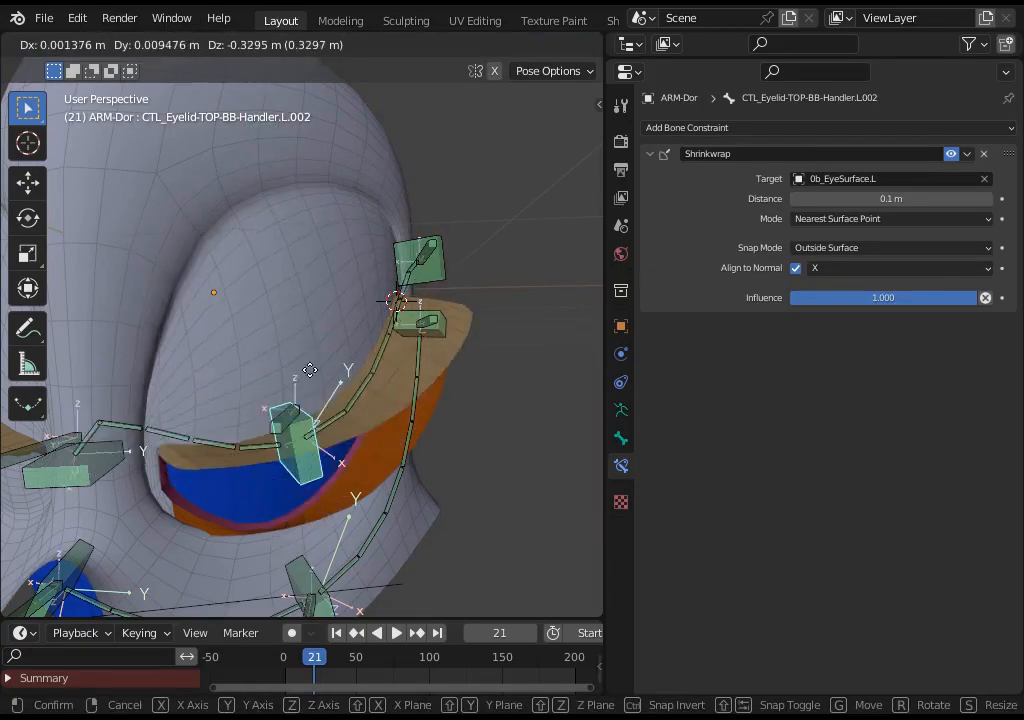
click(310, 437)
Switch from posing ARM-Dor to editing the 0a_Dorothy mesh
key(Tab)
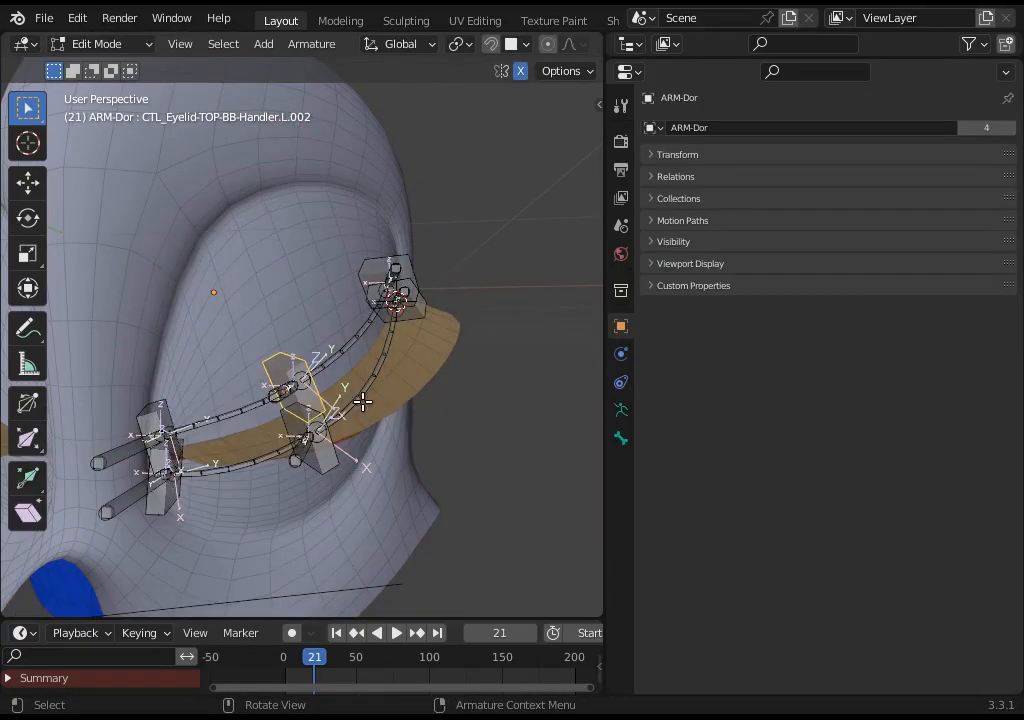
key(Tab)
click(369, 404)
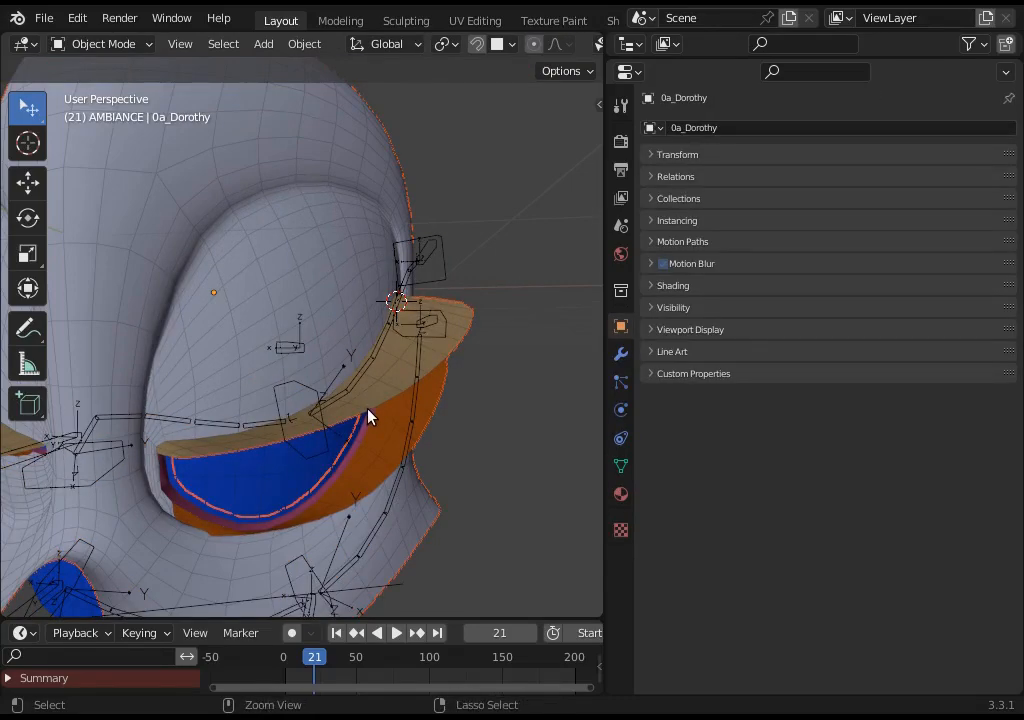
key(Tab)
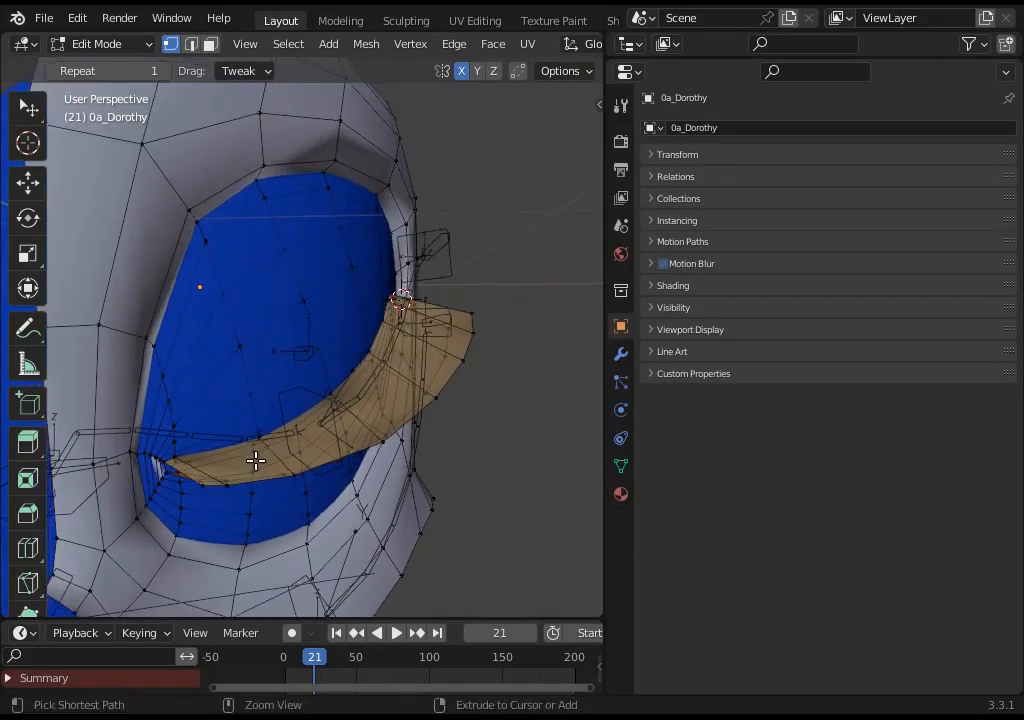
middle_drag(224, 481, 296, 526)
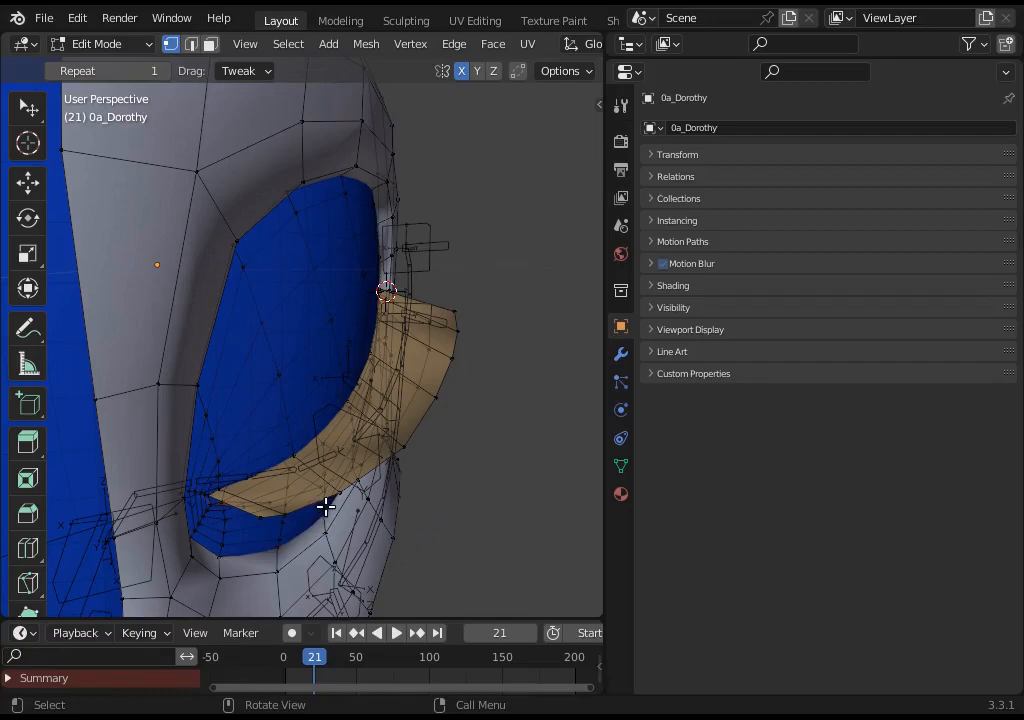
Rotate the eyelash's free edge about the Z axis and smooth its vertices
mouse_move(418, 440)
middle_down()
mouse_move(443, 425)
mouse_move(402, 432)
middle_up()
key(r)
key(z)
click(448, 432)
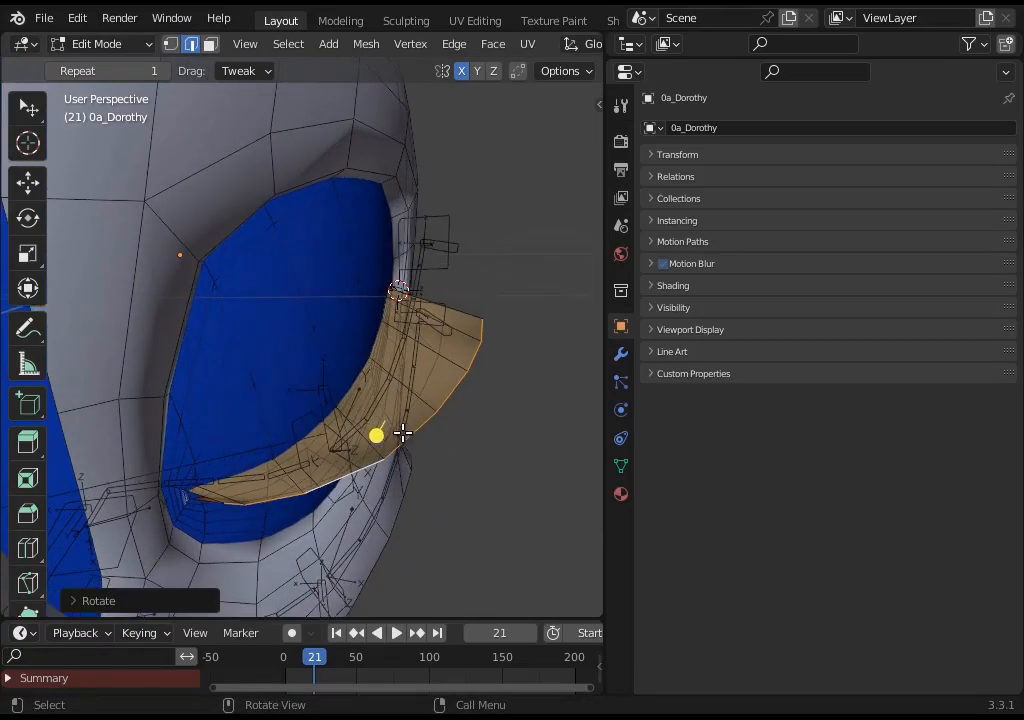
drag(388, 434, 426, 432)
middle_drag(424, 430, 382, 398)
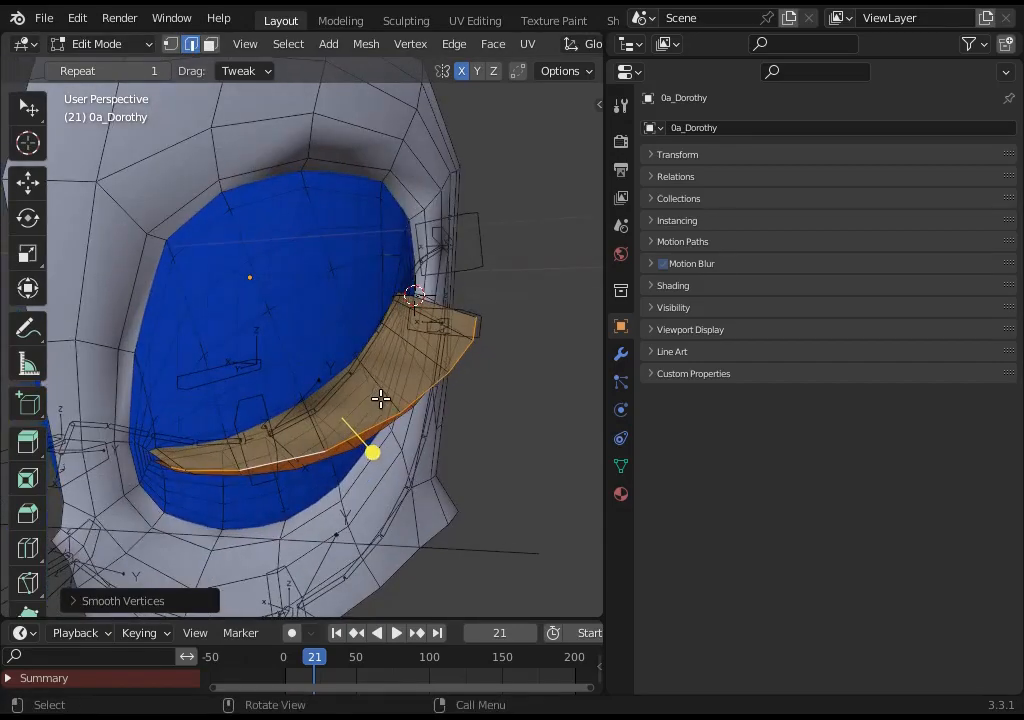
Scale the eyelash's free edge, move it outward from the eye, and smooth it again
key(s)
click(387, 401)
key(g)
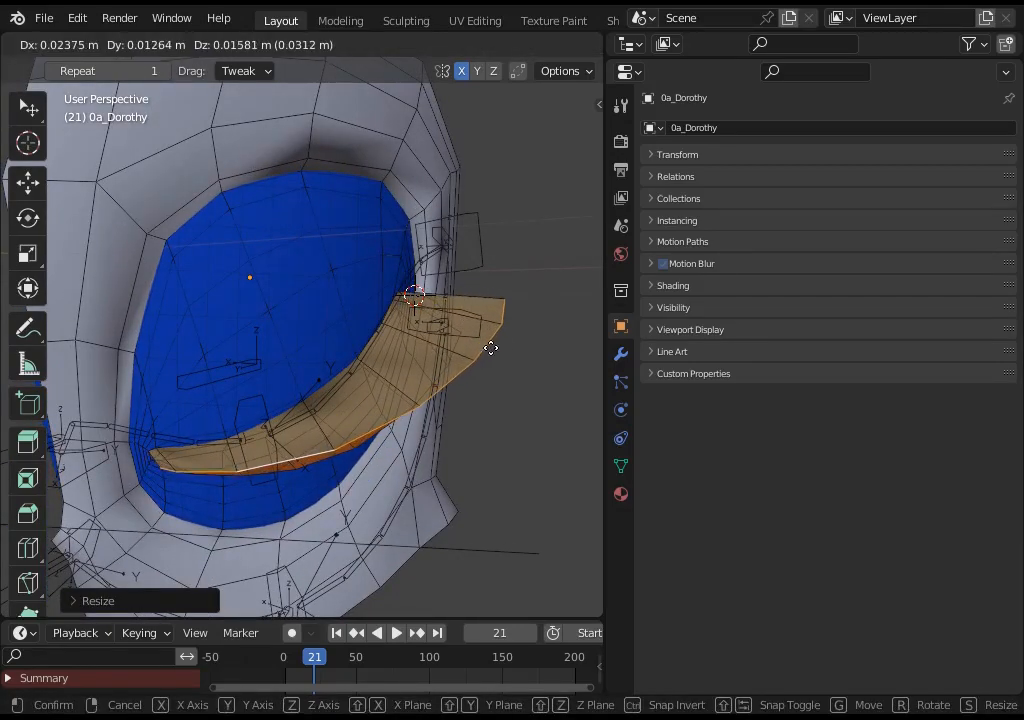
click(528, 325)
drag(382, 440, 393, 437)
mouse_move(393, 433)
middle_down()
mouse_move(414, 350)
mouse_move(498, 350)
mouse_move(471, 352)
mouse_move(384, 418)
mouse_move(418, 420)
mouse_move(392, 430)
middle_up()
Move and rotate the eyelash's free edge to refine its flare, and smooth the result
key(g)
click(432, 364)
key(r)
click(487, 349)
key(g)
click(405, 402)
mouse_move(386, 432)
mouse_down()
mouse_move(414, 432)
mouse_move(388, 432)
mouse_up()
middle_drag(388, 432, 263, 469)
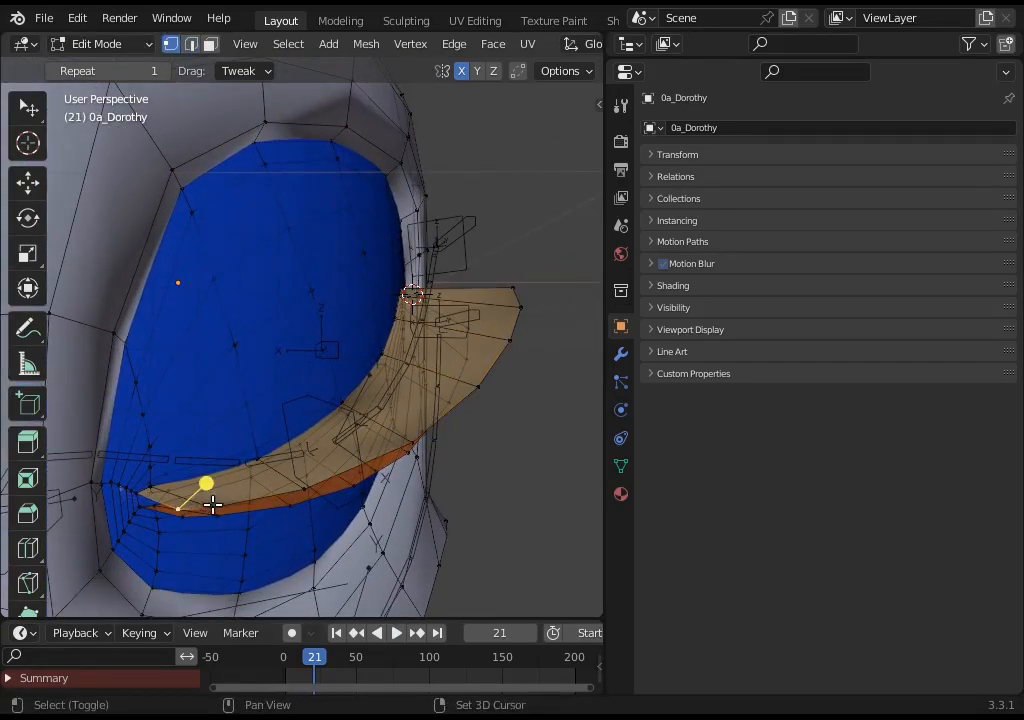
Reposition the individual edge vertices at the inner end of the eyelash to even out its taper
shift+click(213, 508)
key(g)
click(244, 498)
key(r)
click(229, 507)
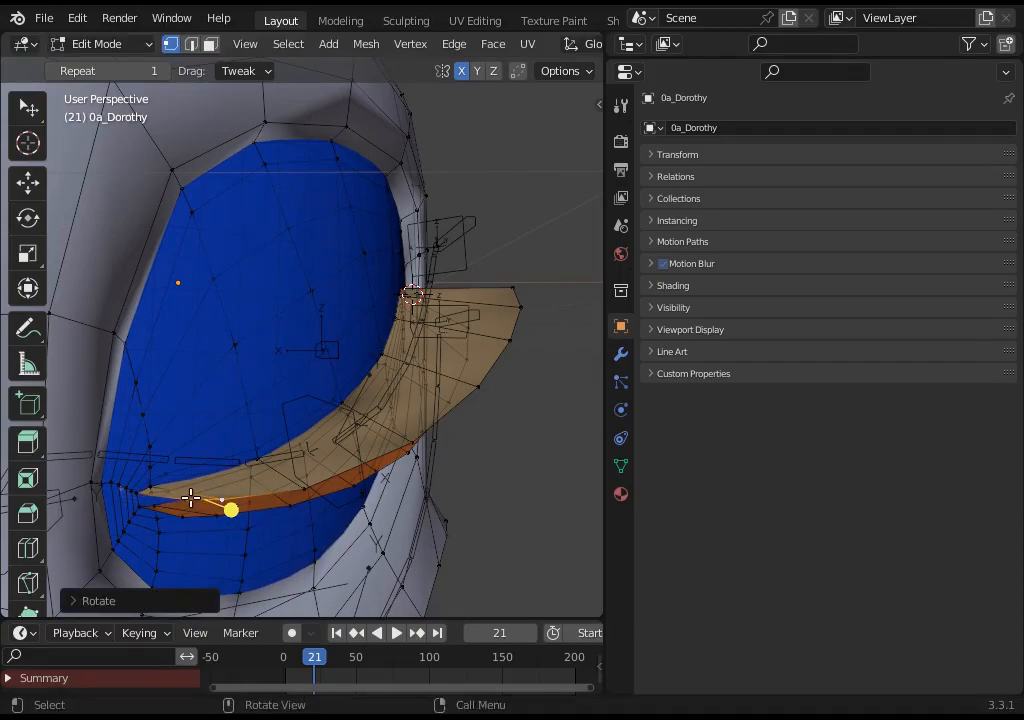
key(g)
click(201, 485)
key(g)
click(240, 508)
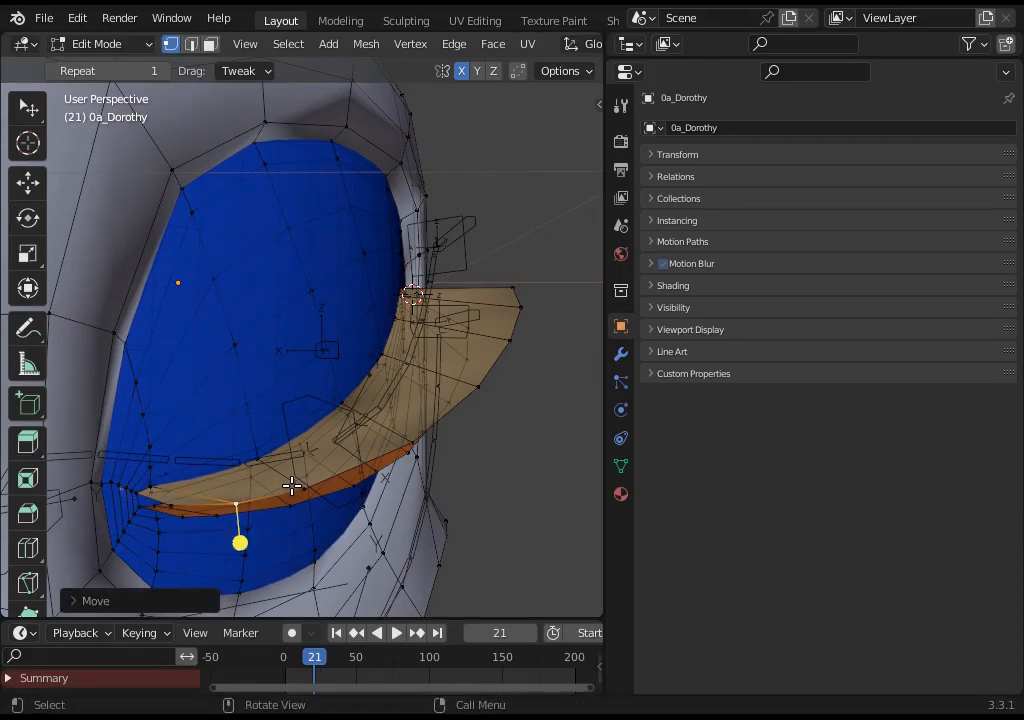
Move the middle and outer edge vertices of the eyelash outward for a rounder outline
key(g)
click(320, 487)
key(g)
click(427, 450)
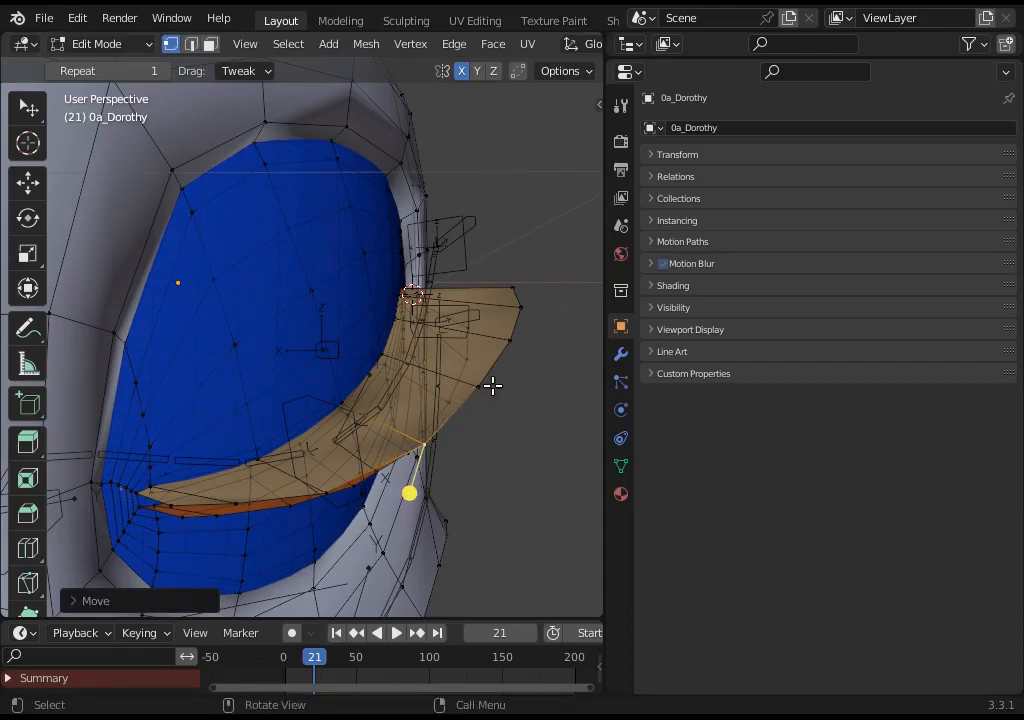
click(483, 384)
key(g)
click(496, 387)
click(514, 338)
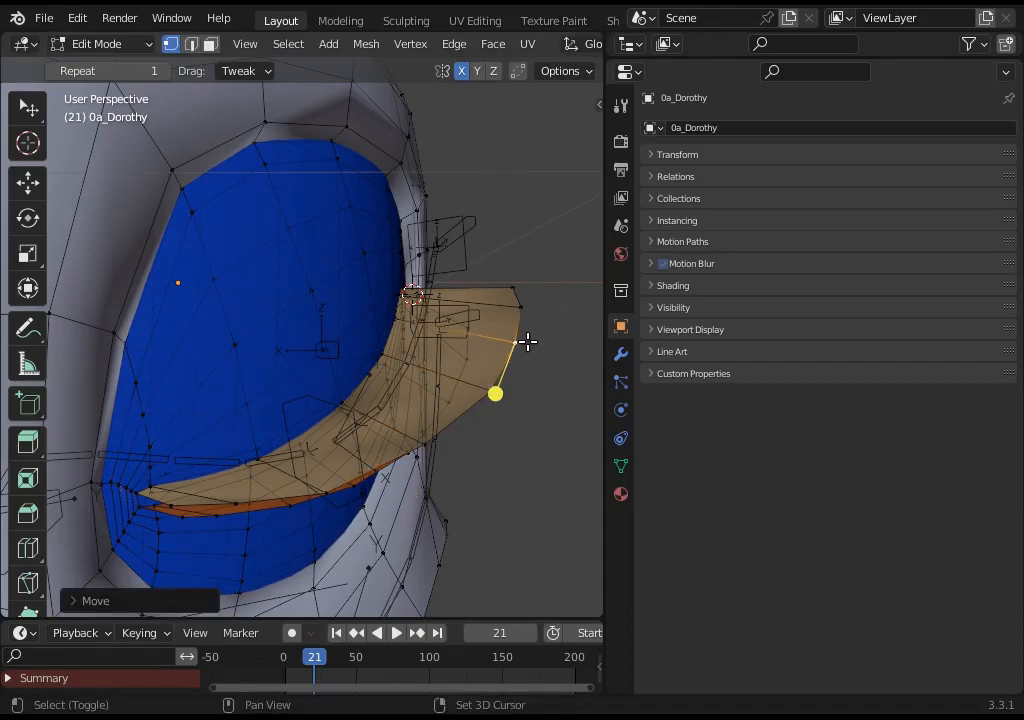
Select the eyelash's whole free edge loop, smooth its vertices, and return to Object Mode
alt+click(482, 399)
drag(402, 438, 427, 434)
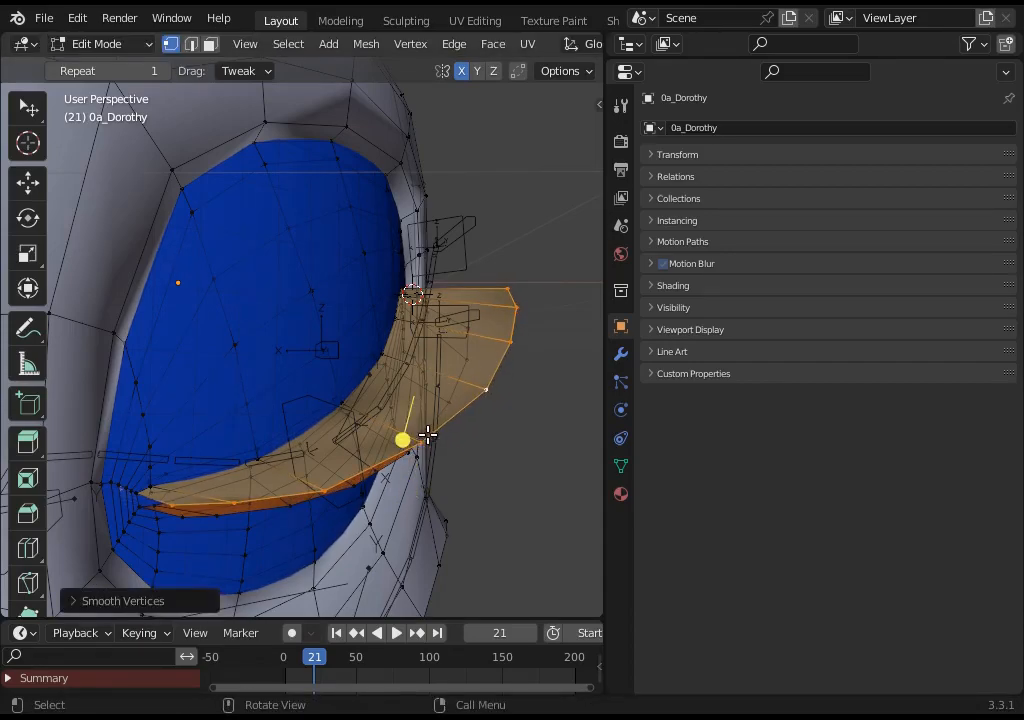
middle_drag(408, 438, 387, 437)
ctrl+middle_drag(387, 437, 377, 455)
key(ctrl+Tab)
click(330, 450)
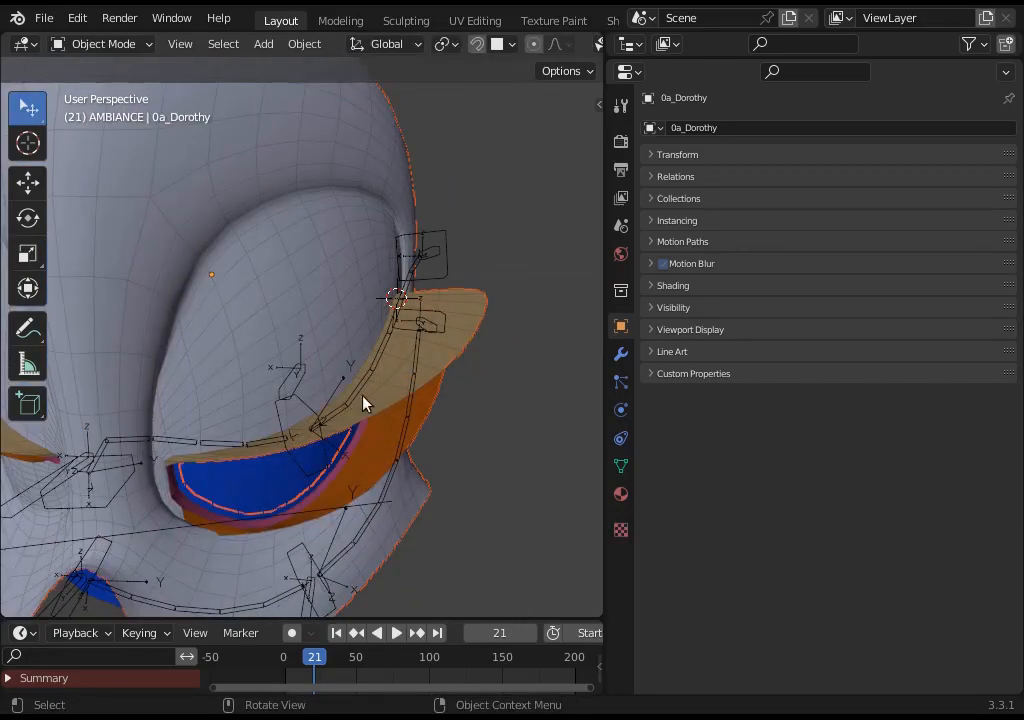
Put the ARM-Dor armature in Pose Mode and move the left upper eyelid's middle handler up and down to test the eyelash deformation
click(365, 402)
middle_drag(366, 404, 284, 410)
click(271, 438)
click(271, 447)
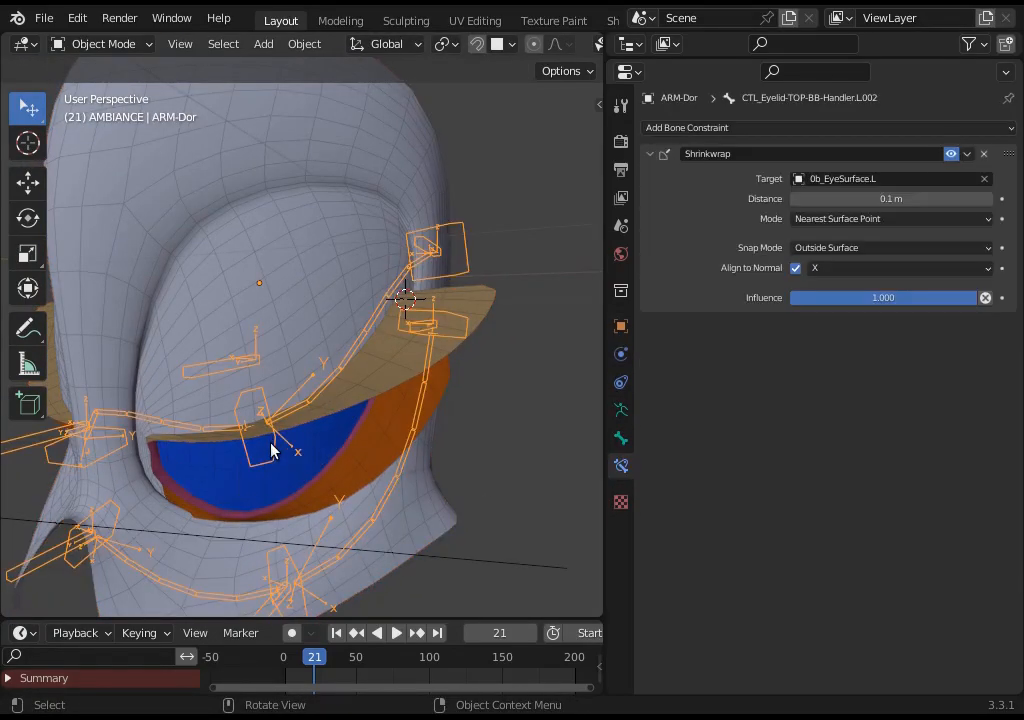
key(ctrl+Tab)
key(g)
click(248, 166)
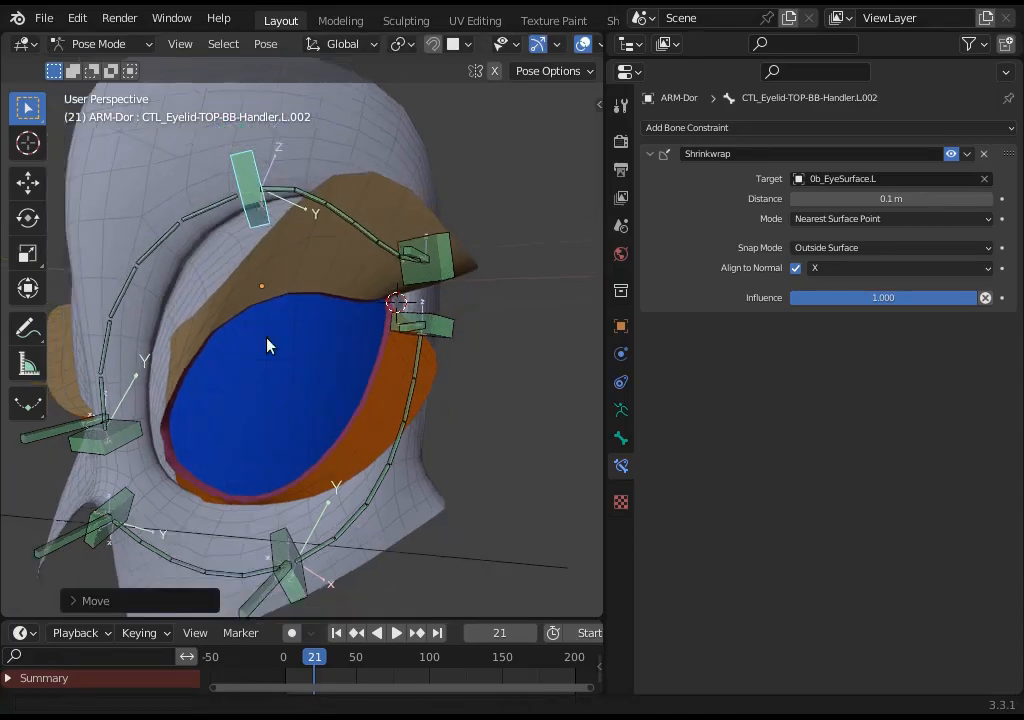
scroll(267, 345, down, 5)
key(g)
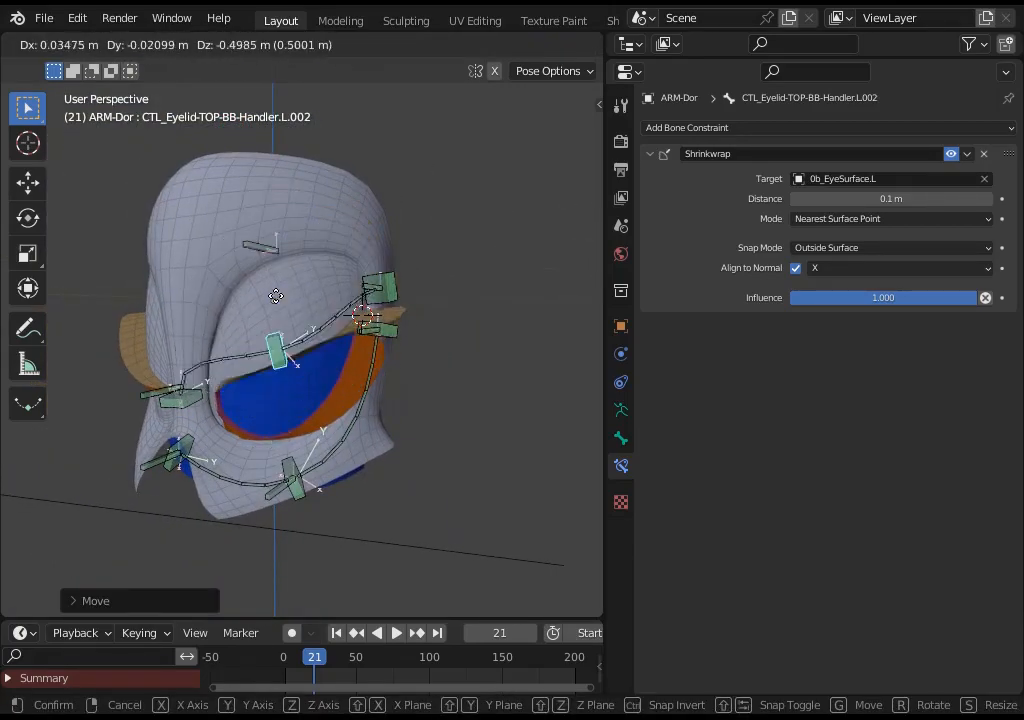
click(269, 383)
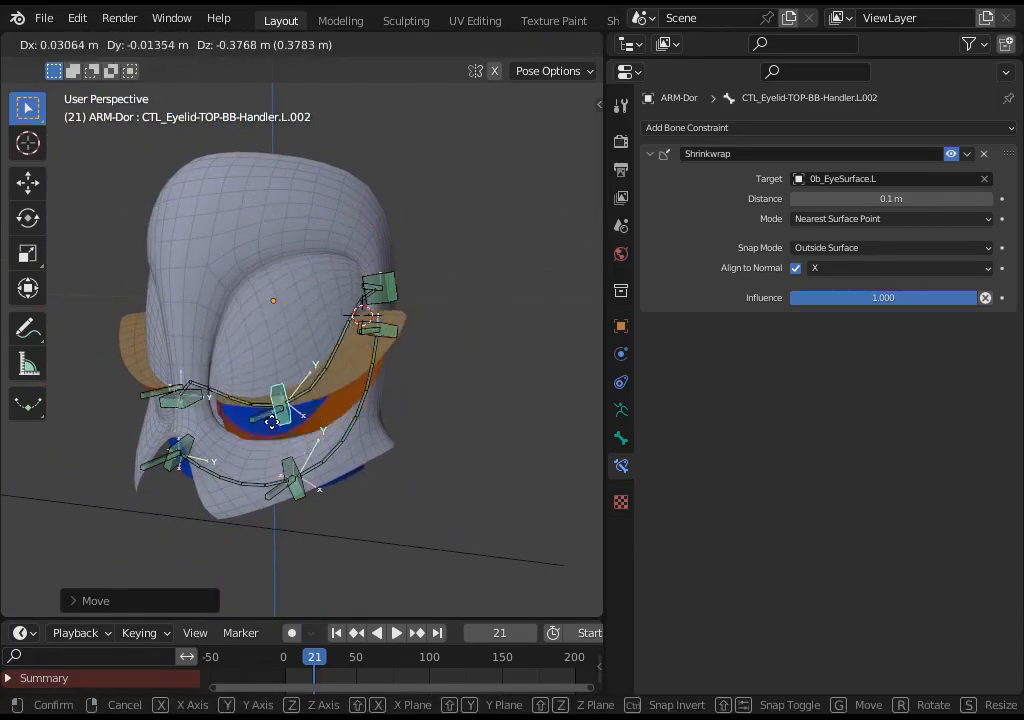
click(272, 448)
Rotate the left upper eyelid's outer handler and move it upward
middle_drag(275, 446, 393, 299)
click(390, 292)
key(r)
click(402, 277)
key(g)
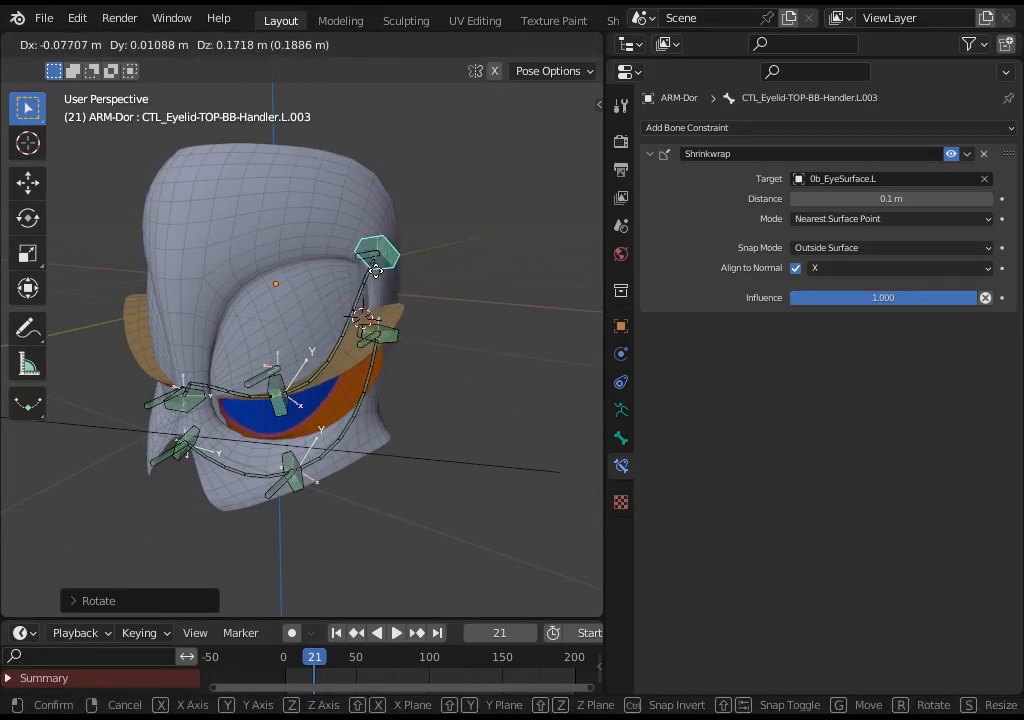
click(398, 256)
Raise the left upper eyelid's middle handler to a half-open position and inspect the eyelash
click(277, 395)
key(g)
click(268, 326)
middle_drag(268, 324, 282, 298)
key(g)
click(275, 320)
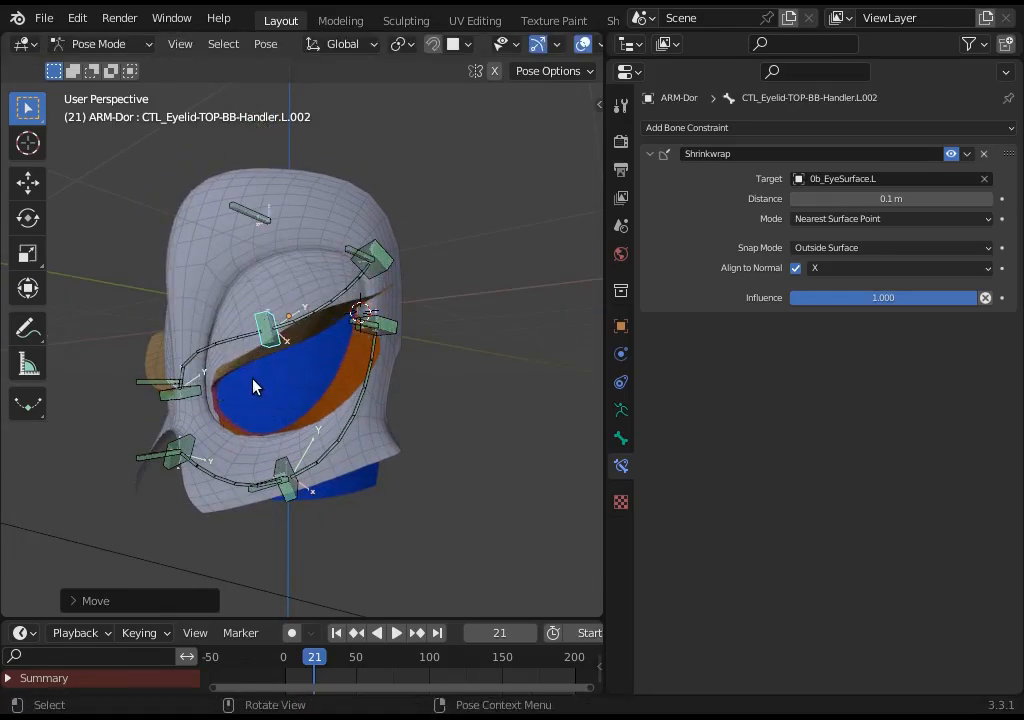
middle_drag(266, 361, 295, 388)
Leave Pose Mode, select ARM-Dor together with the 0a_Dorothy mesh, and switch the mesh to Weight Paint mode
key(ctrl+Tab)
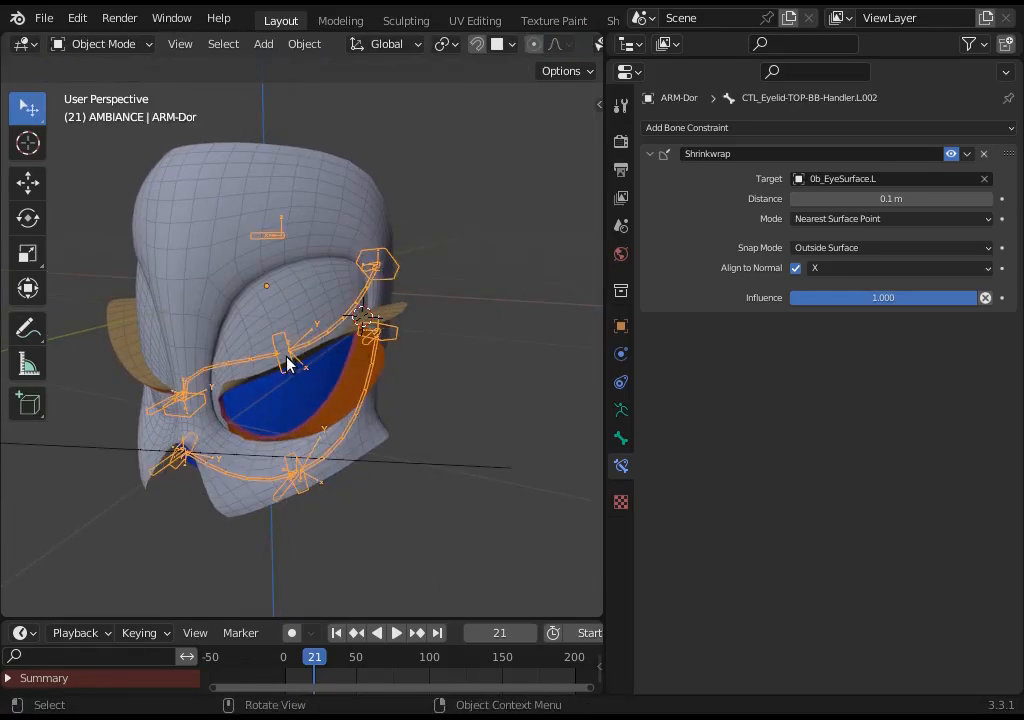
click(286, 338)
click(286, 309)
click(293, 311)
key(ctrl+Tab)
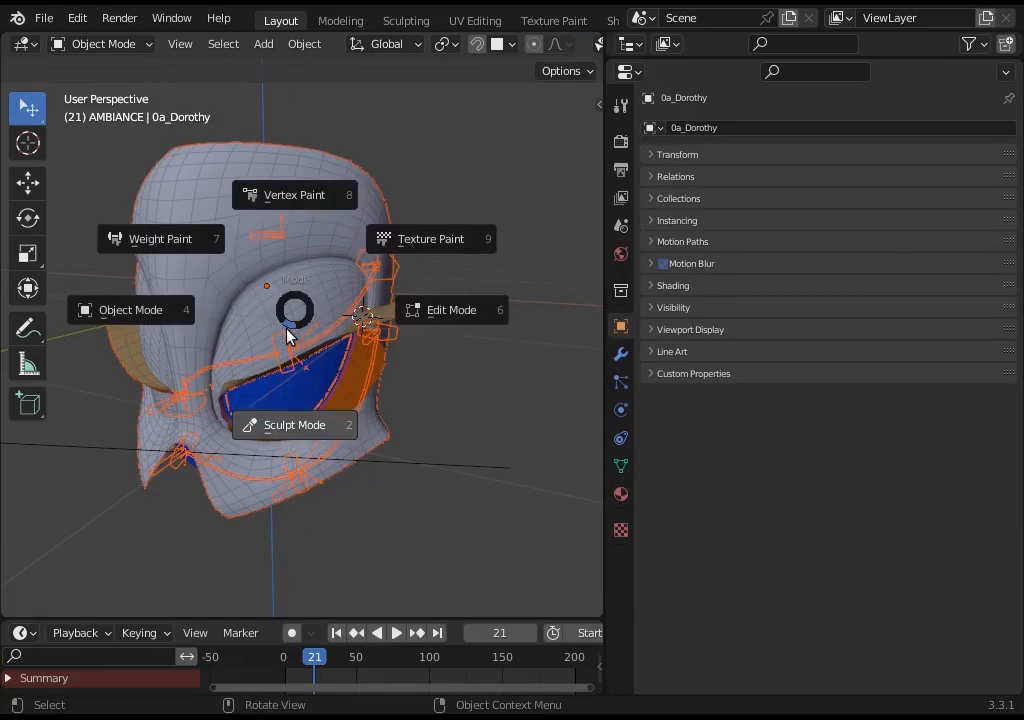
click(212, 249)
mouse_move(260, 405)
ctrl+middle_down()
mouse_move(299, 357)
mouse_move(302, 330)
mouse_move(280, 305)
mouse_move(291, 320)
ctrl+middle_up()
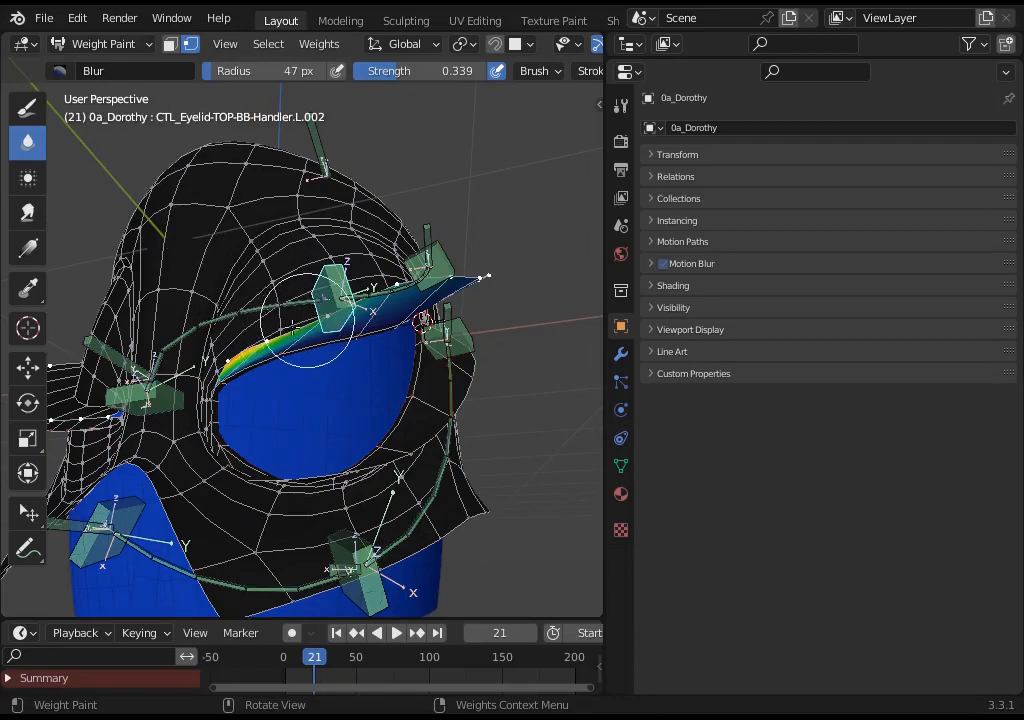
middle_drag(313, 318, 306, 337)
Pick the DEF_Eyelash-TOP.L.002 bone and blur its weights along the left eyelash with vertex masking on
key(v)
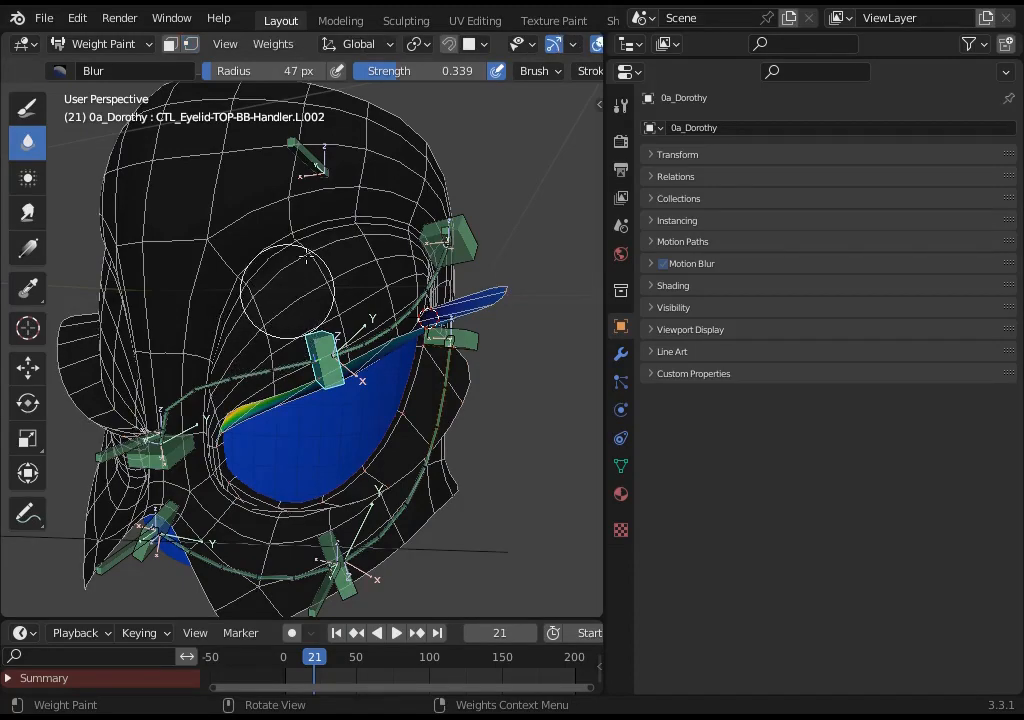
ctrl+click(300, 165)
ctrl+click(122, 443)
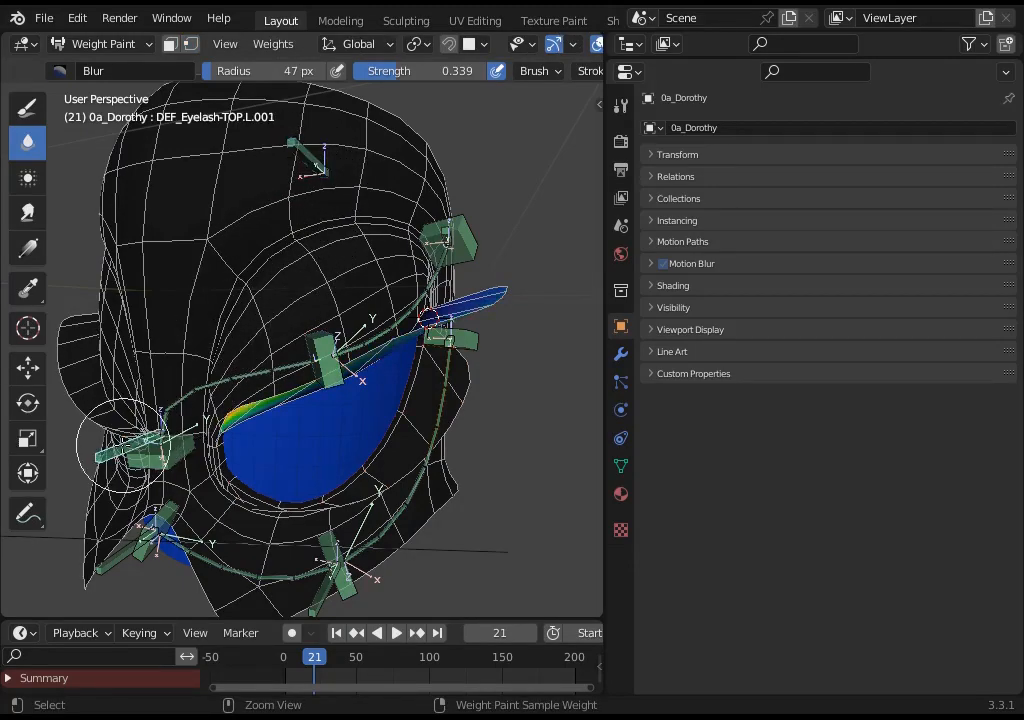
ctrl+click(300, 170)
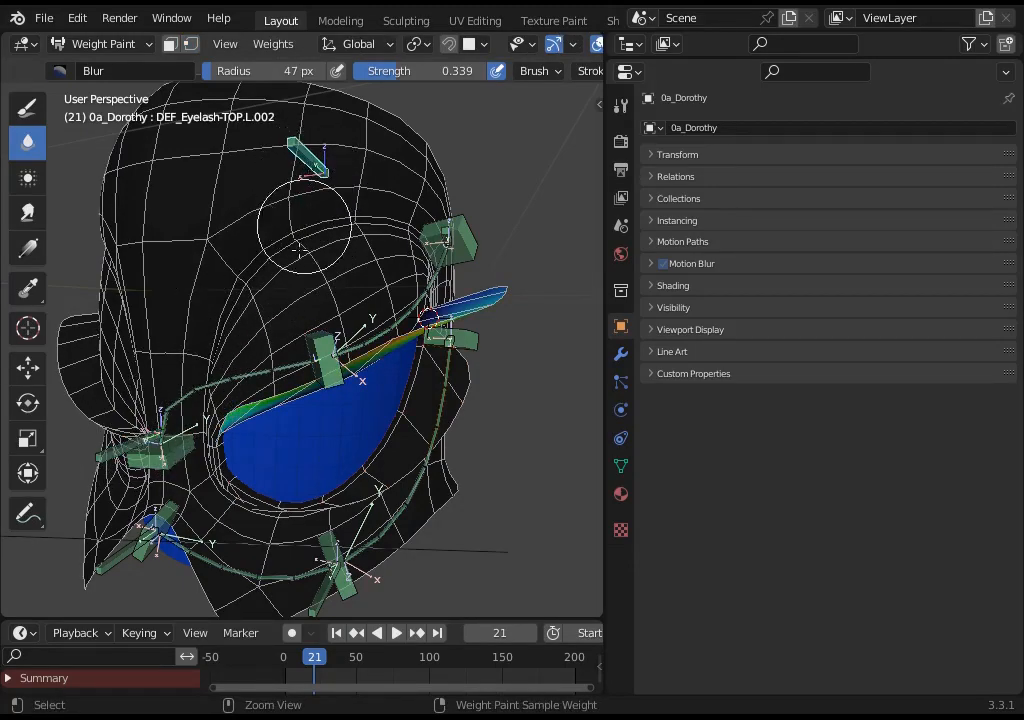
middle_drag(241, 267, 303, 341)
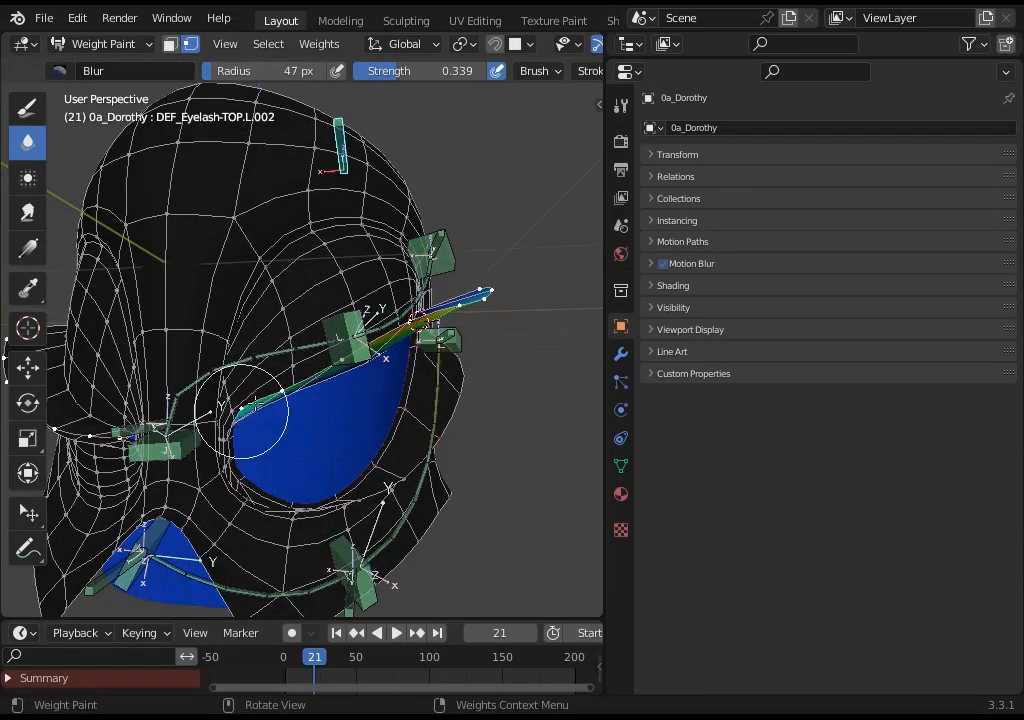
middle_drag(248, 417, 345, 440)
middle_drag(446, 444, 343, 411)
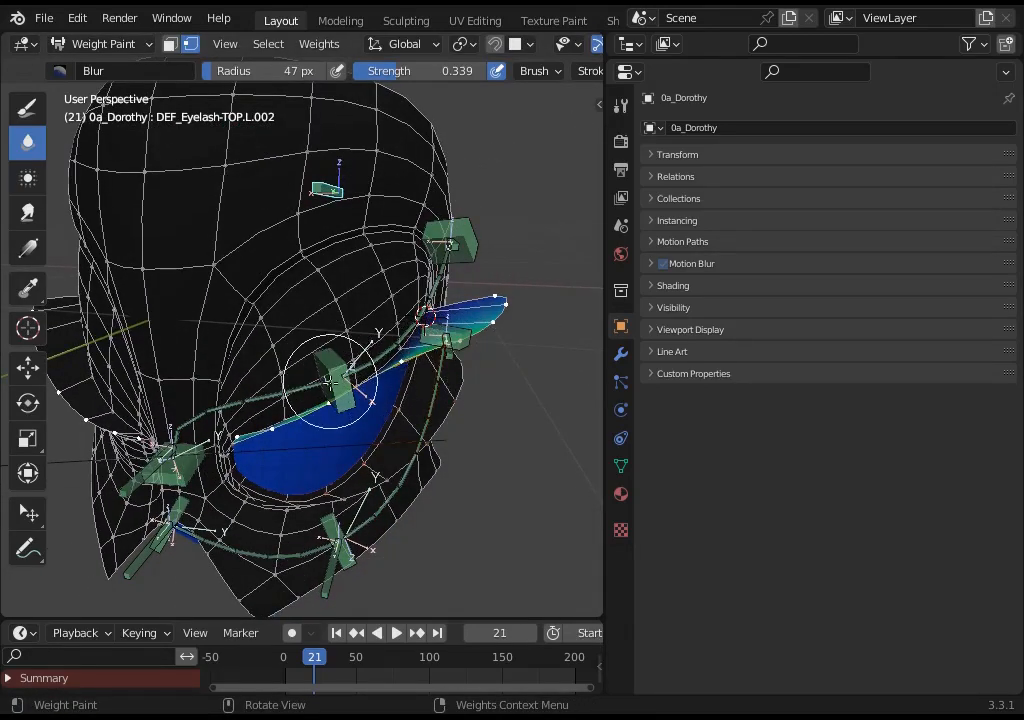
Turn off vertex masking and raise the CTL_Eyelid-TOP-BB-Handler.L.002 bone to open the eyelid
key(v)
ctrl+click(336, 387)
middle_drag(336, 387, 340, 435)
key(g)
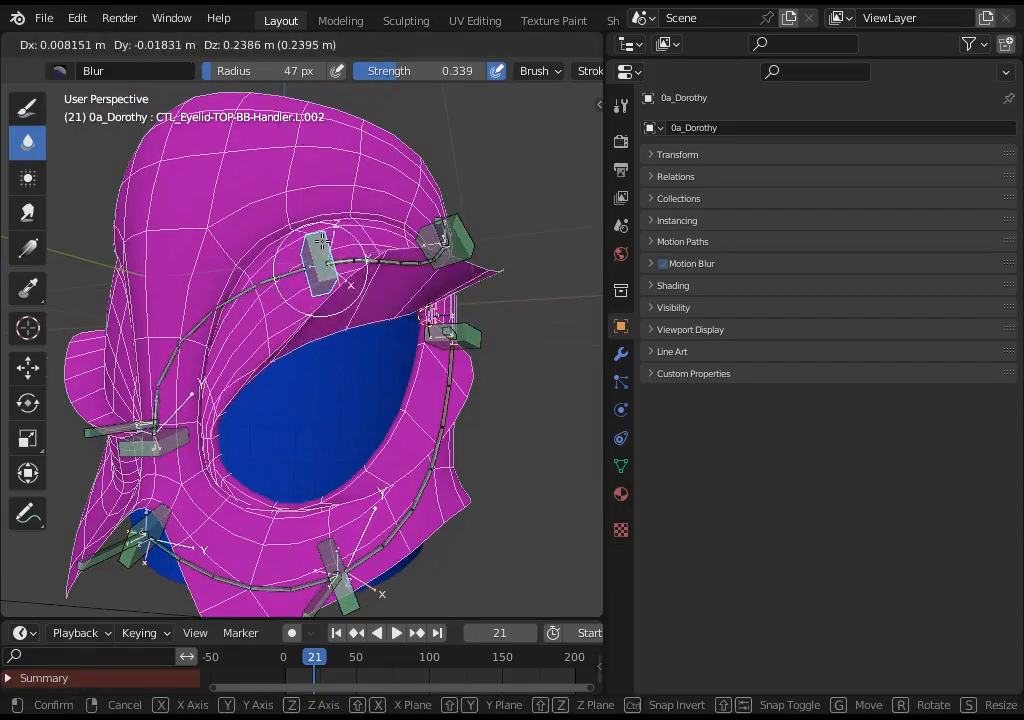
click(333, 270)
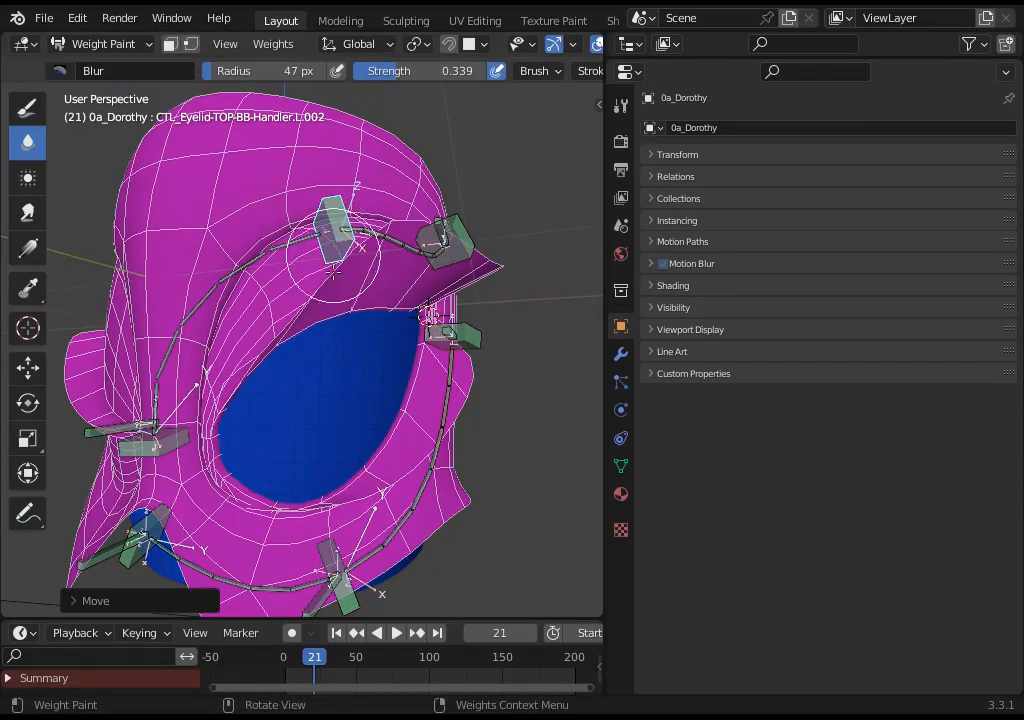
Pick DEF_Eyelash-TOP.L.002, mask by vertices, and paint more of its weight on the eyelash's free edge using Draw at weight 1.000
ctrl+middle_drag(325, 195, 303, 187)
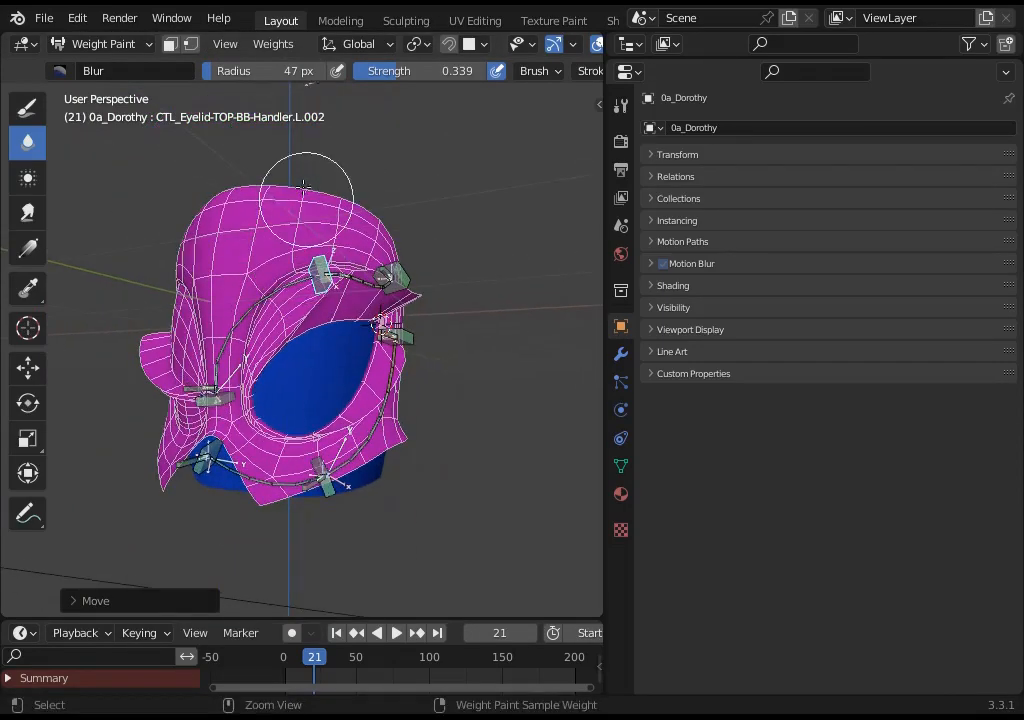
ctrl+middle_drag(314, 104, 304, 202)
ctrl+click(300, 165)
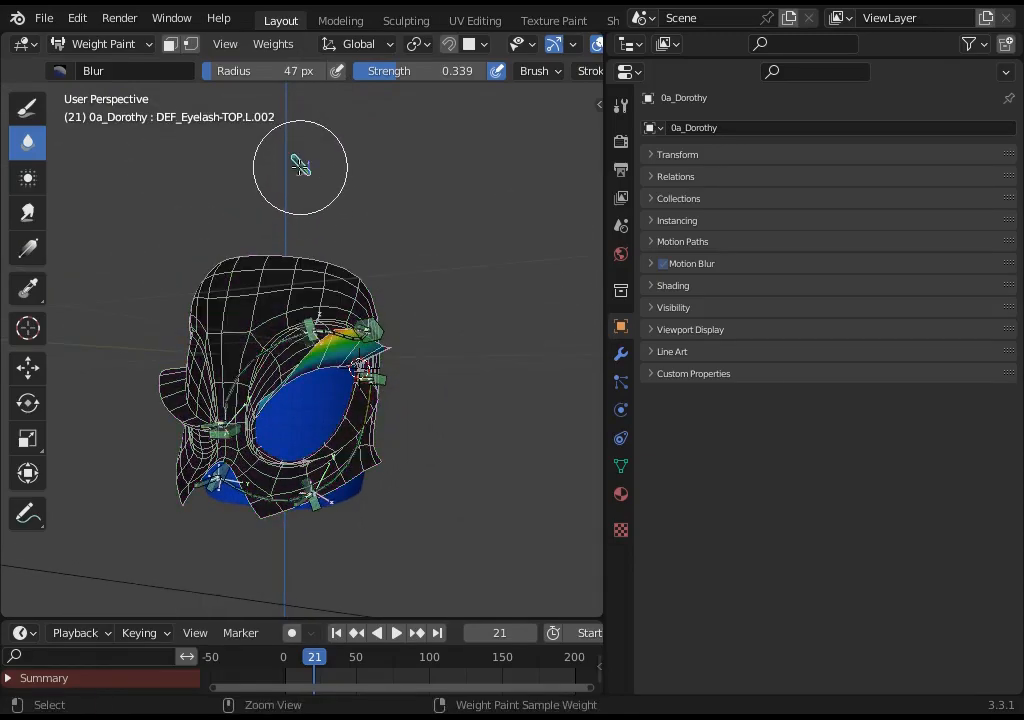
ctrl+middle_drag(277, 308, 281, 256)
key(v)
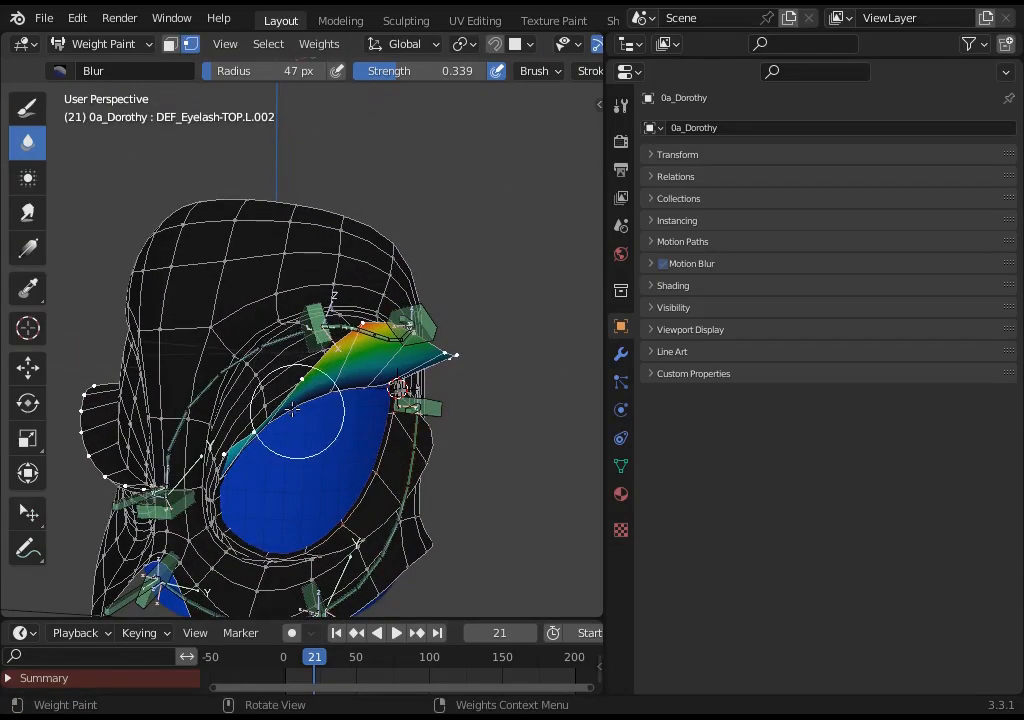
ctrl+middle_drag(299, 408, 292, 375)
mouse_move(195, 338)
middle_down()
mouse_move(240, 410)
mouse_move(190, 330)
middle_up()
click(28, 107)
key(ctrl+f)
click(319, 306)
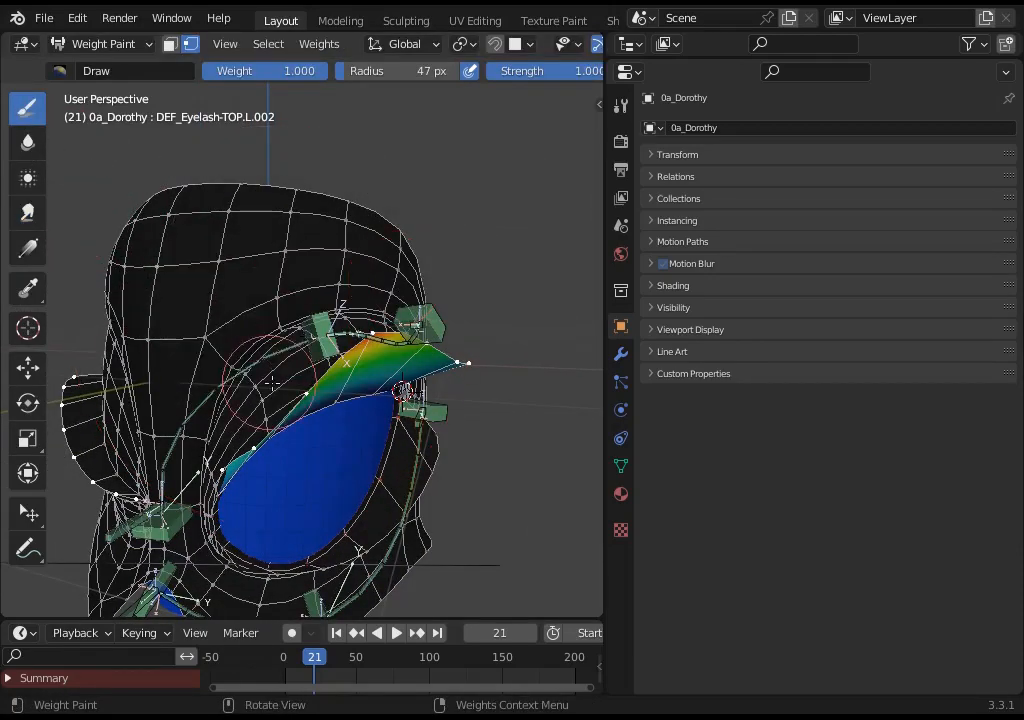
middle_drag(302, 372, 262, 392)
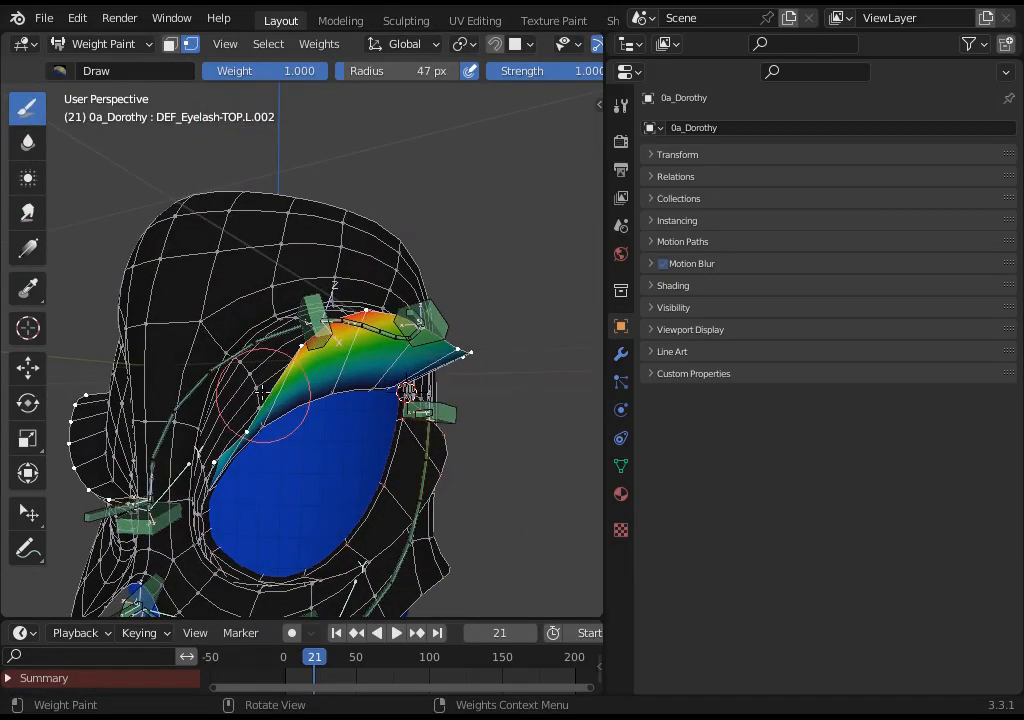
Smear the DEF_Eyelash-TOP.L.002 weights along the eyelash's free edge, ending with a 63 px brush radius
click(32, 209)
key(f)
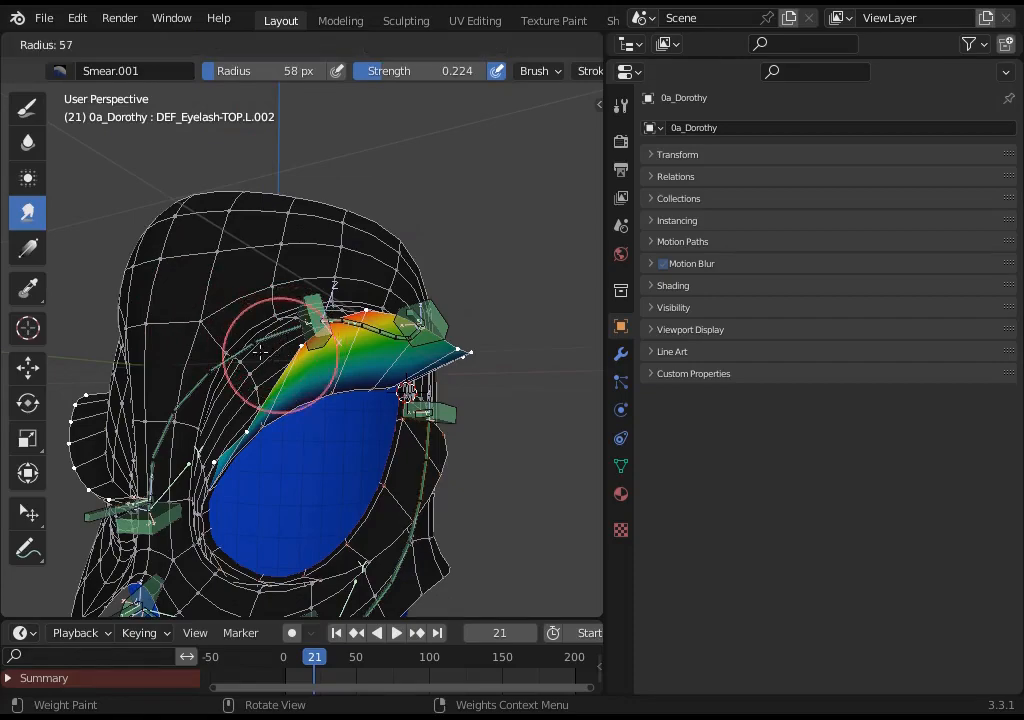
click(304, 345)
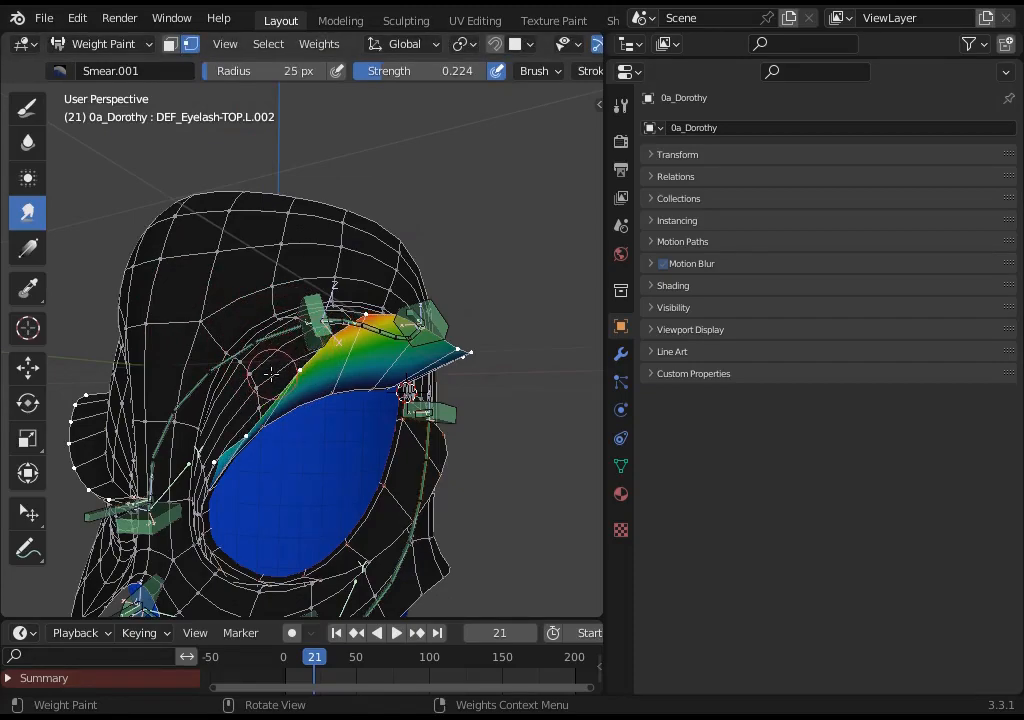
key(f)
click(307, 383)
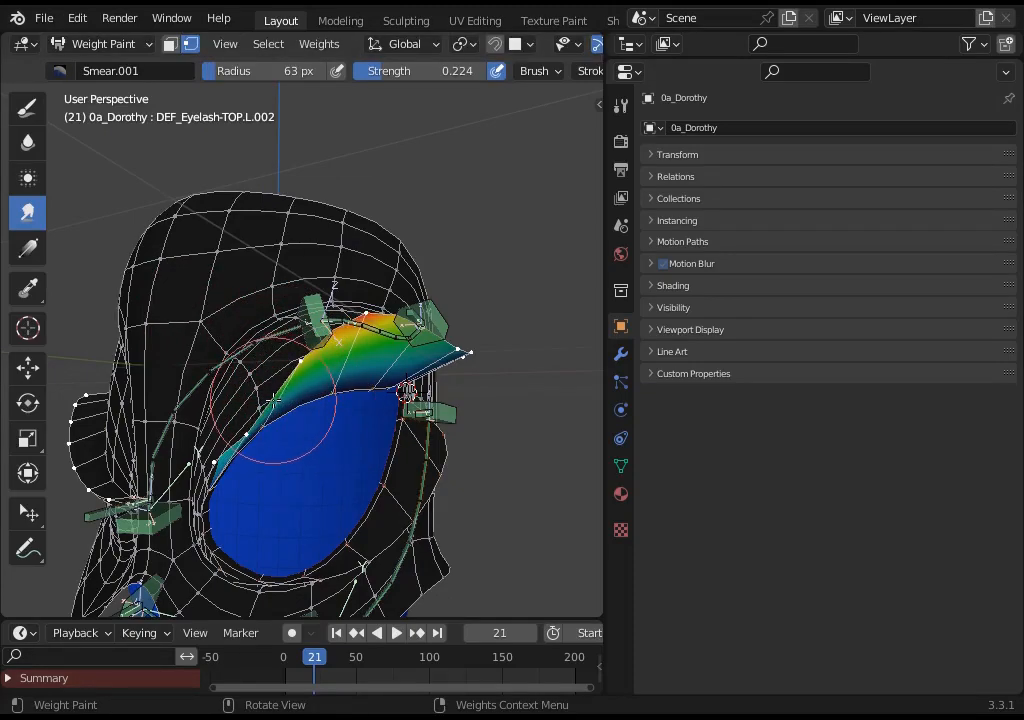
middle_drag(339, 433, 285, 452)
mouse_move(322, 404)
middle_down()
mouse_move(370, 390)
mouse_move(303, 357)
mouse_move(279, 385)
mouse_move(228, 345)
mouse_move(210, 309)
middle_up()
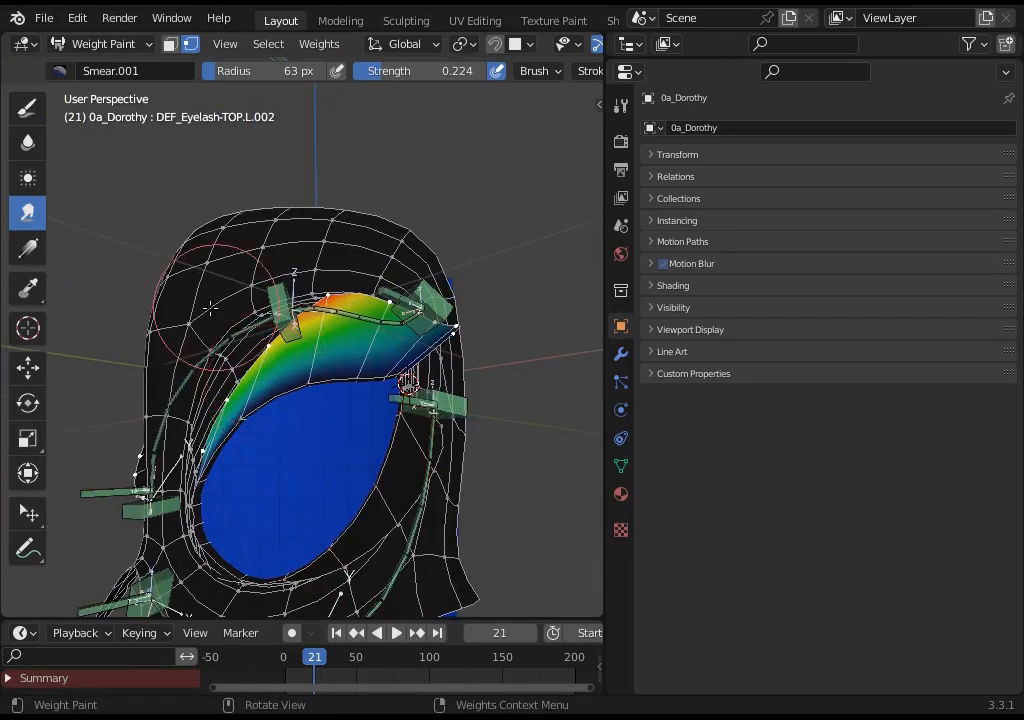
mouse_move(281, 377)
middle_down()
mouse_move(305, 365)
mouse_move(285, 370)
middle_up()
mouse_move(253, 408)
middle_down()
mouse_move(245, 445)
mouse_move(207, 454)
middle_up()
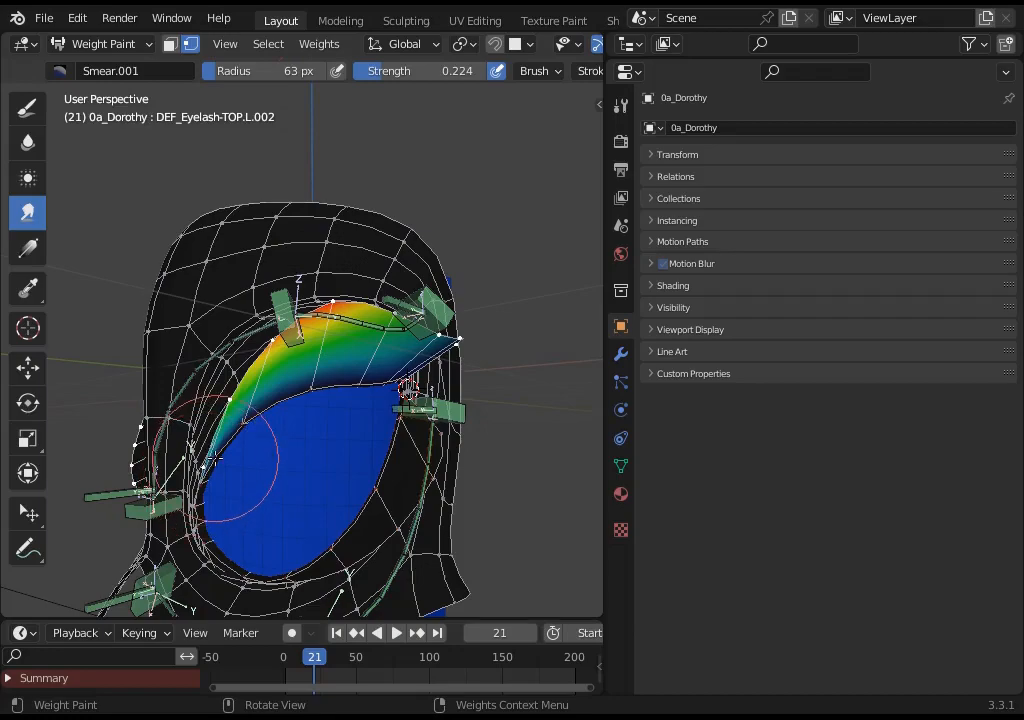
middle_drag(214, 459, 280, 412)
Pick the DEF_Eyelash-TOP.L.001 bone and smear its weights near the inner end of the eyelash with vertex masking on
key(v)
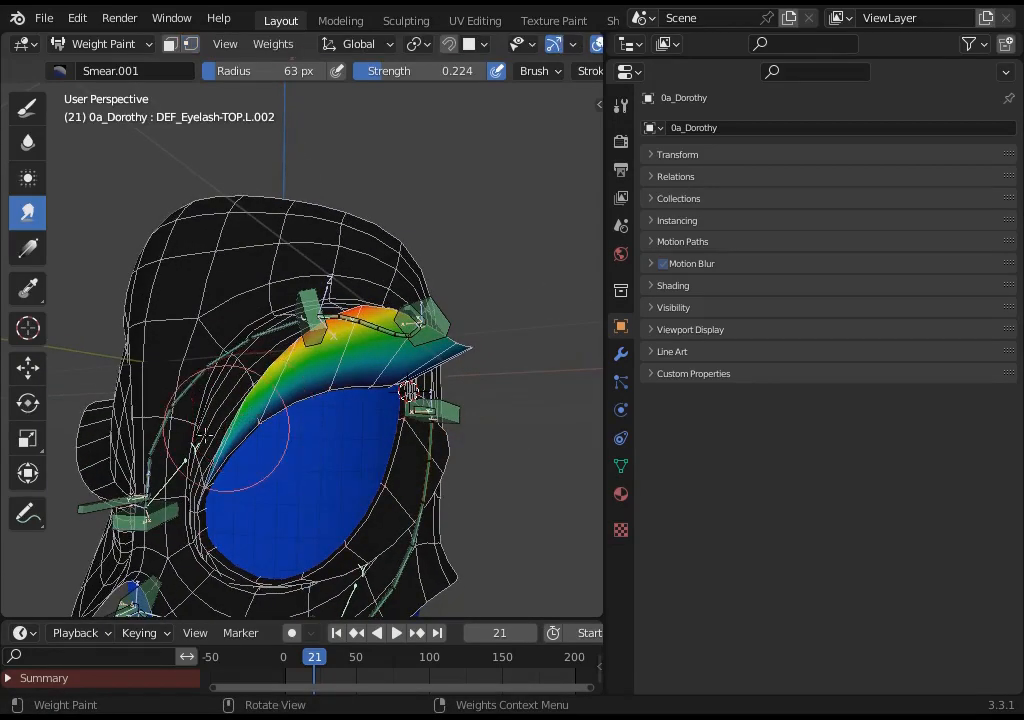
ctrl+click(133, 497)
key(v)
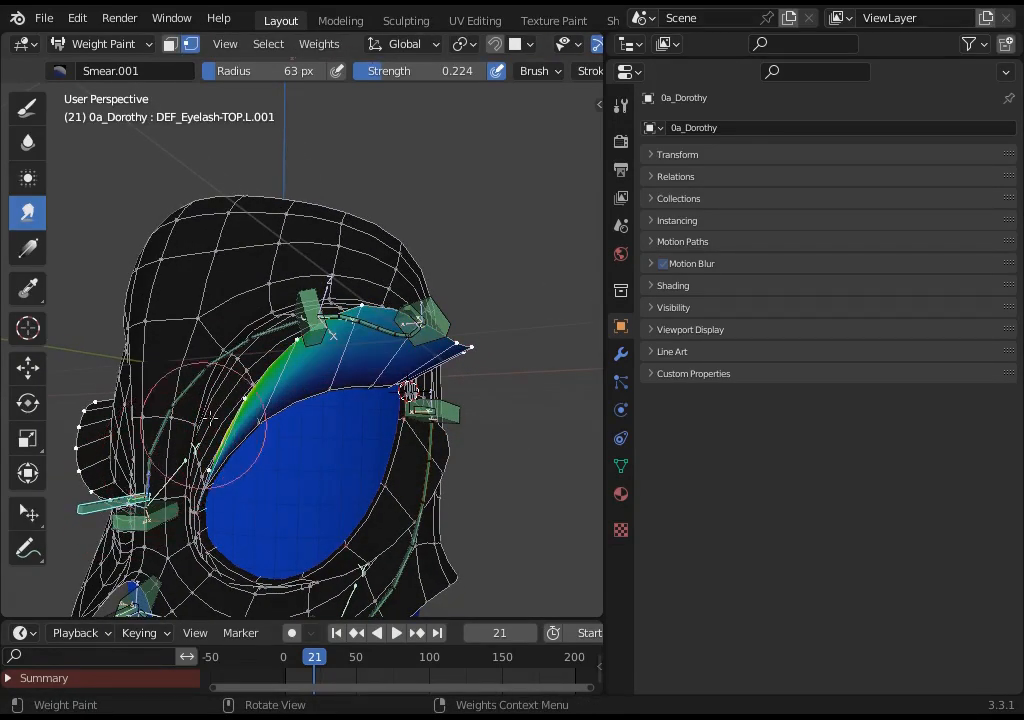
mouse_move(162, 458)
middle_down()
mouse_move(205, 462)
mouse_move(183, 407)
mouse_move(318, 357)
mouse_move(316, 367)
middle_up()
ctrl+middle_drag(252, 386, 199, 372)
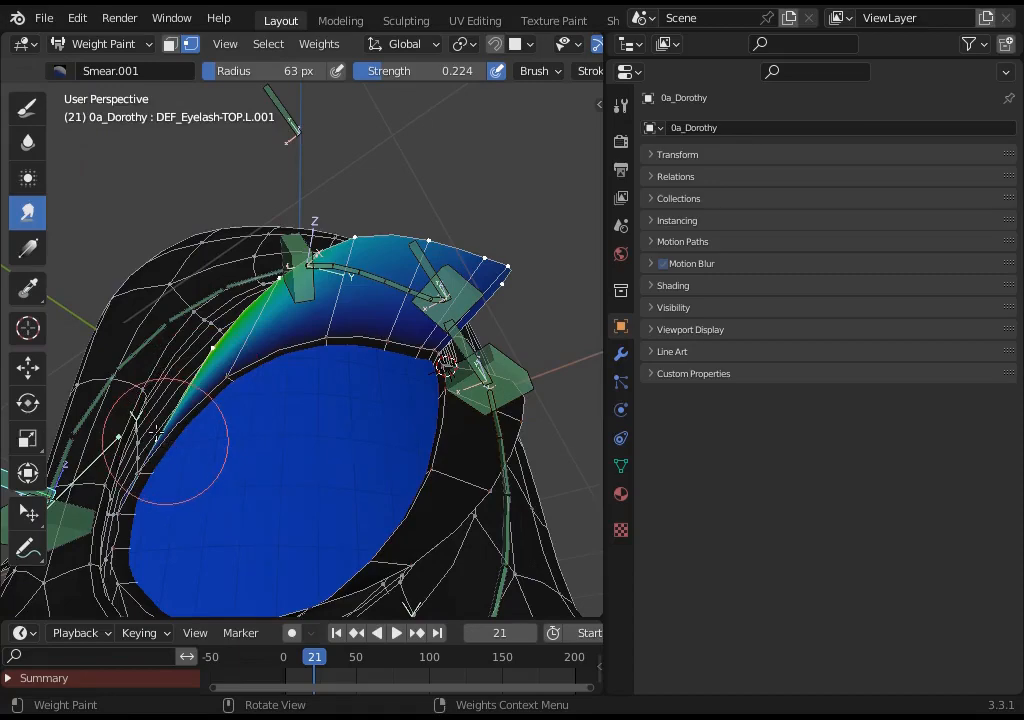
Paint stronger DEF_Eyelash-TOP.L.001 weight at the eyelash's inner end with the Draw brush, and soften the transition with Blur
click(28, 107)
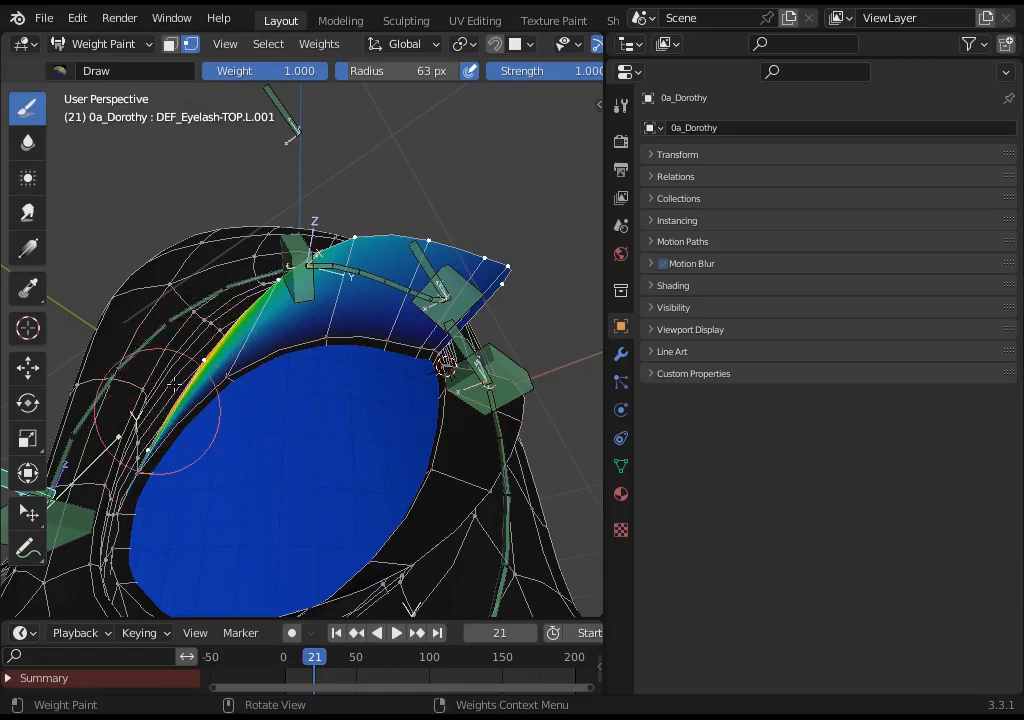
click(30, 210)
click(30, 145)
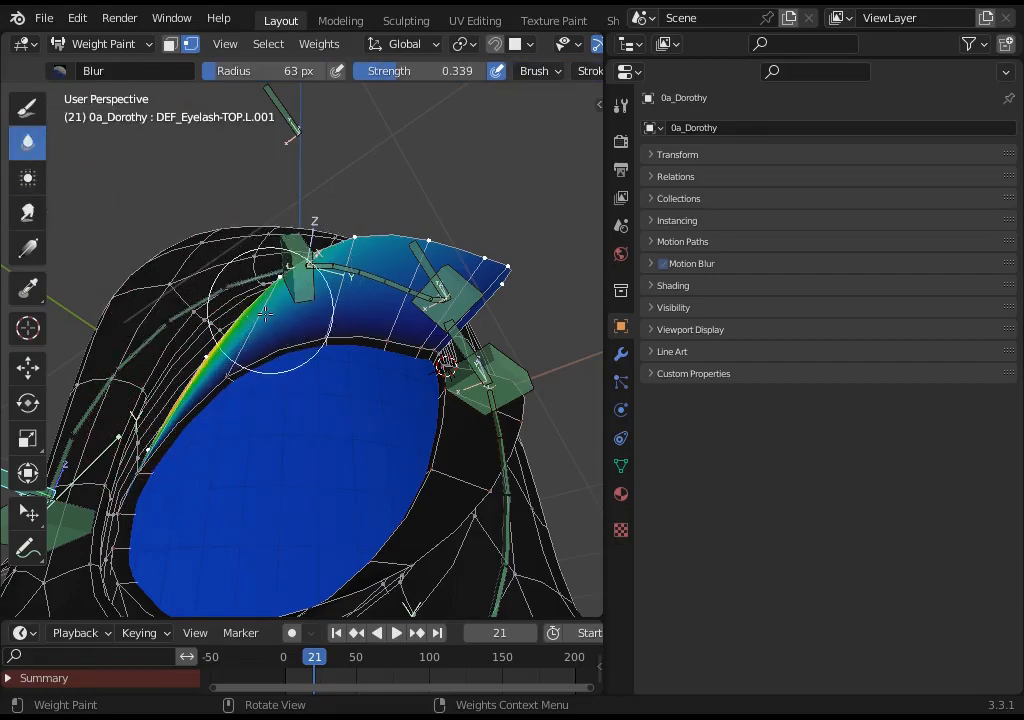
mouse_move(254, 350)
middle_down()
mouse_move(261, 382)
mouse_move(299, 409)
middle_up()
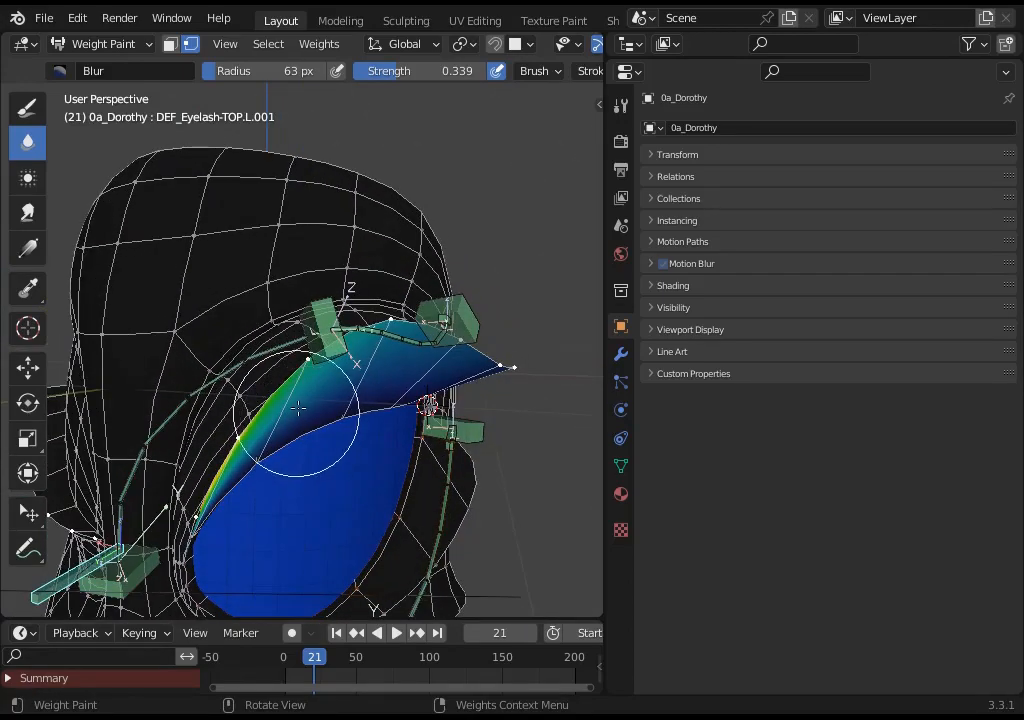
Return ARM-Dor to Pose Mode and move the left upper eyelid's middle handler to test the new weights
key(ctrl+Tab)
click(145, 404)
mouse_move(334, 350)
middle_down()
mouse_move(304, 462)
mouse_move(318, 350)
middle_up()
click(316, 350)
key(ctrl+Tab)
click(320, 343)
key(g)
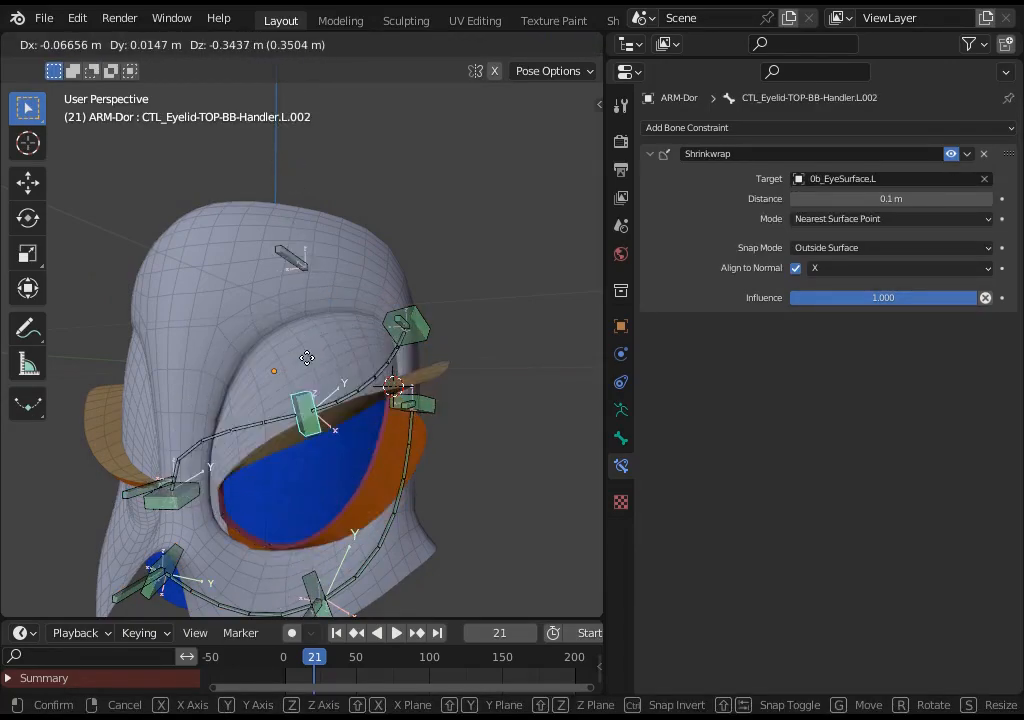
Rotate and reposition the left upper eyelid's outer handler, and reselect the middle handler
click(398, 368)
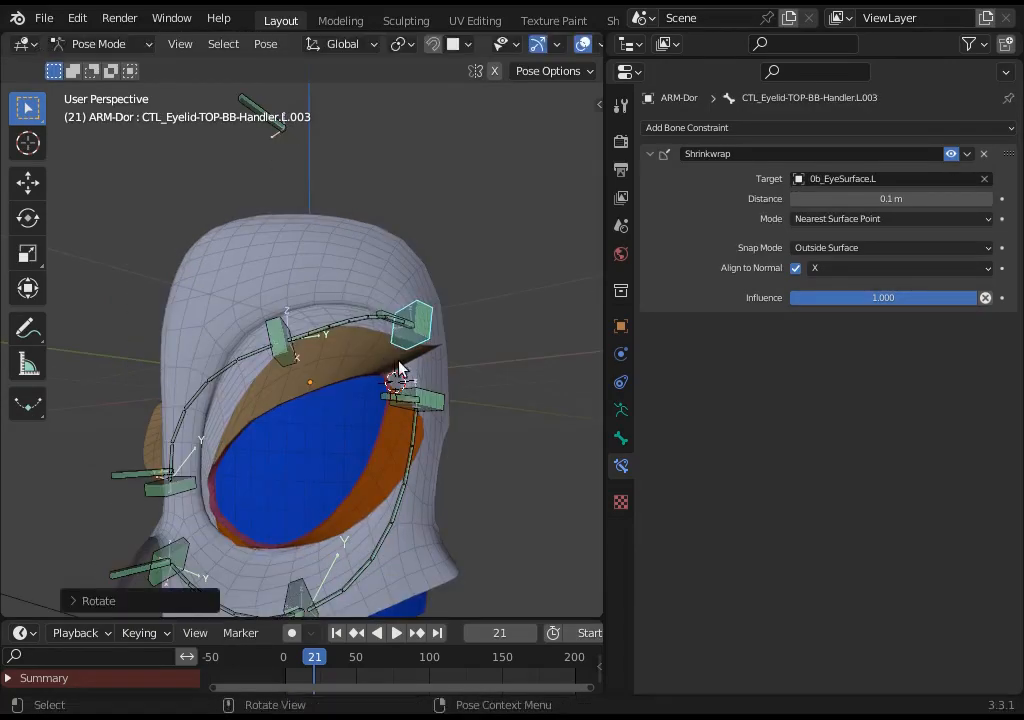
key(g)
click(393, 366)
click(285, 350)
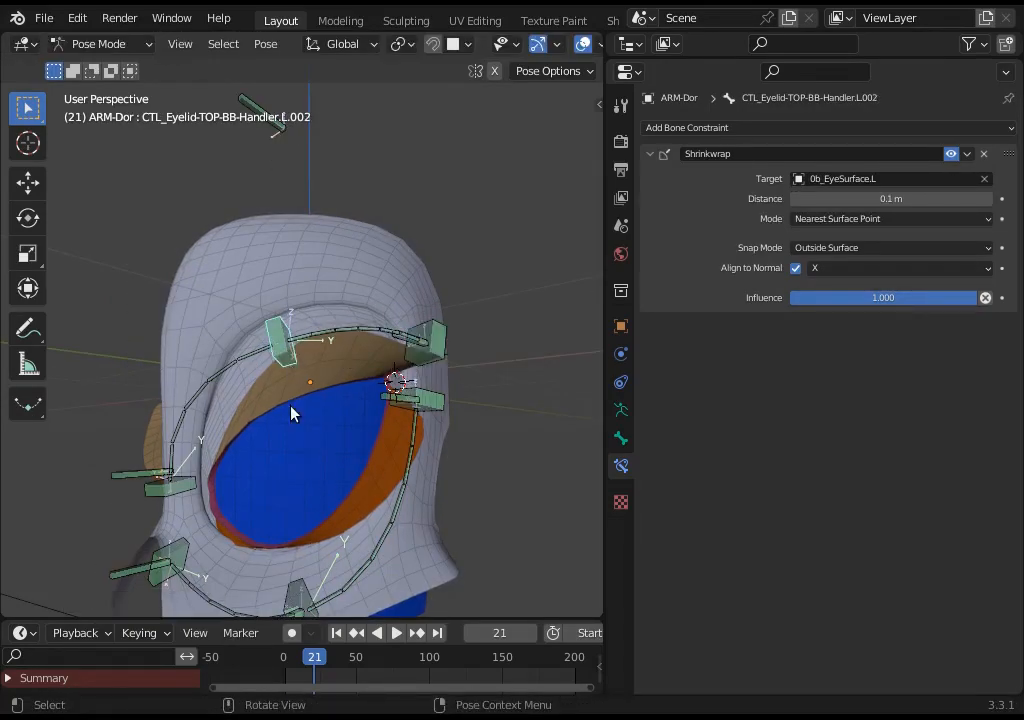
Swing the left upper eyelid's middle handler down over the eye to close the lid, and bring it back up partway
key(g)
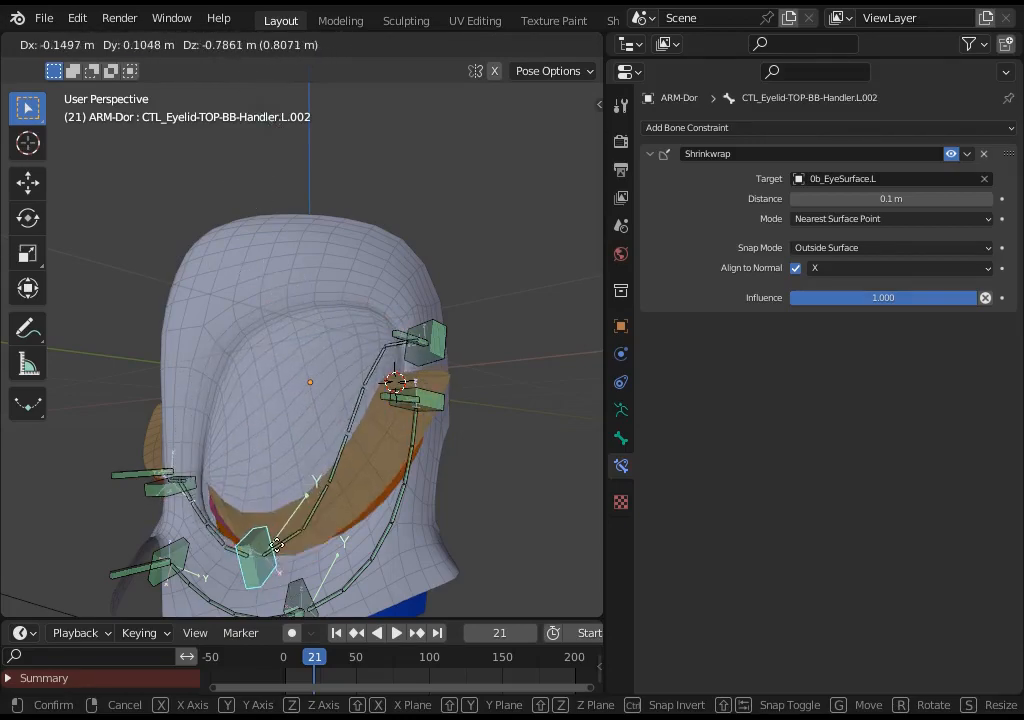
click(288, 498)
key(g)
click(282, 412)
Raise and rotate the left upper eyelid's inner handler, and lower it back beside the inner eye corner
click(182, 482)
key(g)
click(190, 413)
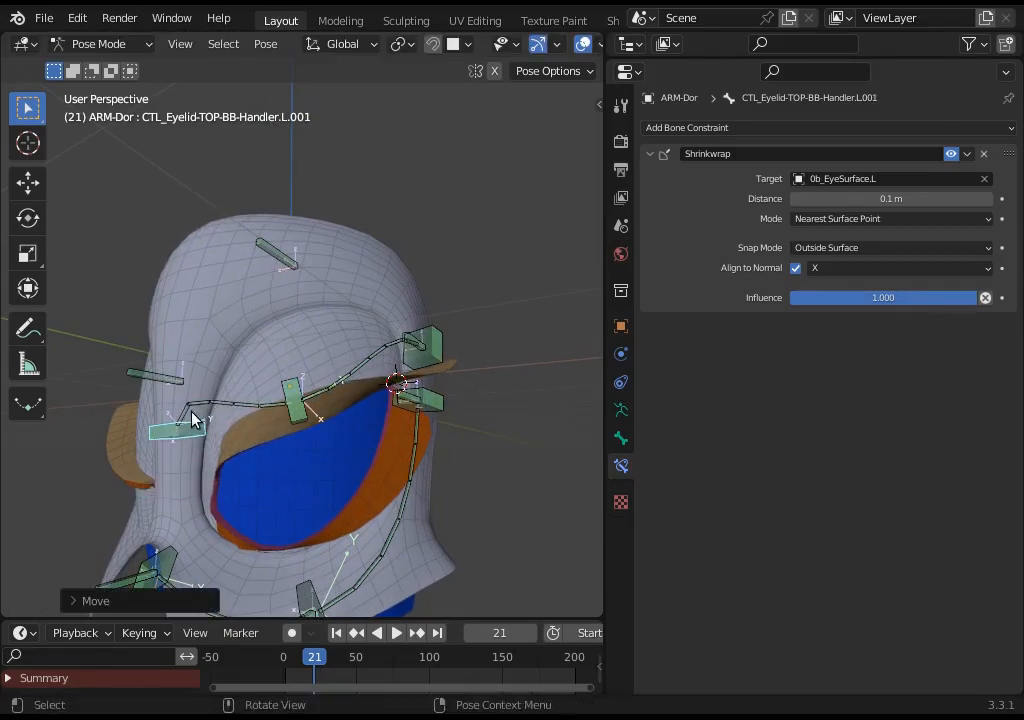
key(r)
click(226, 412)
key(g)
click(204, 467)
Lift the left upper eyelid's middle handler high above the eye, and lower it to the upper rim
click(293, 408)
key(g)
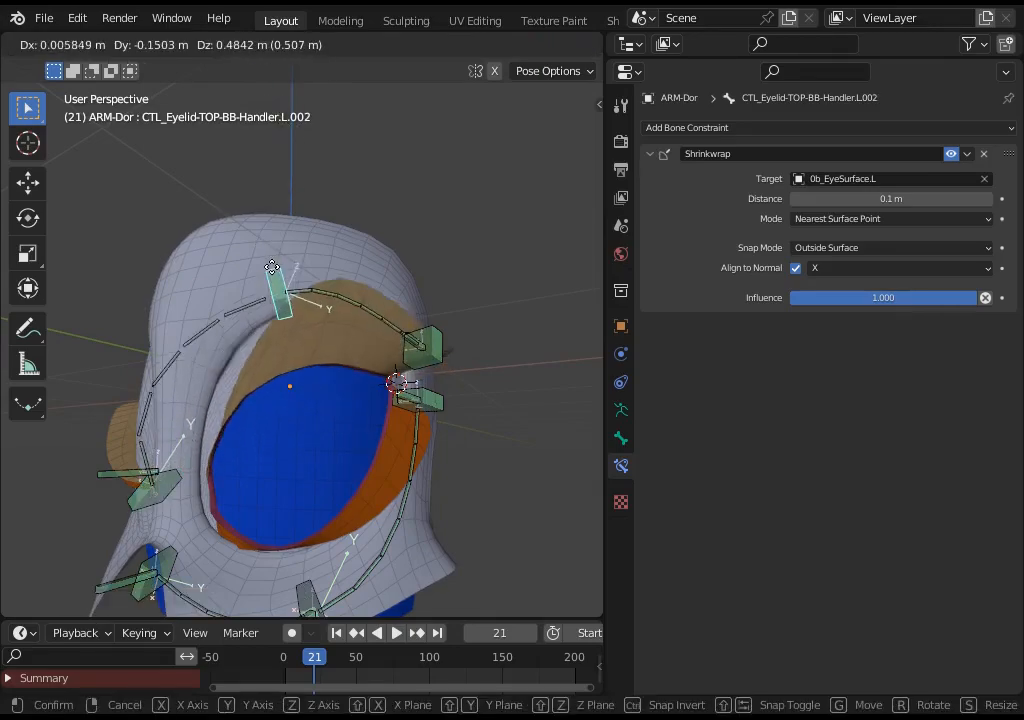
click(262, 374)
Move the left upper eyelid's inner handler down and around below the inner eye corner to test the eyelash's inner end
middle_drag(262, 376, 312, 402)
click(173, 488)
key(g)
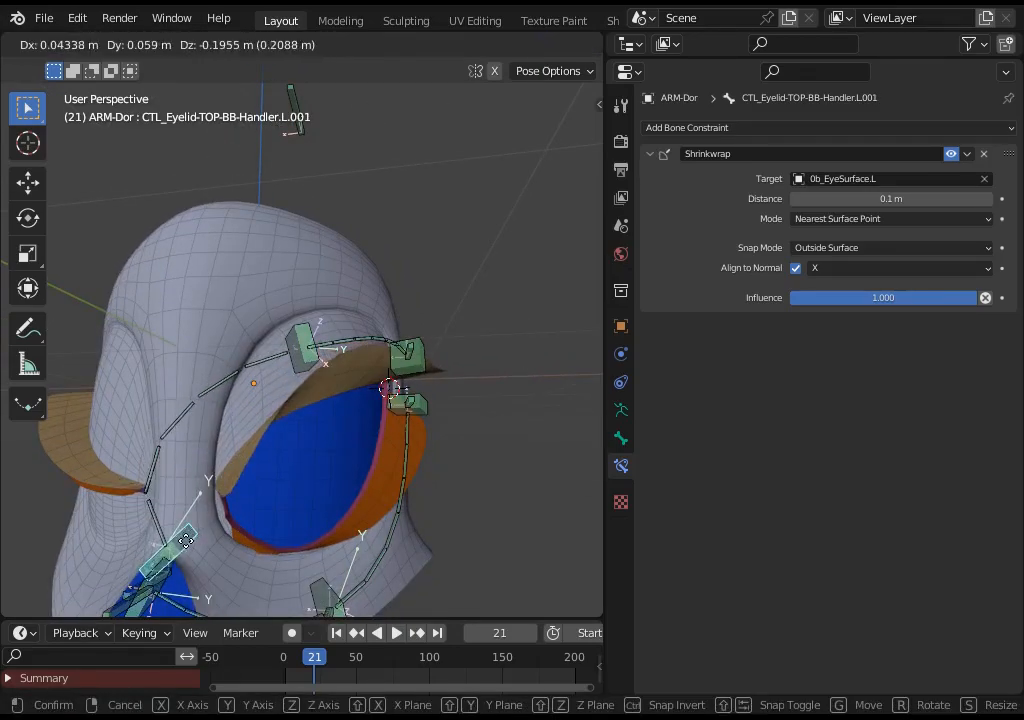
click(188, 536)
key(g)
click(230, 478)
key(g)
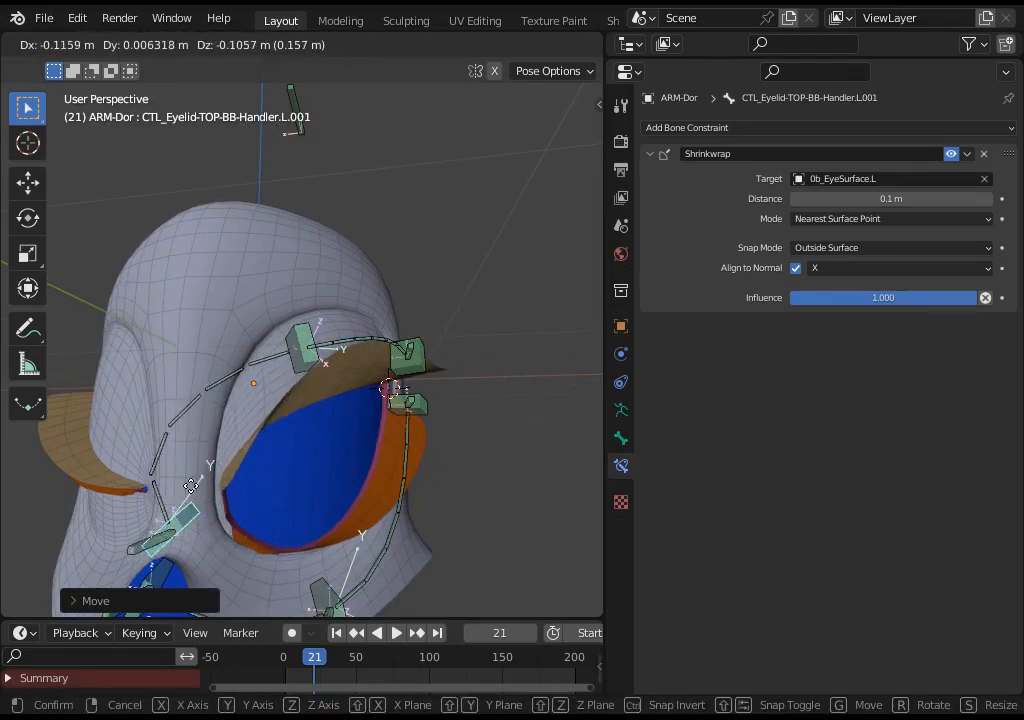
click(212, 491)
Raise the left upper eyelid's middle handler to open the lid, and rotate and lift the inner handler at the inner eye corner
click(303, 341)
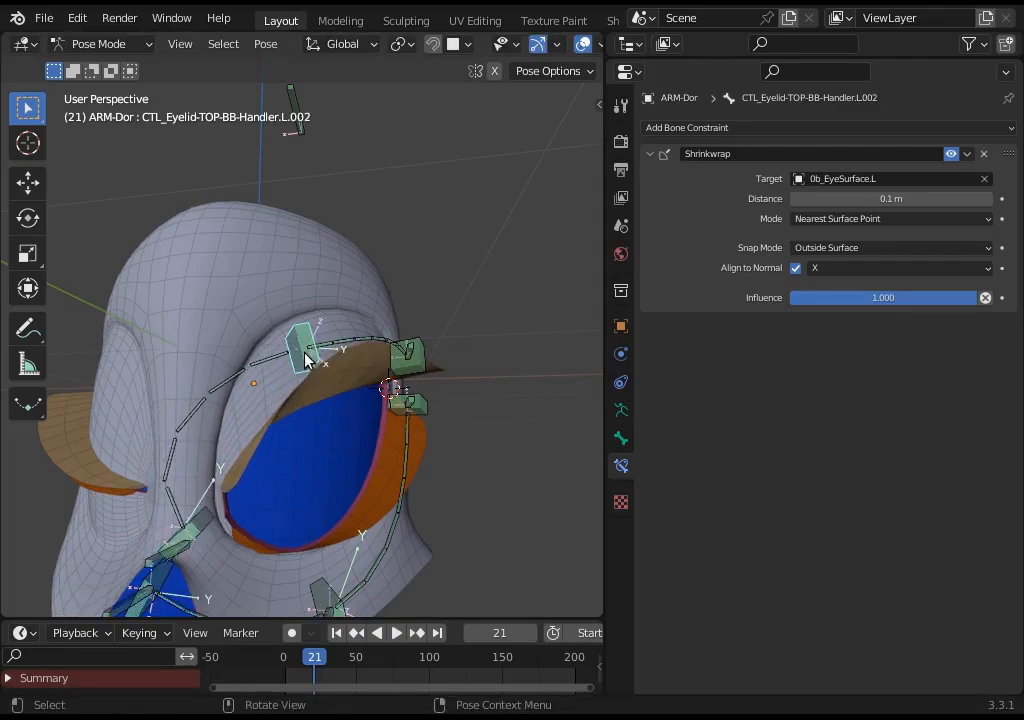
key(g)
click(294, 326)
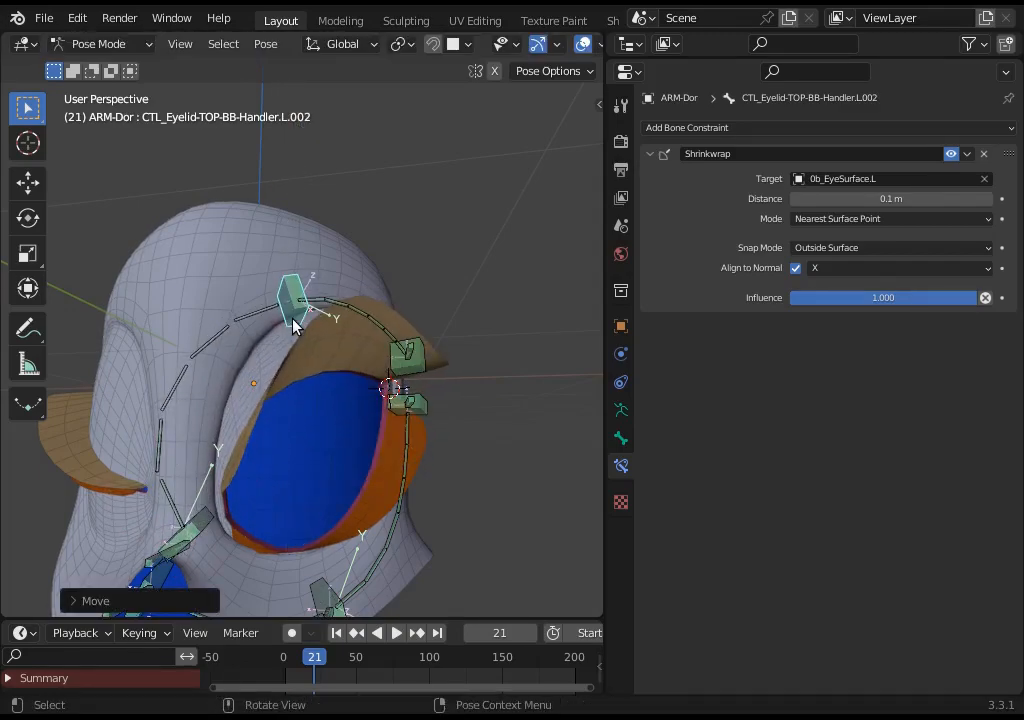
click(200, 524)
key(r)
click(215, 522)
key(g)
click(217, 521)
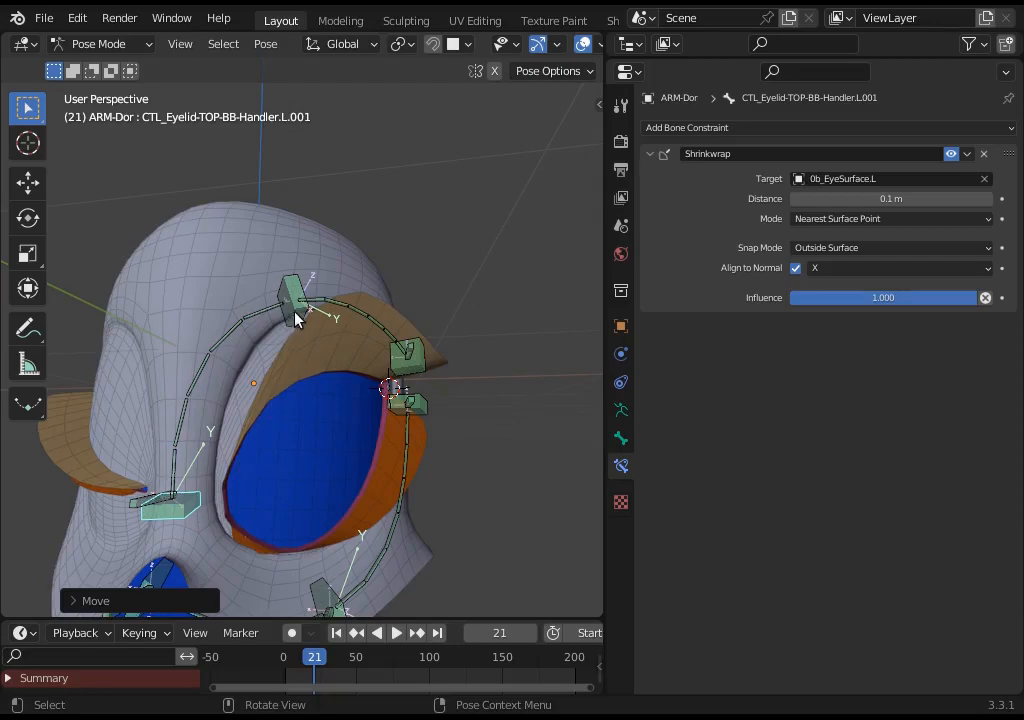
Move the left upper eyelid's middle handler sideways and down over the eye, and return it to the open position
click(295, 320)
key(g)
click(295, 328)
middle_drag(350, 350, 276, 380)
key(g)
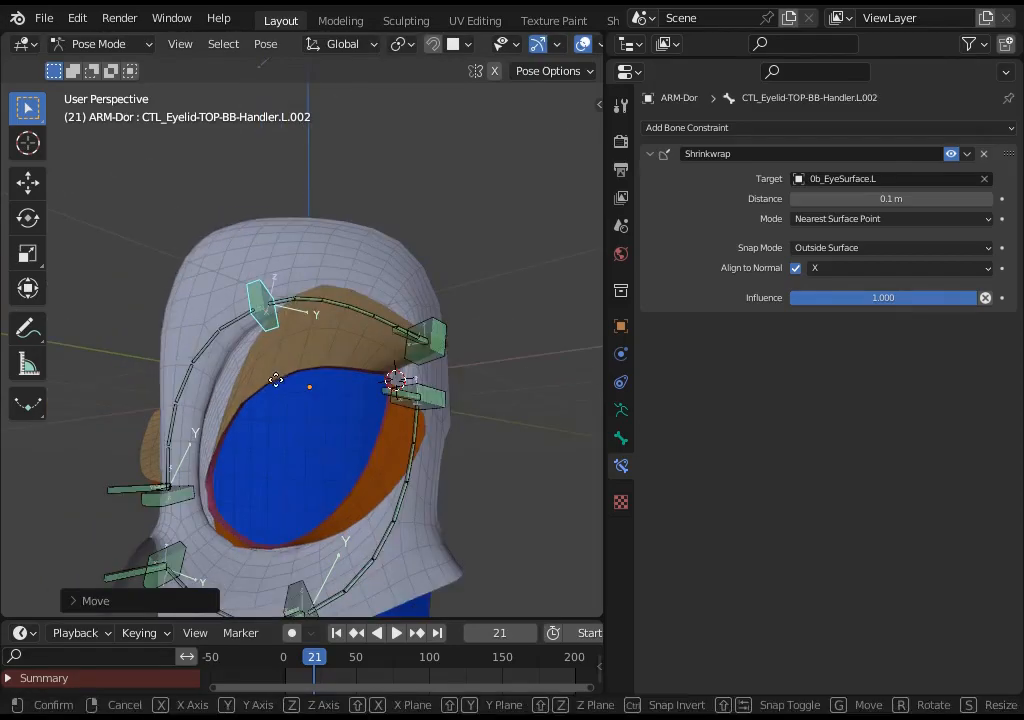
click(293, 363)
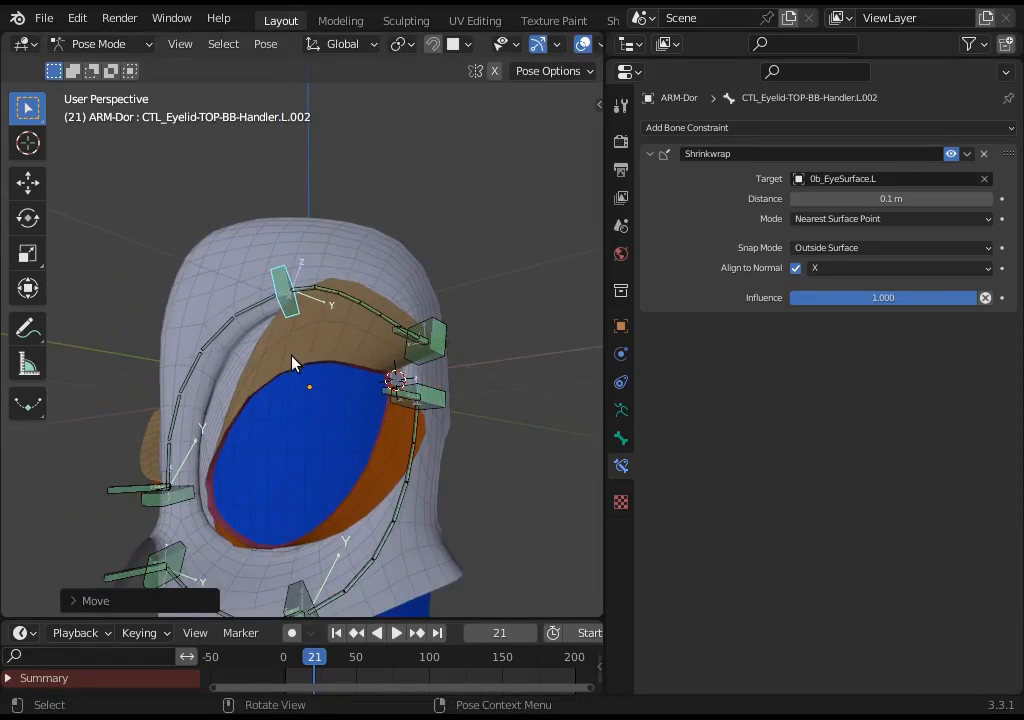
key(g)
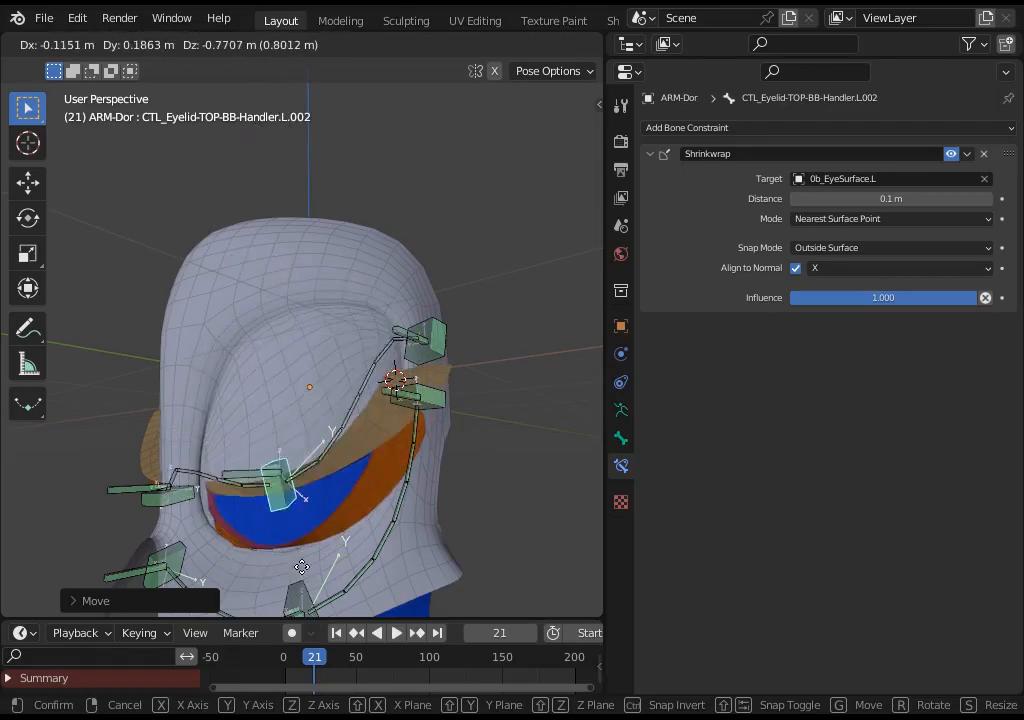
click(306, 402)
Lower the left upper eyelid's outer handler to the outer eye corner, and raise it well above to test the eyelash's outer end
middle_drag(306, 402, 418, 360)
click(423, 350)
key(g)
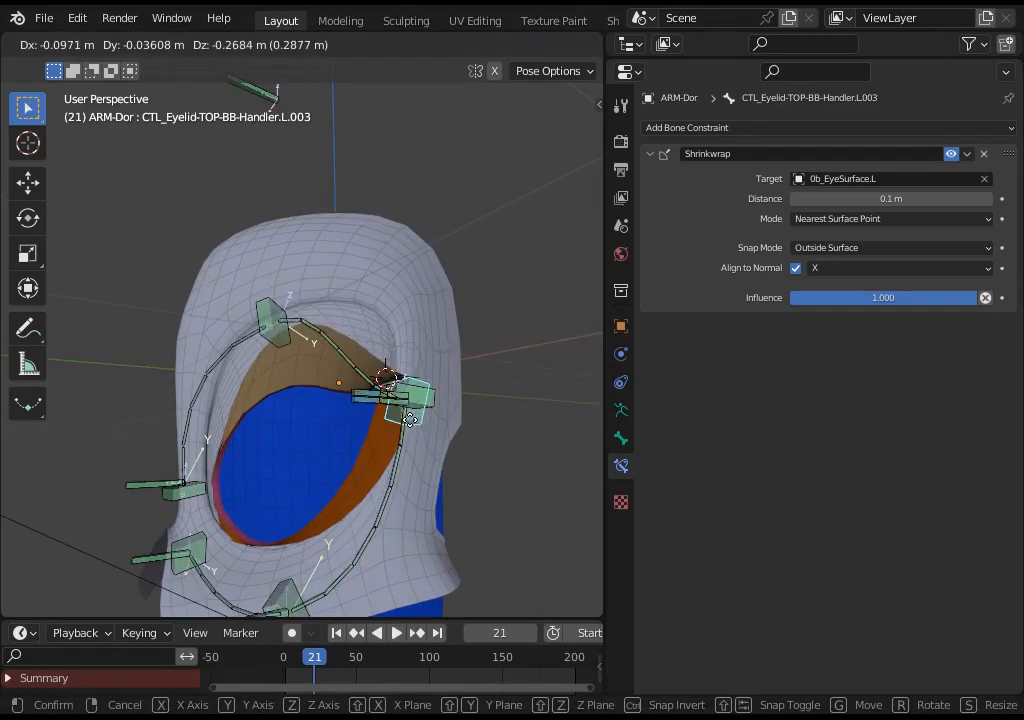
click(418, 312)
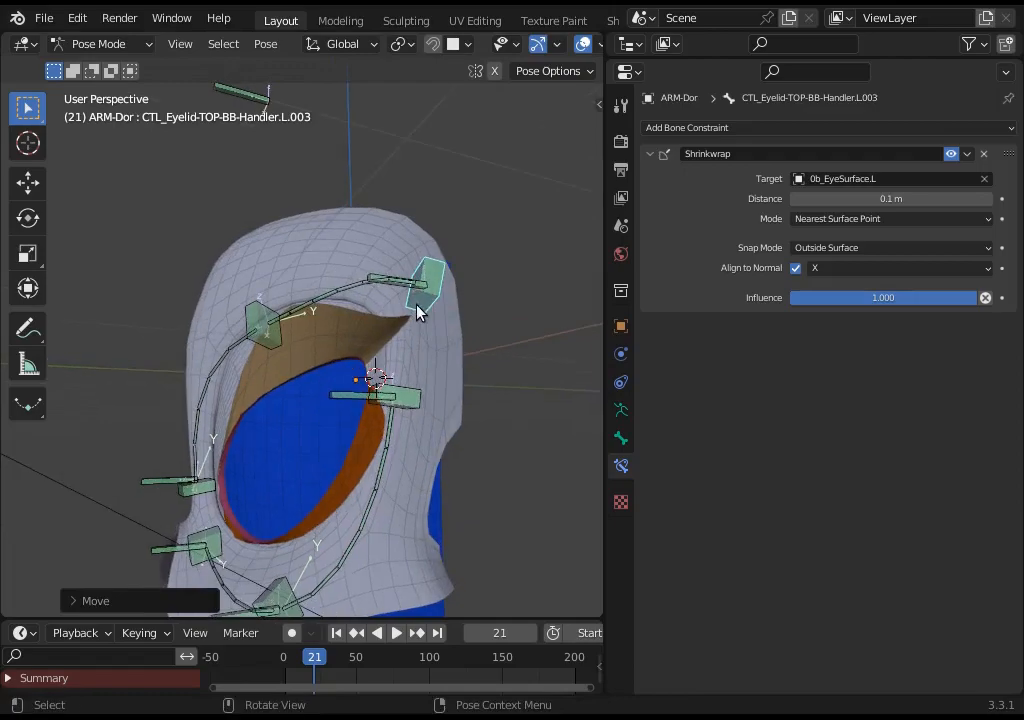
key(g)
click(415, 310)
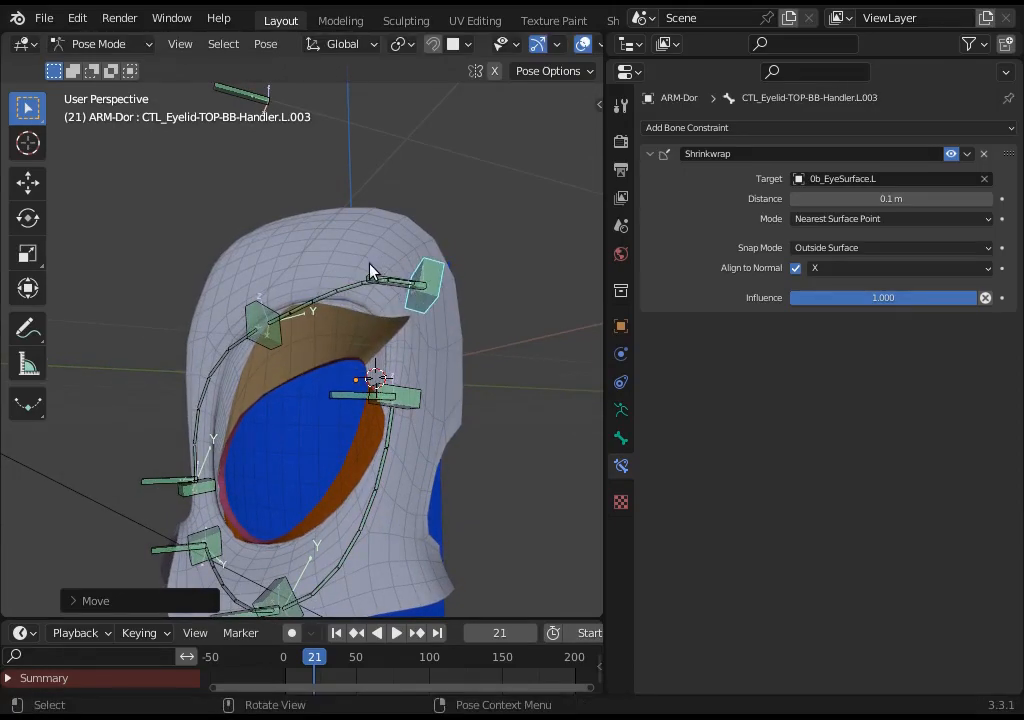
click(372, 272)
middle_drag(389, 281, 400, 370)
click(425, 286)
key(g)
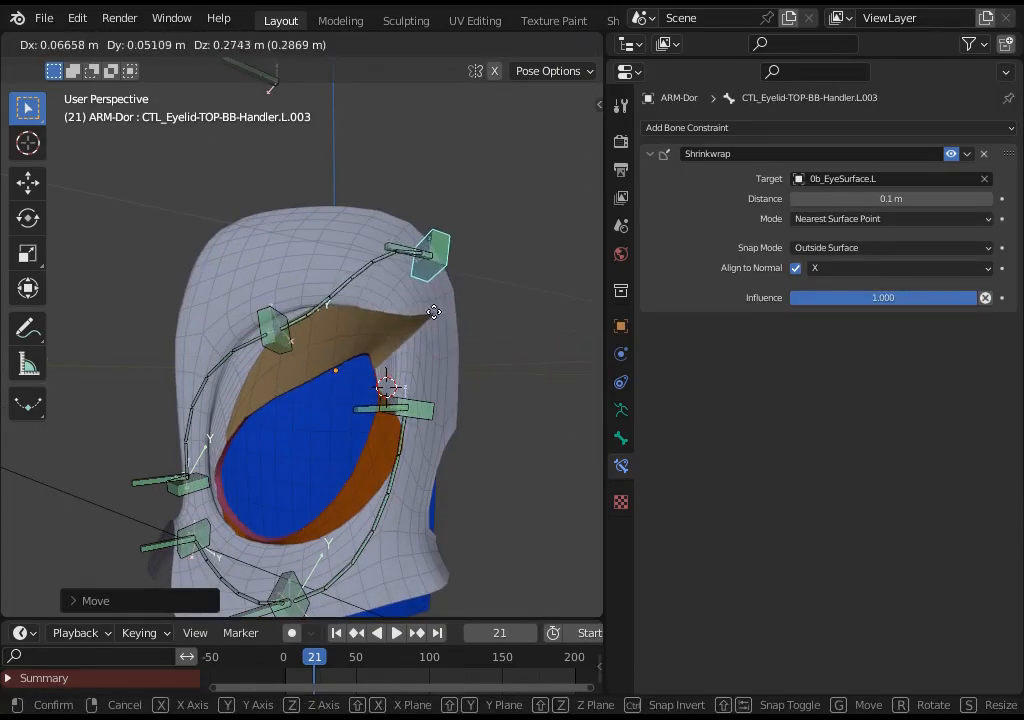
click(449, 289)
Swing the left upper eyelid's middle handler down and back up with the outer corner raised, and nudge the outer handler
click(277, 341)
key(g)
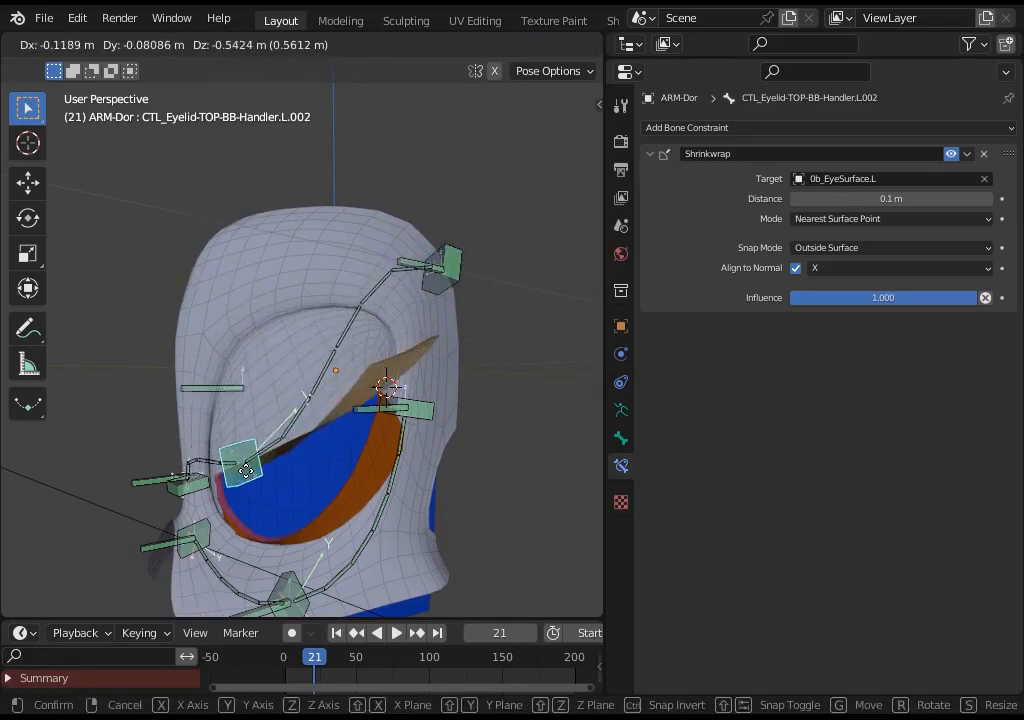
click(260, 355)
click(436, 287)
key(g)
click(400, 313)
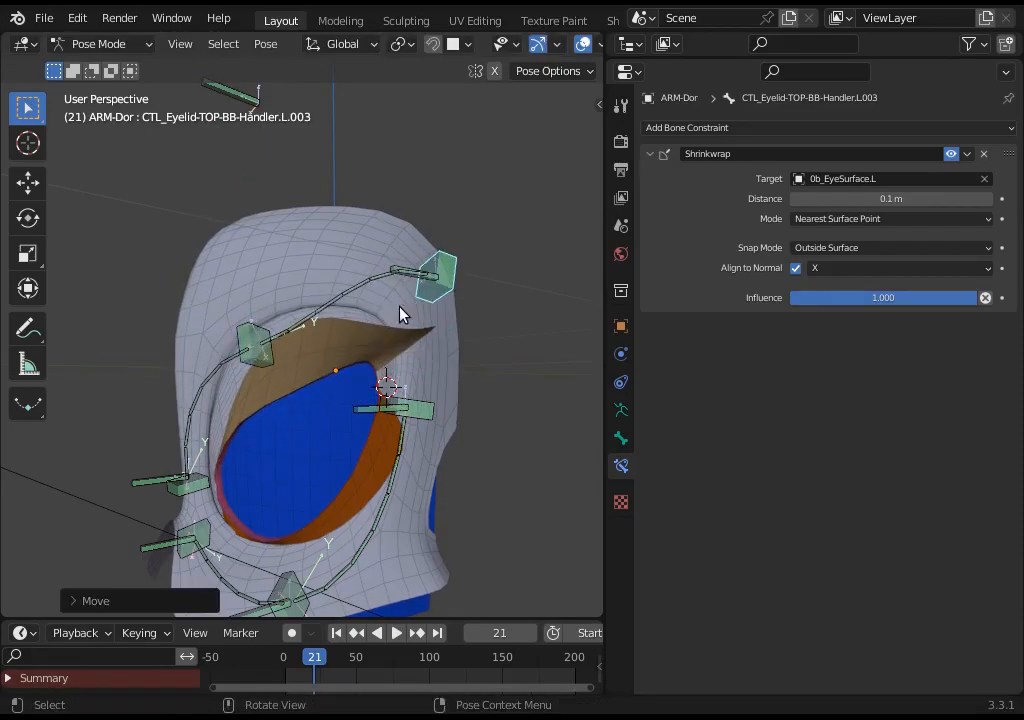
Test a half-closed lid by lowering the left upper eyelid's middle handler from a more frontal angle, and raise it back up
middle_drag(400, 313, 361, 373)
click(274, 389)
key(g)
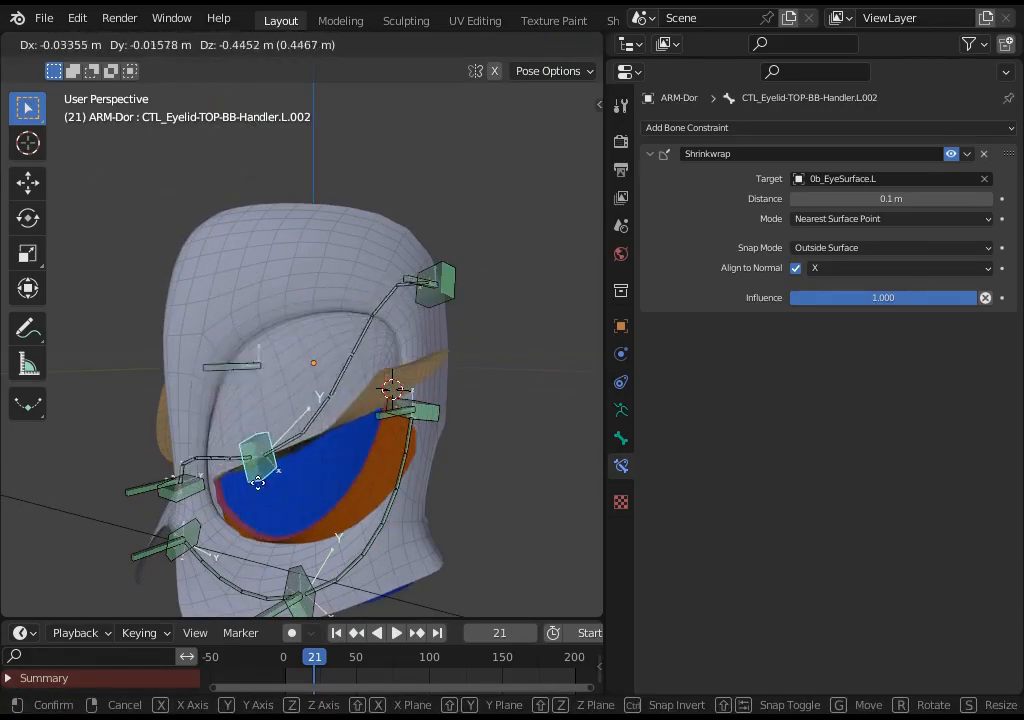
click(253, 386)
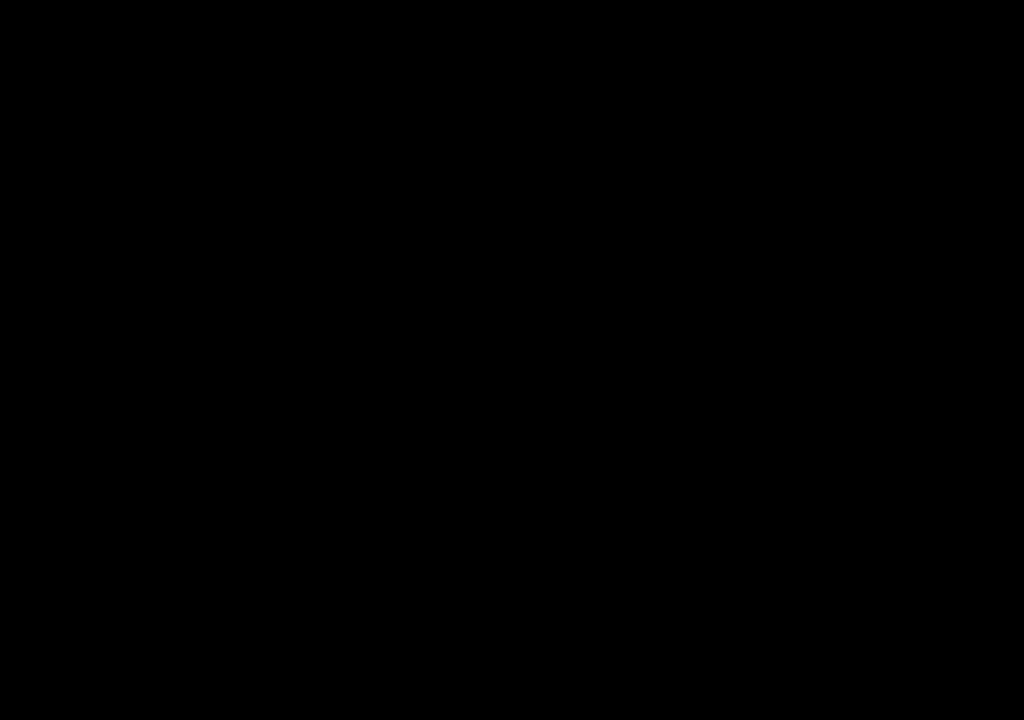